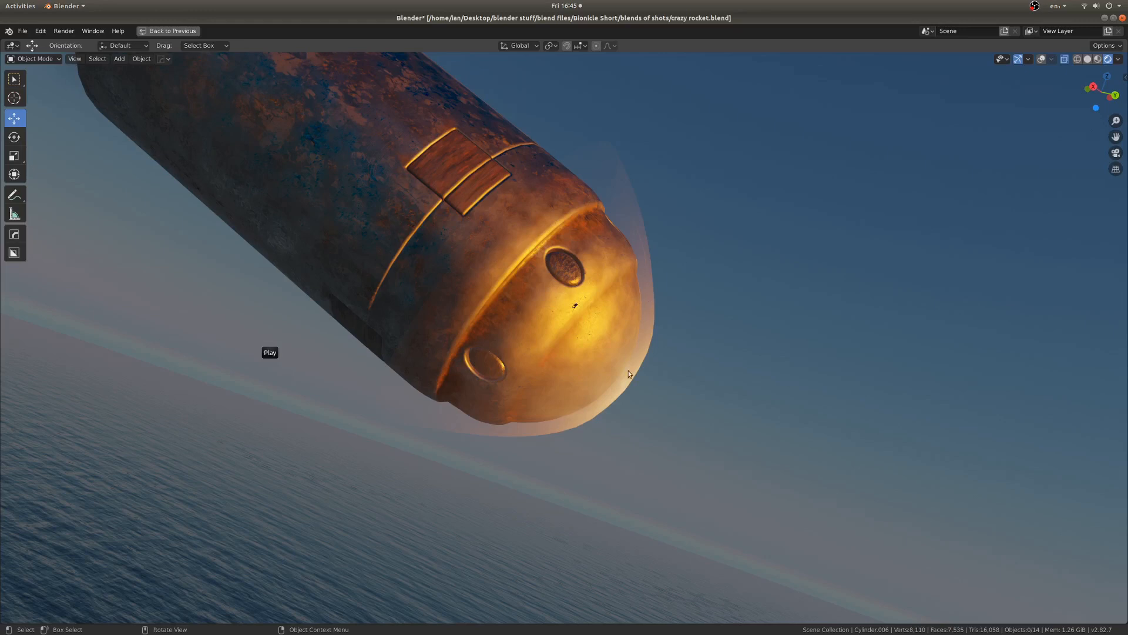
Examine the smoke scene around and through the camera, briefly switching the viewport to rendered shading
middle_click_drag(628, 374, 530, 267)
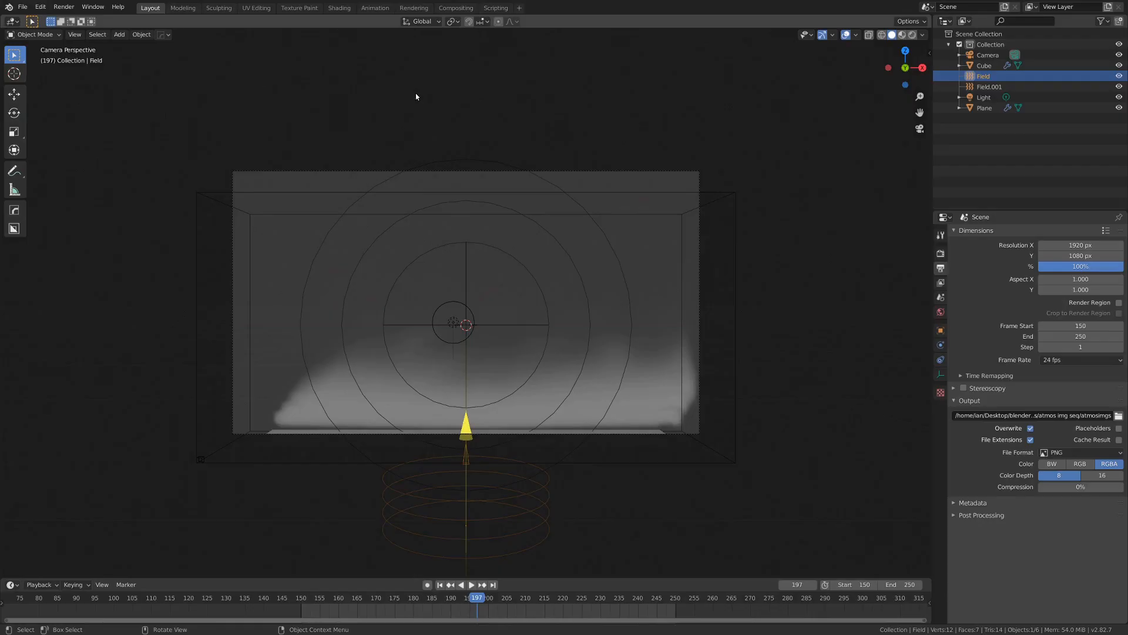
middle_click_drag(589, 167, 215, 170)
scroll(547, 174, "down", 5)
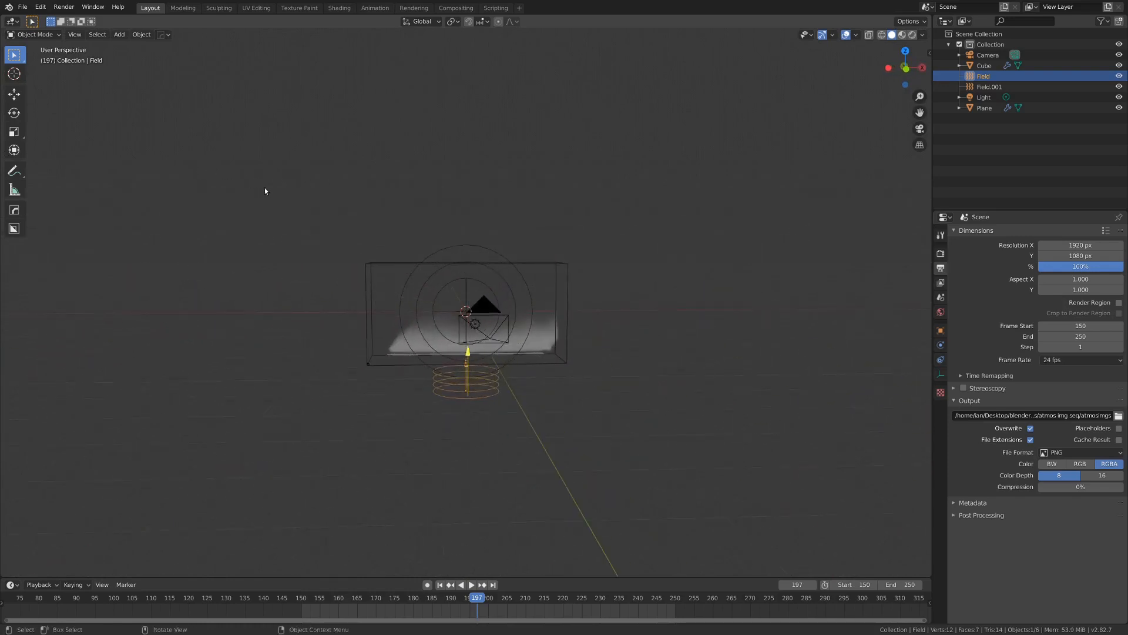
key("KP_0")
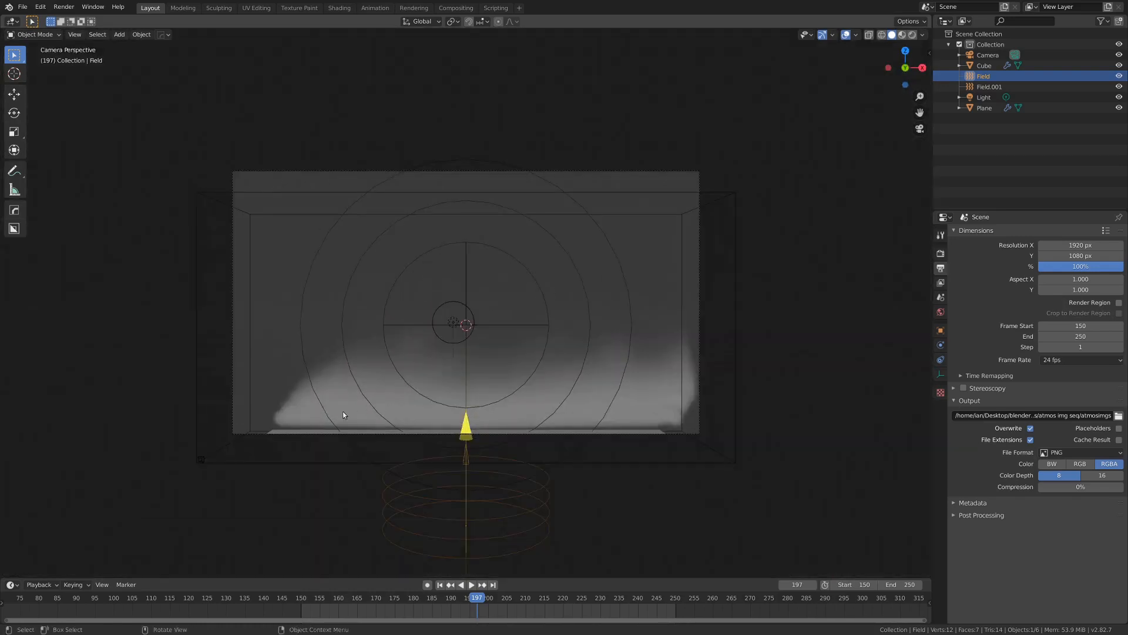
key("z")
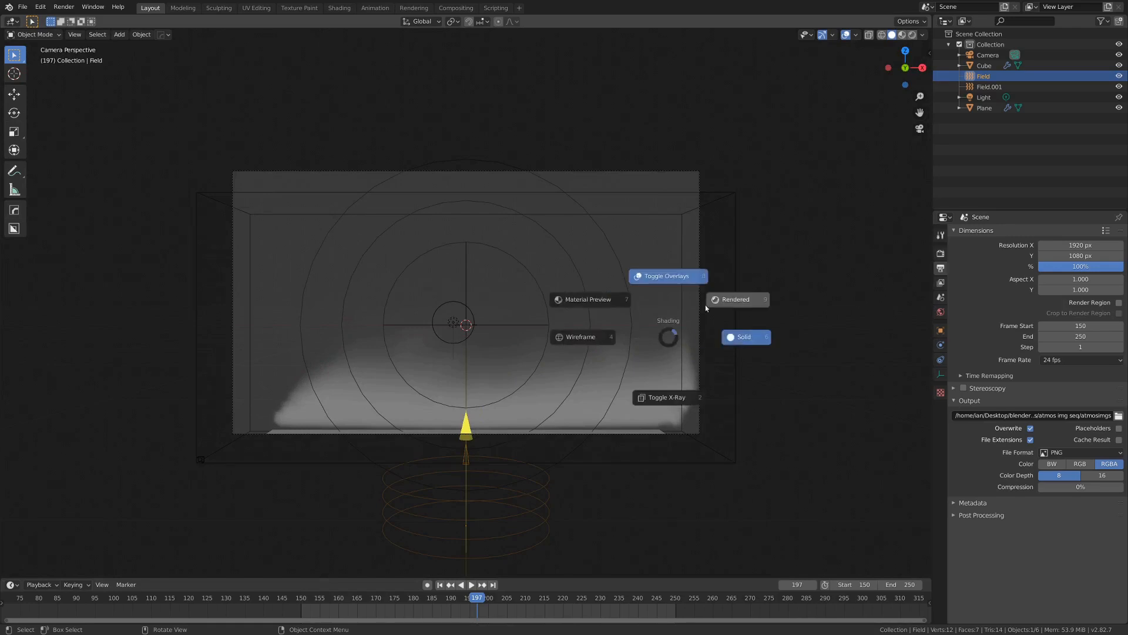
left_click(705, 304)
key("z")
left_click(506, 372)
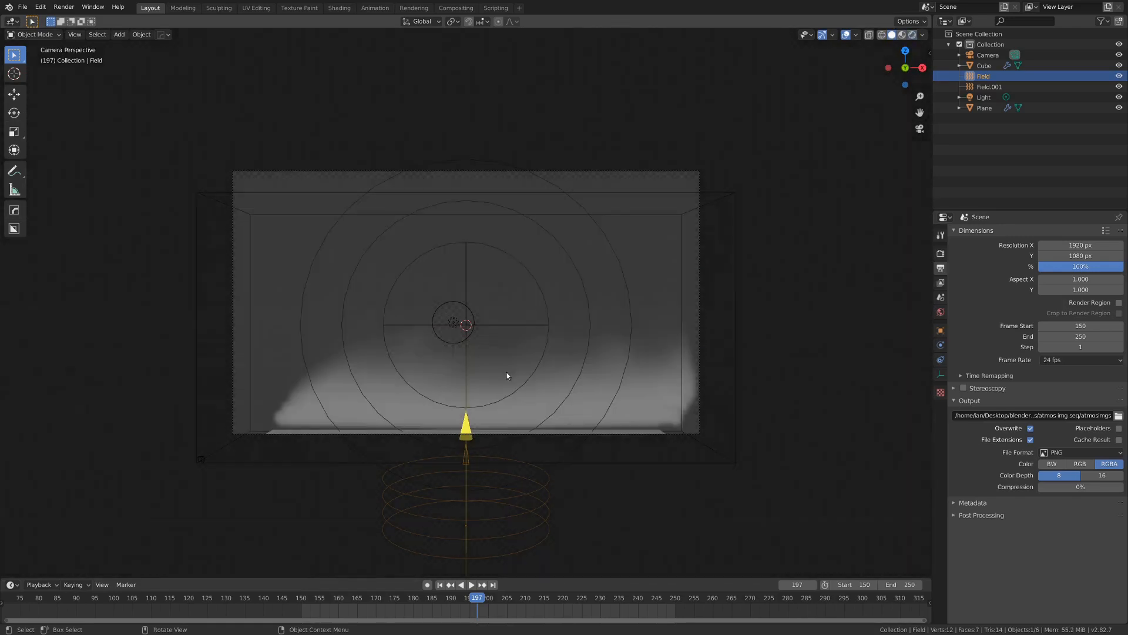
Select the smoke-emitting plane at the bottom of the domain and examine its fluid flow settings
middle_click_drag(562, 362, 543, 371)
scroll(542, 372, "down", 4)
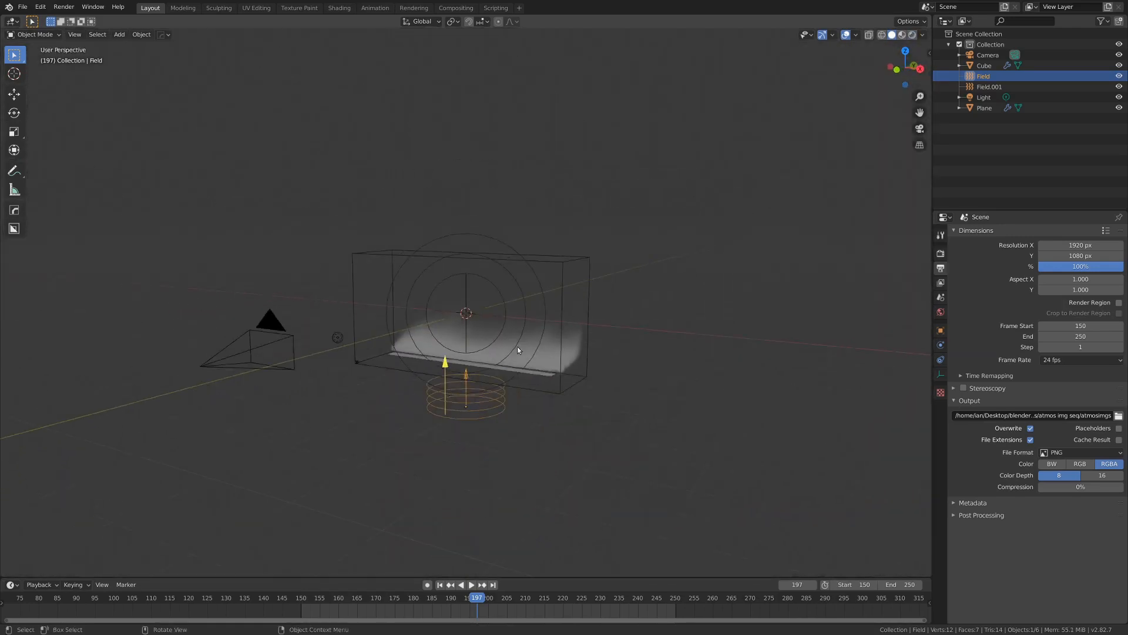
middle_click_drag(479, 321, 473, 321)
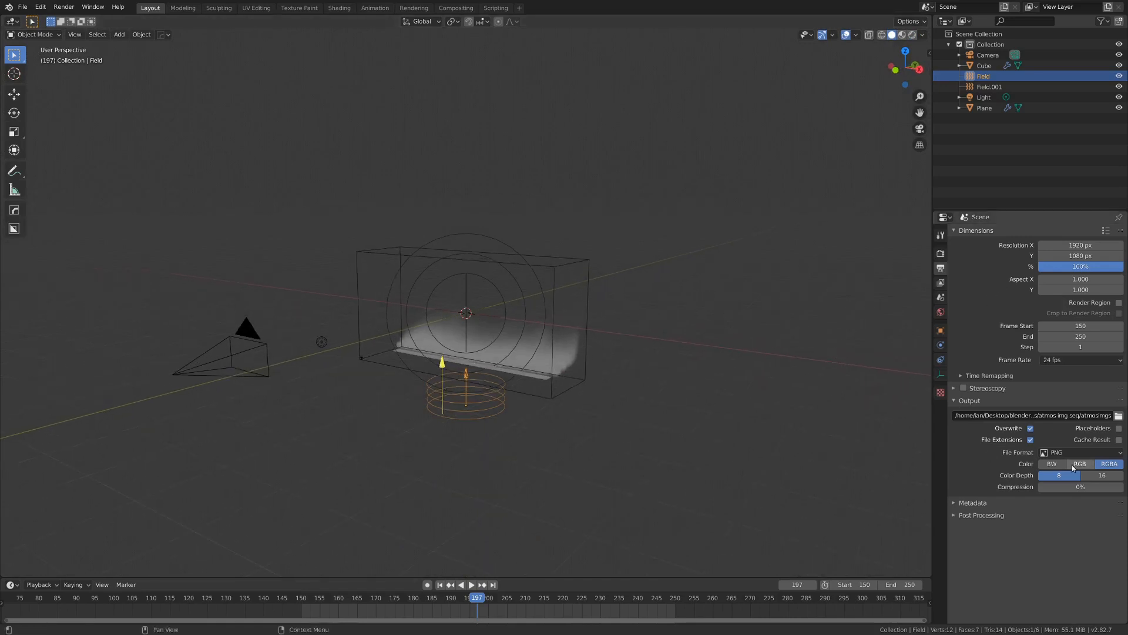
scroll(516, 347, "up", 2)
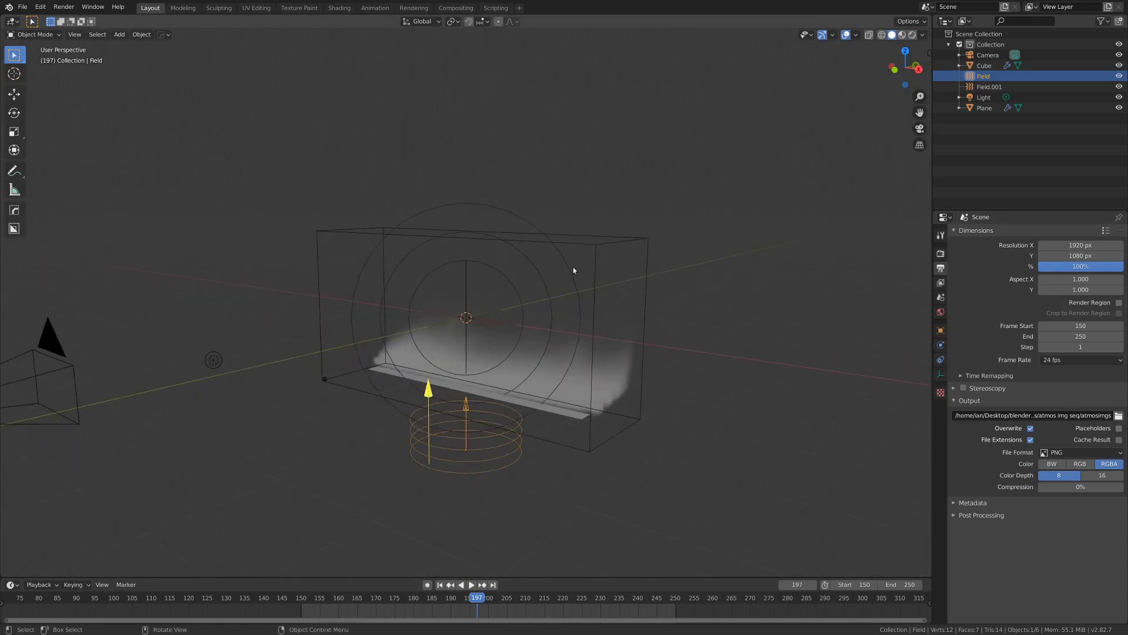
scroll(516, 400, "down", 2)
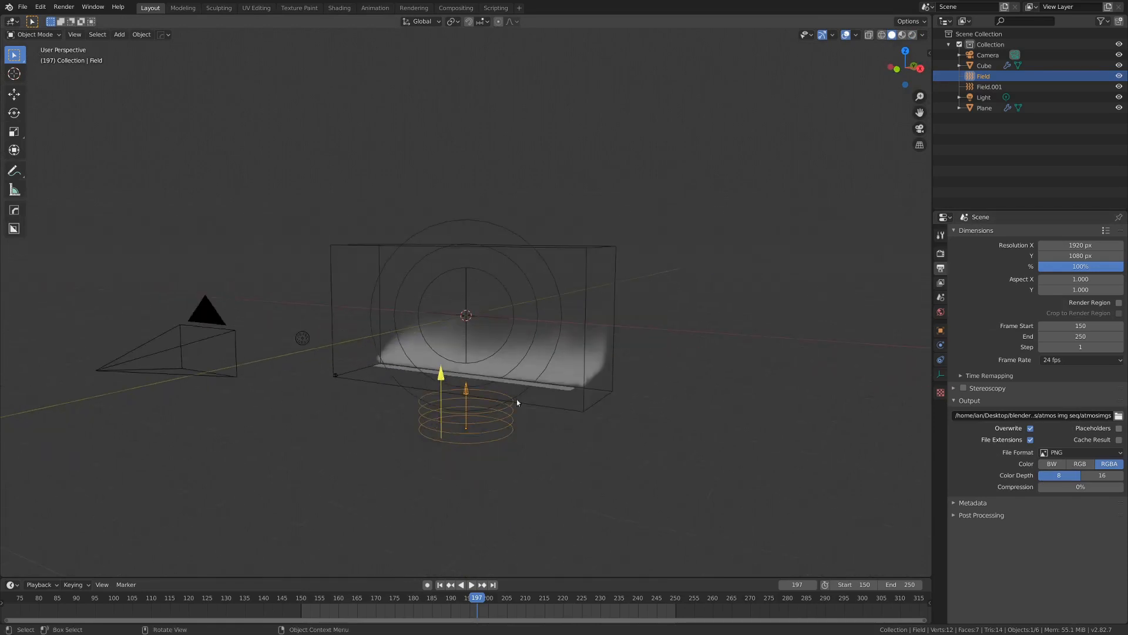
left_click(550, 390)
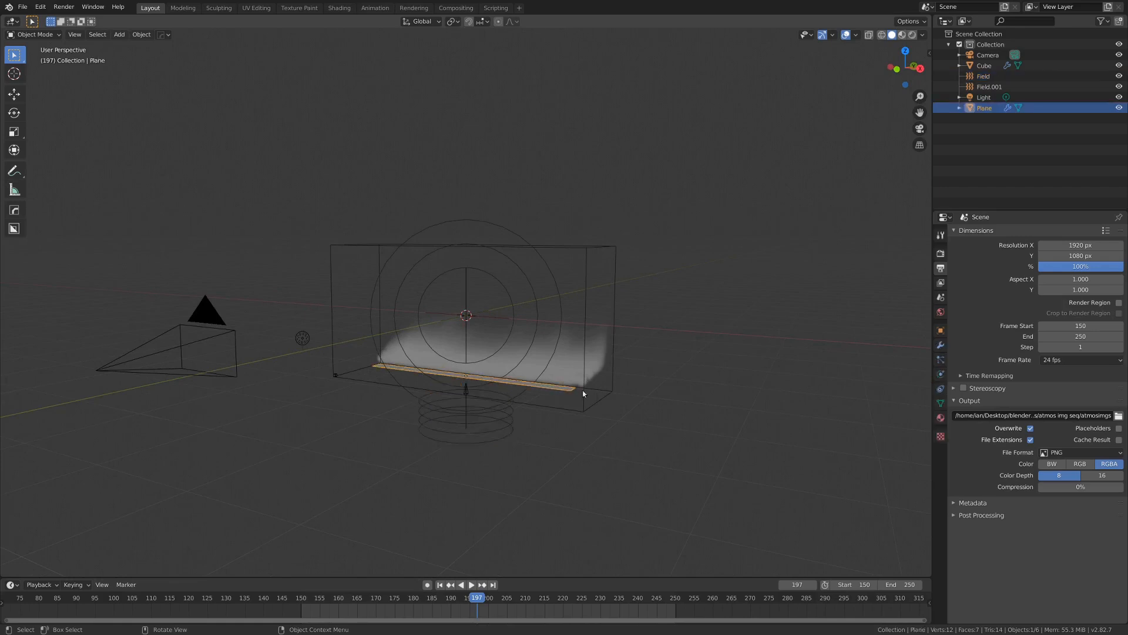
mouse_move(550, 389)
middle_mouse_down()
mouse_move(594, 390)
mouse_move(559, 384)
mouse_move(545, 400)
middle_mouse_up()
scroll(545, 400, "up", 3)
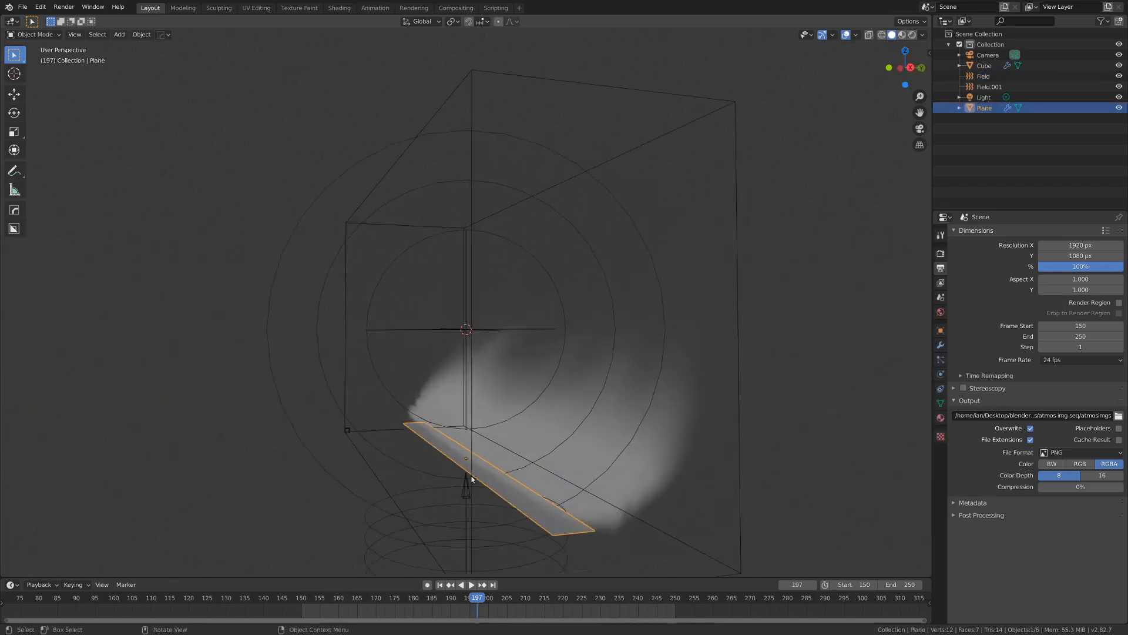
left_click(940, 374)
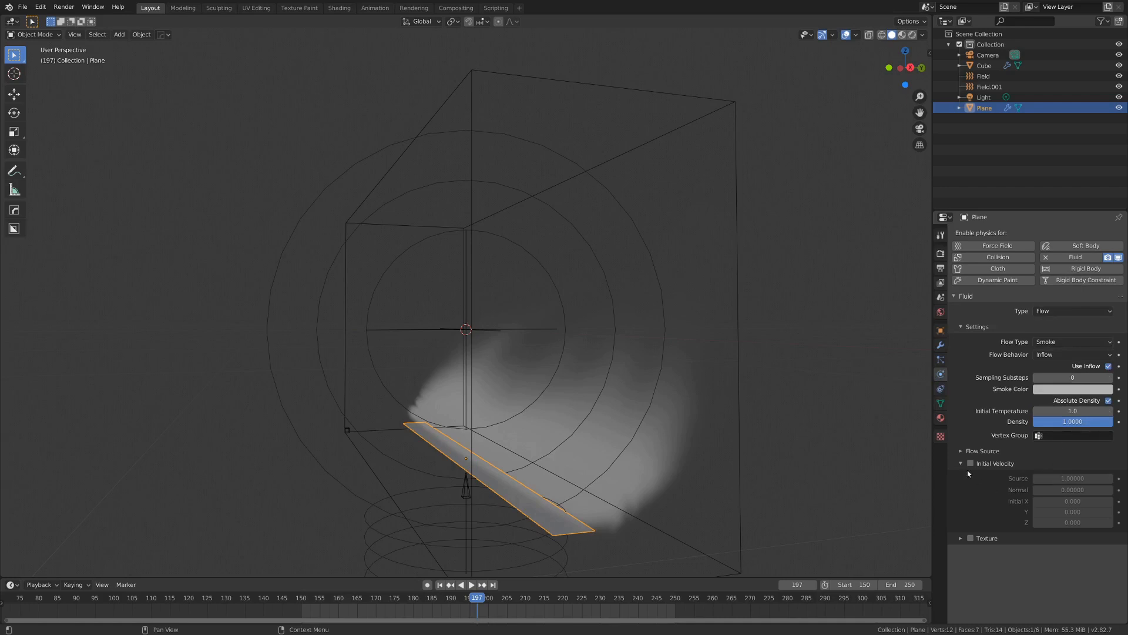
Select the domain cube and review its fluid settings, from resolution through dissolve and noise to cache
left_click(736, 324)
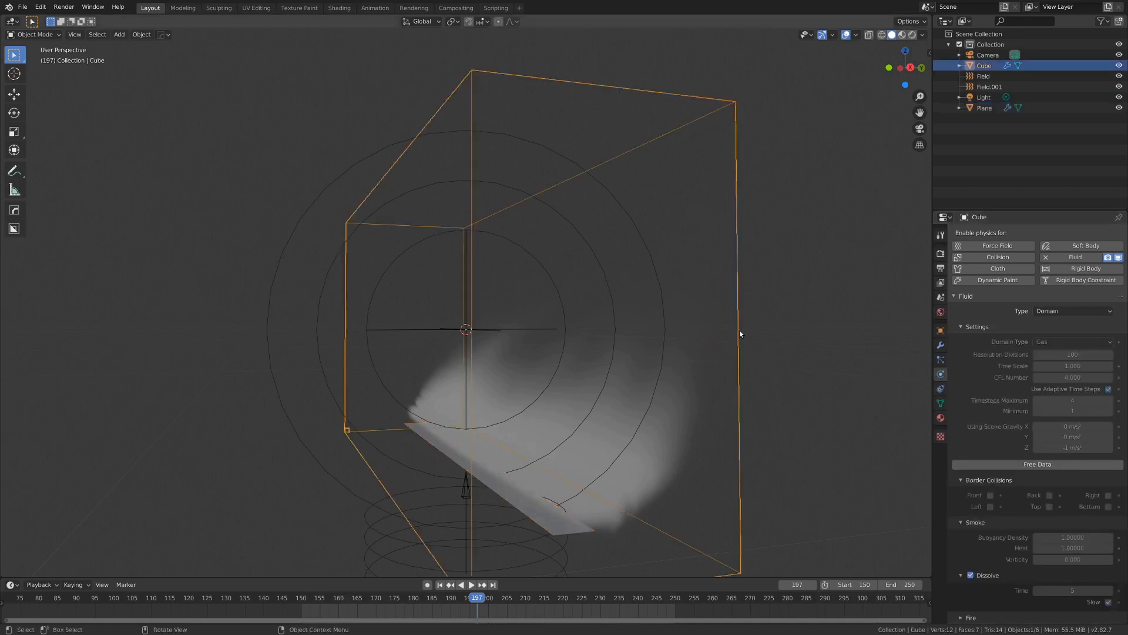
scroll(1077, 302, "down", 3)
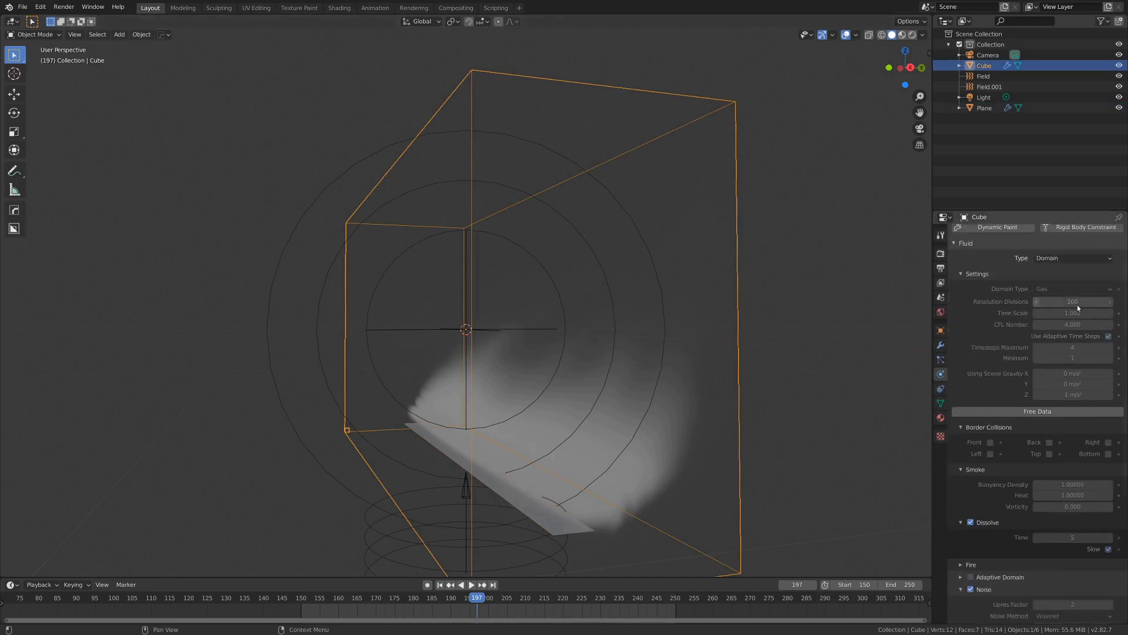
scroll(1072, 352, "down", 2)
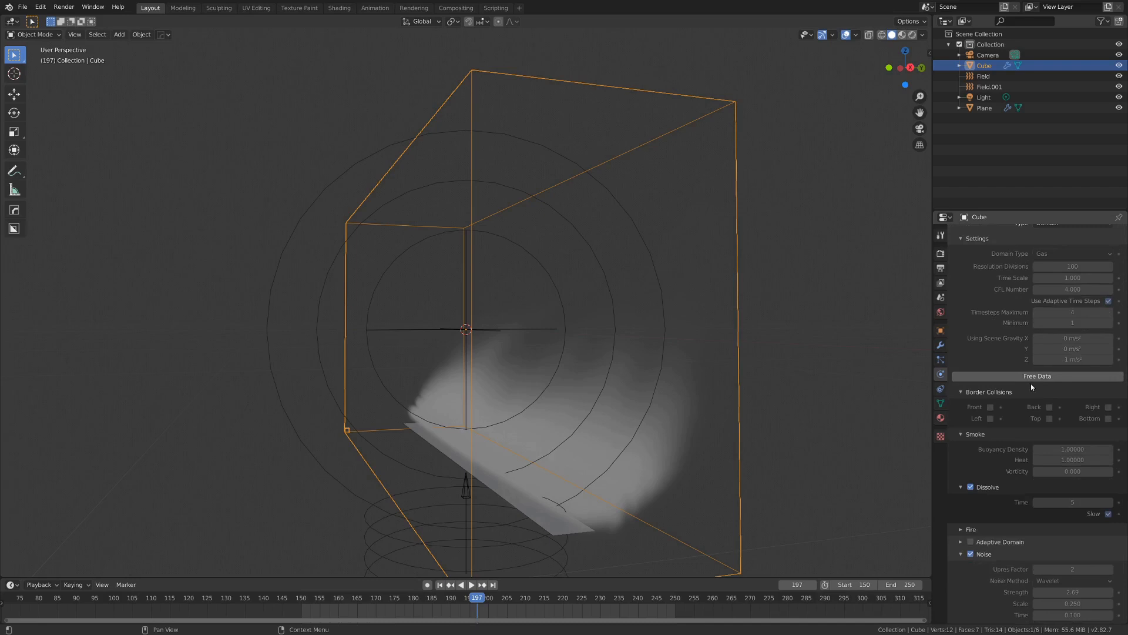
scroll(1032, 387, "down", 3)
scroll(1031, 387, "down", 3)
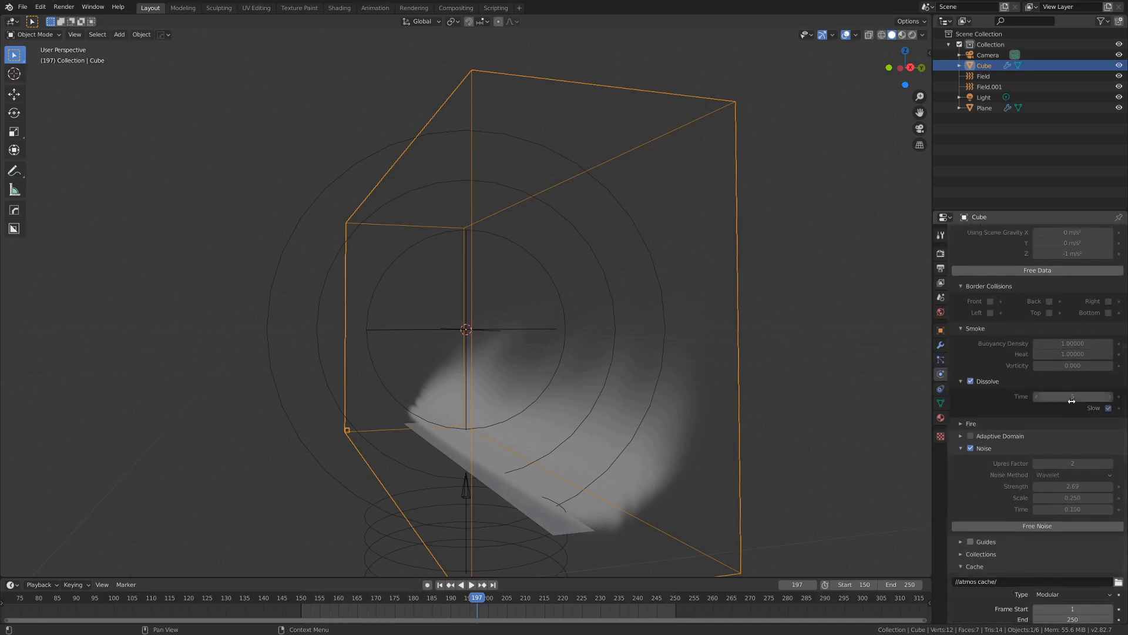
scroll(1065, 396, "down", 4)
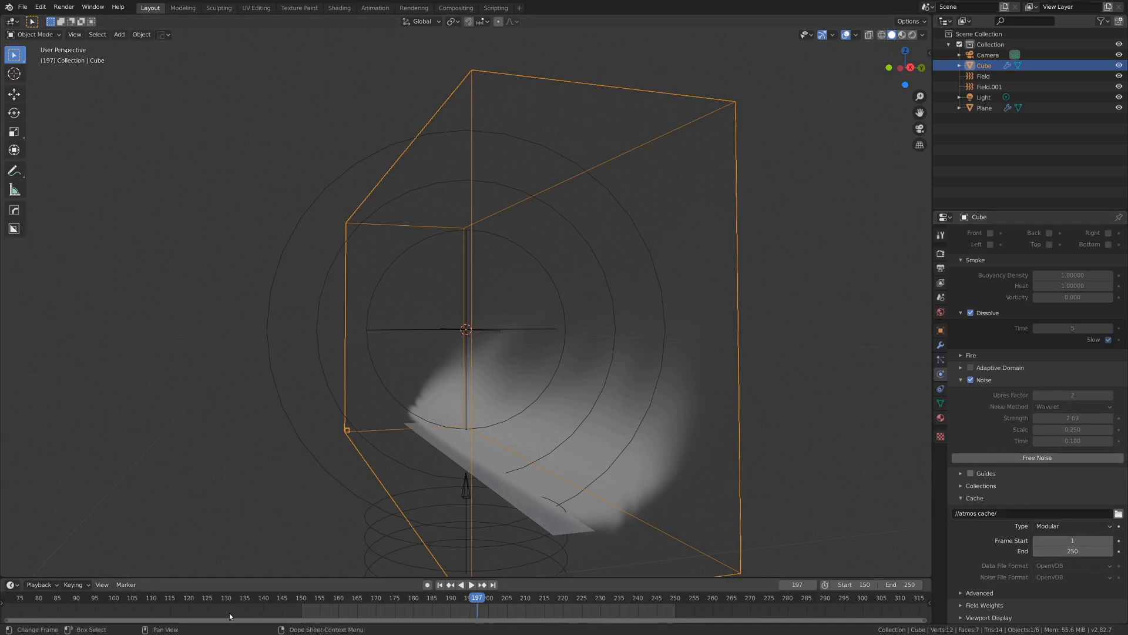
Play back the baked smoke from frame 150, watching it through the camera and from an angle
left_click(303, 607)
key("space")
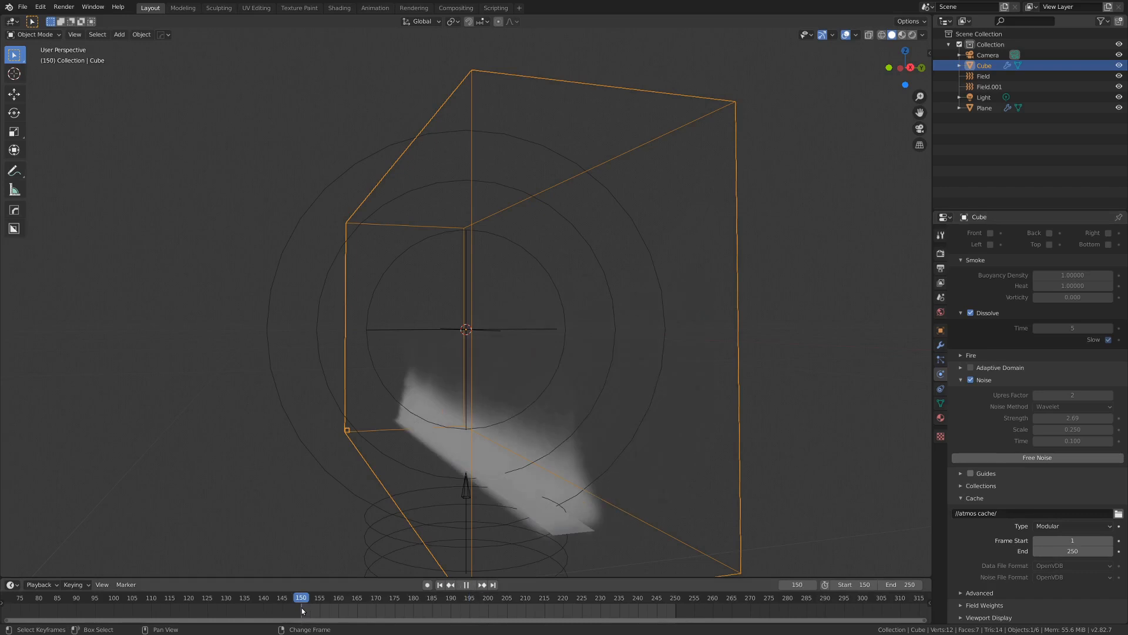
key("space")
scroll(370, 461, "down", 4)
middle_click_drag(370, 461, 379, 407)
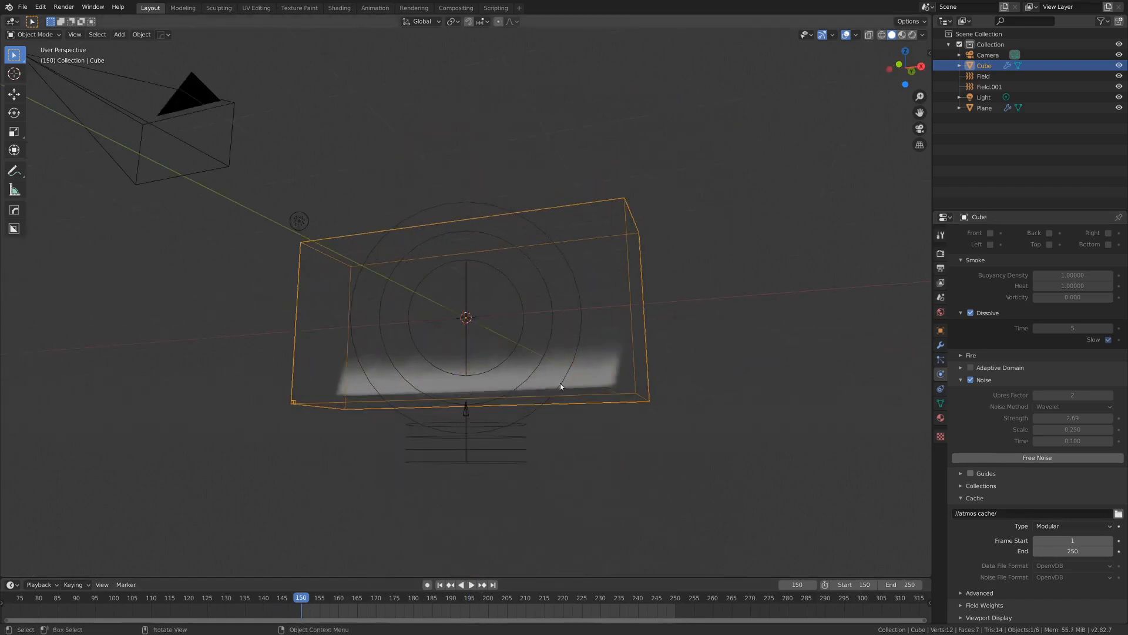
key("KP_0")
left_click_drag(241, 602, 3, 599)
key("space")
left_click_drag(98, 594, 302, 604)
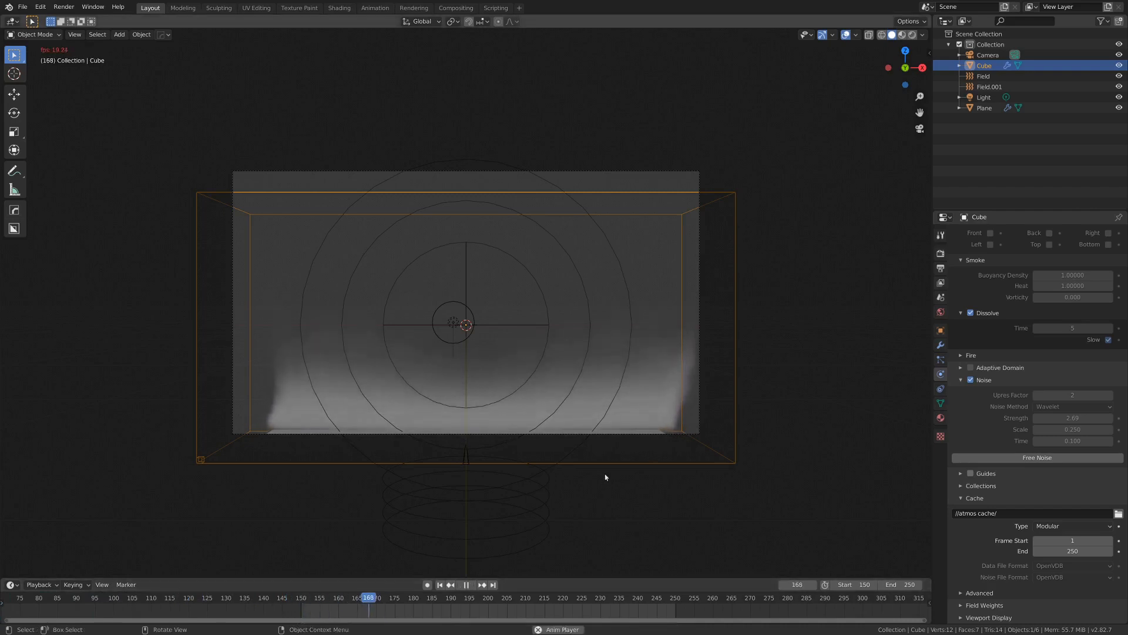
middle_click_drag(751, 282, 724, 281)
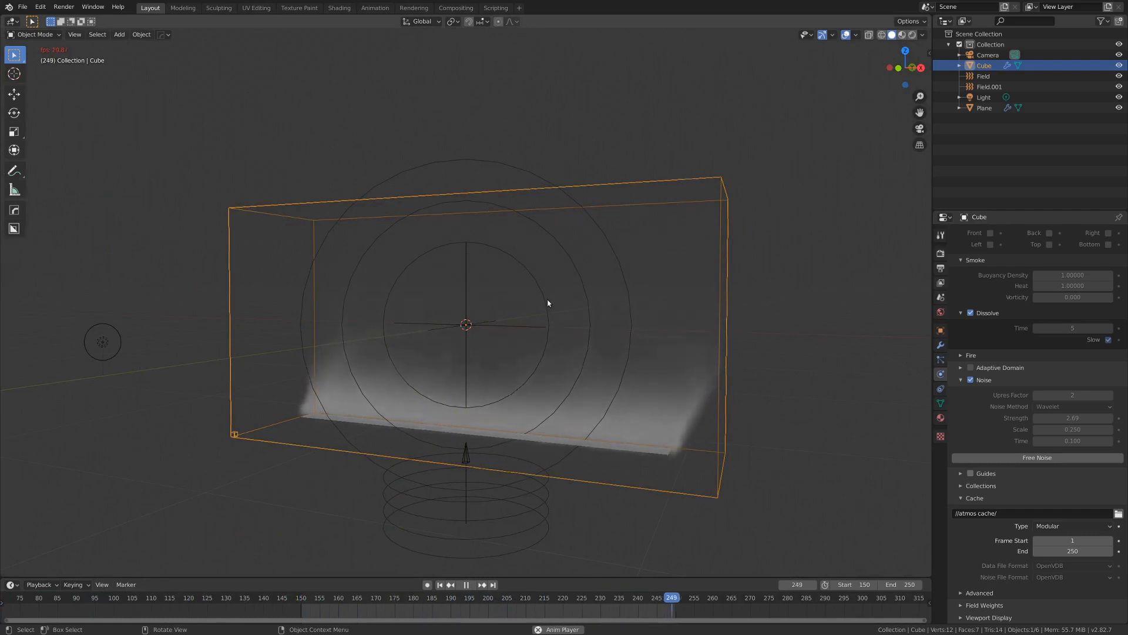
key("space")
Select the force field at the domain's centre and the wind field beneath it to examine their settings
left_click(509, 326)
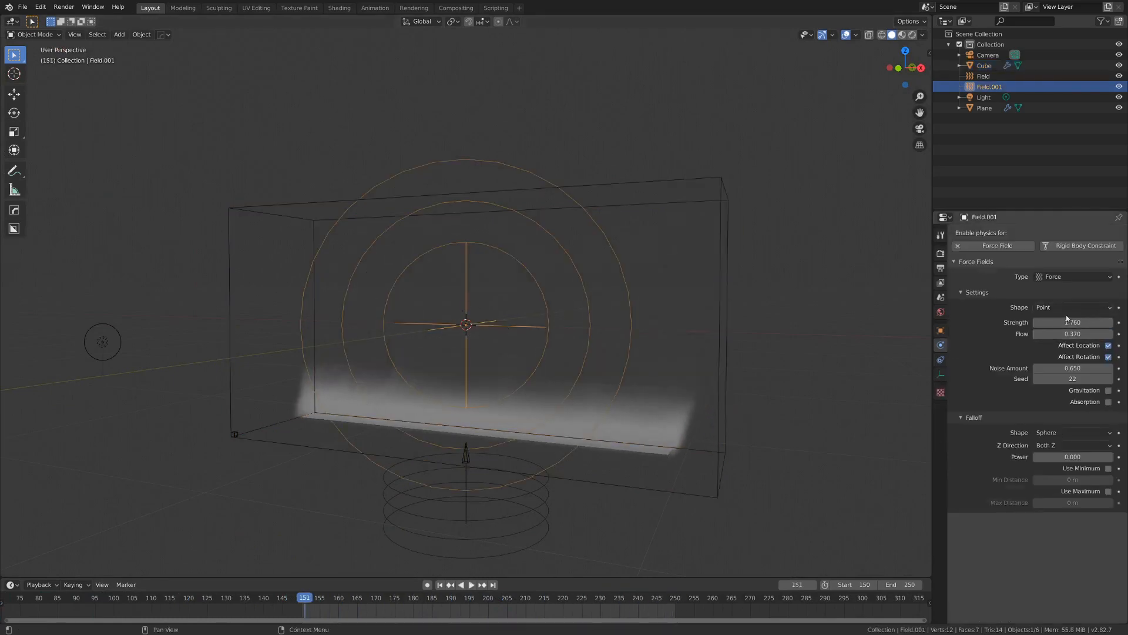
middle_click_drag(418, 340, 505, 482)
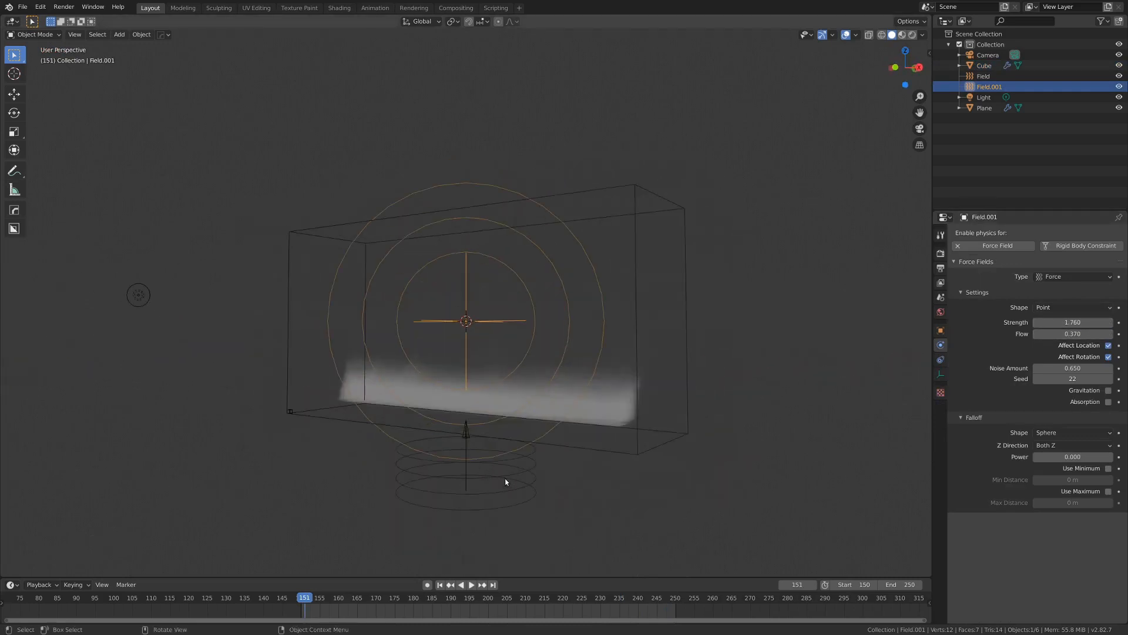
left_click(505, 482)
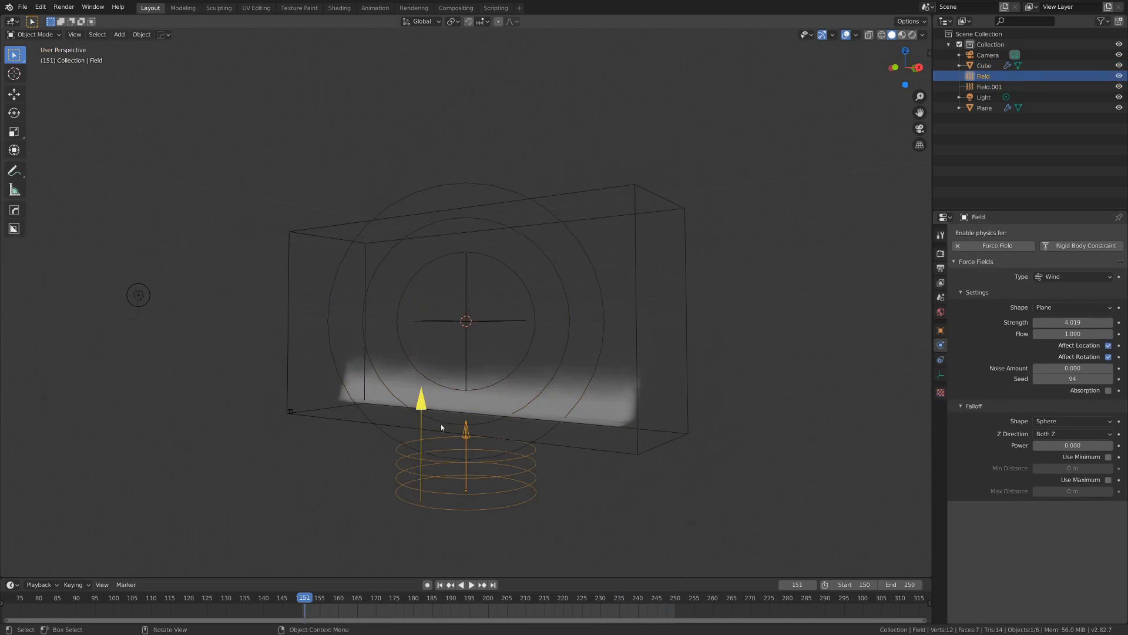
Select the light near the camera and preview the smoke through the camera in rendered shading
mouse_move(458, 298)
middle_mouse_down()
mouse_move(542, 356)
mouse_move(611, 345)
mouse_move(598, 321)
mouse_move(554, 308)
middle_mouse_up()
scroll(611, 345, "down", 4)
left_click(613, 319)
key("z")
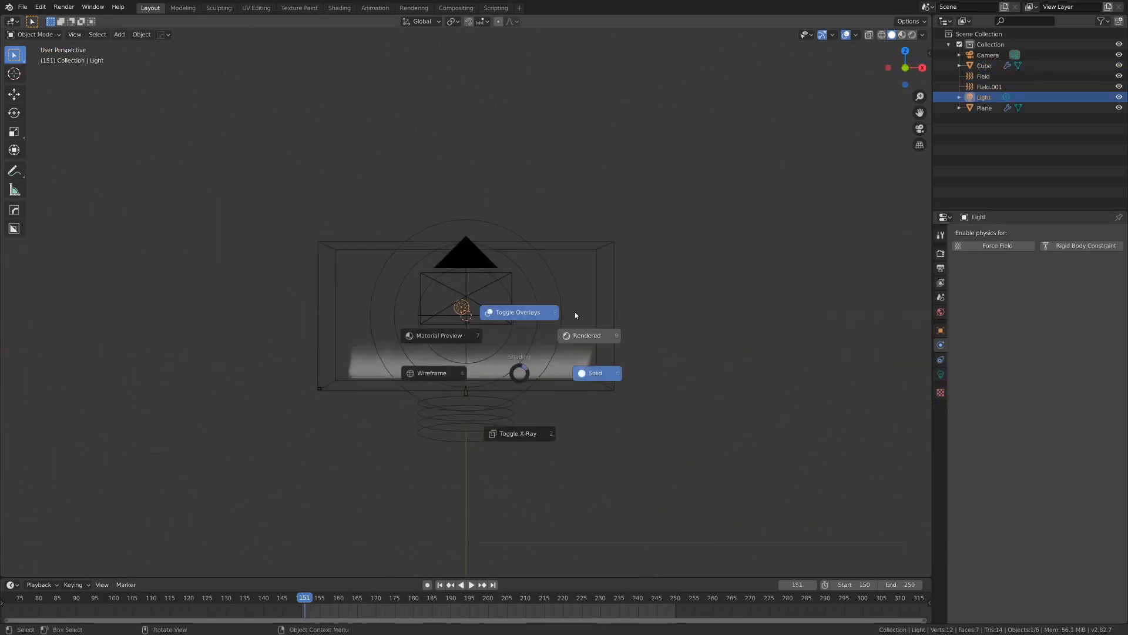
left_click(608, 300)
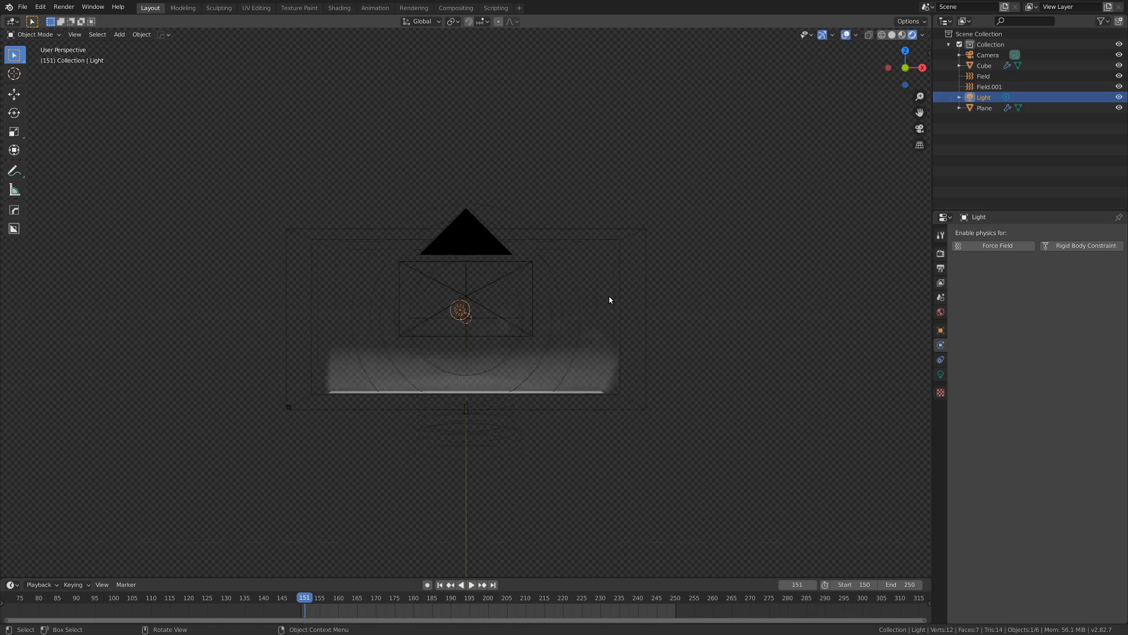
key("KP_0")
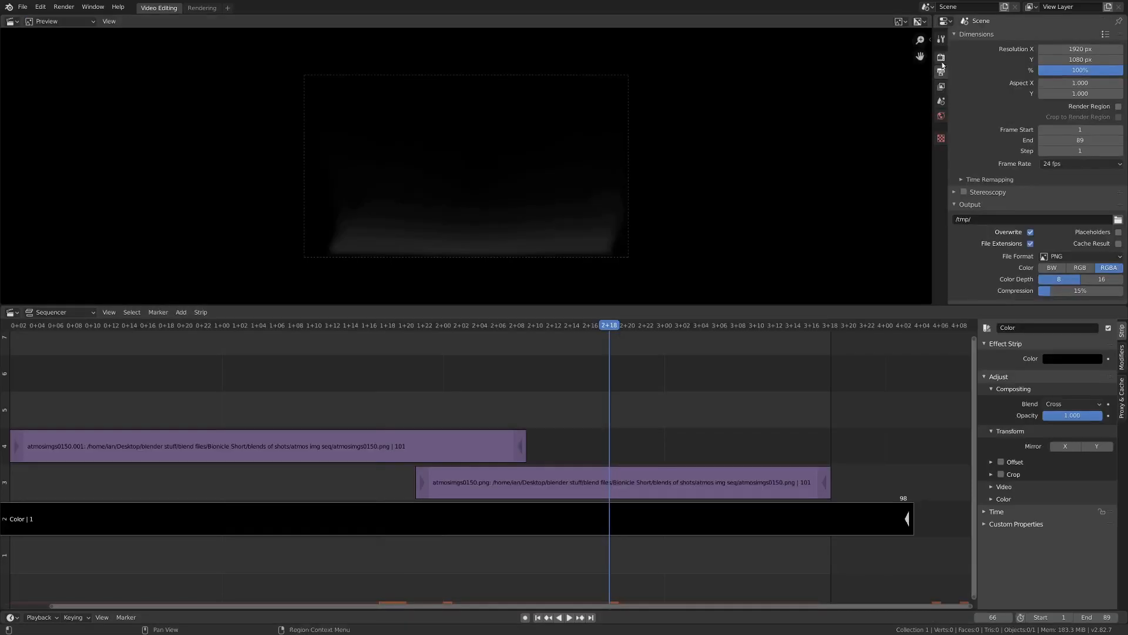
Show the Film settings in the render properties of the video editing project
left_click(941, 59)
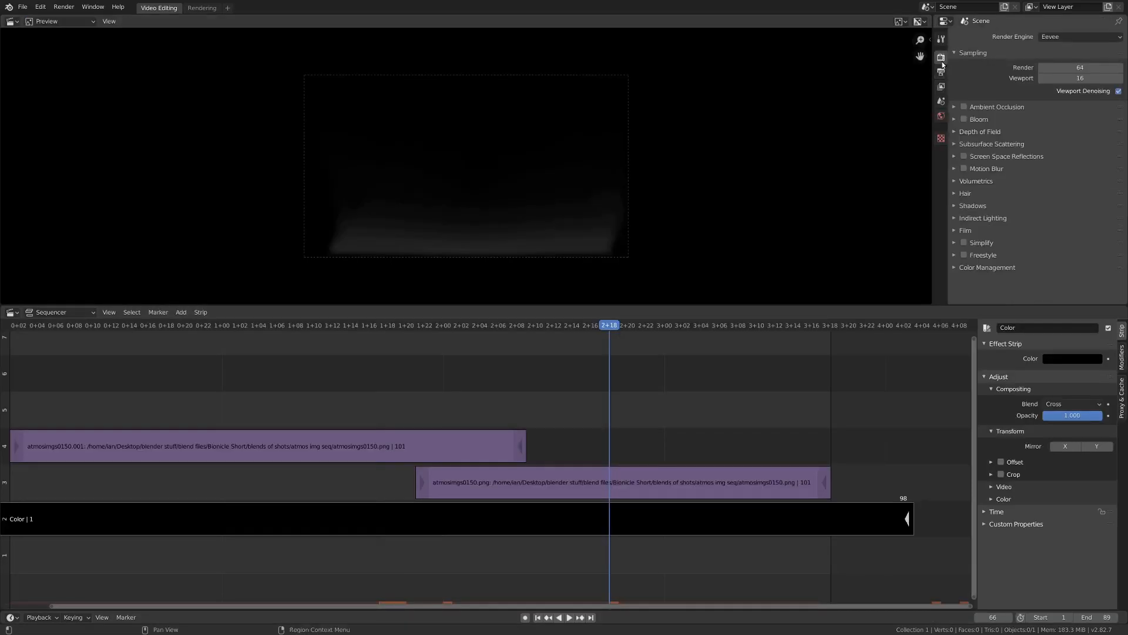
left_click(954, 232)
scroll(975, 232, "down", 1)
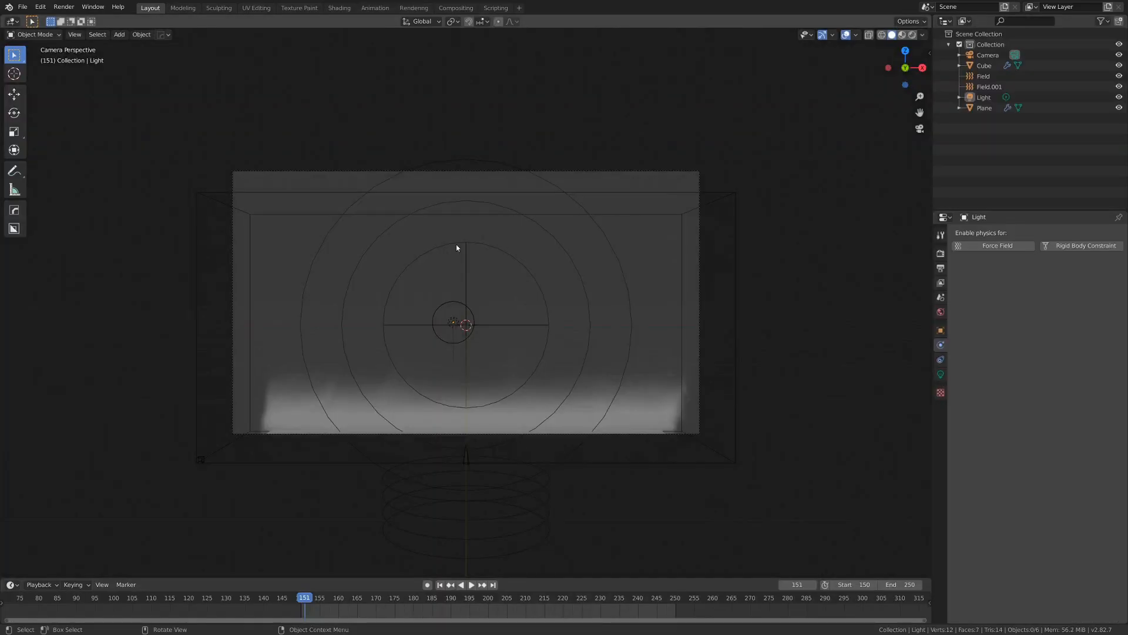
Start a new General file, discarding the unsaved changes to the smoke file
left_click(22, 6)
mouse_move(50, 39)
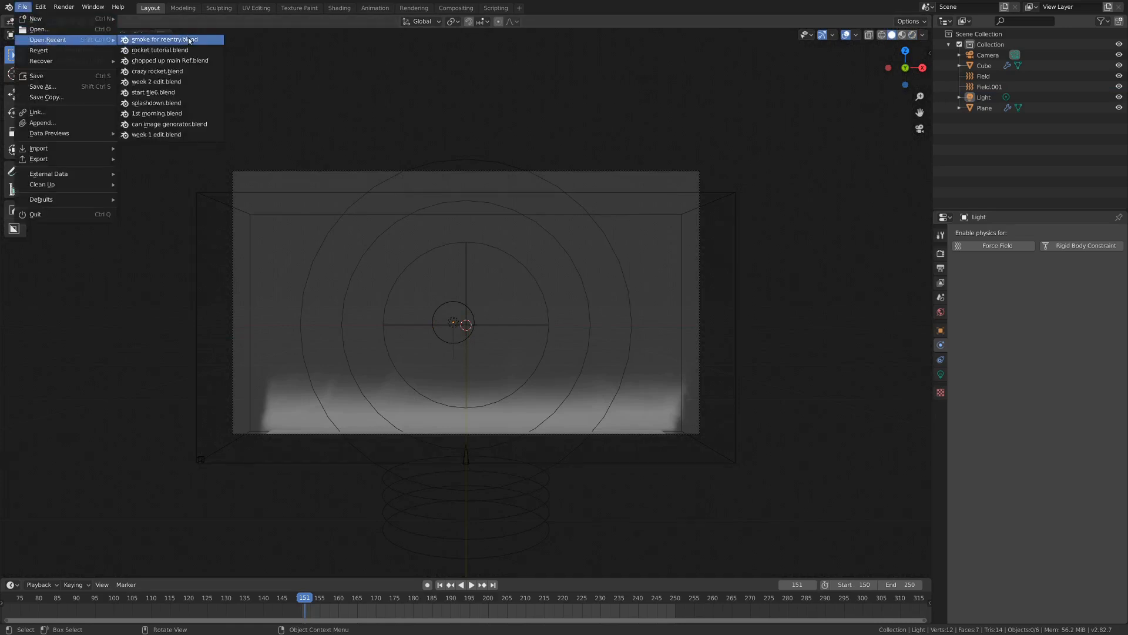
mouse_move(59, 18)
left_click(141, 22)
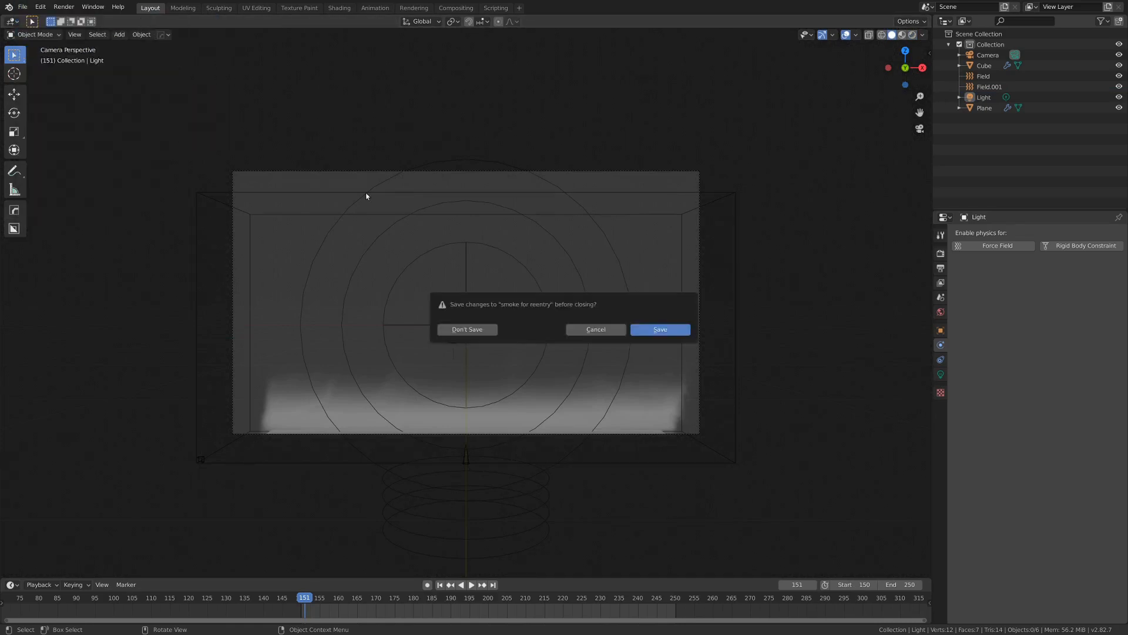
left_click(458, 329)
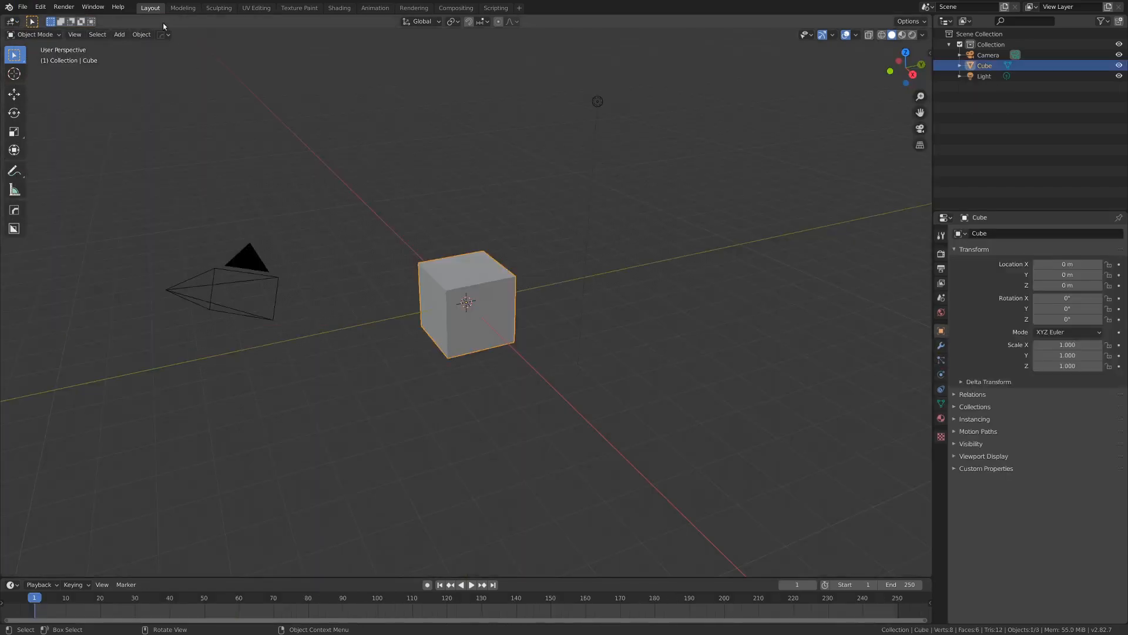
Create a new Video Editing file and extend the preview area over the file browser area
left_click(22, 6)
mouse_move(71, 20)
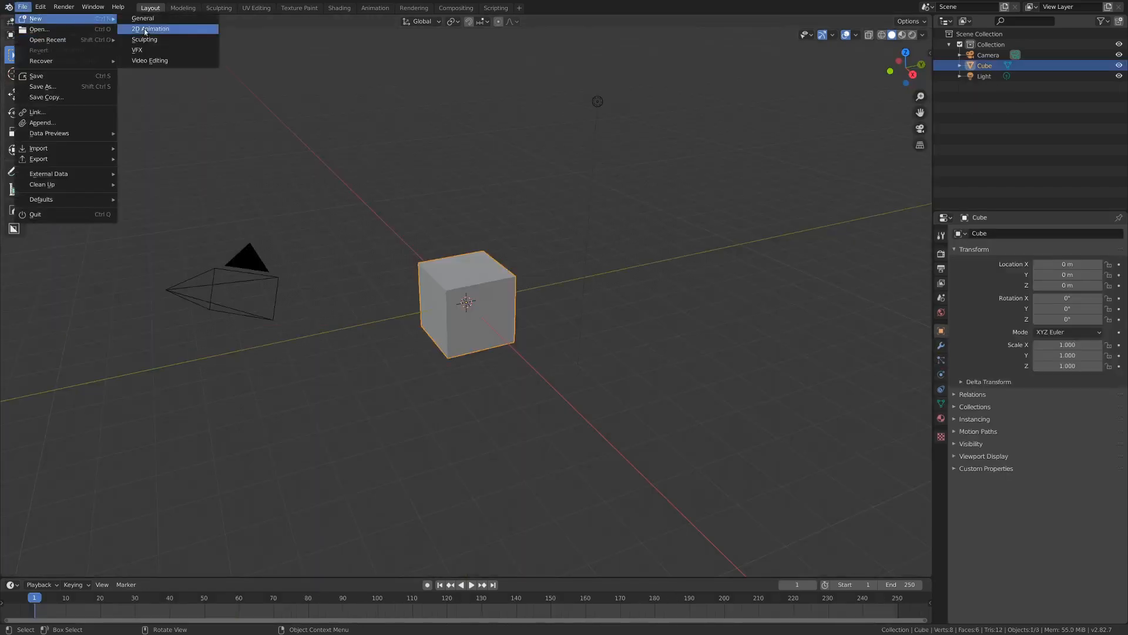
left_click(150, 61)
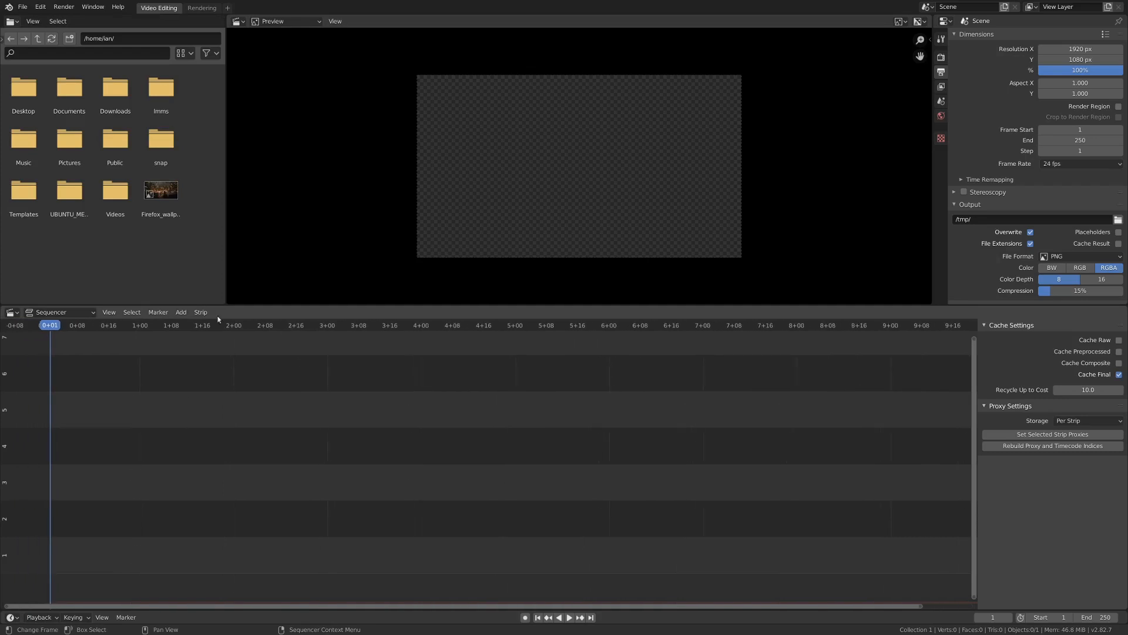
left_click_drag(230, 301, 193, 301)
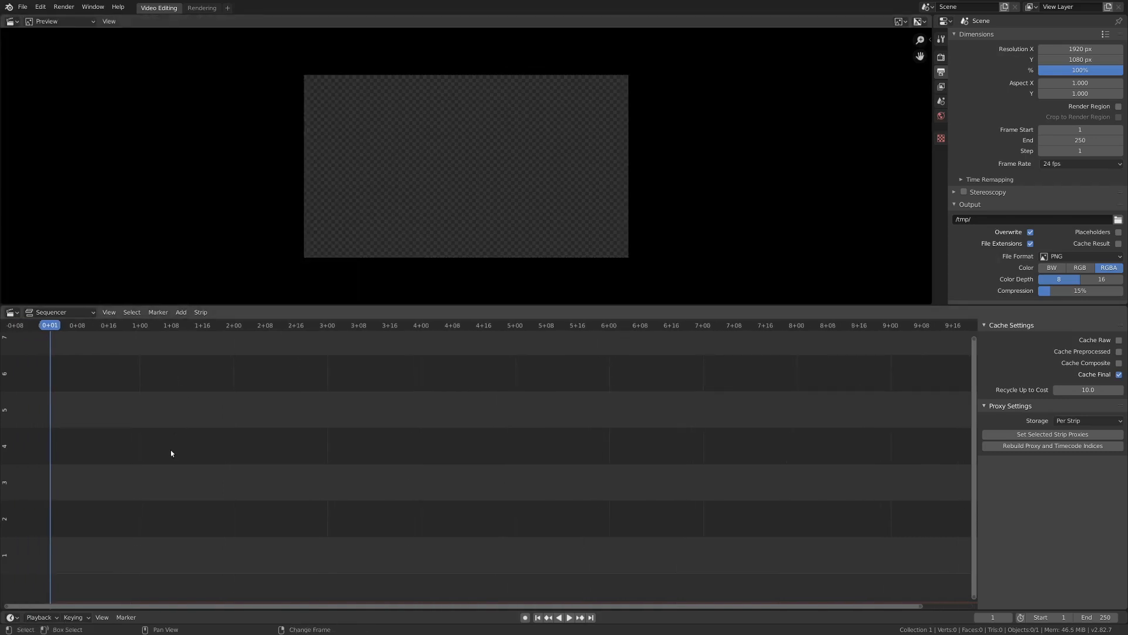
Add all the atmosimgs PNG frames from the atmos img seq folder as one image sequence strip at frame 1
key("shift+a")
left_click(164, 435)
left_click(197, 297)
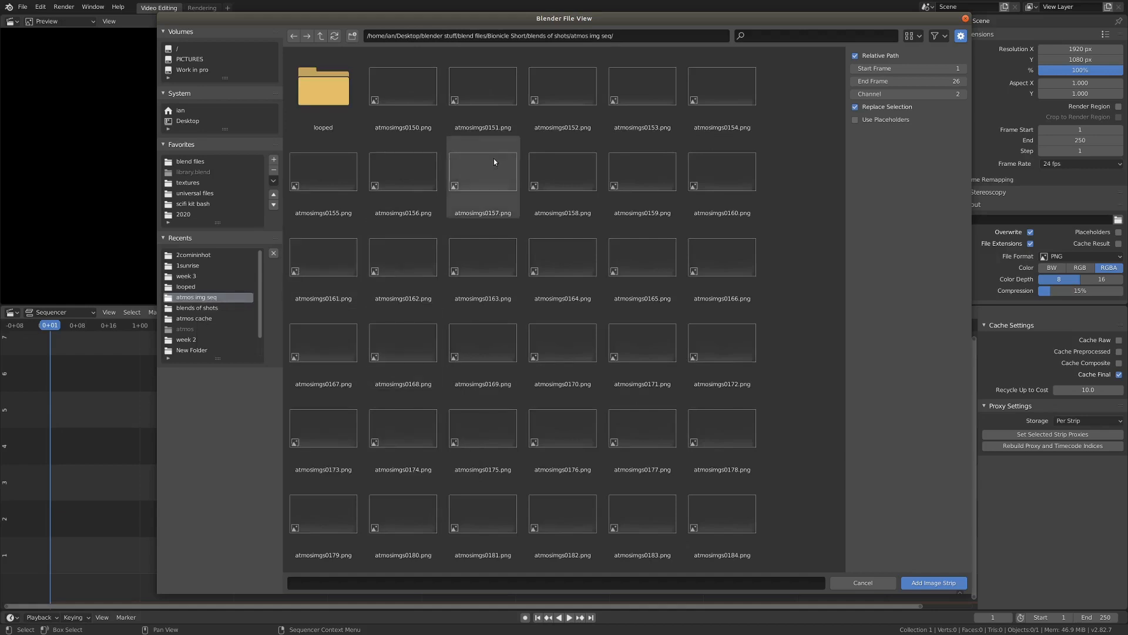
scroll(617, 328, "down", 10)
key("a")
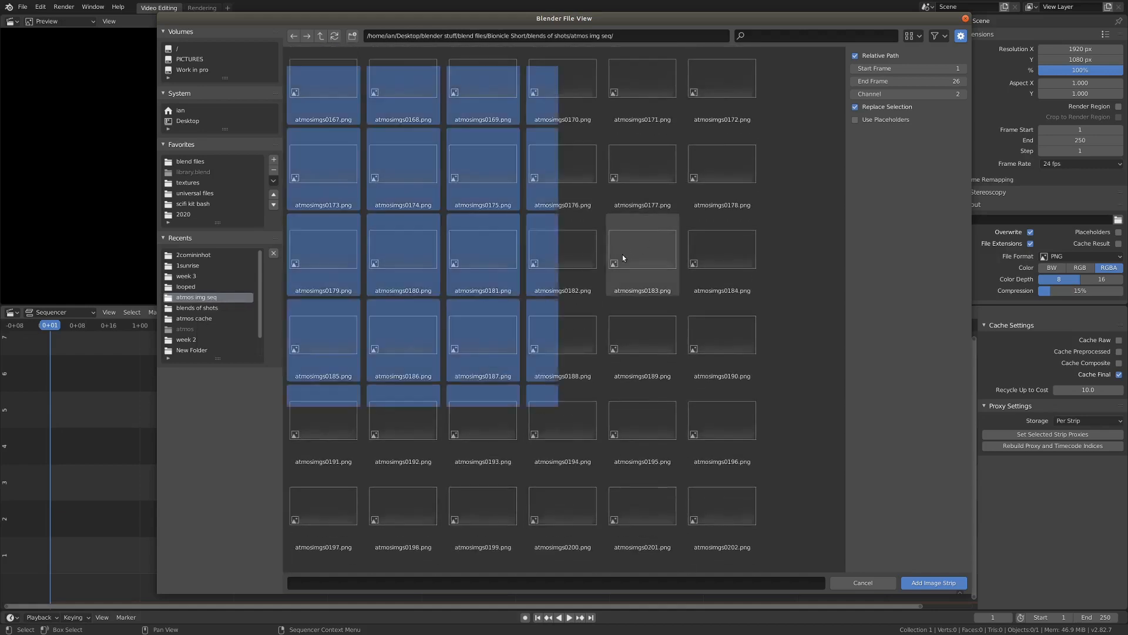
left_click(917, 582)
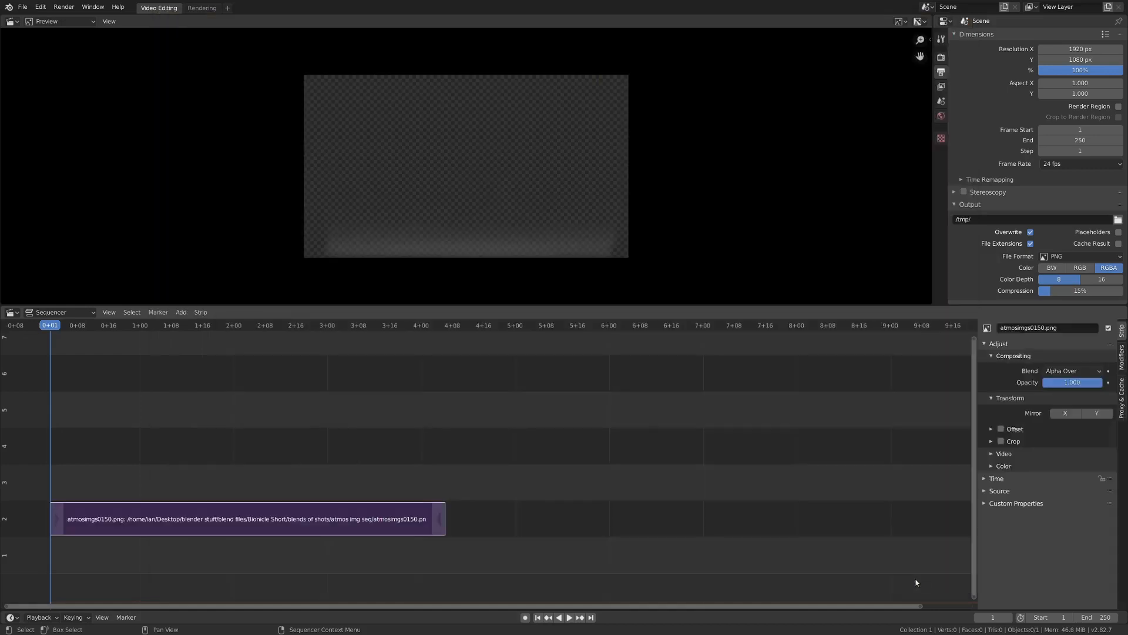
Cut the smoke image strip in two at frame 46
right_click_drag(68, 471, 338, 472, "shift")
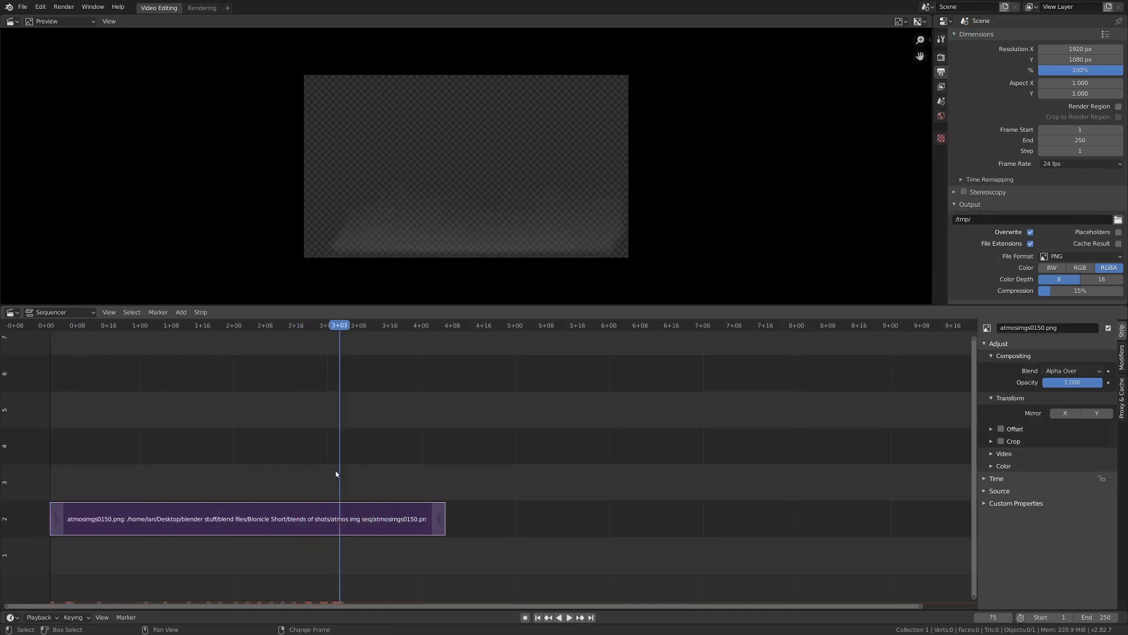
middle_click_drag(243, 449, 485, 423)
scroll(468, 466, "up", 1)
right_click(469, 466, "shift")
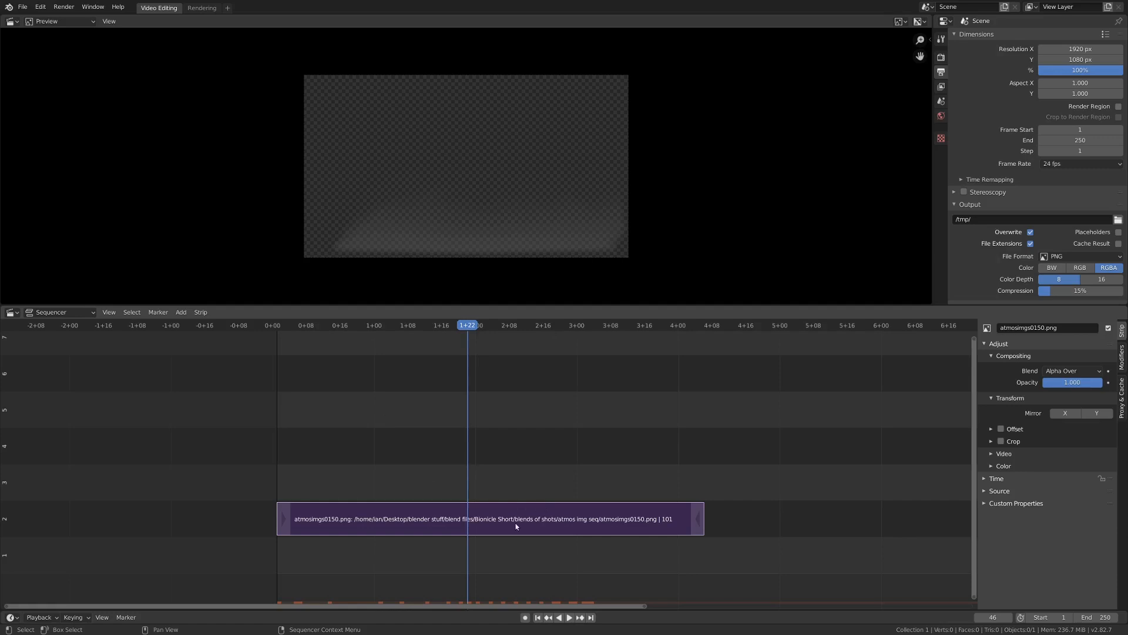
key("k")
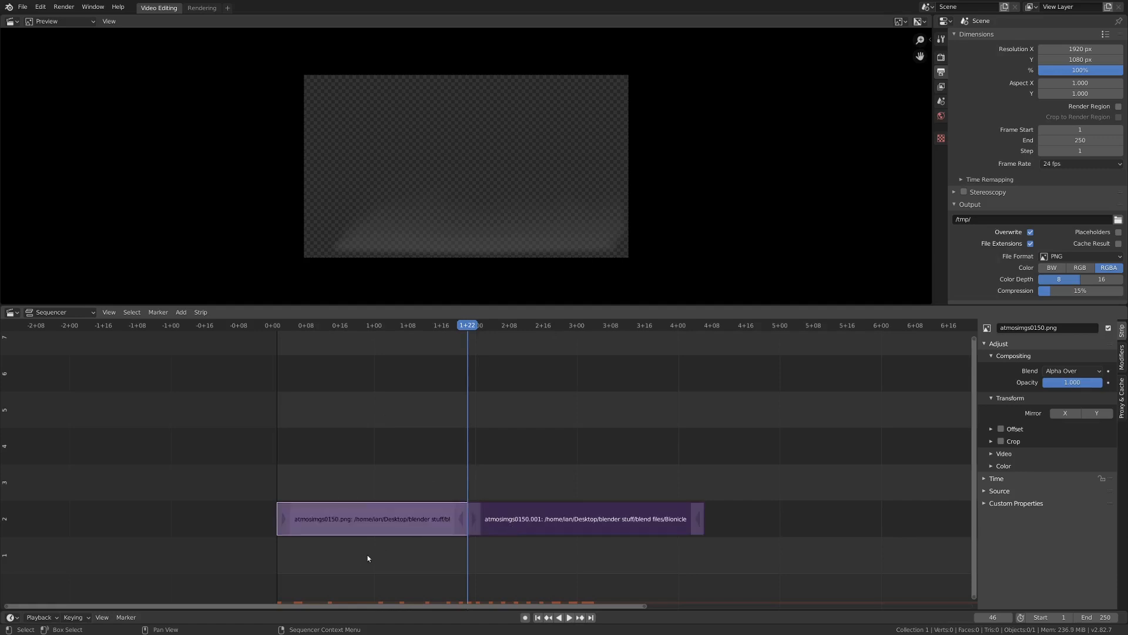
Move the second half to frame 1 on channel 4 and the first half to channel 3, slightly overlapping the second half's end
left_click_drag(357, 520, 331, 447)
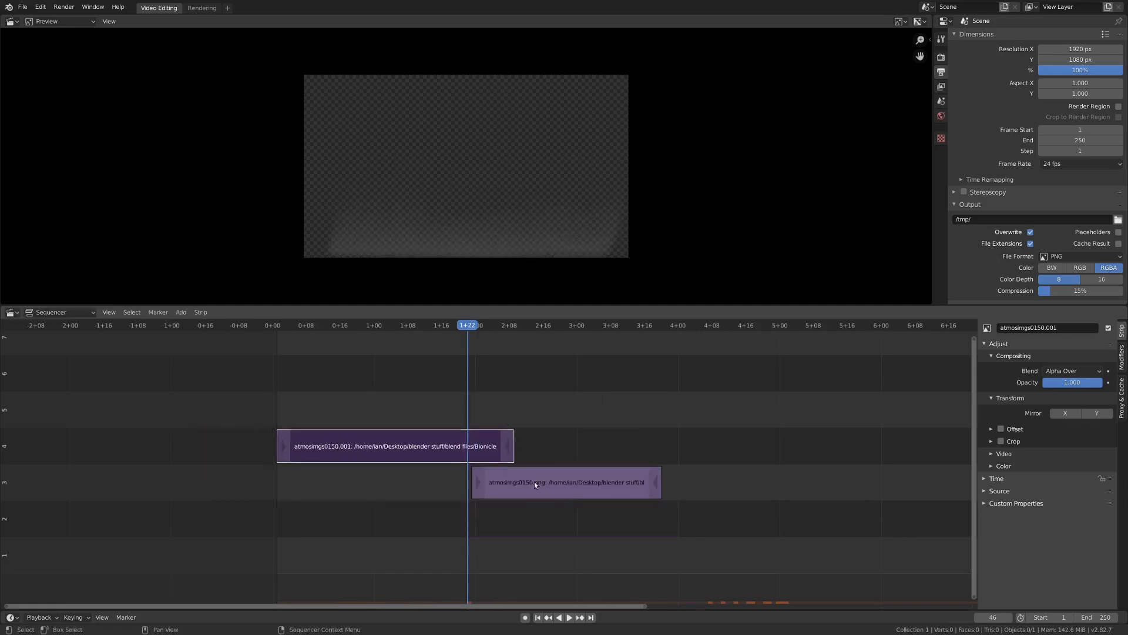
left_click_drag(535, 481, 525, 481)
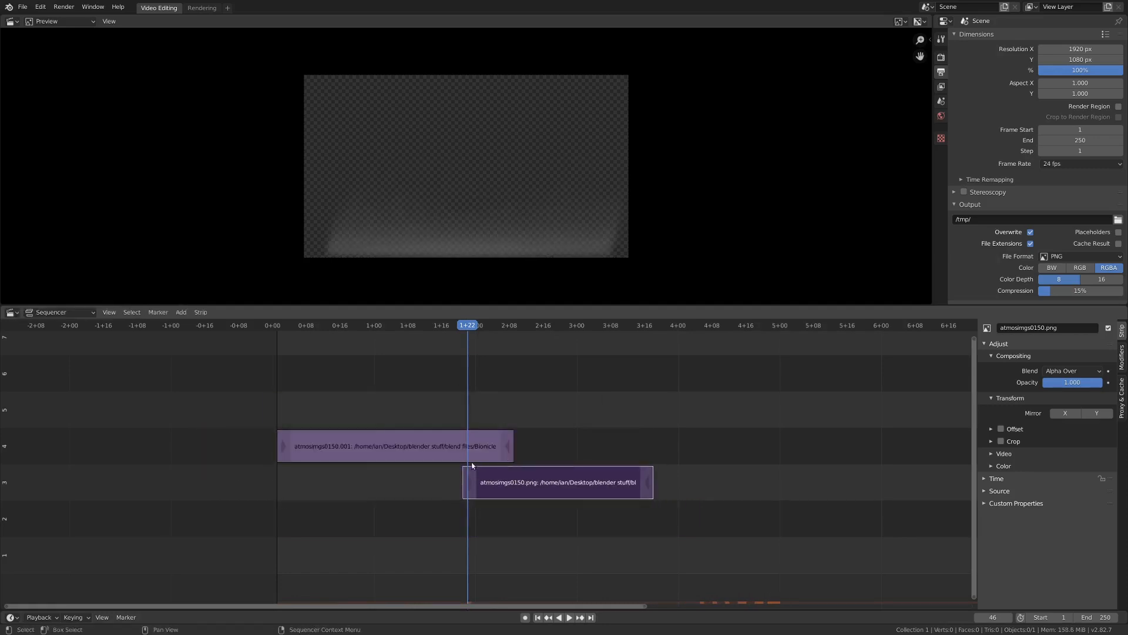
Play the rearranged strips through to the end of the channel 3 strip and set the scene's end frame to 89
scroll(472, 465, "up", 2)
key("space")
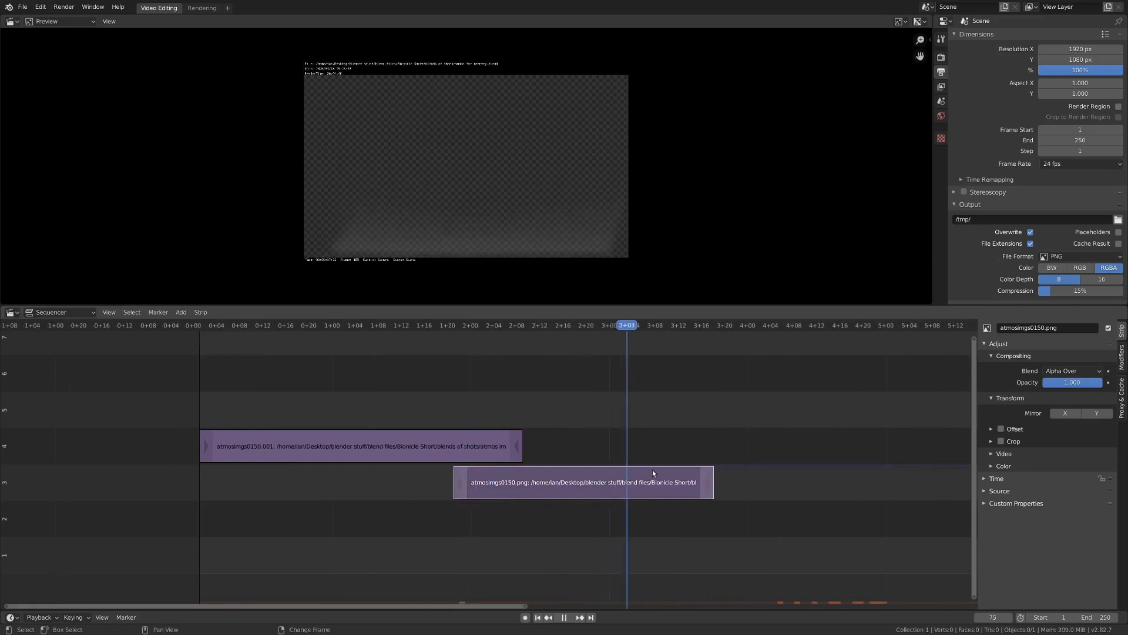
key("space")
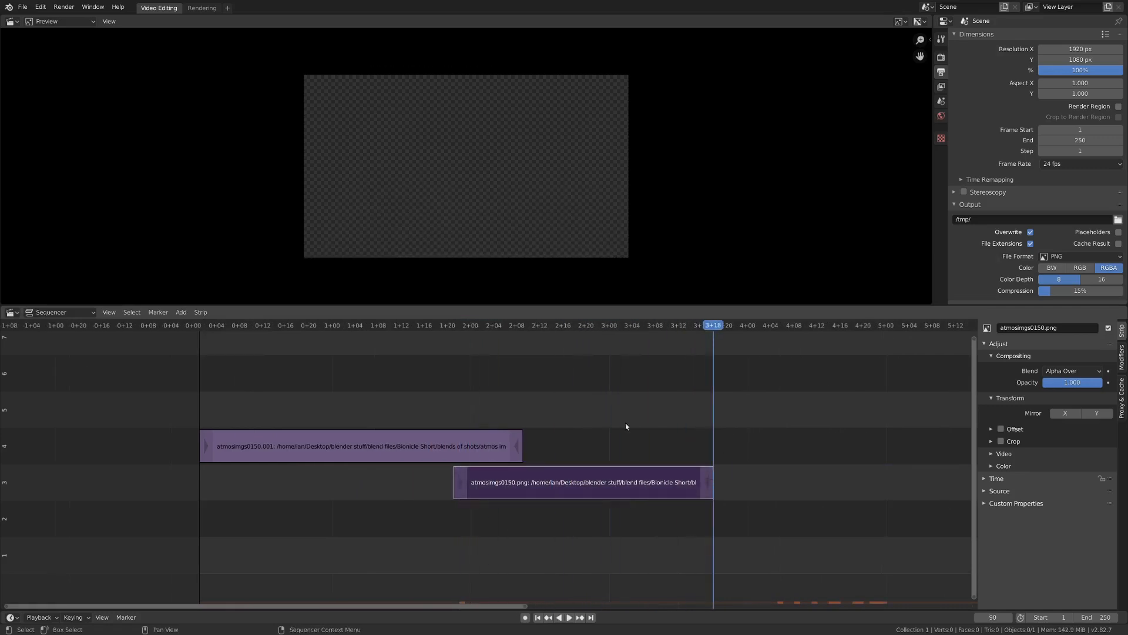
left_click(40, 619)
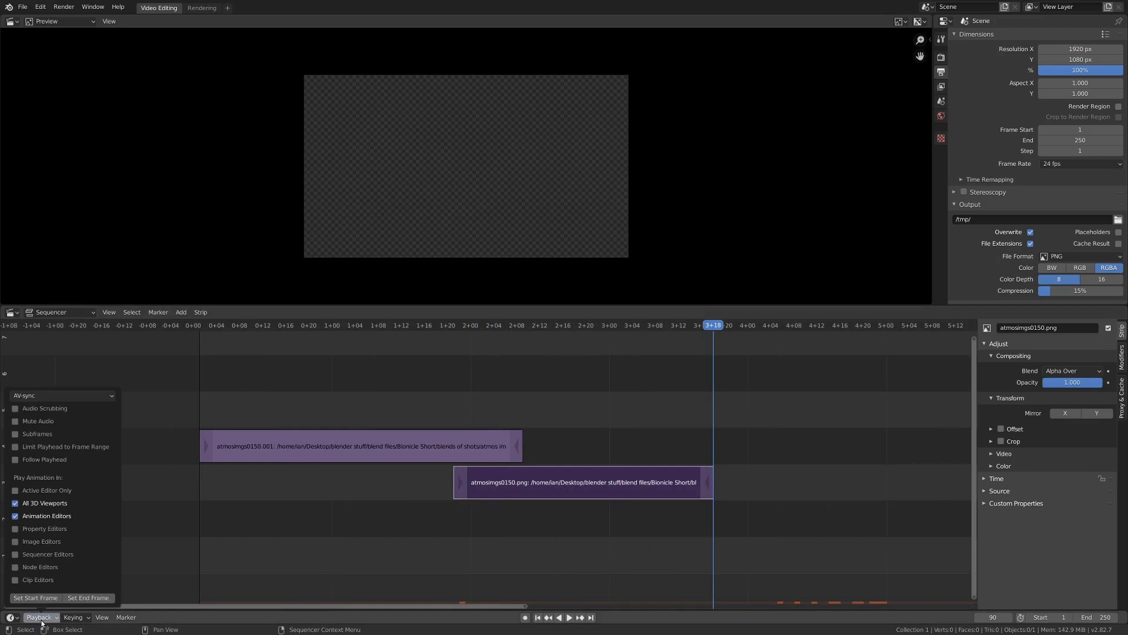
left_click(88, 597)
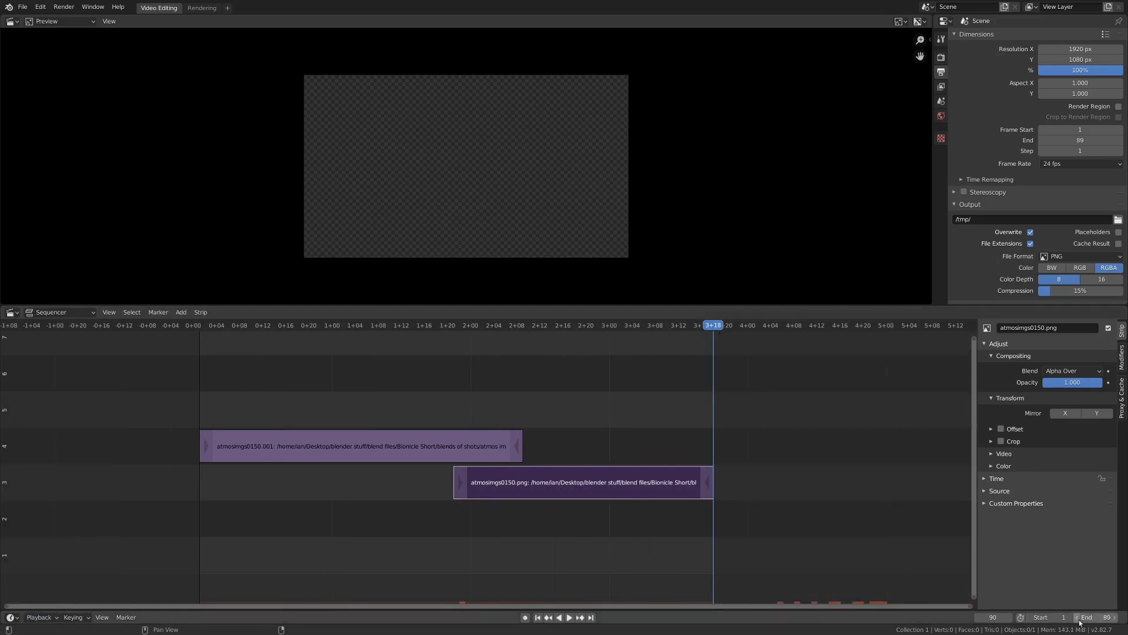
Add a black Color strip on channel 2 beneath the image strips and stretch it from frame -4 to 98
scroll(499, 478, "up", 2)
middle_click_drag(497, 477, 485, 473)
mouse_move(400, 445)
right_mouse_down()
mouse_move(461, 412)
mouse_move(415, 440)
right_mouse_up()
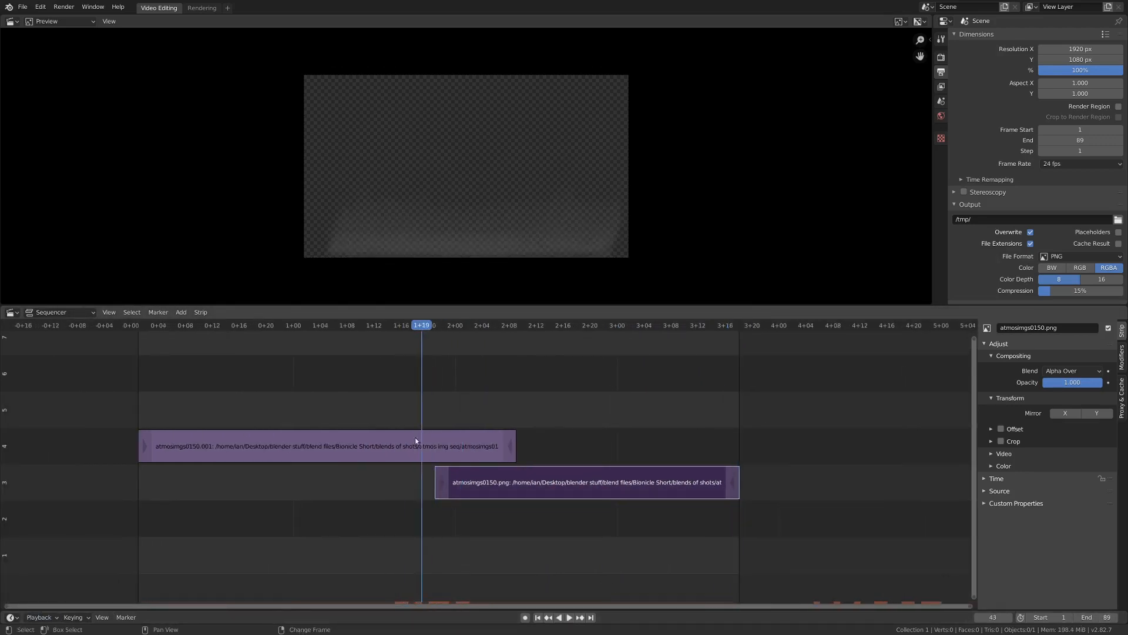
key("shift+a")
left_click(335, 507)
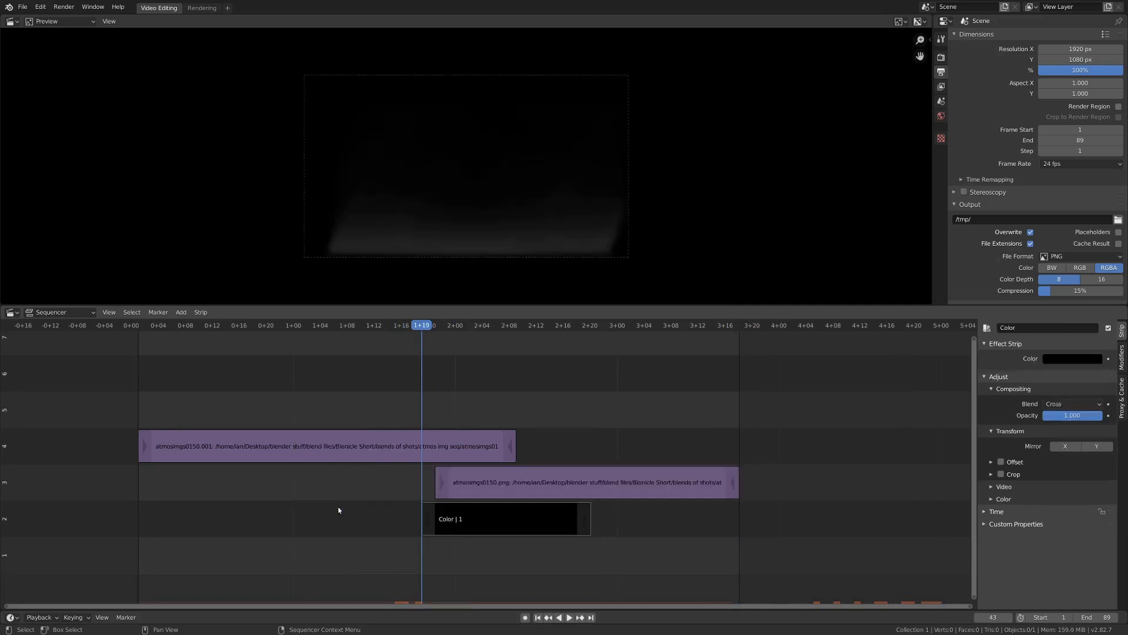
left_click_drag(434, 519, 118, 520)
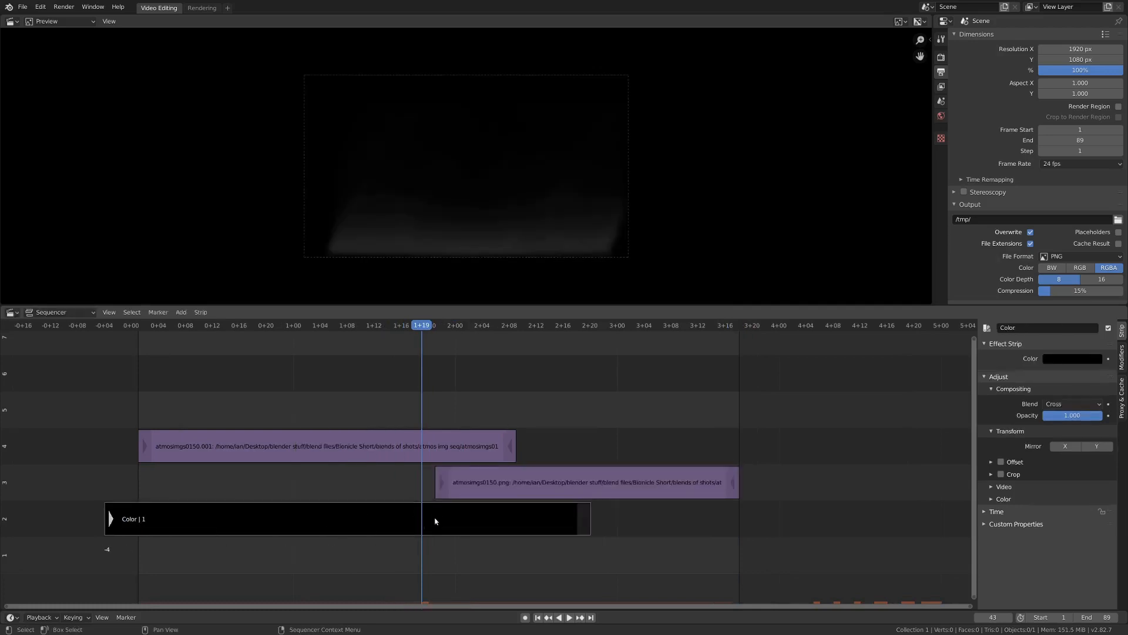
left_click_drag(584, 519, 793, 519)
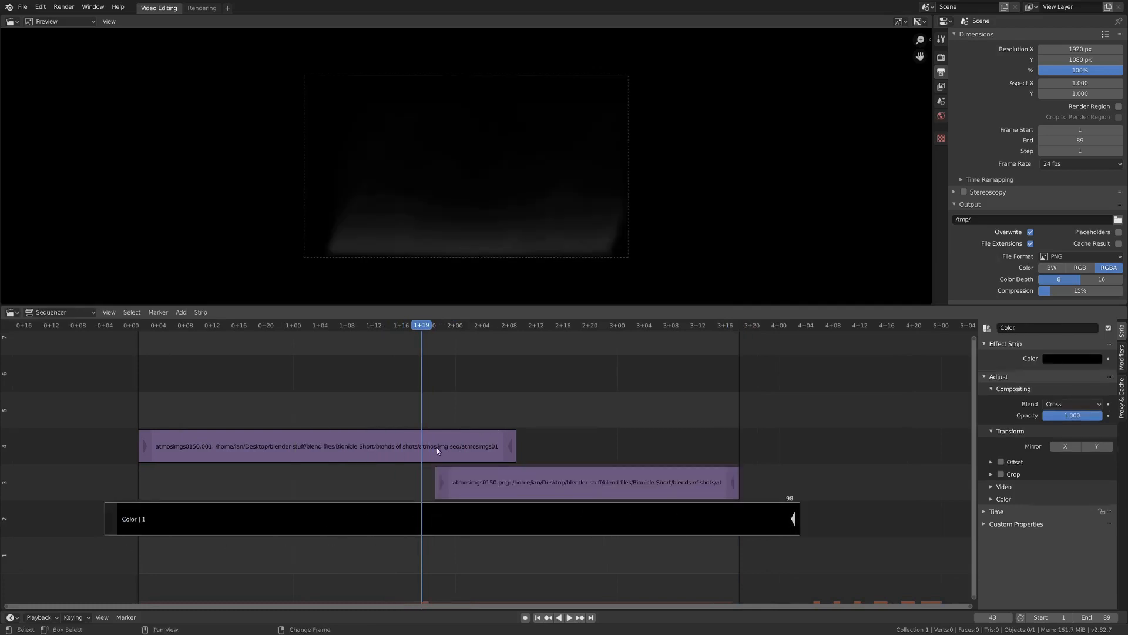
Fade out the channel 4 strip by keyframing its opacity at 1.000 on frame 45 and 0.000 on frame 57
right_click_drag(436, 449, 460, 452, "shift")
scroll(401, 411, "up", 2)
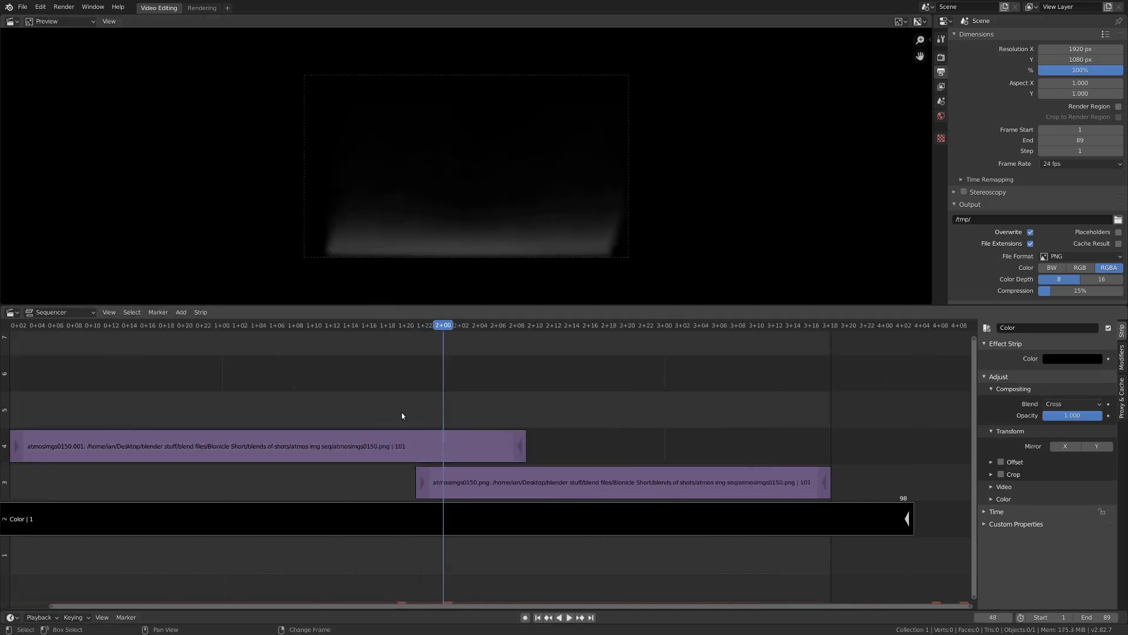
right_click(376, 411, "shift")
right_click(610, 418, "shift")
scroll(610, 420, "down", 3)
right_click_drag(425, 440, 496, 436, "shift")
left_click(464, 458)
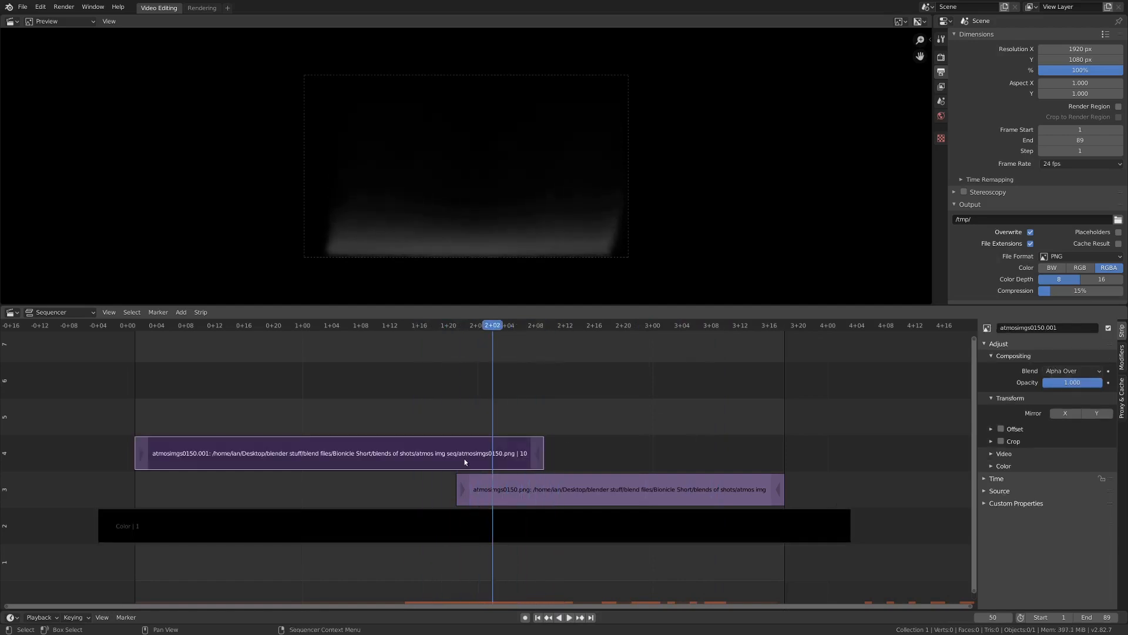
right_click(456, 450, "shift")
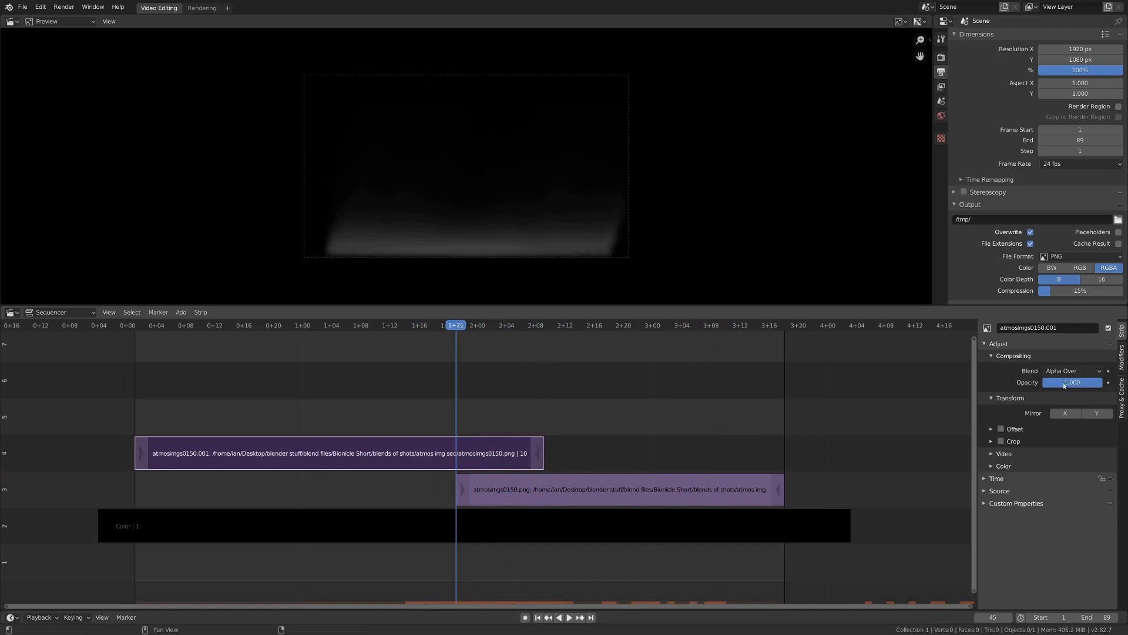
key("i")
left_click(541, 457)
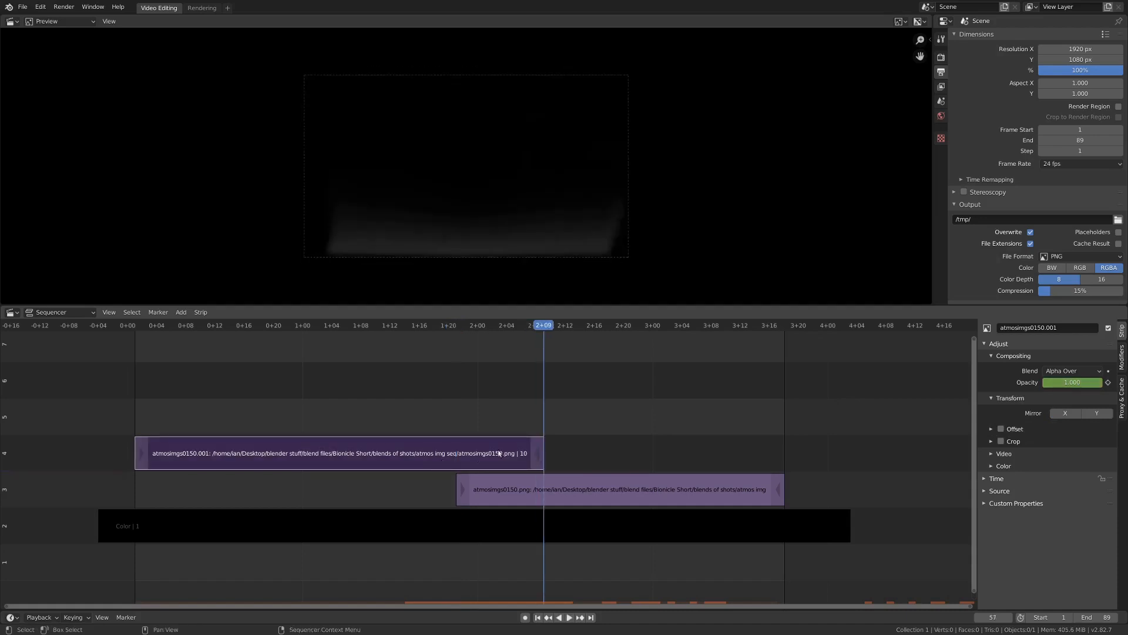
left_click_drag(1056, 384, 1000, 384)
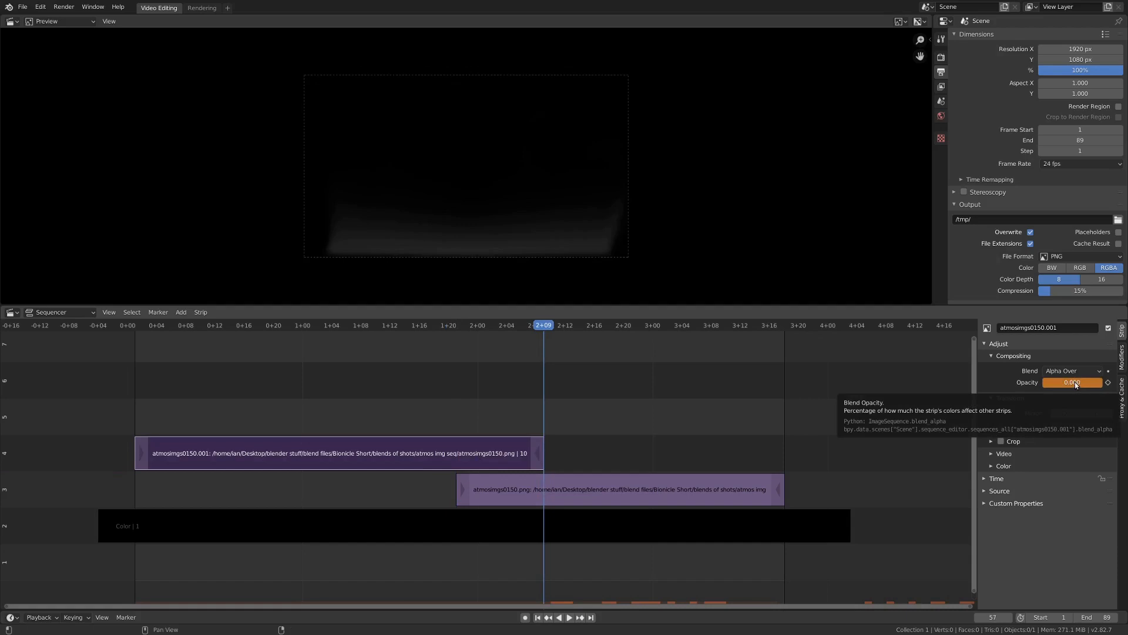
key("i")
Fade in the channel 3 strip by keyframing its opacity at 0.000 on frame 45 and 1.000 on frame 57
right_click_drag(455, 443, 551, 449, "shift")
left_click(481, 487)
right_click_drag(456, 493, 453, 493, "shift")
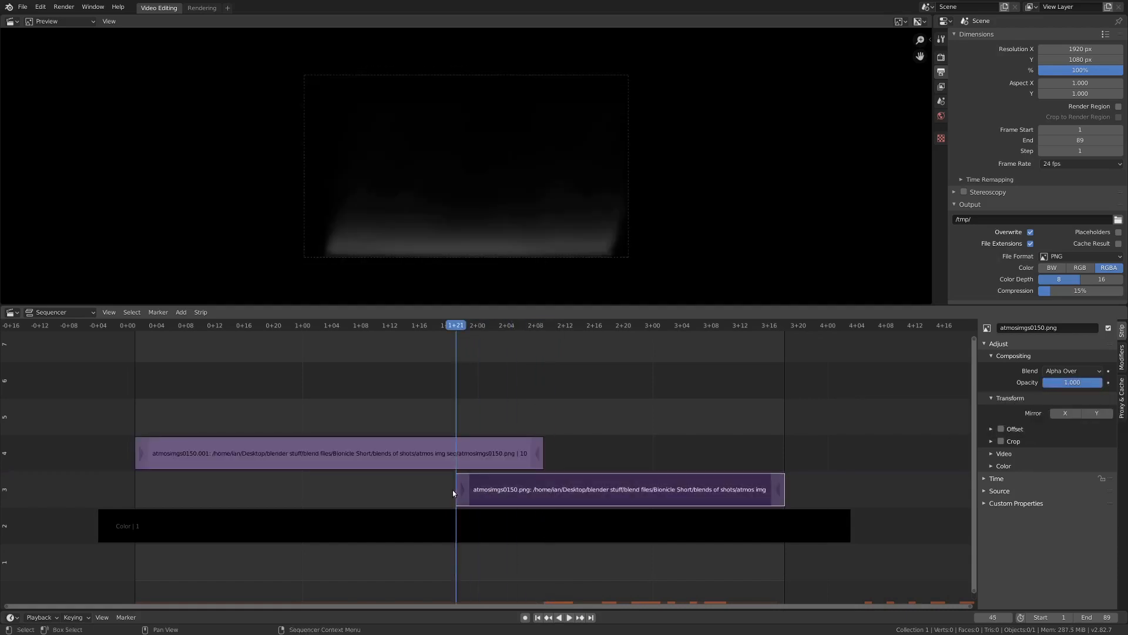
left_click_drag(1076, 382, 1044, 383)
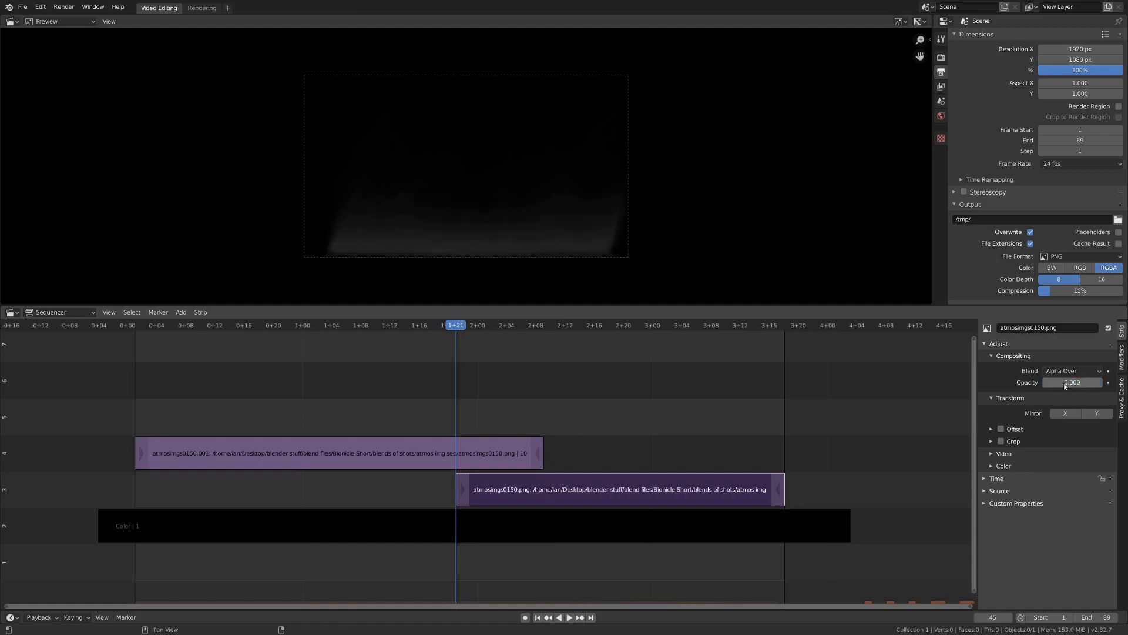
key("i")
right_click_drag(531, 482, 543, 486)
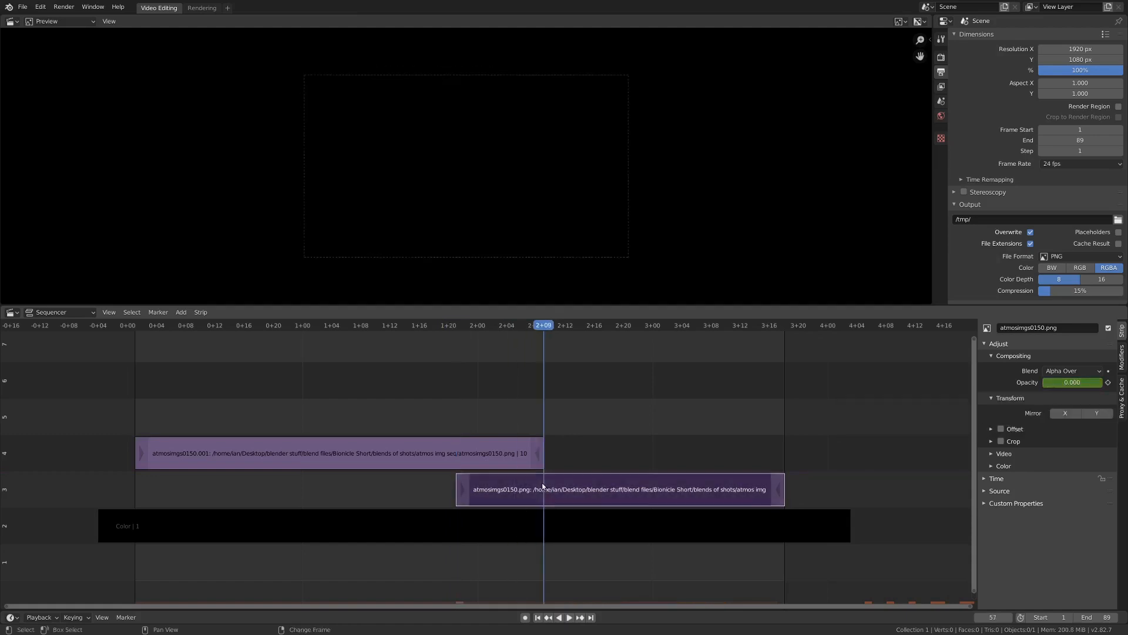
left_click_drag(1073, 383, 1102, 386)
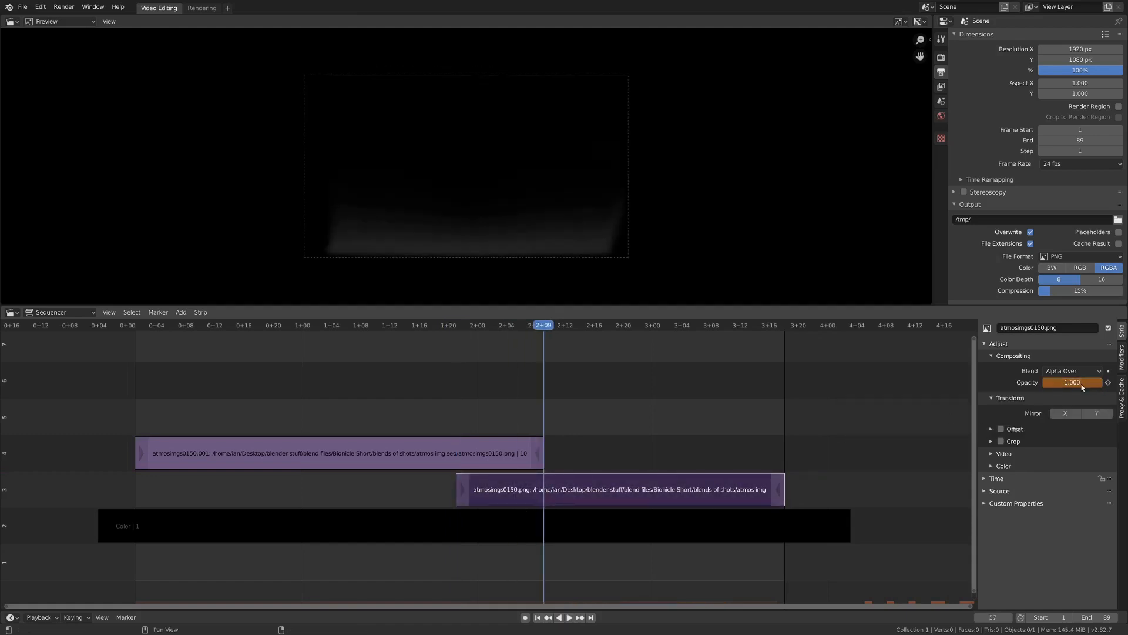
key("i")
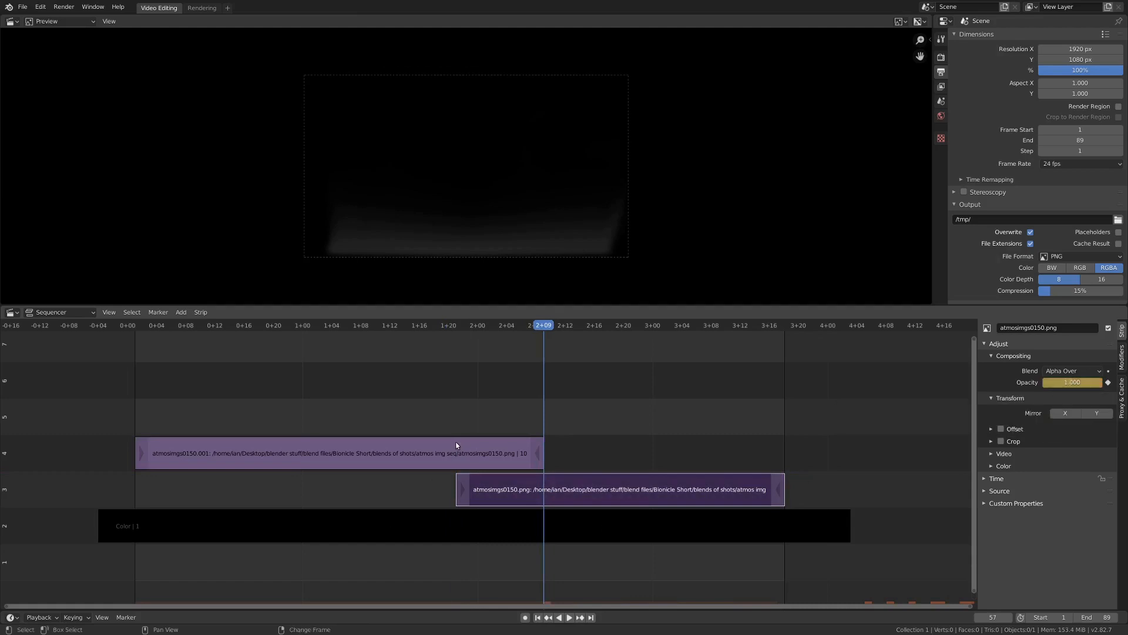
Scrub the crossfade and play the whole frame range to examine how smoothly the smoke sequence loops
right_click_drag(458, 442, 551, 437)
right_click_drag(453, 481, 507, 461)
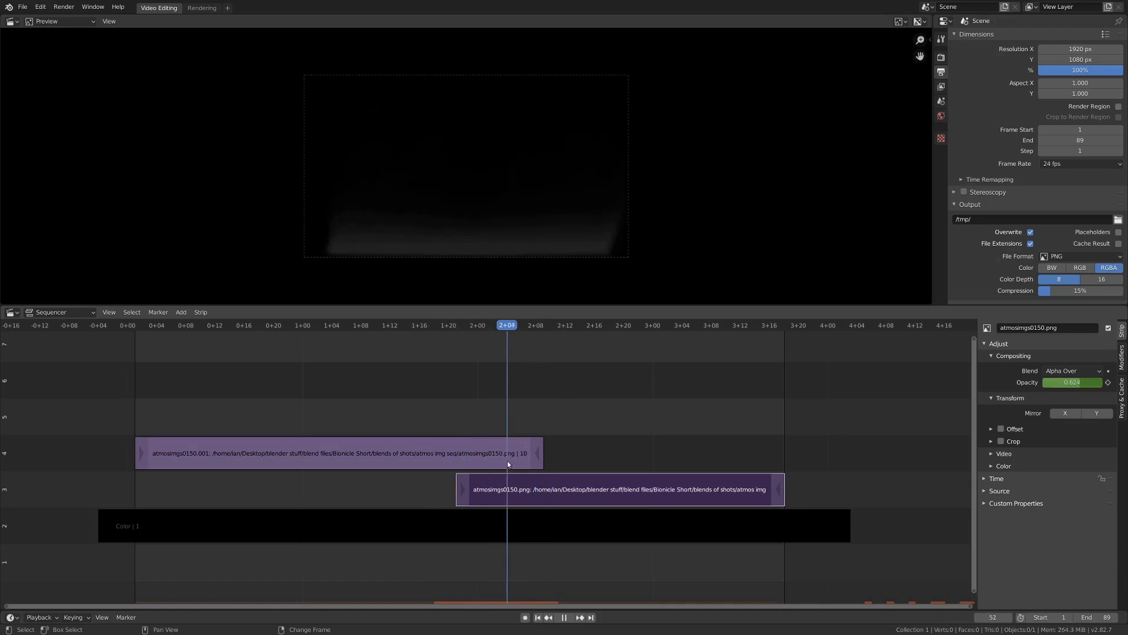
key("space")
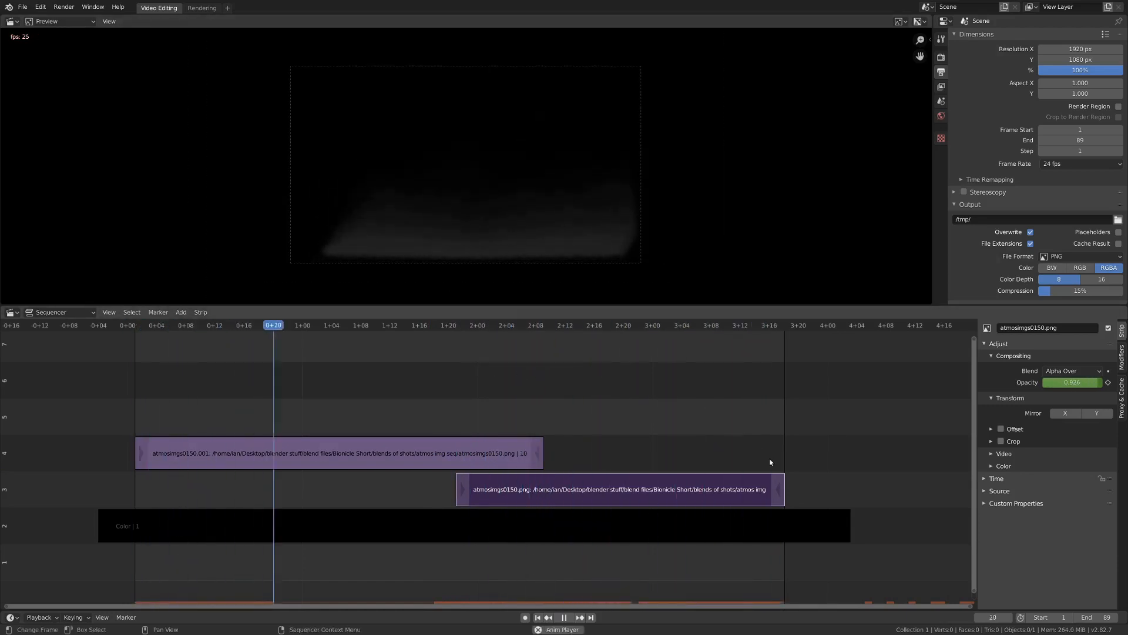
key("space")
right_click(784, 479, "shift")
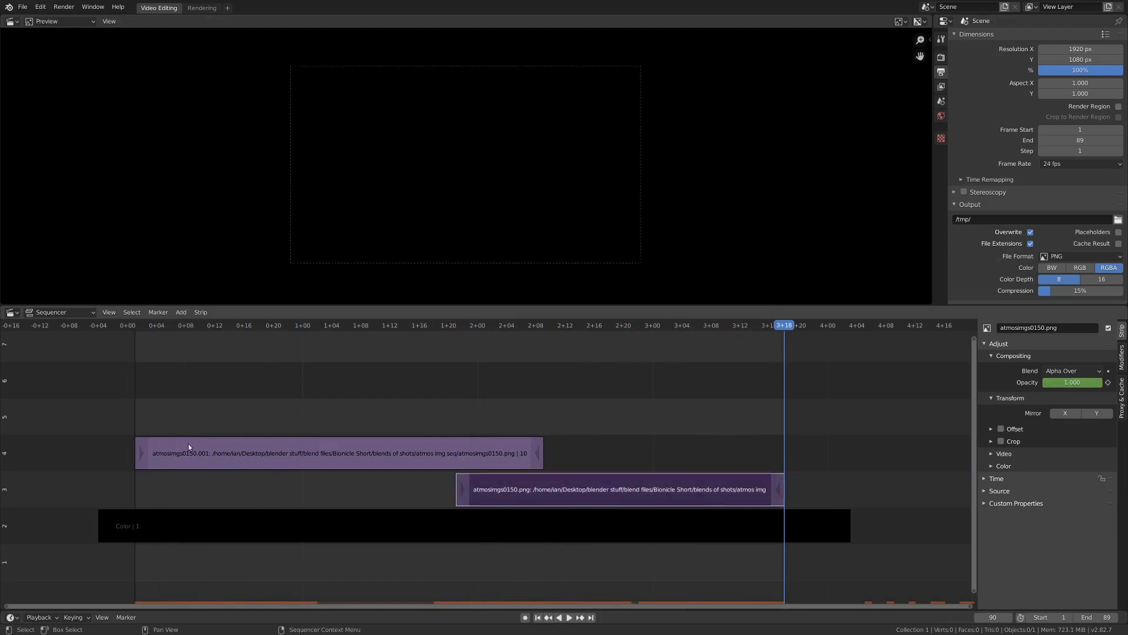
right_click_drag(134, 418, 89, 425, "shift")
key("space")
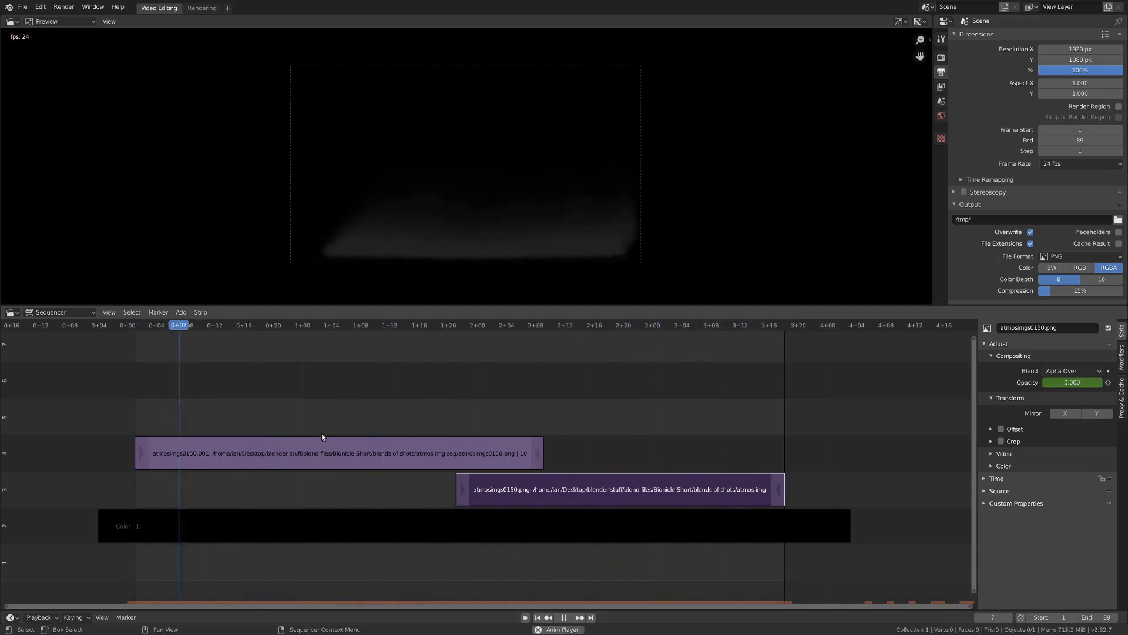
key("Home")
key("space")
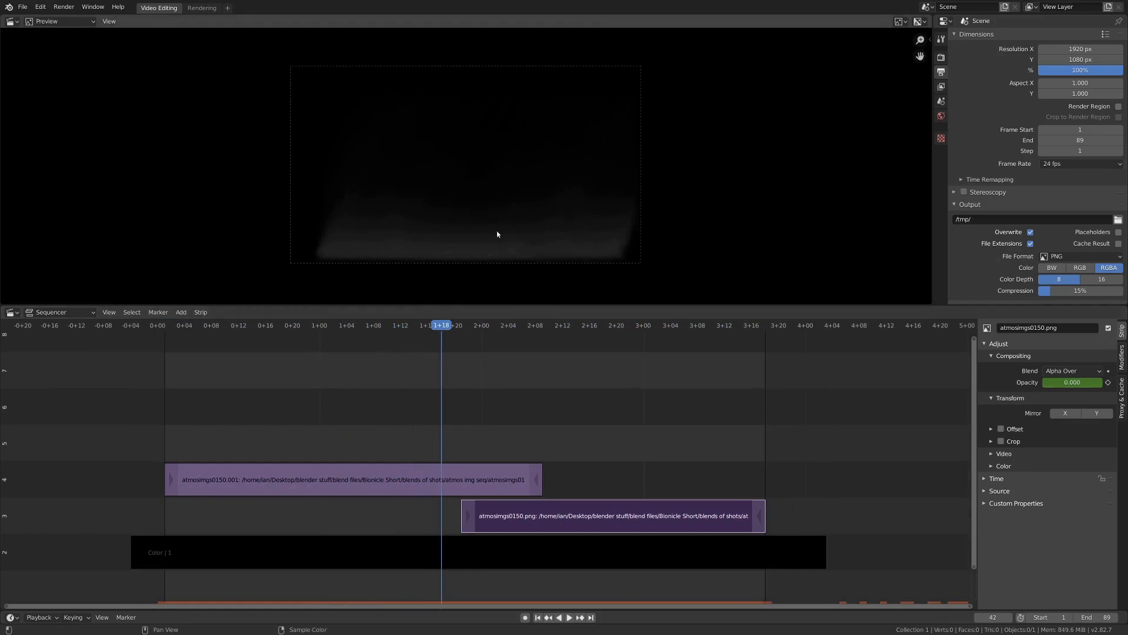
Delete the black Color strip and scrub through the crossfade over the transparent background
left_click(449, 546)
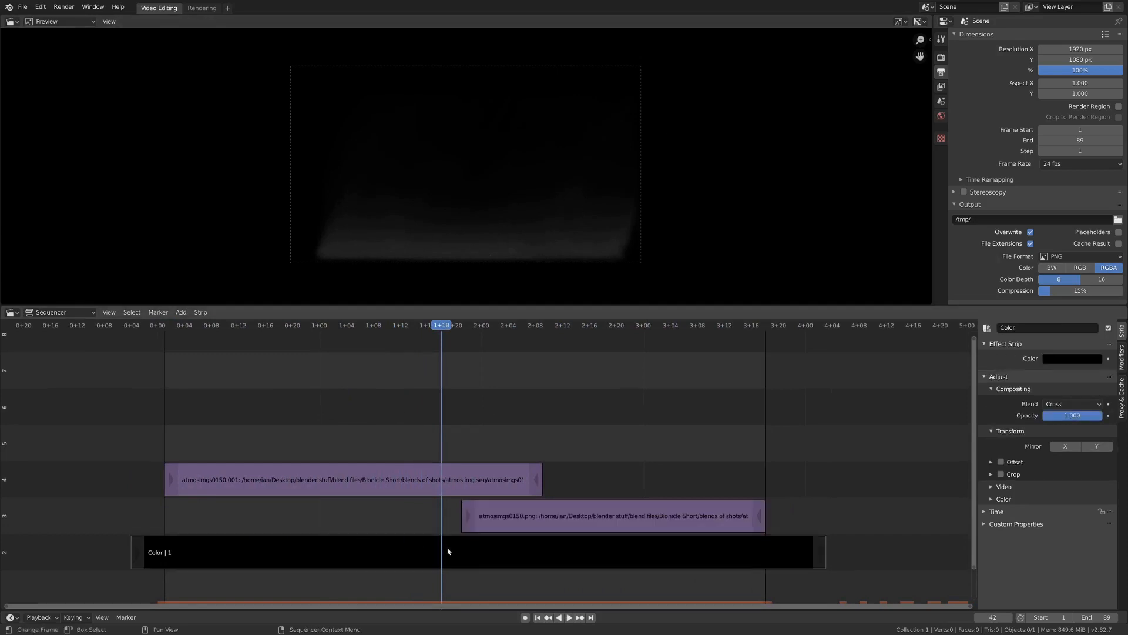
key("x")
left_click(446, 548)
left_click_drag(447, 547, 542, 514)
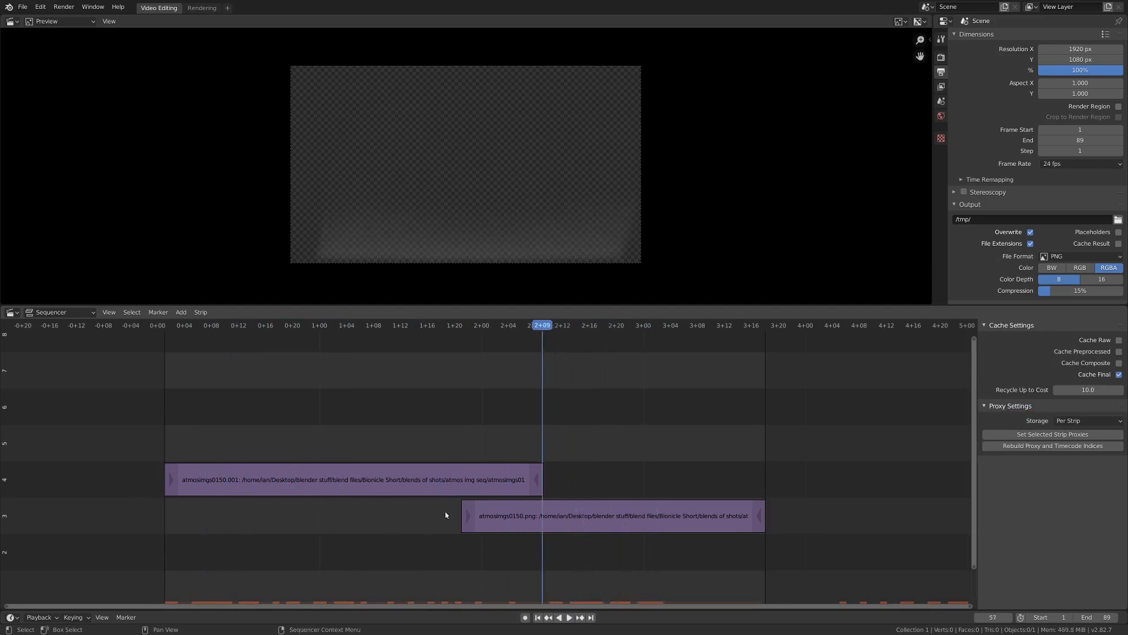
left_click_drag(229, 452, 306, 483)
middle_click_drag(477, 540, 488, 506)
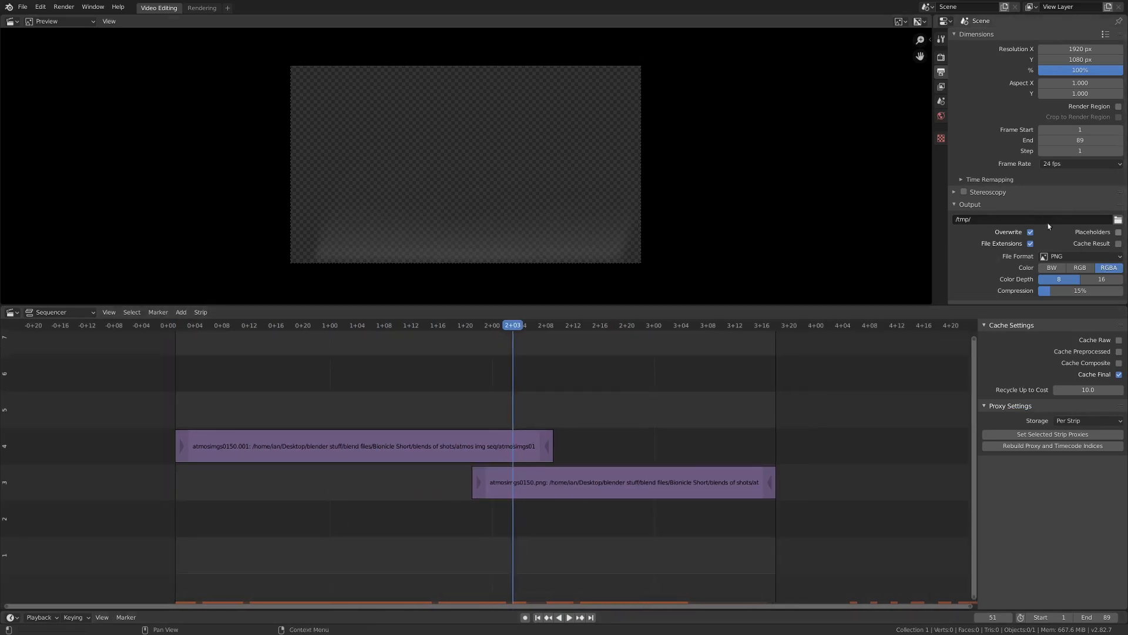
Keep PNG as the output file format and set its compression to 0%
left_click(1011, 219)
left_click(957, 270)
left_click(1063, 256)
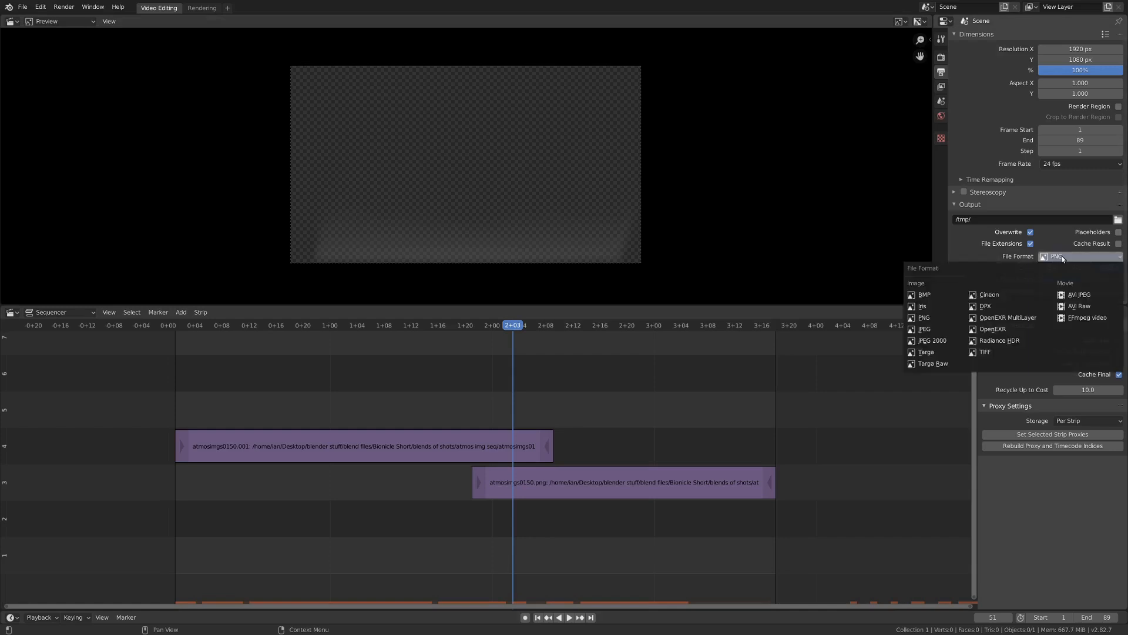
left_click(1070, 255)
scroll(402, 167, "up", 2)
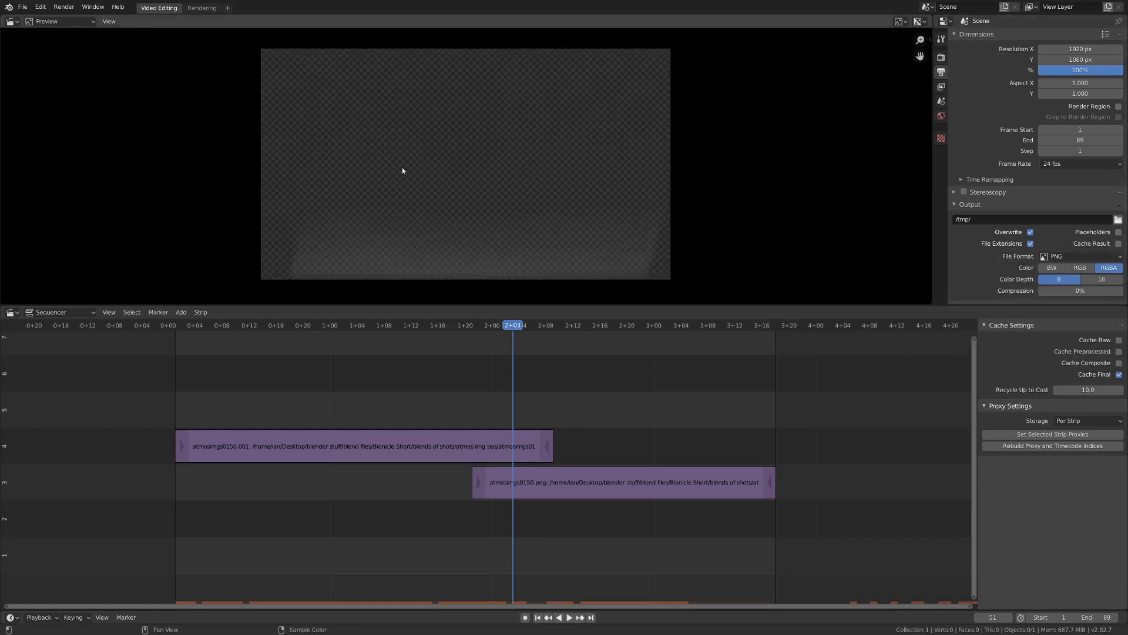
scroll(567, 174, "down", 2)
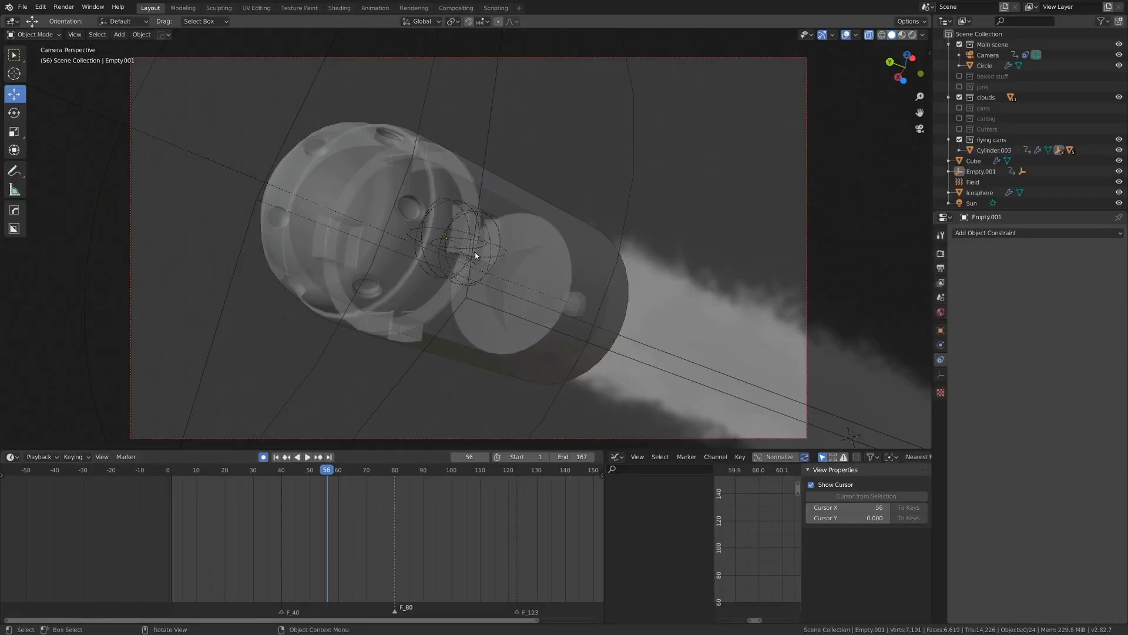
Select the can's front cap in the layout scene, turn off X-ray and enter Edit Mode on it
middle_click_drag(478, 254, 498, 274)
left_click(329, 171)
scroll(373, 182, "down", 5)
key("alt+z")
scroll(372, 182, "up", 6)
scroll(374, 171, "down", 2)
scroll(460, 274, "up", 3)
key("ctrl+Tab")
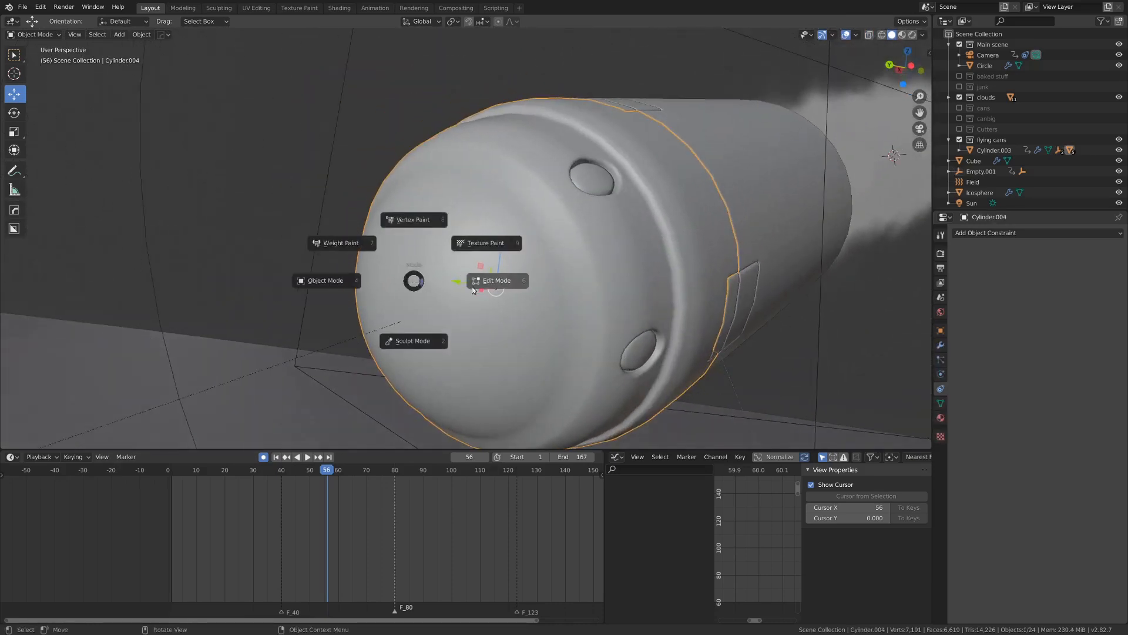
left_click(520, 281)
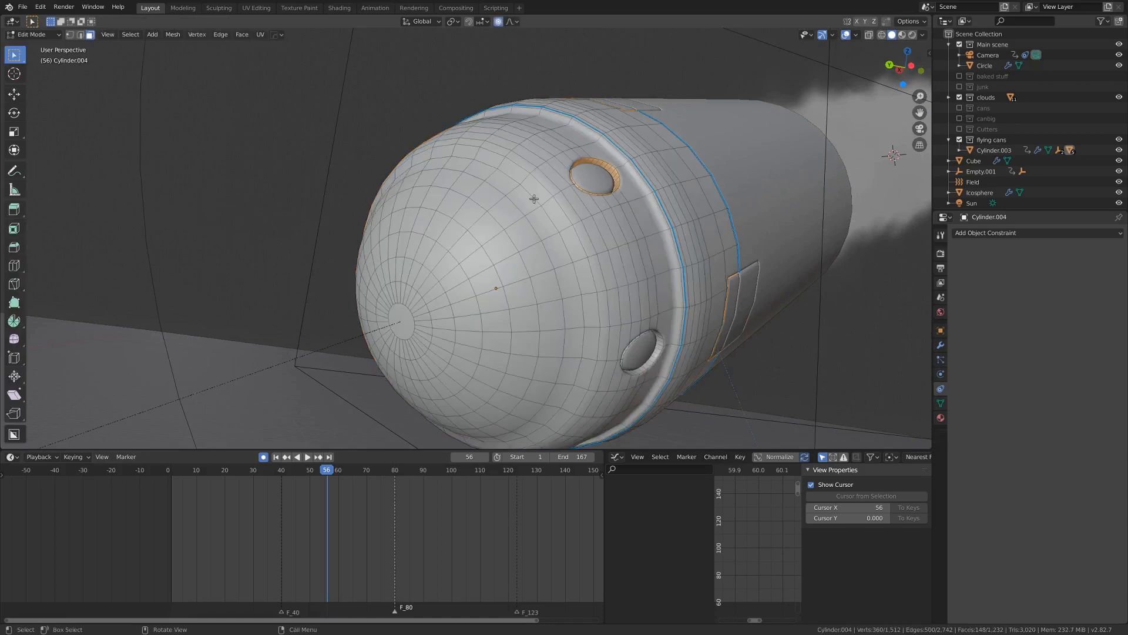
Select the round face at the centre of the front cap and grow the selection outward six times
scroll(534, 199, "down", 5)
middle_click_drag(535, 198, 555, 226)
scroll(505, 247, "up", 4)
mouse_move(500, 249)
middle_mouse_down()
mouse_move(516, 269)
mouse_move(502, 249)
middle_mouse_up()
left_click(444, 307)
scroll(444, 306, "down", 5)
middle_click_drag(445, 307, 411, 306)
scroll(463, 286, "up", 4)
scroll(426, 305, "up", 1)
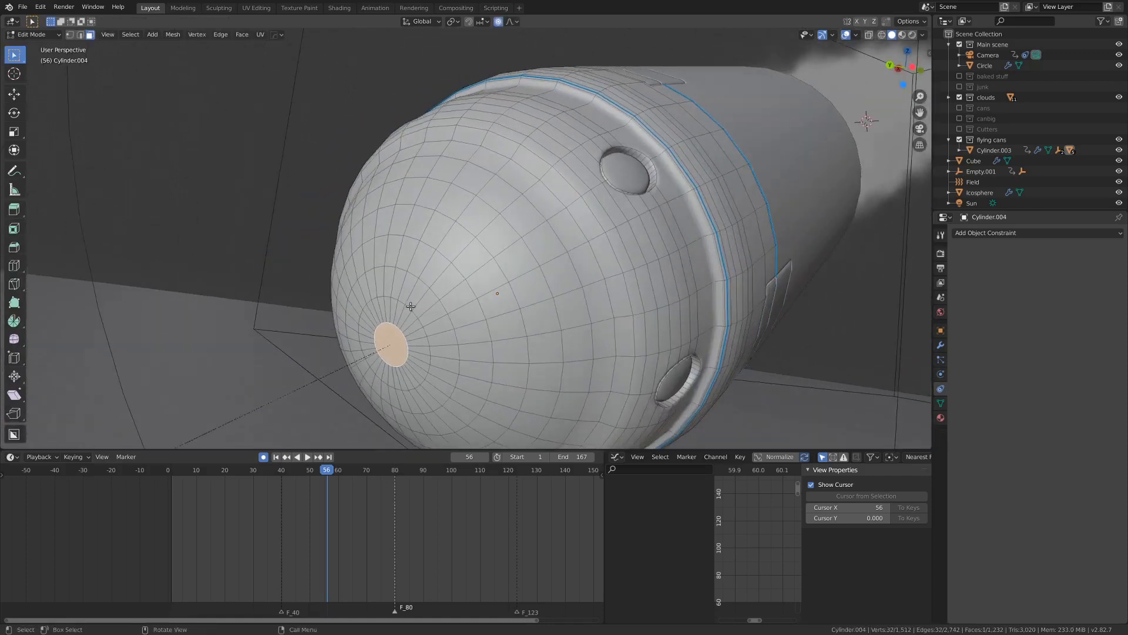
key("ctrl+KP_Add")
key("ctrl+KP_Add")
key("ctrl+KP_Add")
key("ctrl+KP_Add")
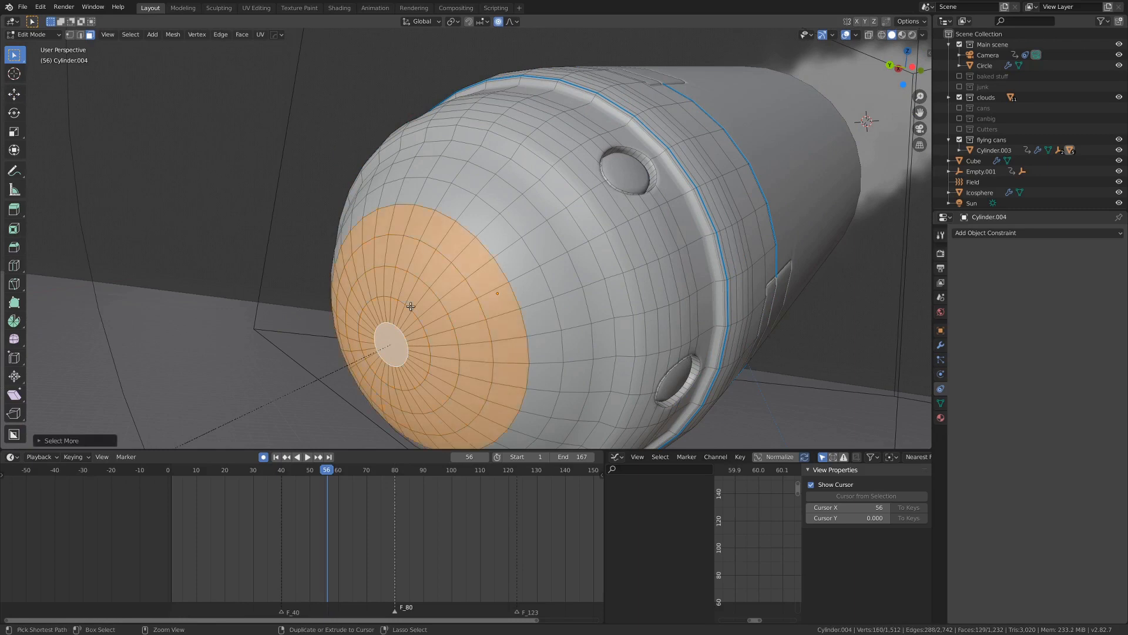
key("ctrl+KP_Add")
key("ctrl+KP_Add")
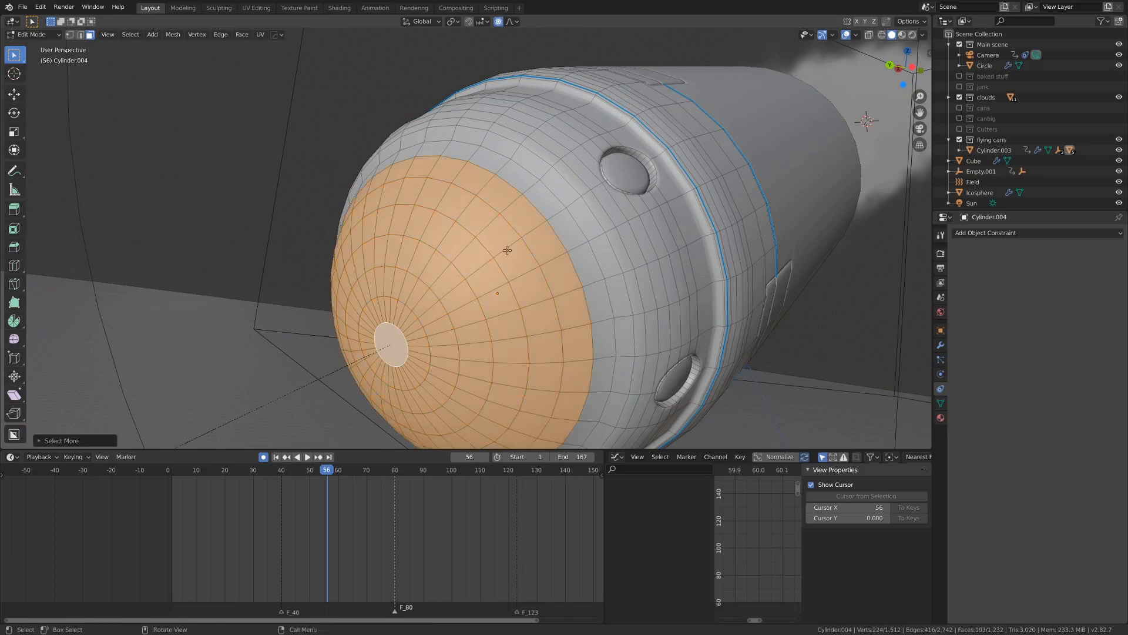
Duplicate the selected nose faces in place and separate the copy into its own object
scroll(583, 237, "down", 1)
middle_click_drag(584, 237, 553, 244)
scroll(405, 303, "down", 4)
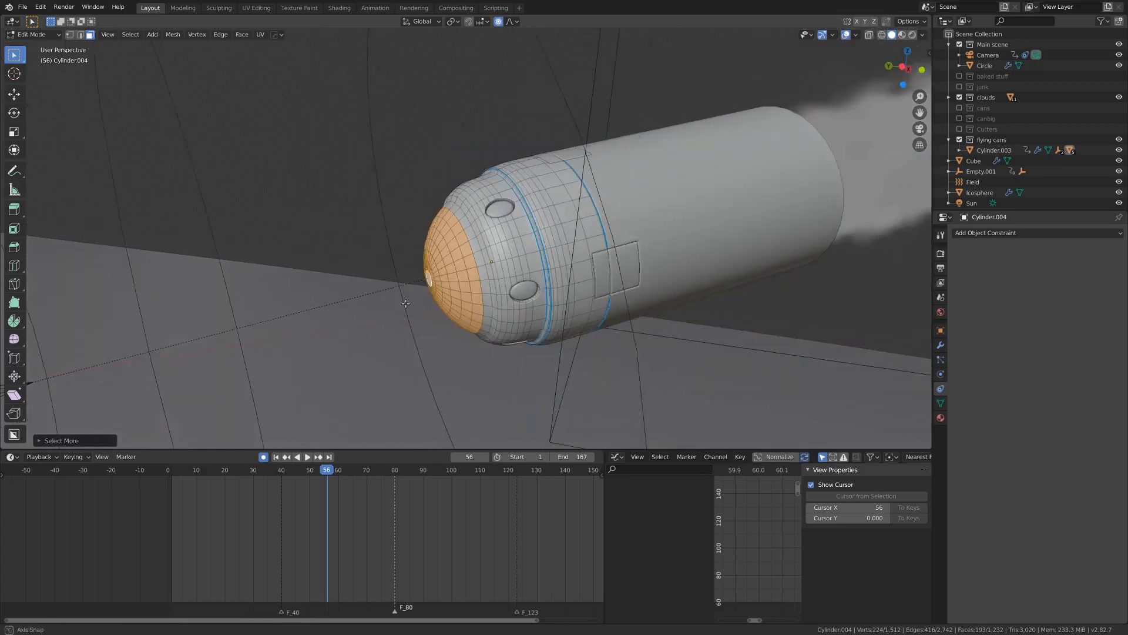
scroll(406, 303, "up", 2)
middle_click_drag(406, 303, 513, 283)
key("shift+d")
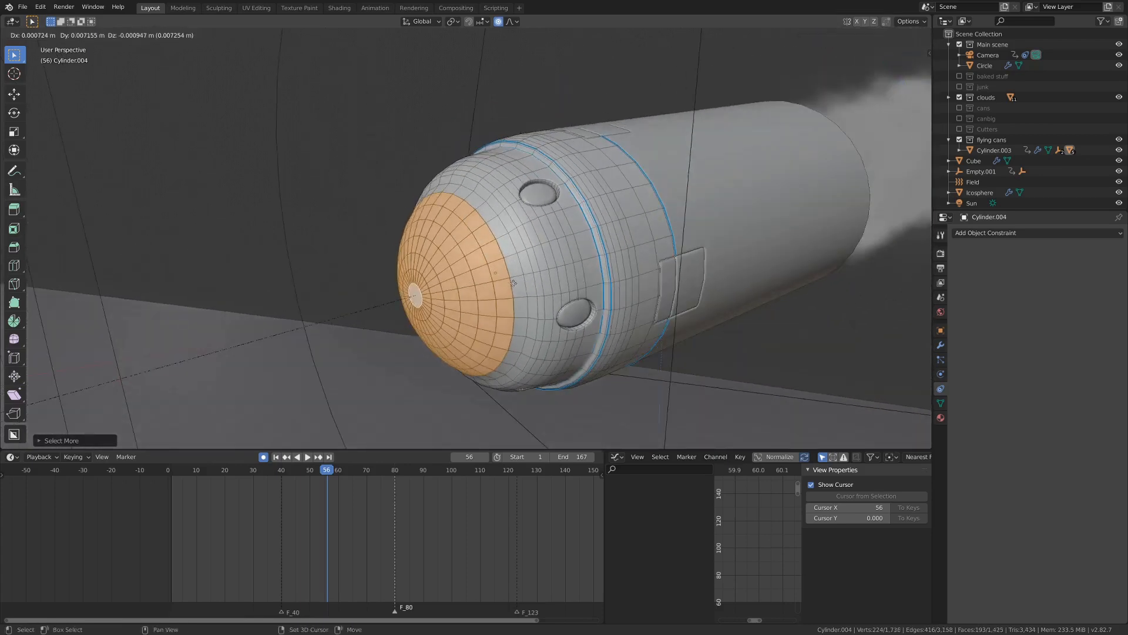
right_click(513, 282)
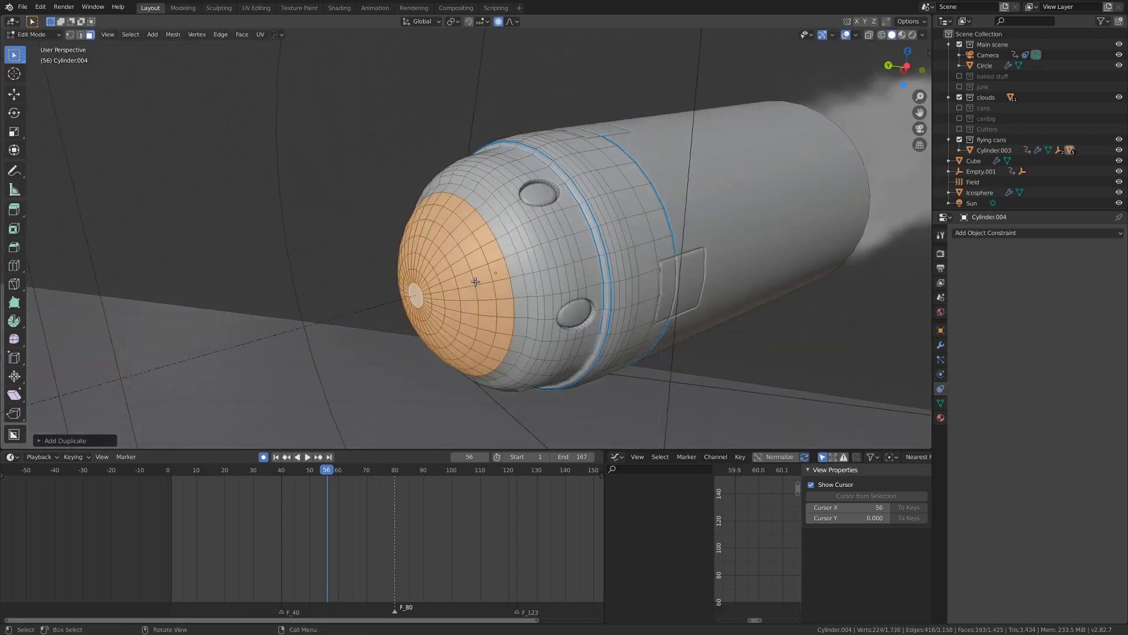
key("p")
left_click(542, 287)
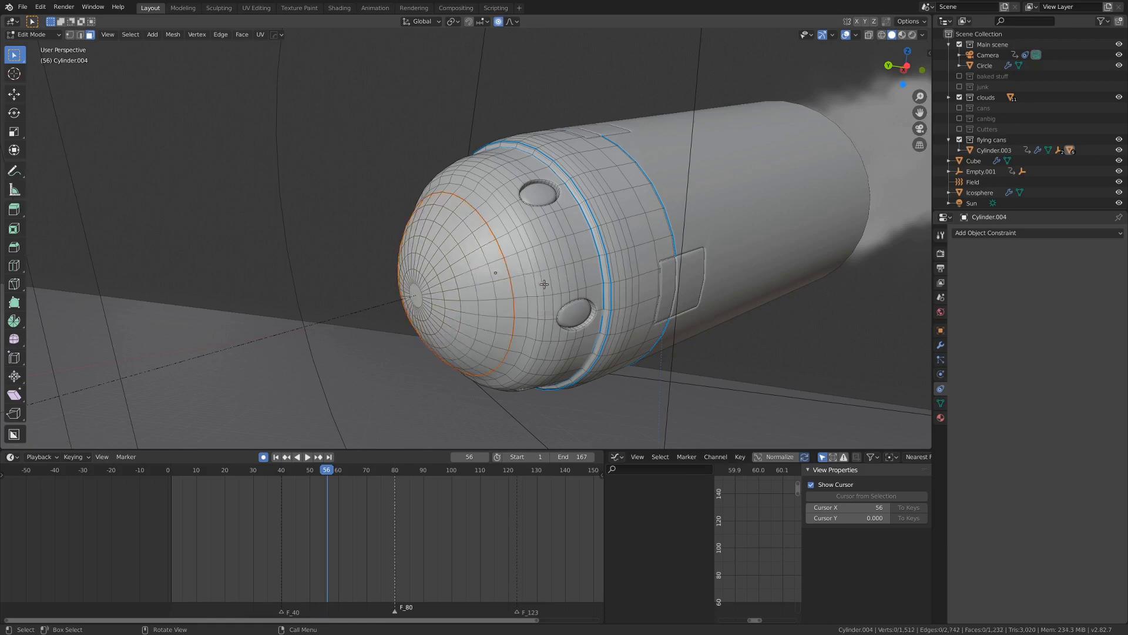
Return to Object Mode and hide the original front cap
key("ctrl+Tab")
left_click(449, 278)
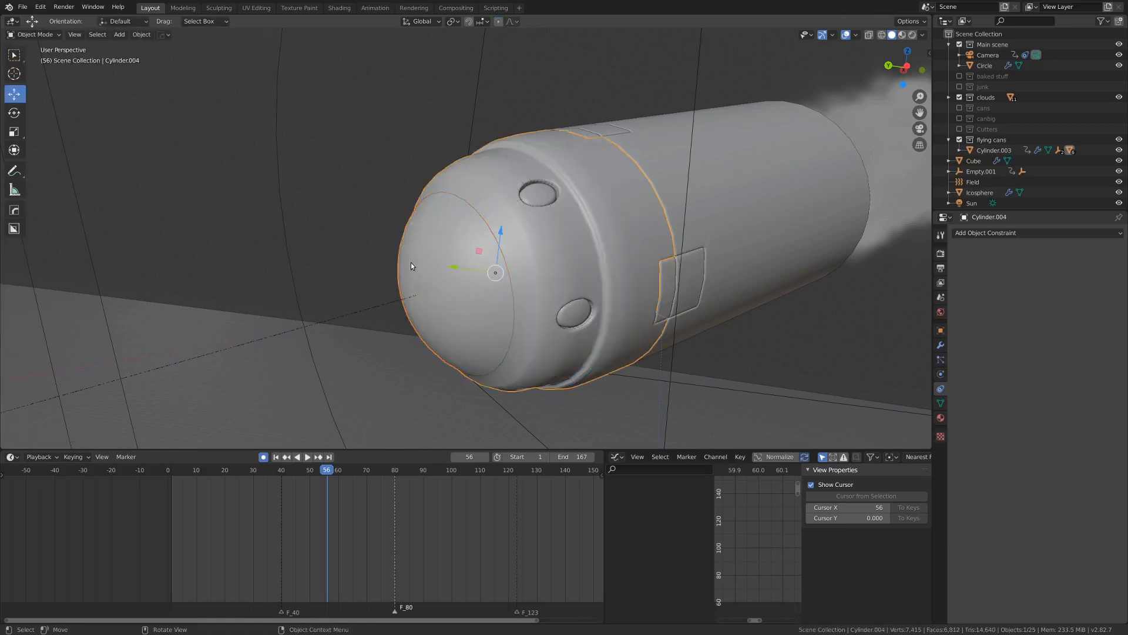
key("h")
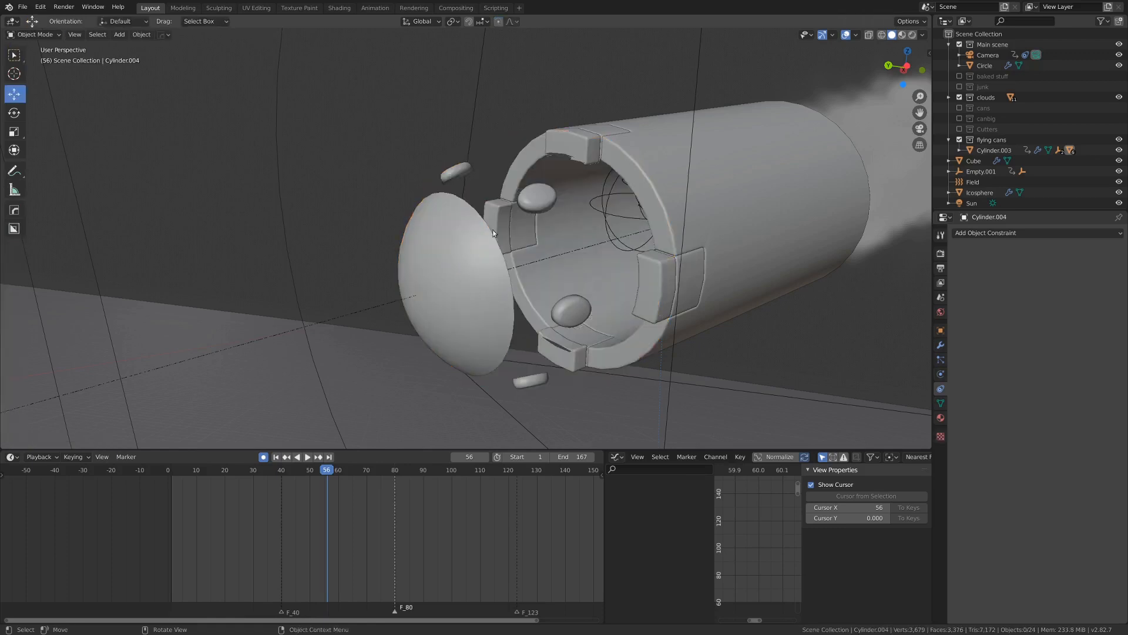
Scale up the separated dome slightly and delete the keyframe recorded for it at frame 56
left_click(469, 271)
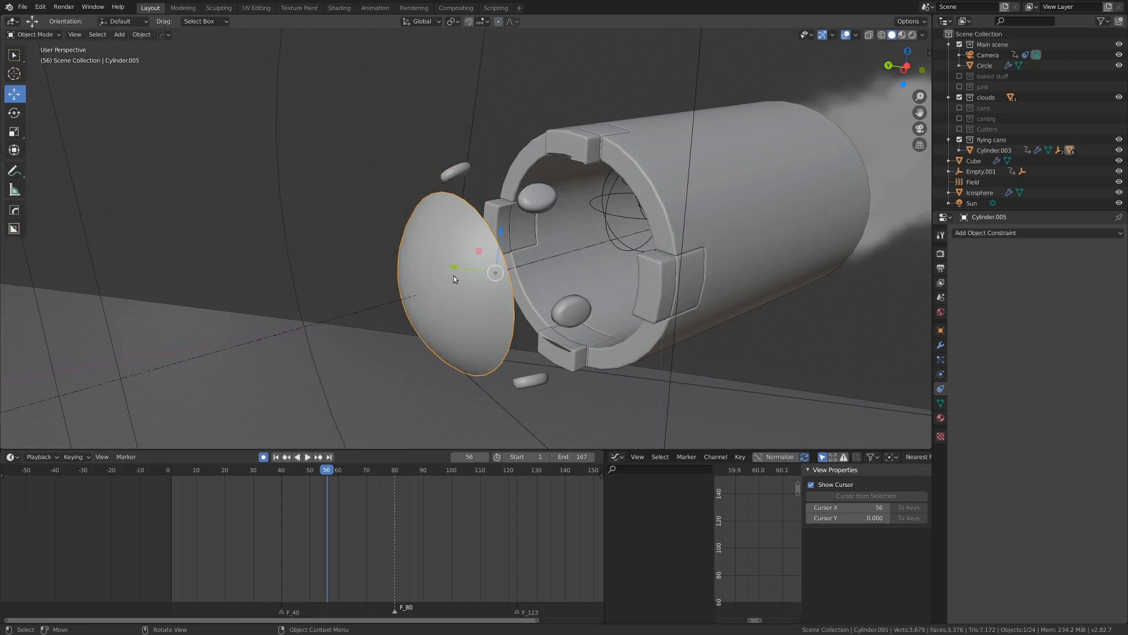
key("s")
left_click(392, 302)
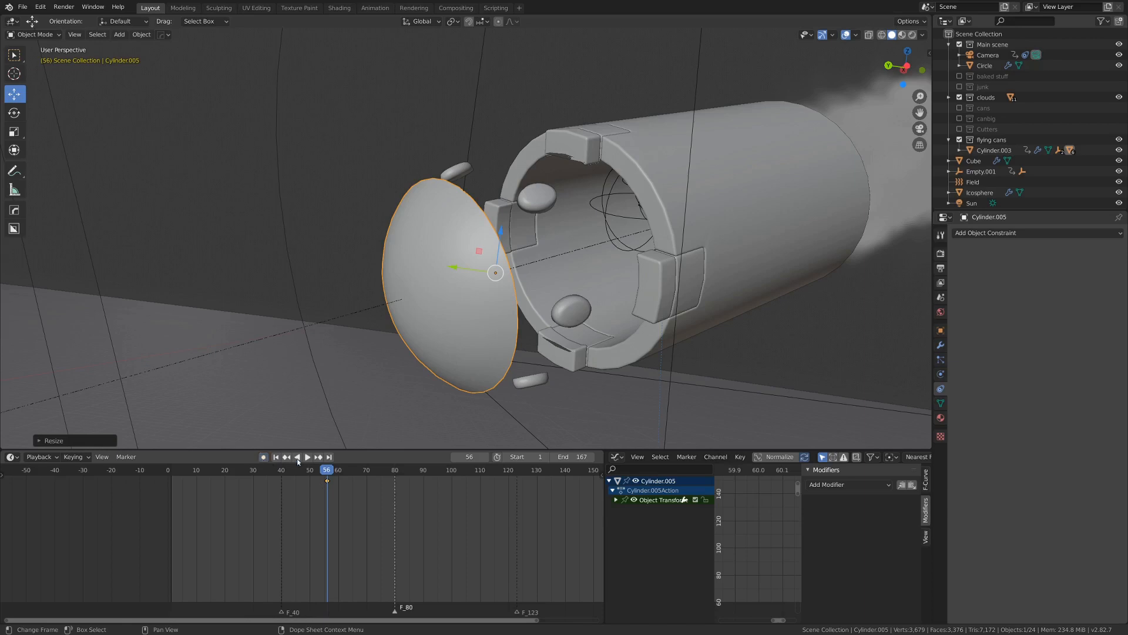
middle_click_drag(321, 514, 329, 514)
key("x")
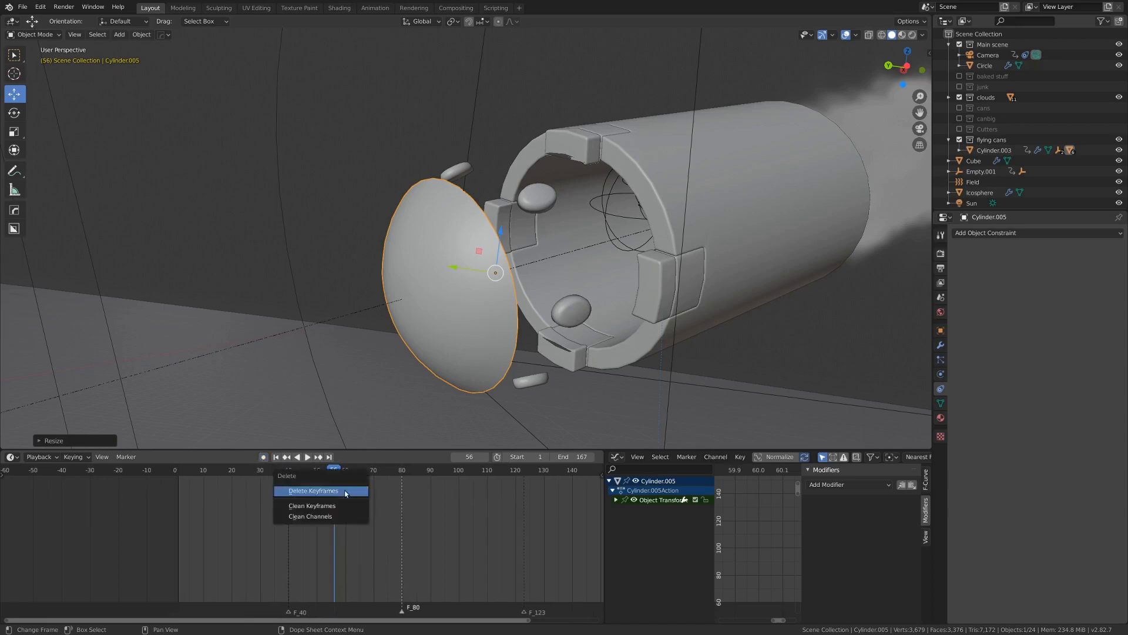
left_click(342, 503)
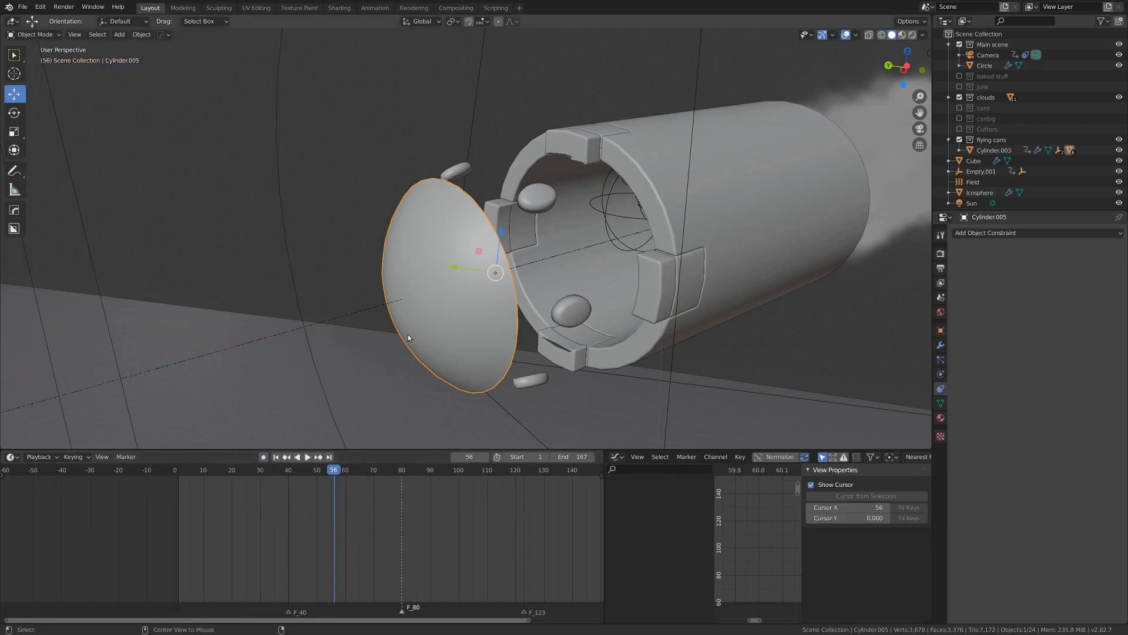
Unhide the original front cap and select only the enlarged dome in front of it
key("alt+h")
middle_click_drag(543, 246, 528, 247)
key("alt+a")
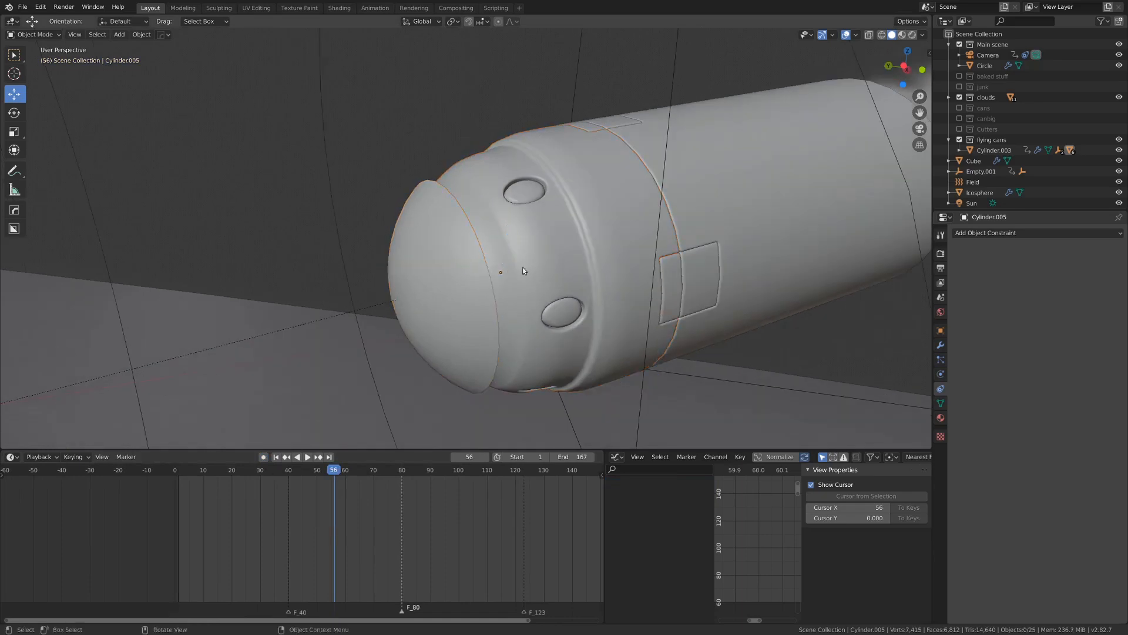
mouse_move(506, 284)
middle_mouse_down()
mouse_move(476, 299)
mouse_move(502, 277)
middle_mouse_up()
left_click(430, 310)
mouse_move(430, 310)
middle_mouse_down()
mouse_move(426, 291)
mouse_move(438, 296)
mouse_move(427, 297)
middle_mouse_up()
Examine the dome on the can in Rendered shading and return to Solid shading
key("z")
left_click(506, 245)
mouse_move(347, 286)
middle_mouse_down()
mouse_move(399, 288)
mouse_move(347, 301)
middle_mouse_up()
scroll(426, 300, "up", 4)
scroll(385, 305, "down", 4)
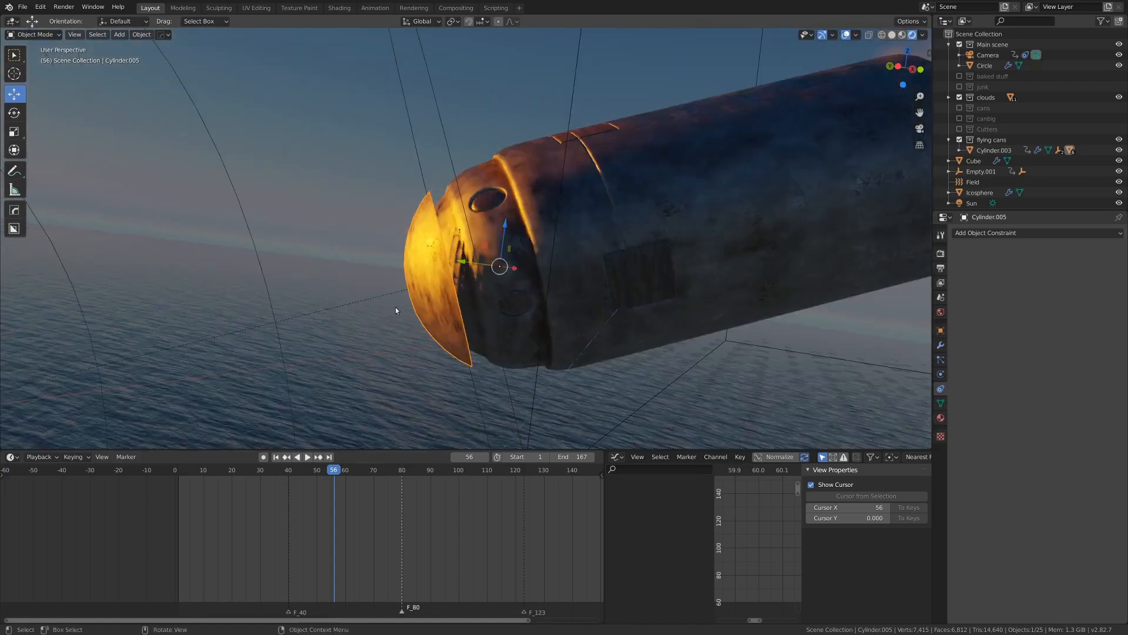
key("z")
left_click(440, 307)
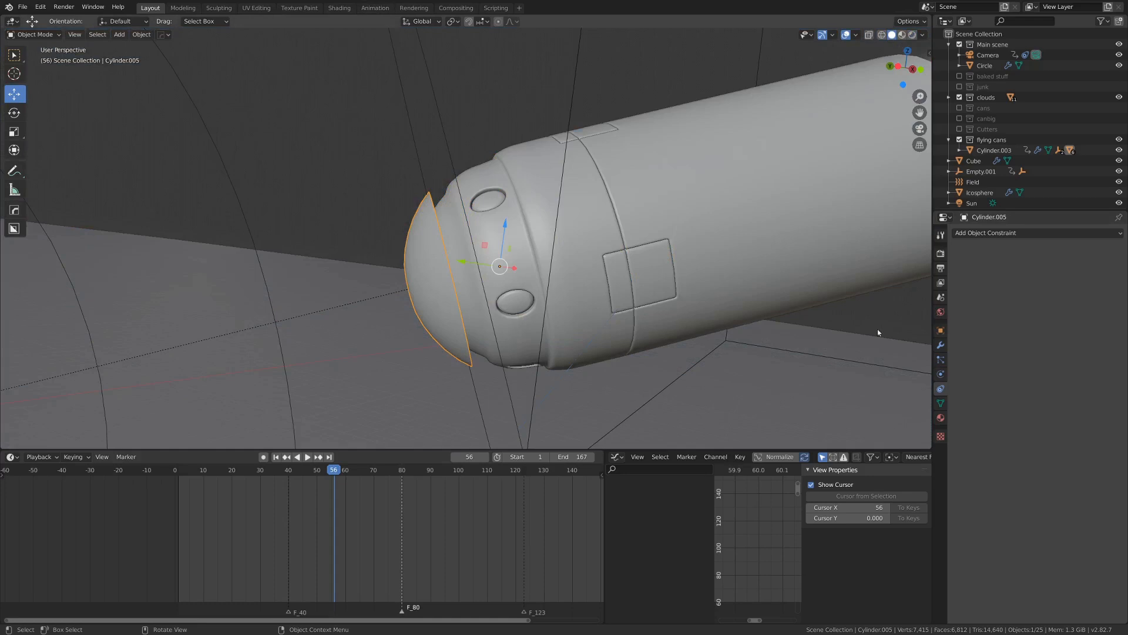
Unlink the dome's inherited material and create a new material for it
left_click(940, 417)
left_click(1097, 276)
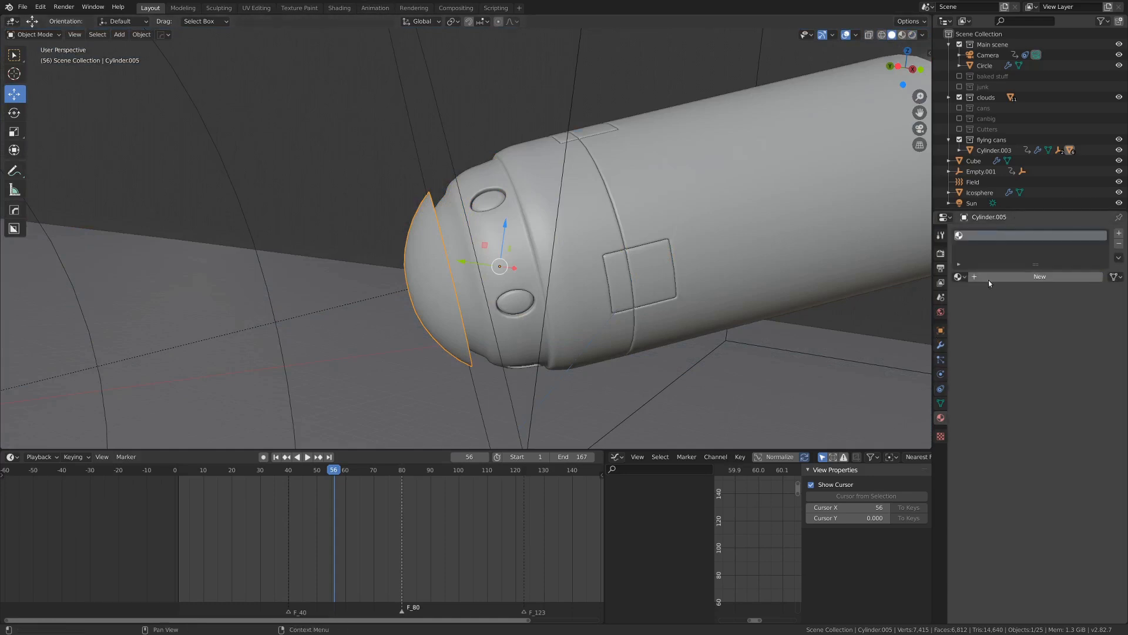
left_click(1045, 276)
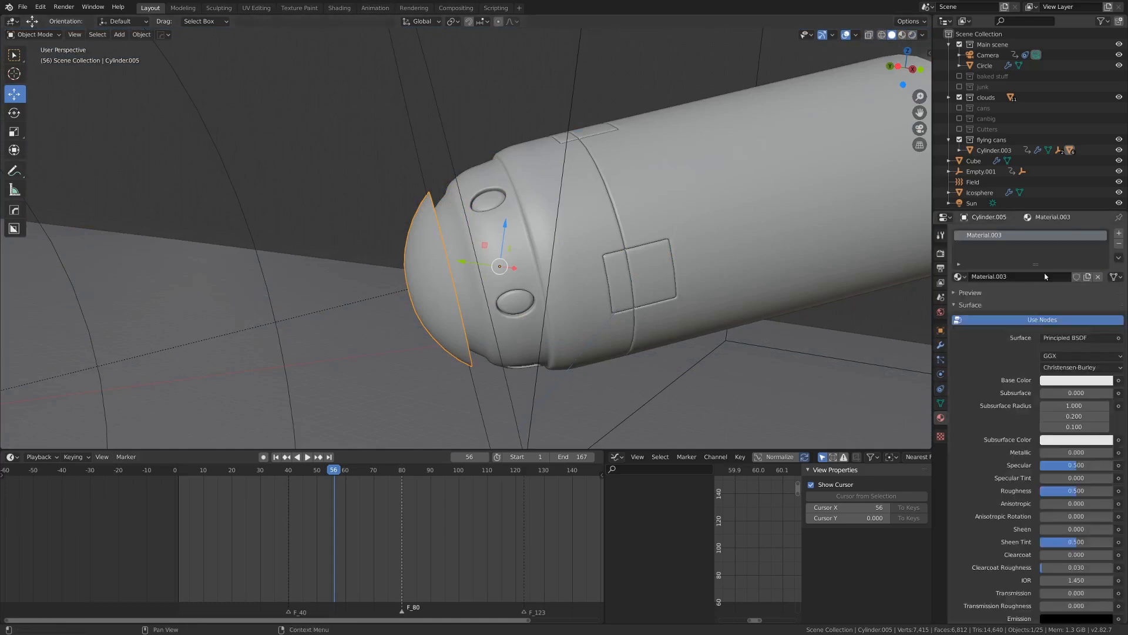
Switch to the Shading workspace and delete the Principled BSDF node from the dome's new material
left_click(339, 8)
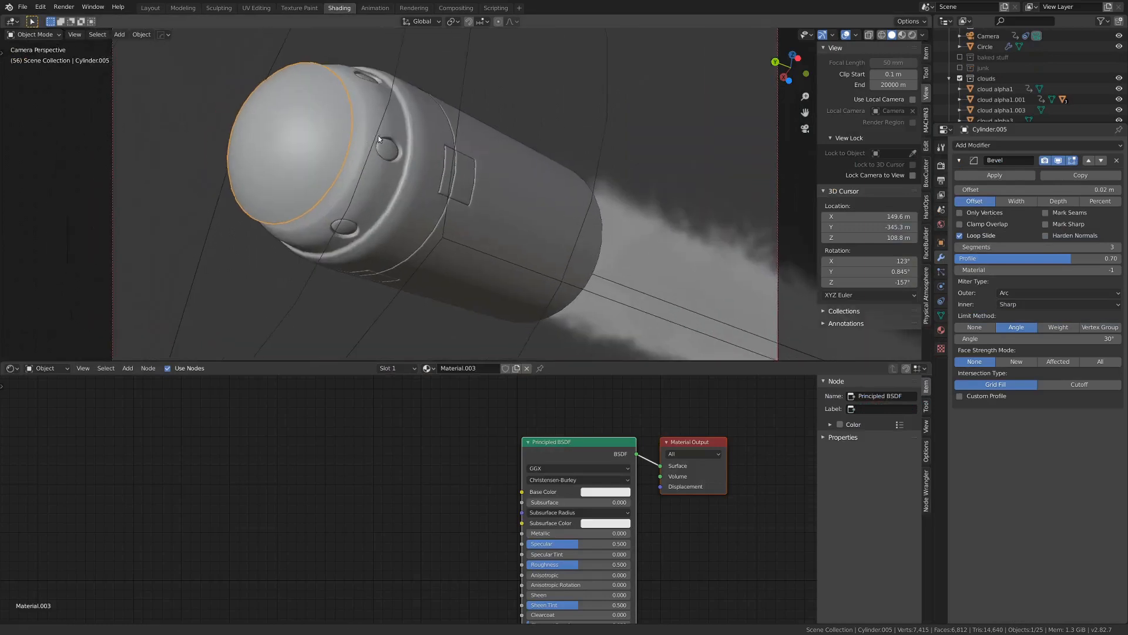
middle_click_drag(625, 83, 600, 130, "shift")
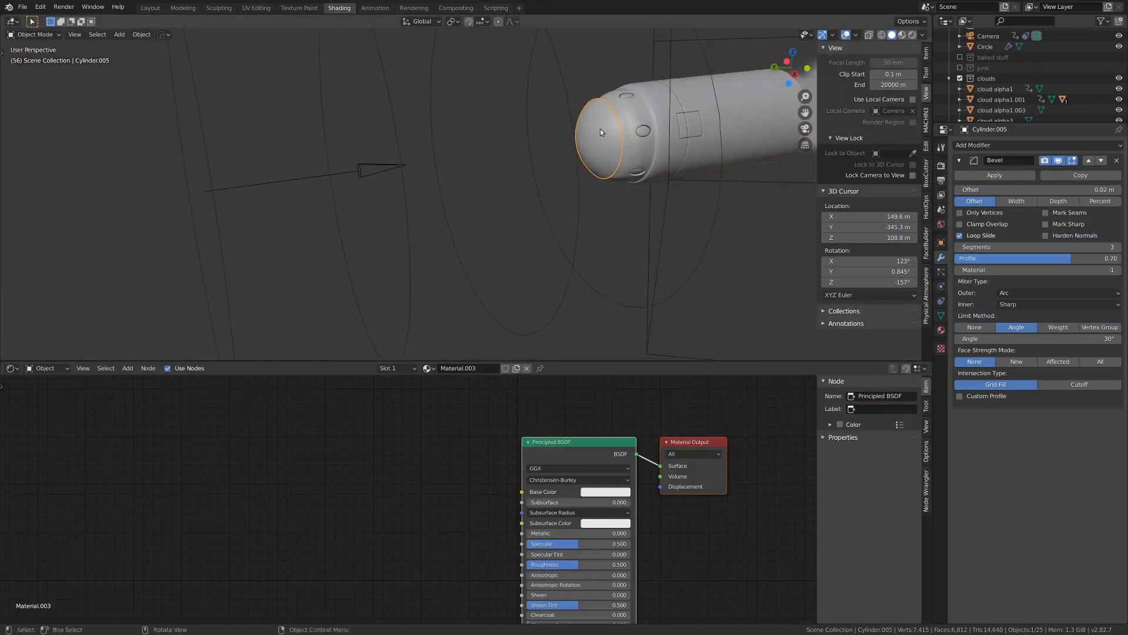
scroll(600, 130, "up", 3)
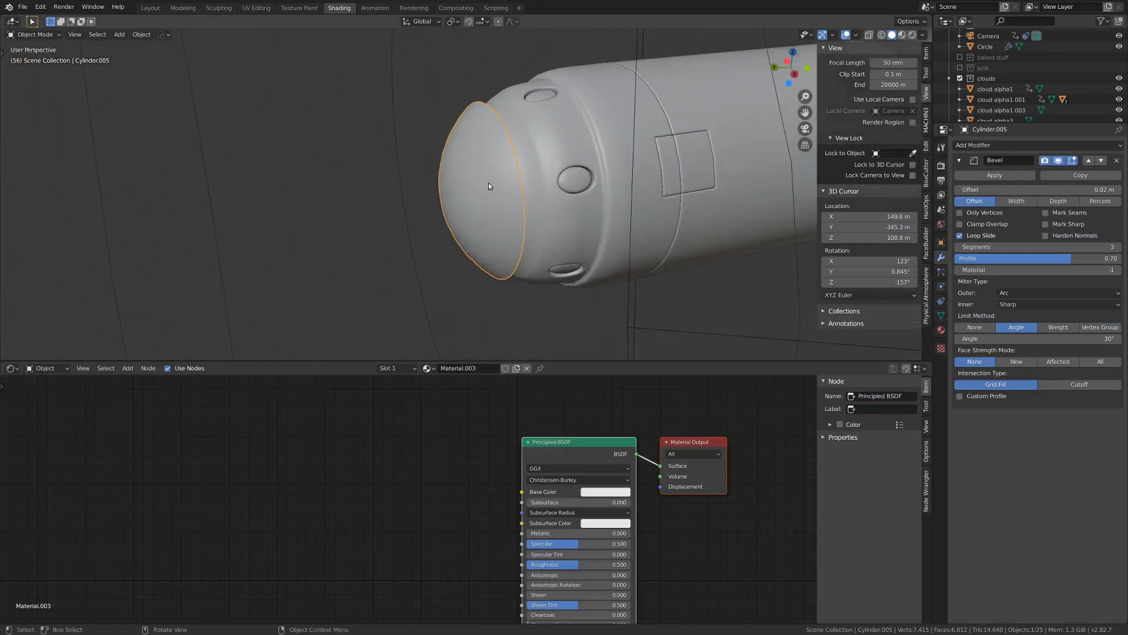
left_click(560, 457)
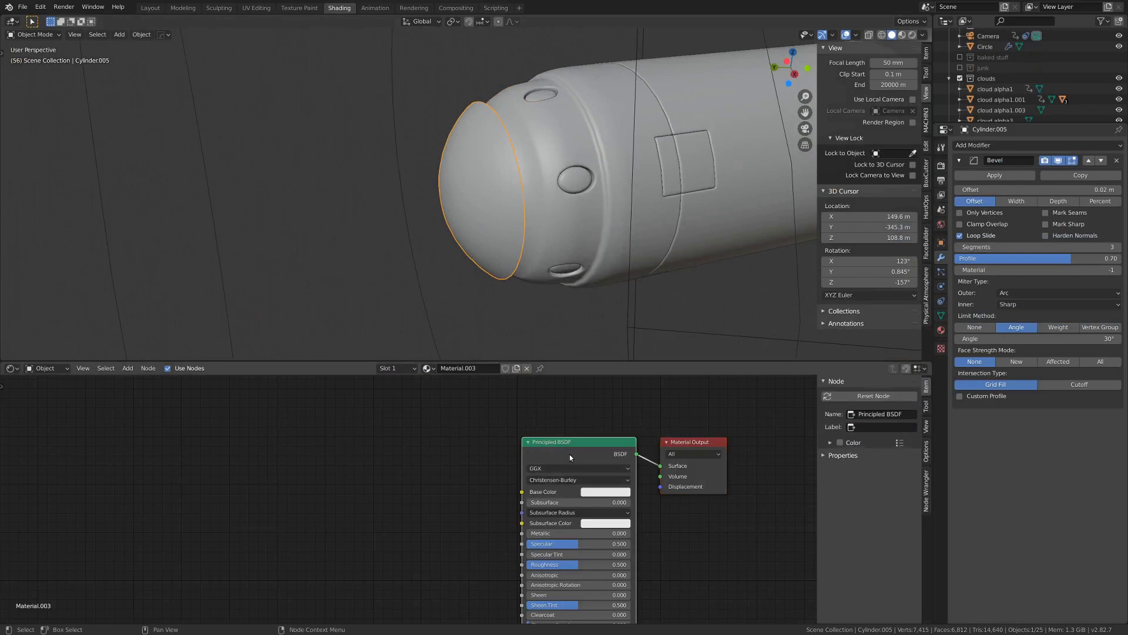
key("x")
scroll(529, 448, "down", 3)
scroll(456, 468, "up", 3)
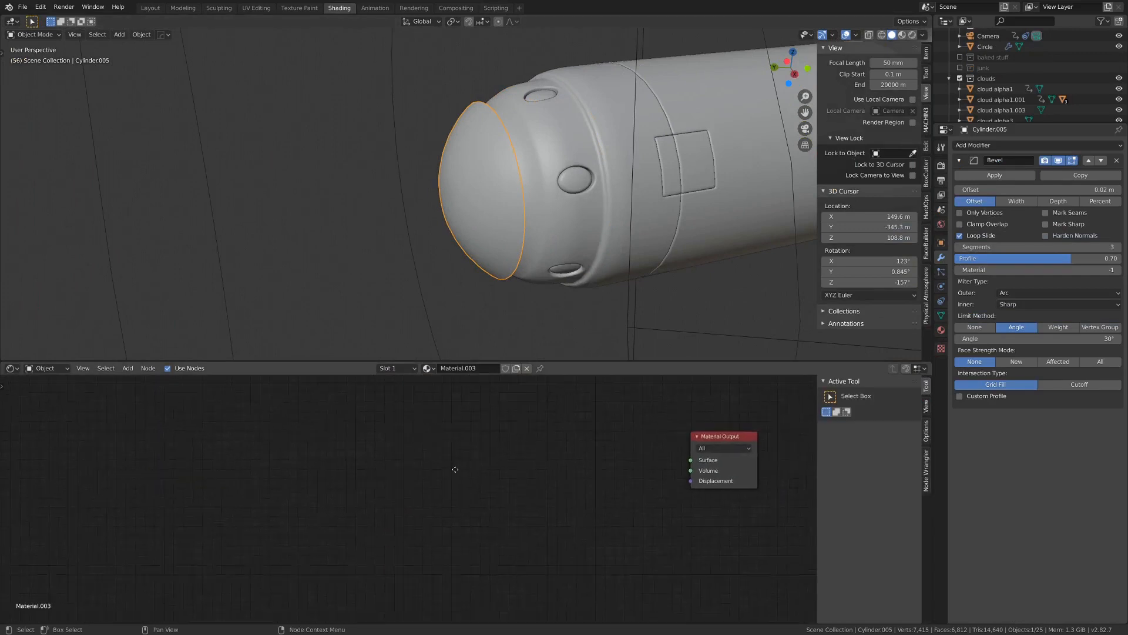
Enter Edit Mode on the dome and stretch its whole mesh along its local Z axis
scroll(482, 215, "down", 1)
middle_click_drag(483, 210, 546, 219)
key("ctrl+Tab")
left_click(547, 223)
key("a")
scroll(490, 214, "down", 2)
key("s")
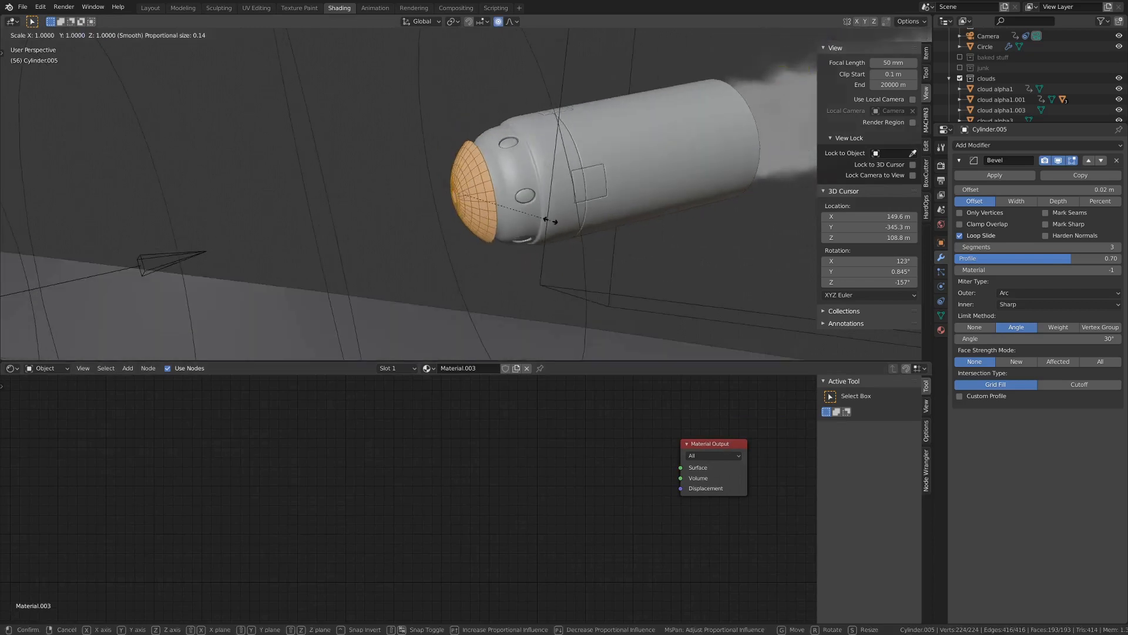
key("z")
key("z")
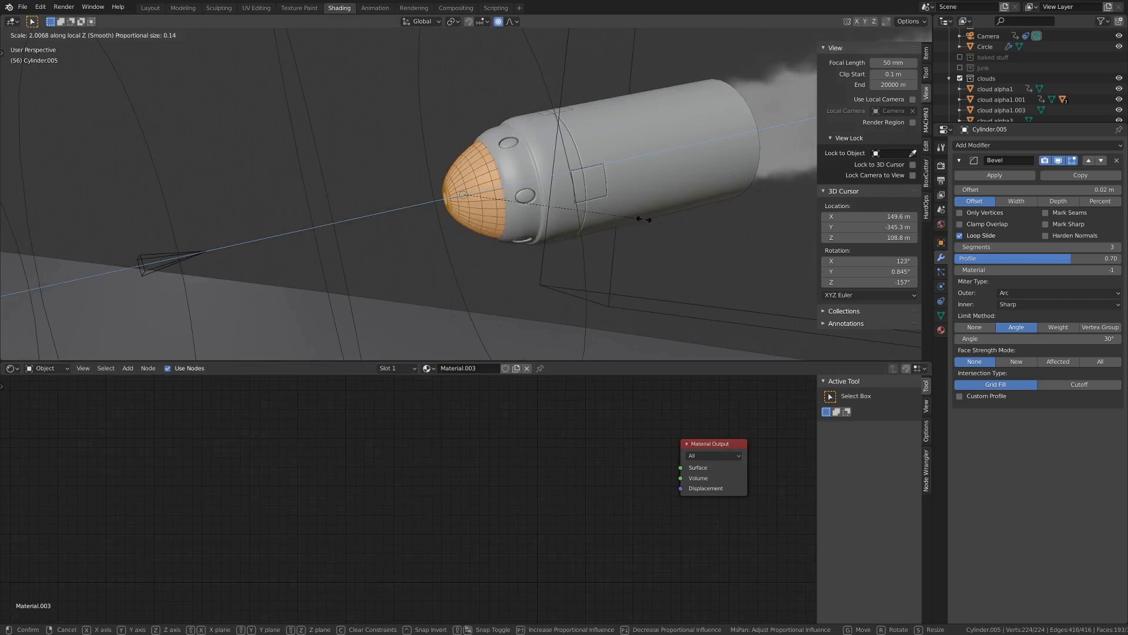
left_click(587, 219)
scroll(541, 210, "up", 3)
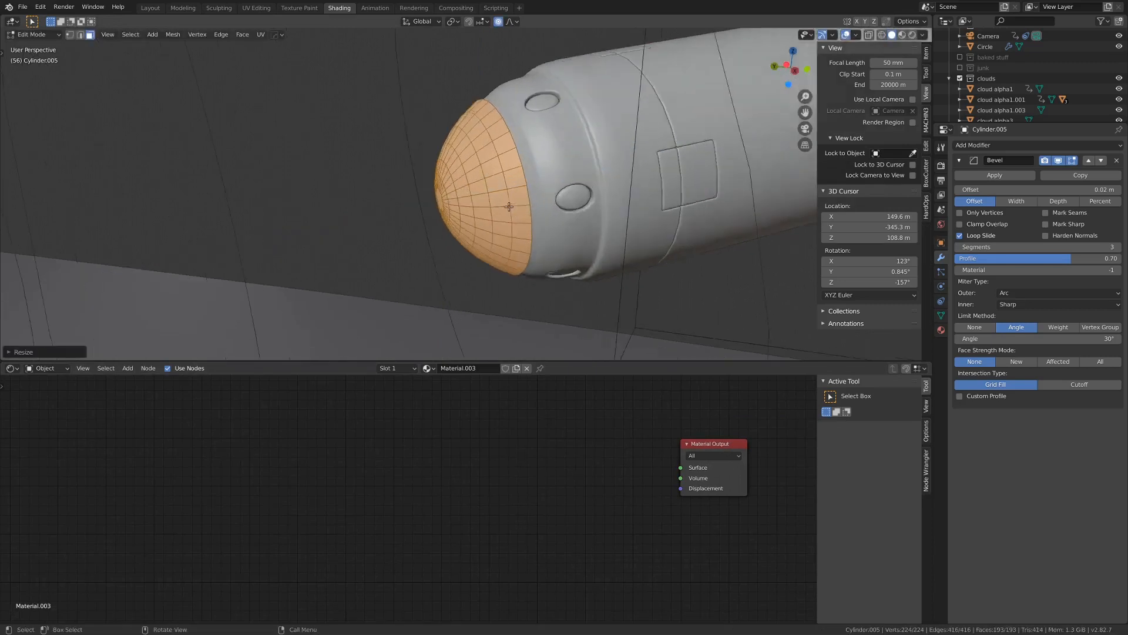
Scale the dome mesh uniformly until it is wider than the can, and turn on X-ray
mouse_move(508, 203)
middle_mouse_down()
mouse_move(550, 209)
mouse_move(517, 220)
middle_mouse_up()
key("s")
left_click(579, 209)
scroll(578, 210, "down", 4)
scroll(516, 219, "up", 4)
middle_click_drag(441, 207, 478, 211)
key("alt+z")
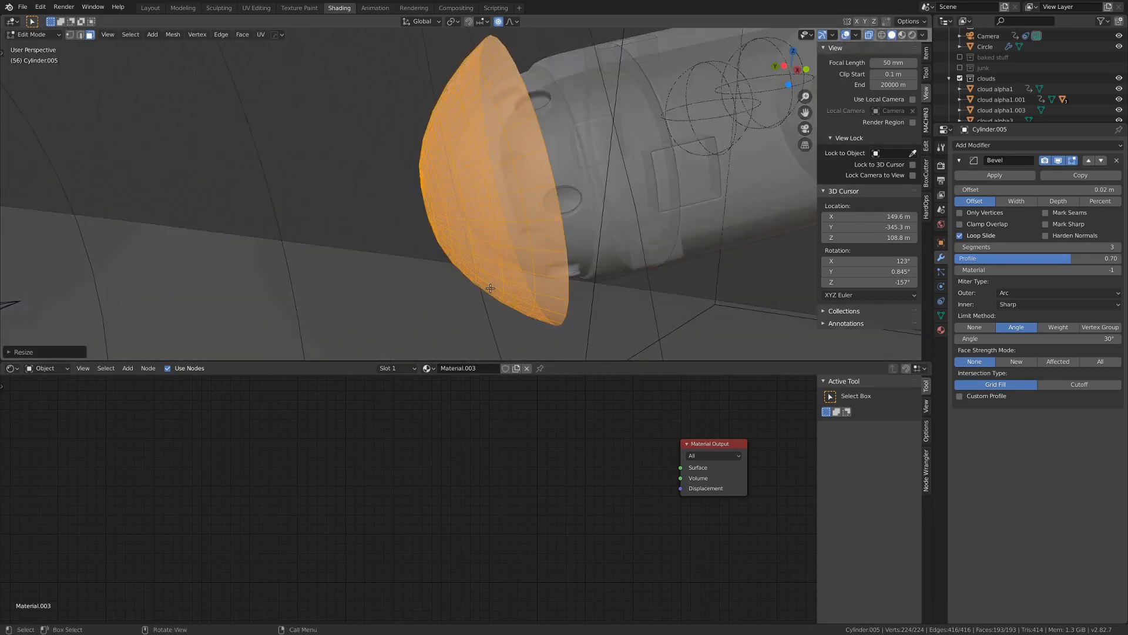
Move the dome mesh along its local Z axis back over the can's nose and clear the selection
scroll(465, 267, "down", 2)
middle_click_drag(466, 266, 451, 243)
key("g")
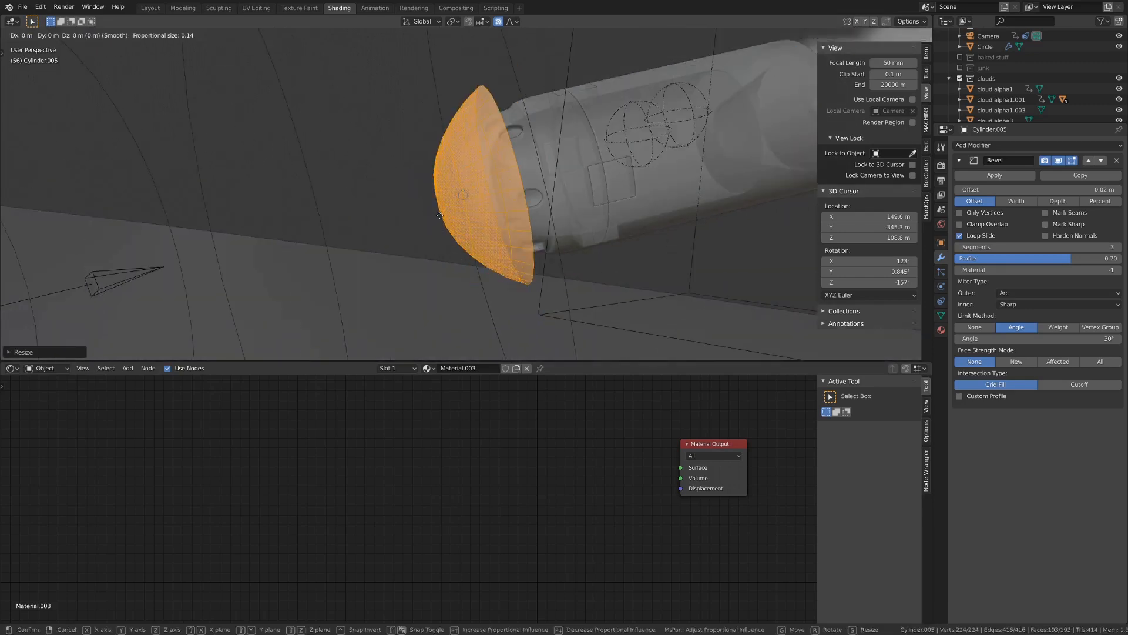
key("z")
key("z")
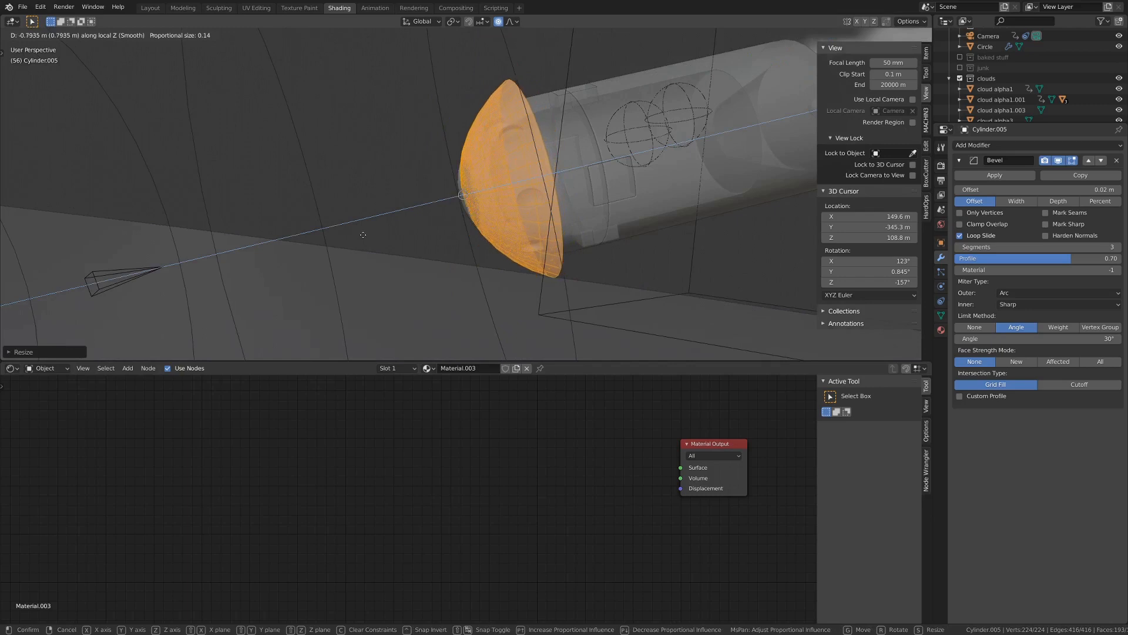
left_click(459, 189)
key("alt+a")
key("Tab")
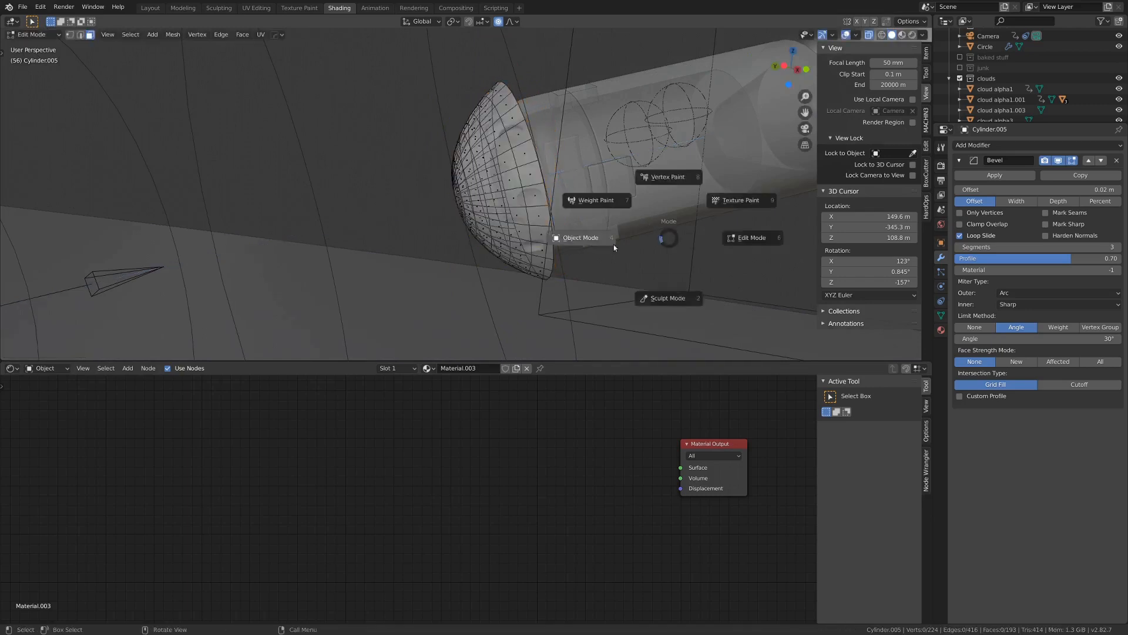
Return to Object Mode, clear the selection and reselect the dome while facing its tip
left_click(614, 245)
middle_click_drag(510, 232, 459, 167)
mouse_move(469, 248)
middle_mouse_down()
mouse_move(498, 248)
mouse_move(479, 238)
middle_mouse_up()
key("alt+a")
left_click(459, 171)
scroll(469, 178, "up", 3)
mouse_move(448, 194)
middle_mouse_down()
mouse_move(492, 160)
mouse_move(470, 203)
mouse_move(492, 206)
mouse_move(482, 232)
mouse_move(415, 272)
mouse_move(483, 253)
middle_mouse_up()
left_click(469, 111)
key("z")
left_click(479, 158)
Shrink the round face at the dome's tip to about a quarter of its size in Edit Mode and hide it
key("Tab")
left_click(415, 272)
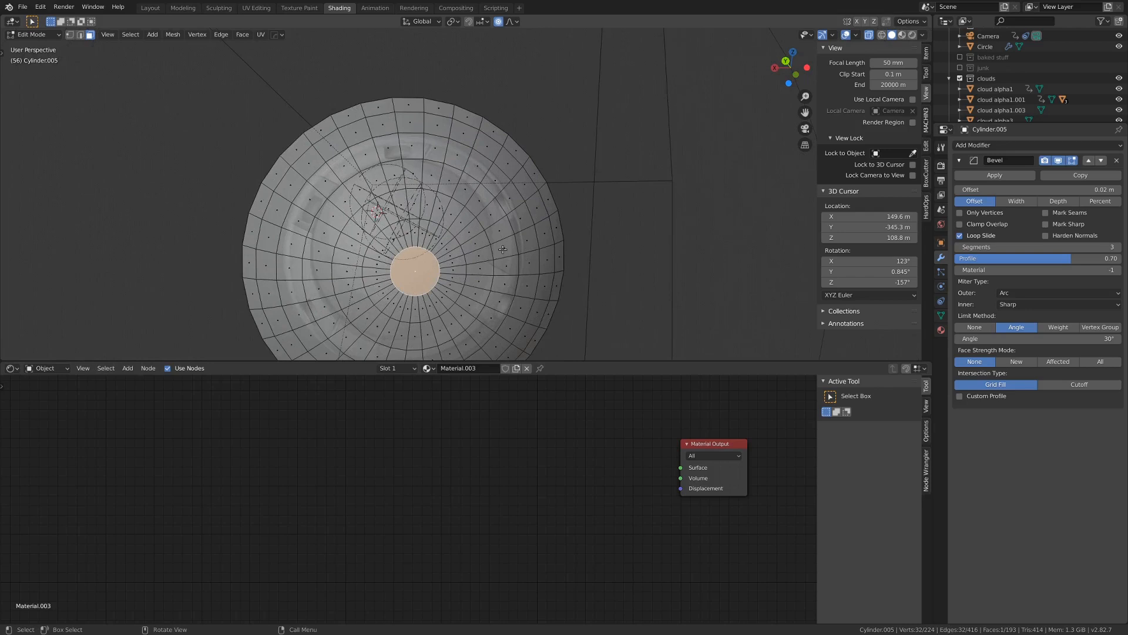
key("s")
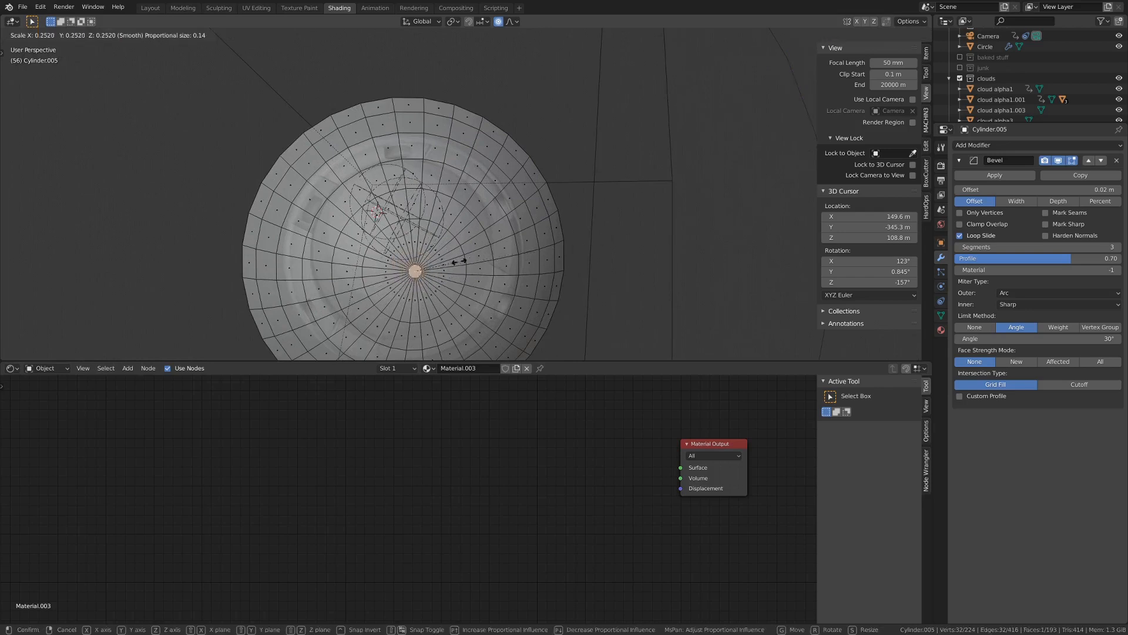
left_click(443, 265)
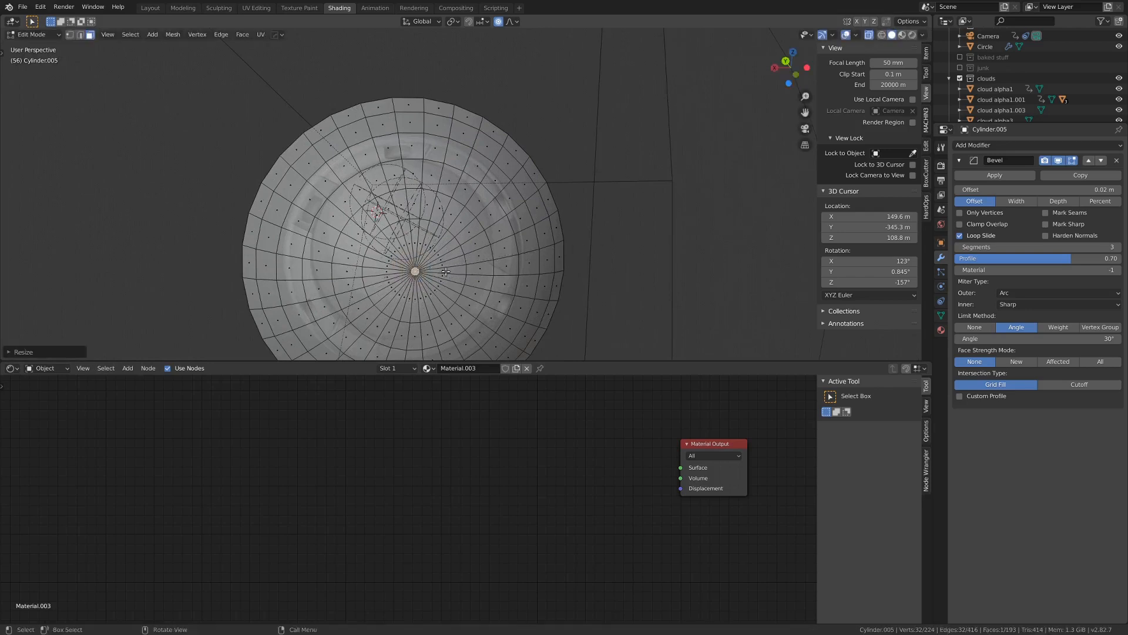
scroll(396, 275, "down", 3)
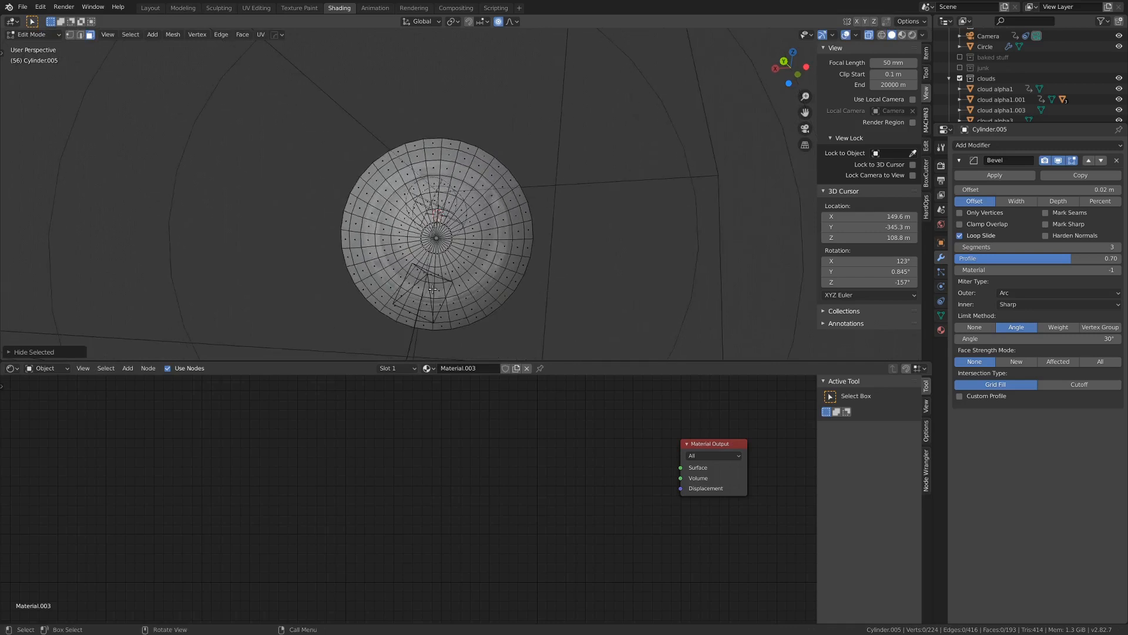
Leave Edit Mode, switch to the Layout workspace and go to frame 84 in the camera view
key("KP_0")
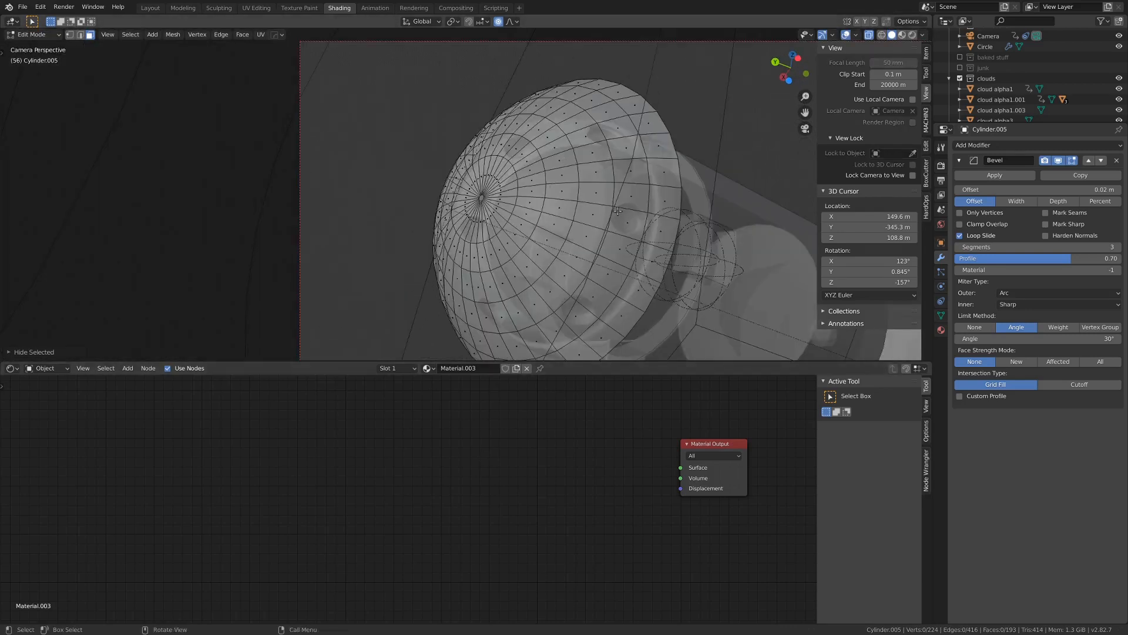
key("Tab")
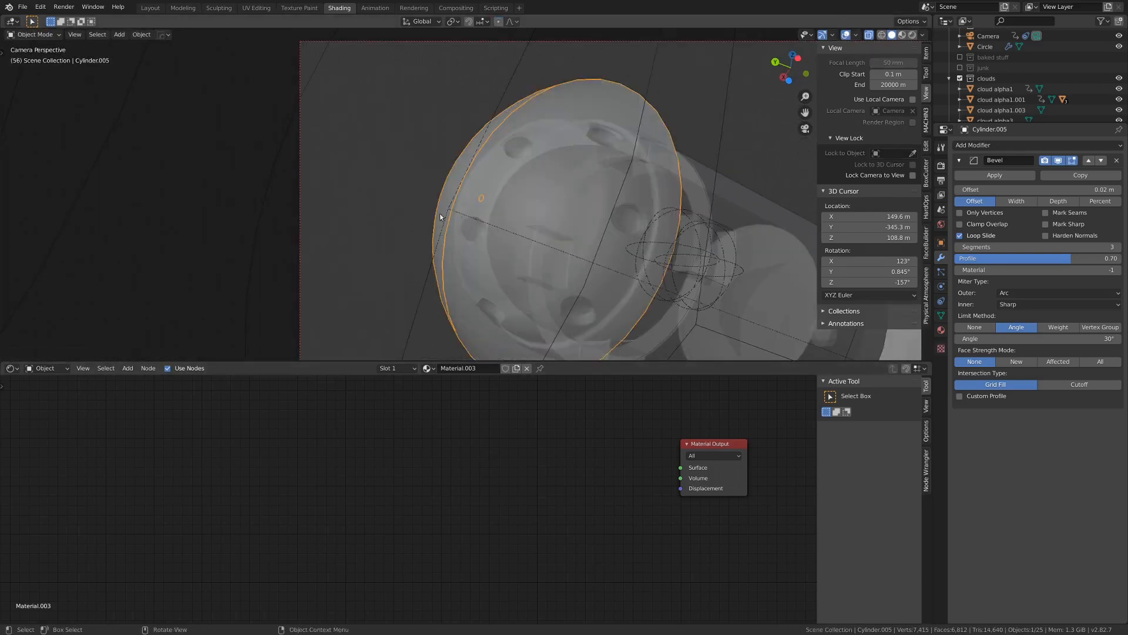
left_click(150, 8)
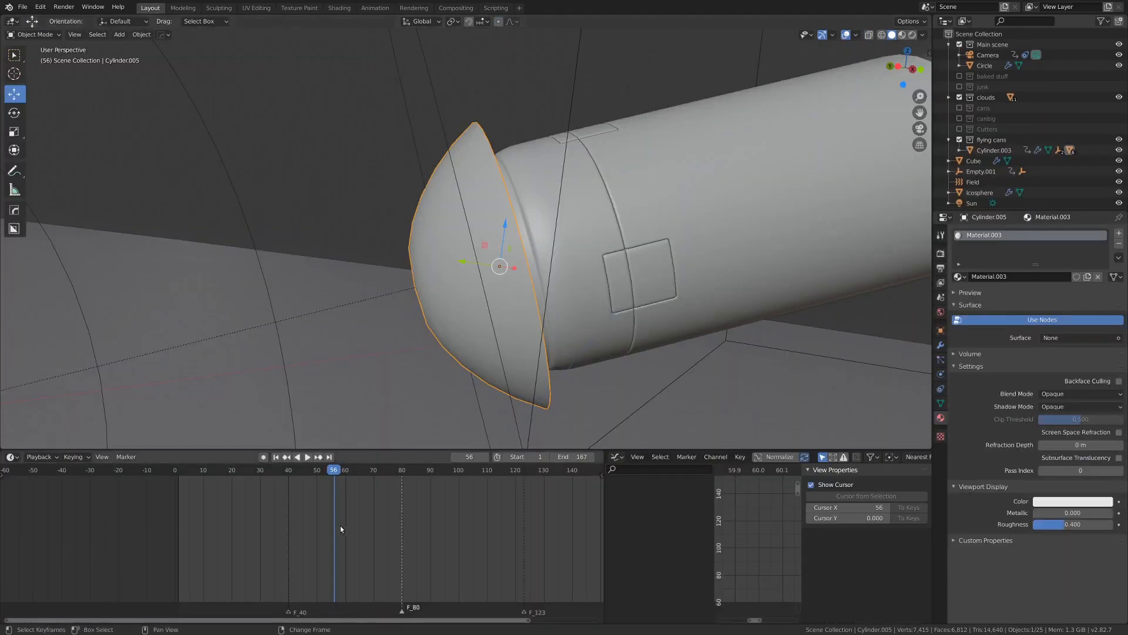
right_click_drag(370, 521, 333, 511)
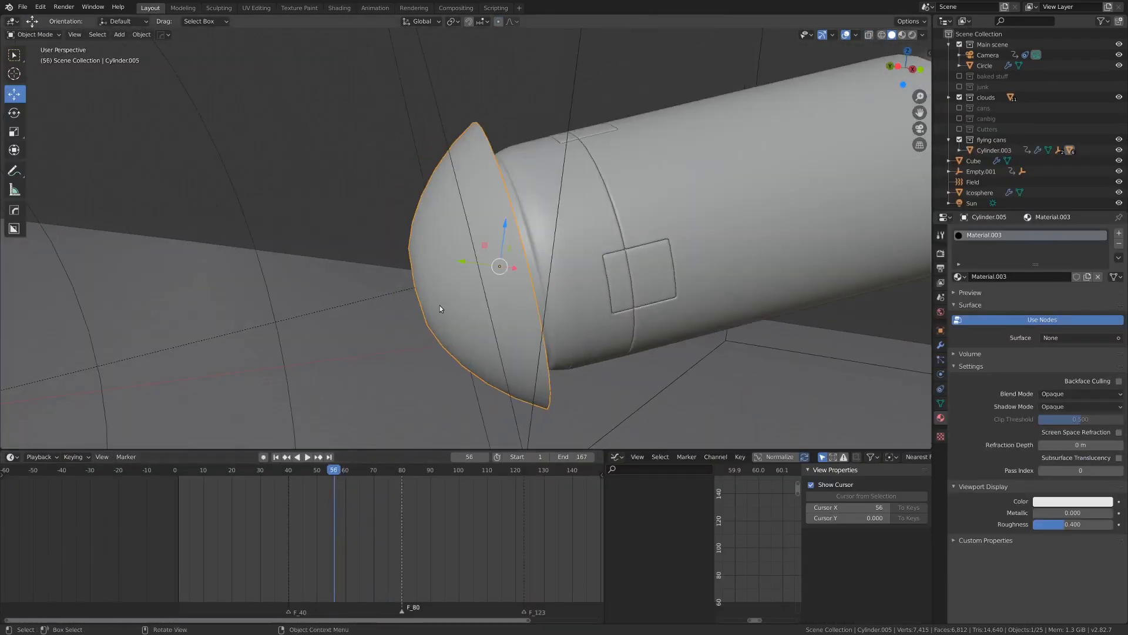
middle_click_drag(439, 305, 482, 268)
key("KP_0")
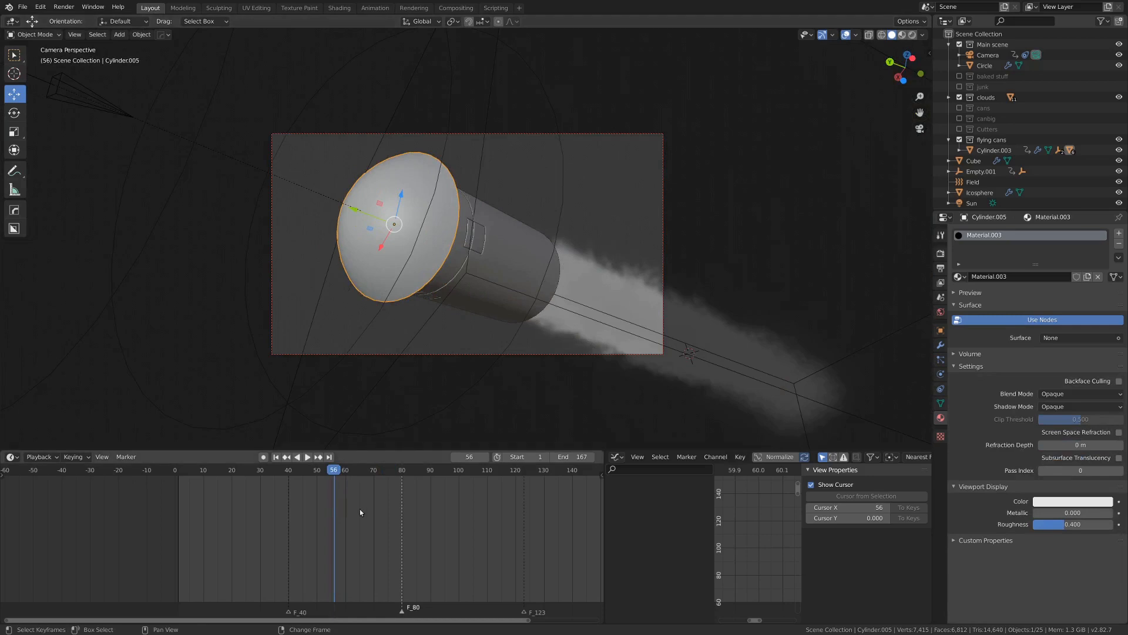
right_click_drag(360, 509, 412, 510)
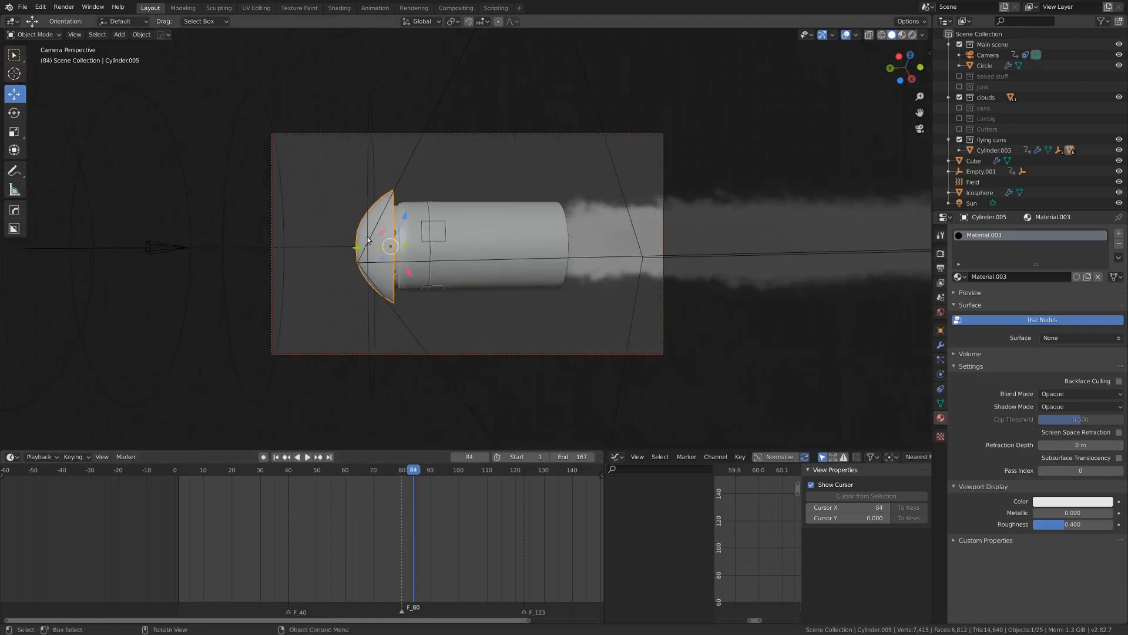
Enter Edit Mode on the dome and set it to edge selection with nothing selected
middle_click_drag(368, 240, 452, 247)
key("Tab")
left_click(451, 248, "alt")
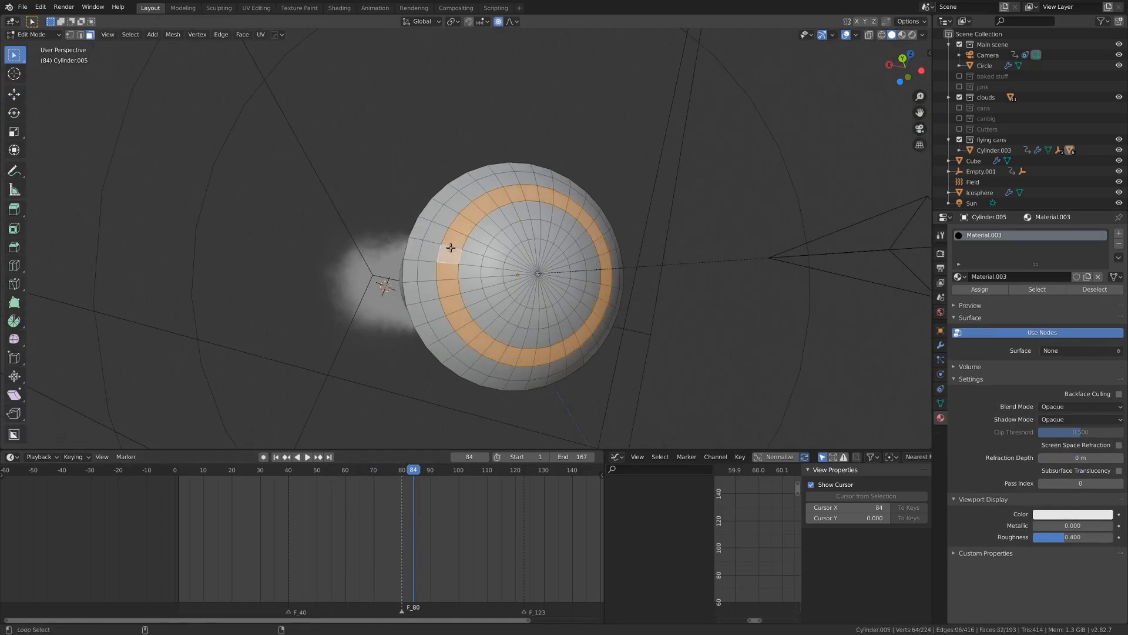
key("alt+a")
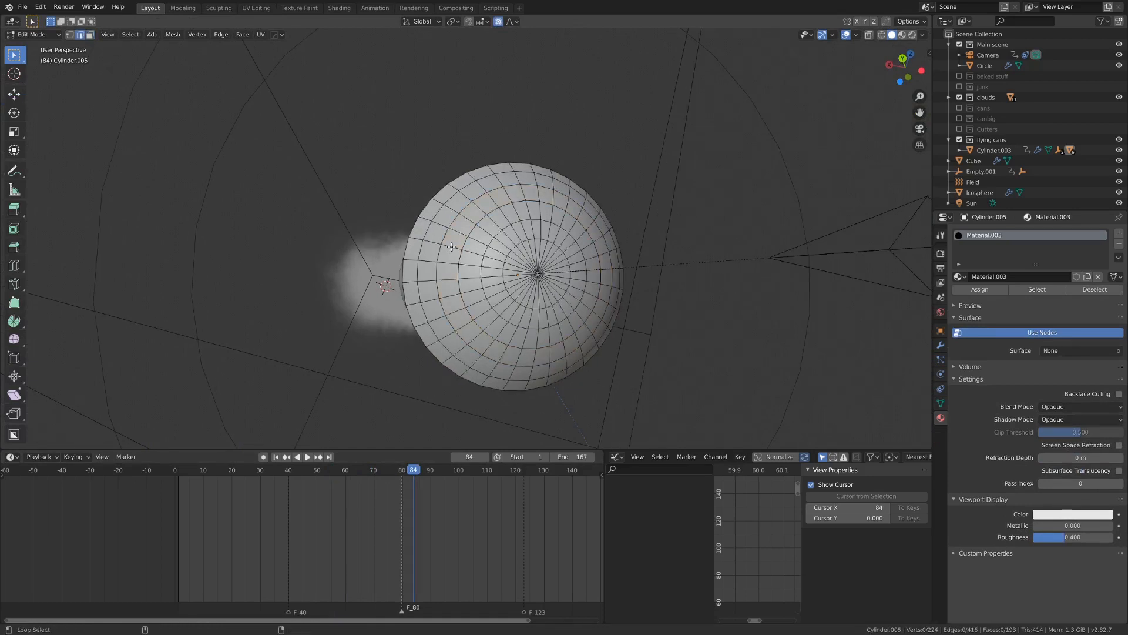
key("1")
scroll(475, 268, "up", 2)
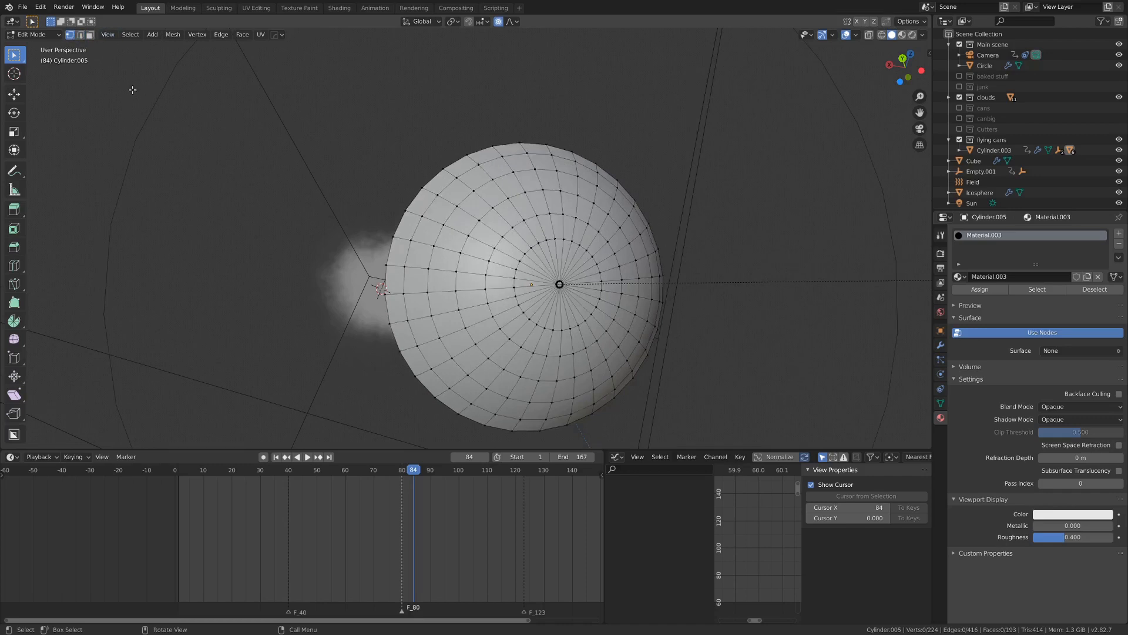
left_click(90, 34)
key("2")
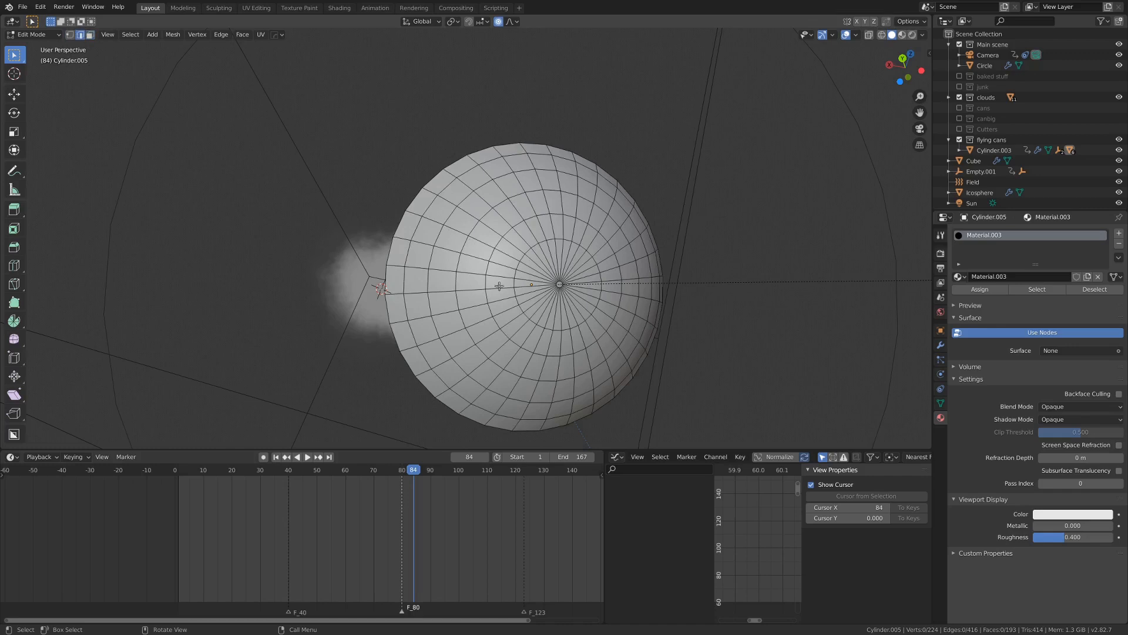
Mark the radial line of edges running from the dome's rim to its tip as a seam
left_click(474, 258, "alt")
scroll(497, 262, "up", 3)
key("ctrl+e")
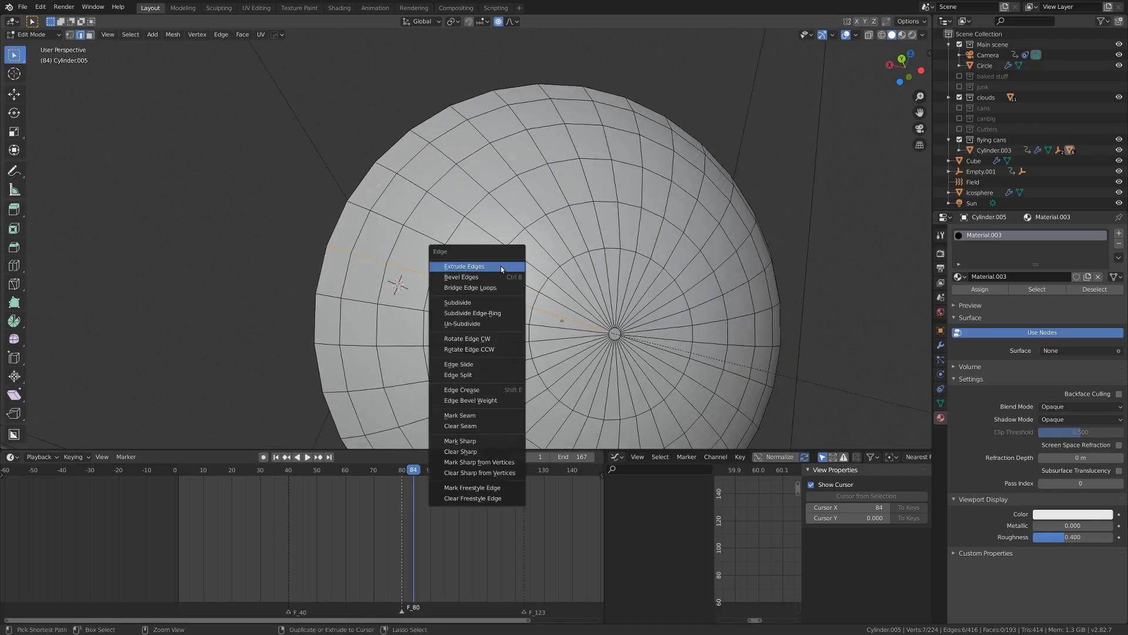
left_click(496, 415)
Unwrap the dome's whole mesh and view it through the camera
scroll(471, 279, "down", 5)
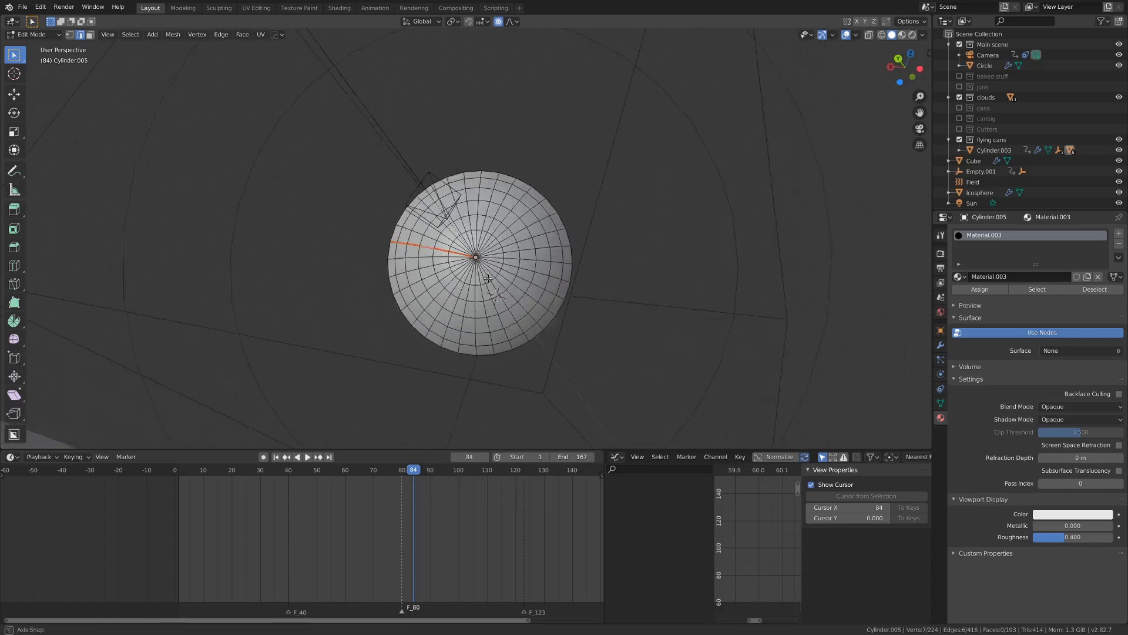
scroll(488, 279, "up", 4)
key("a")
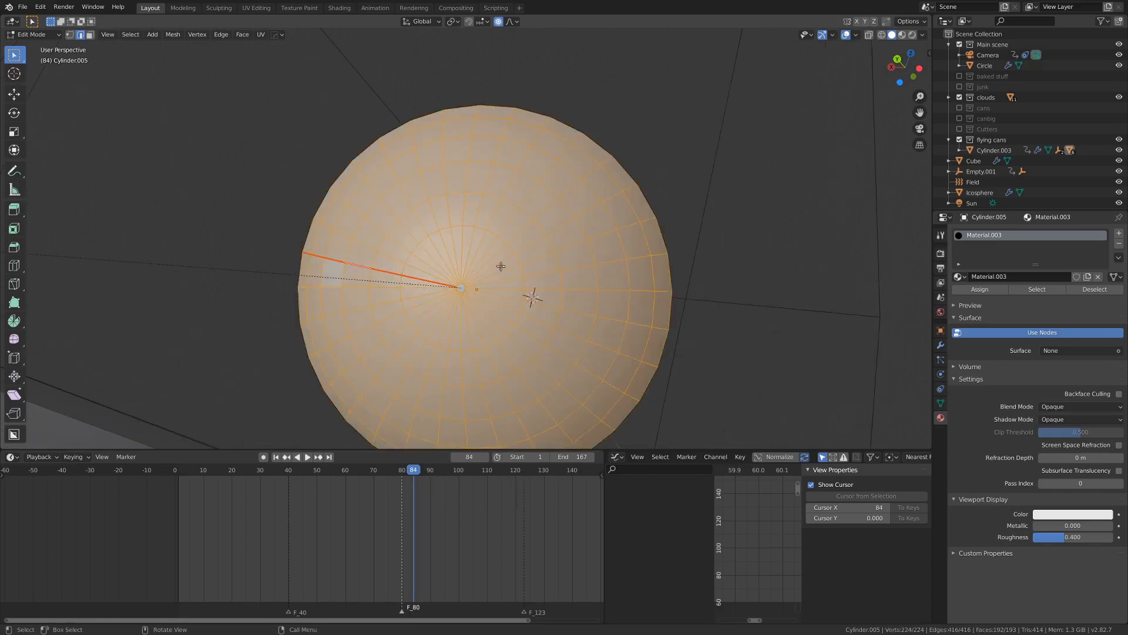
key("u")
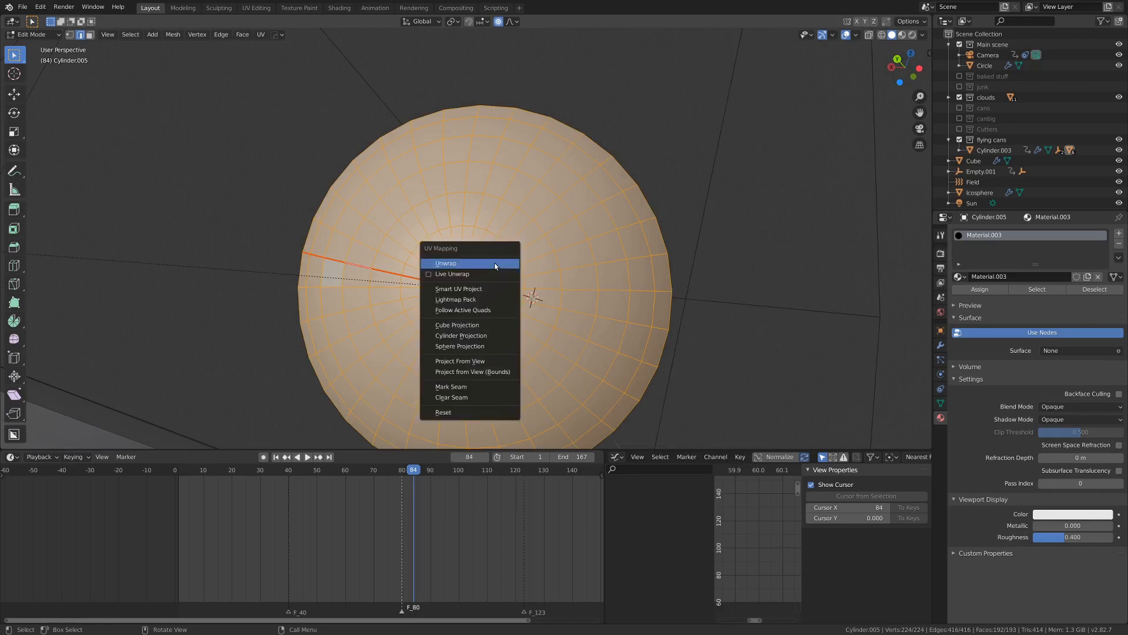
left_click(495, 261)
scroll(487, 265, "down", 5)
scroll(474, 268, "up", 2)
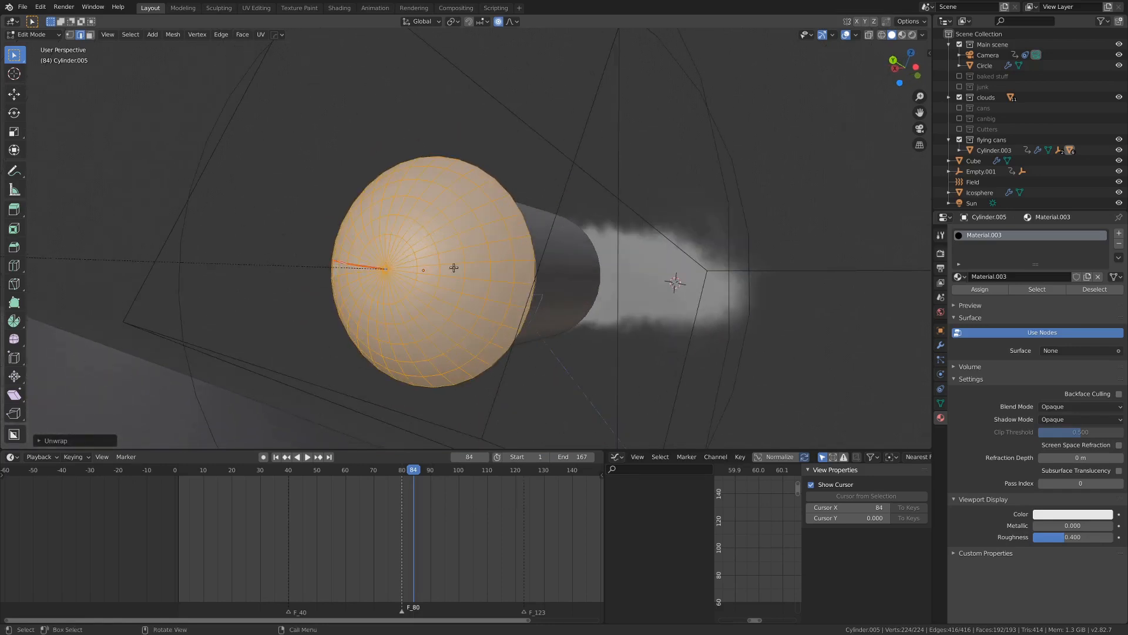
key("KP_0")
scroll(442, 277, "up", 3)
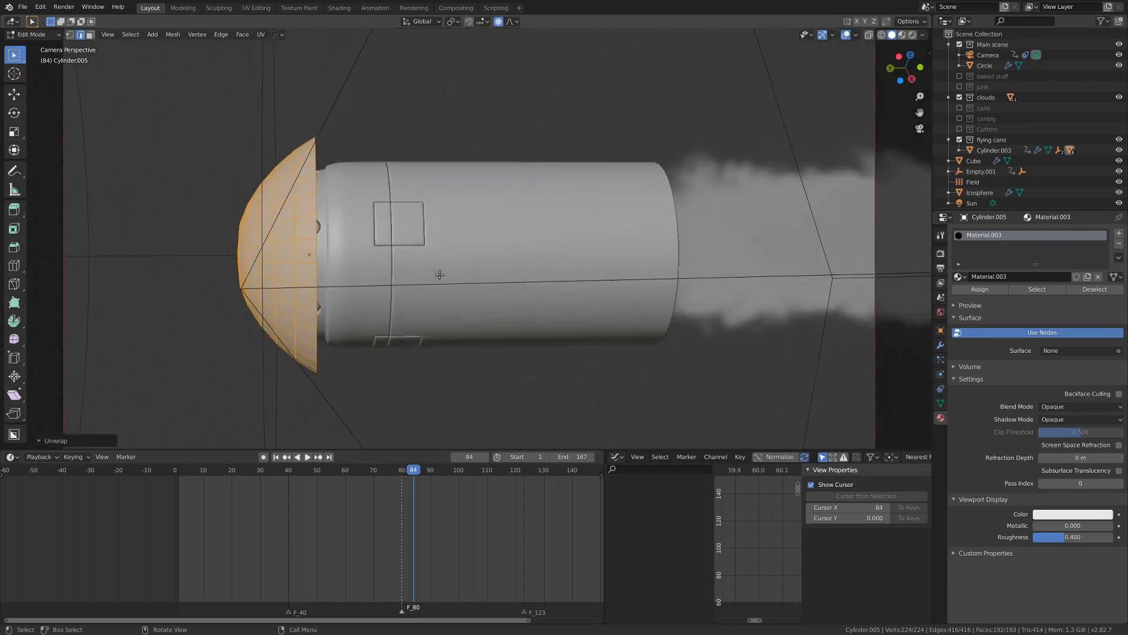
Put the dome back in Object Mode and open the UV Editing workspace
key("ctrl+Tab")
left_click(329, 268)
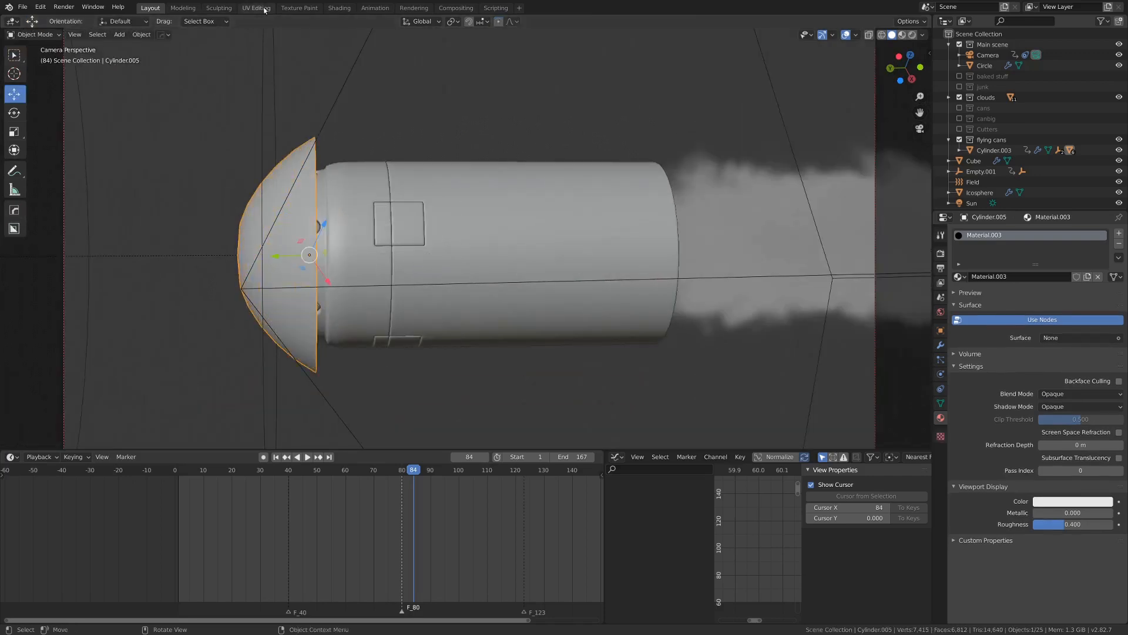
left_click(256, 8)
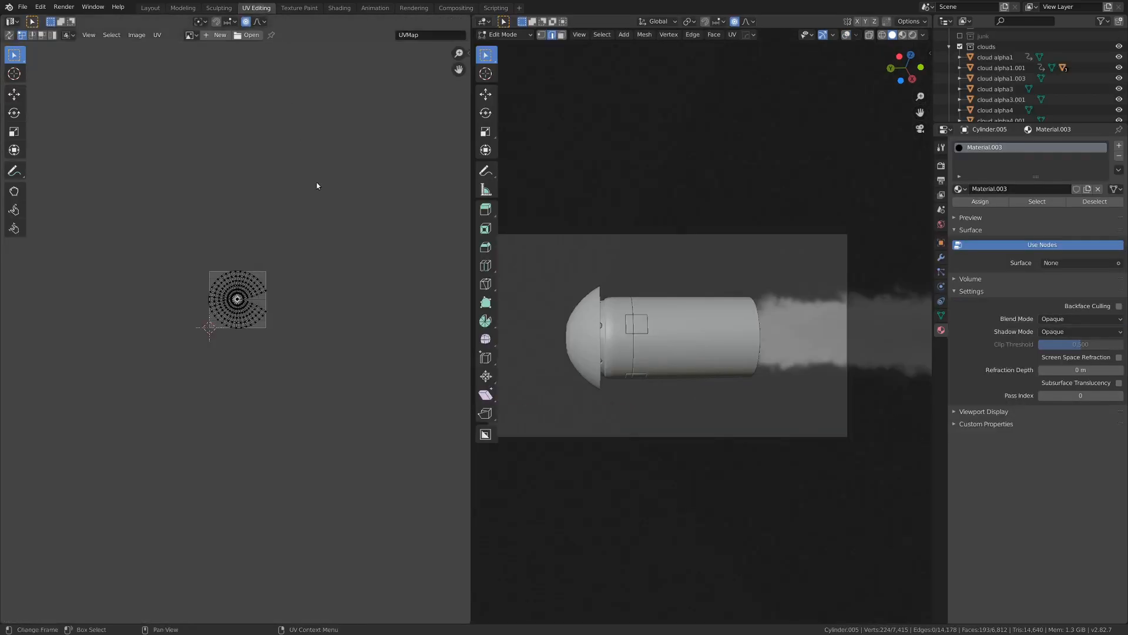
Select the dome's whole UV island and rotate it about 84 degrees so its open gap points down
scroll(318, 183, "up", 6)
middle_click_drag(282, 249, 276, 310)
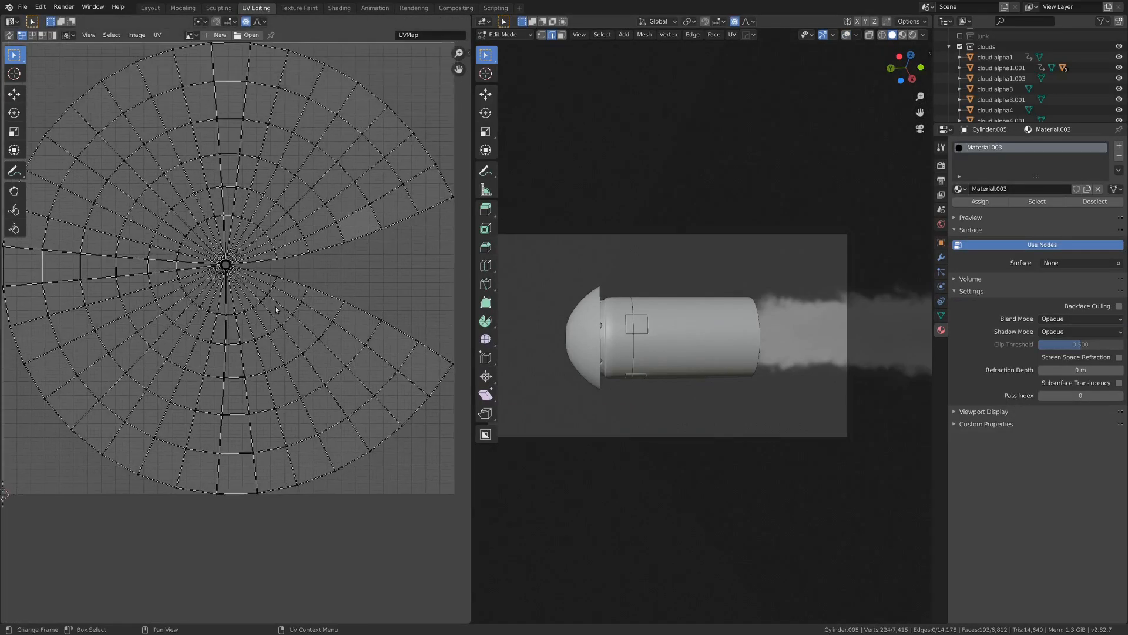
scroll(272, 304, "down", 1)
key("l")
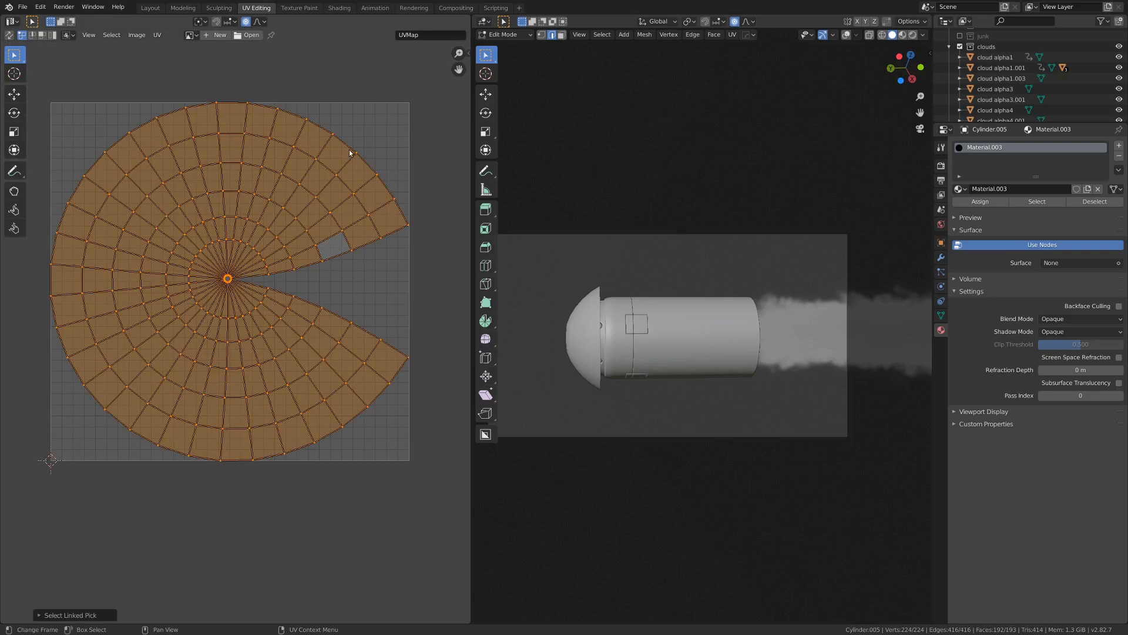
key("r")
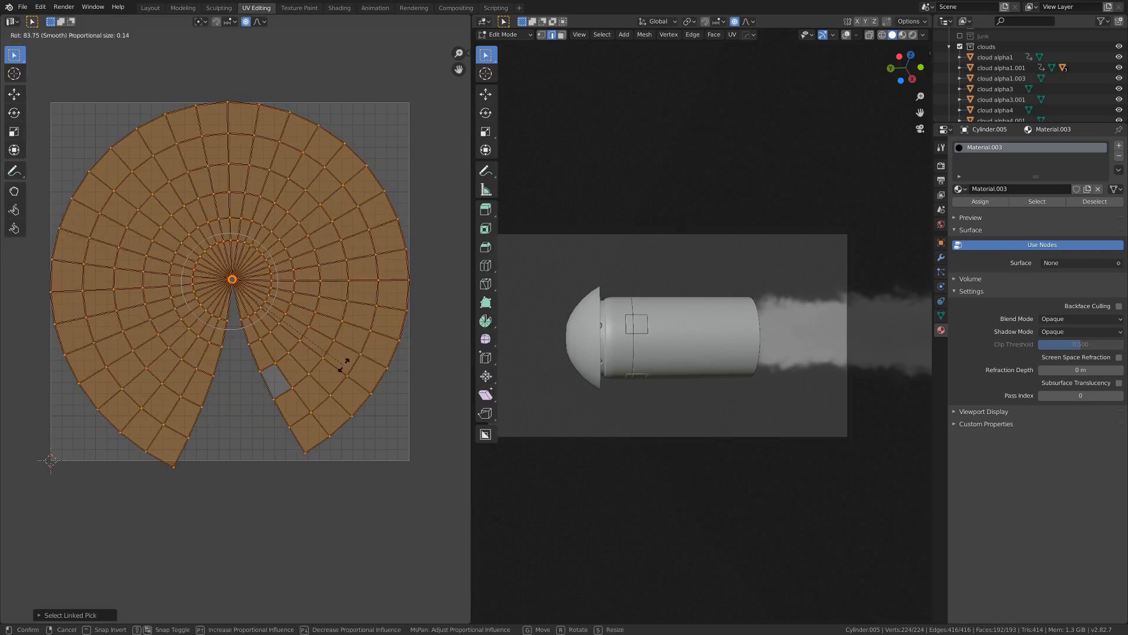
left_click(345, 365)
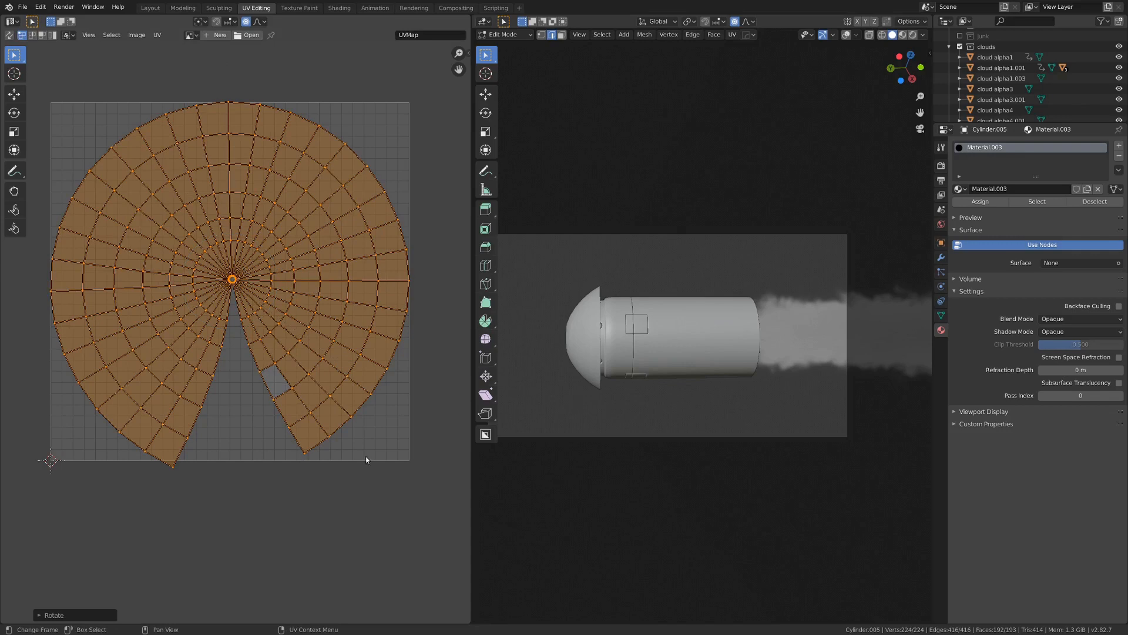
Switch the UVs to edge selection and select the outermost vertical edge opposite the island's gap
scroll(280, 252, "up", 4)
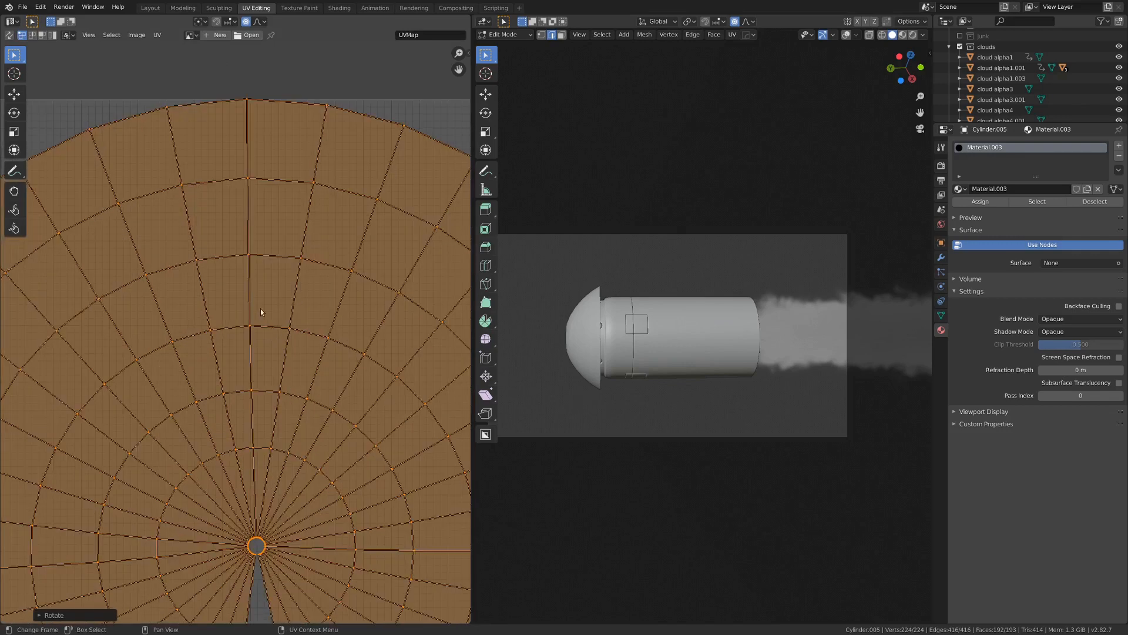
scroll(227, 284, "up", 1)
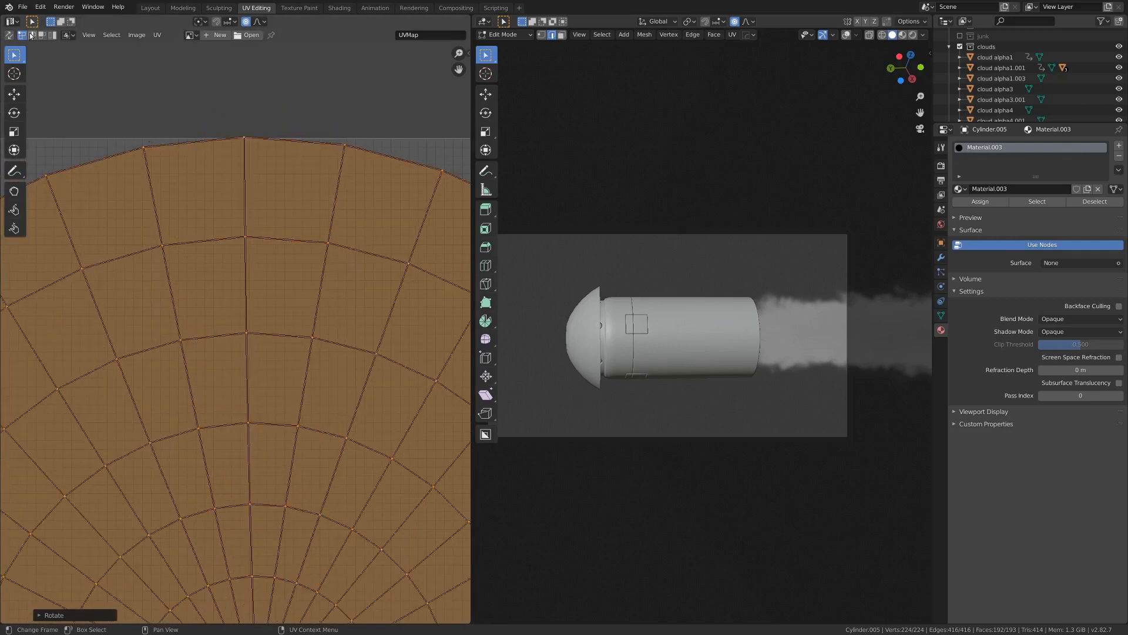
left_click(32, 34)
left_click(247, 177)
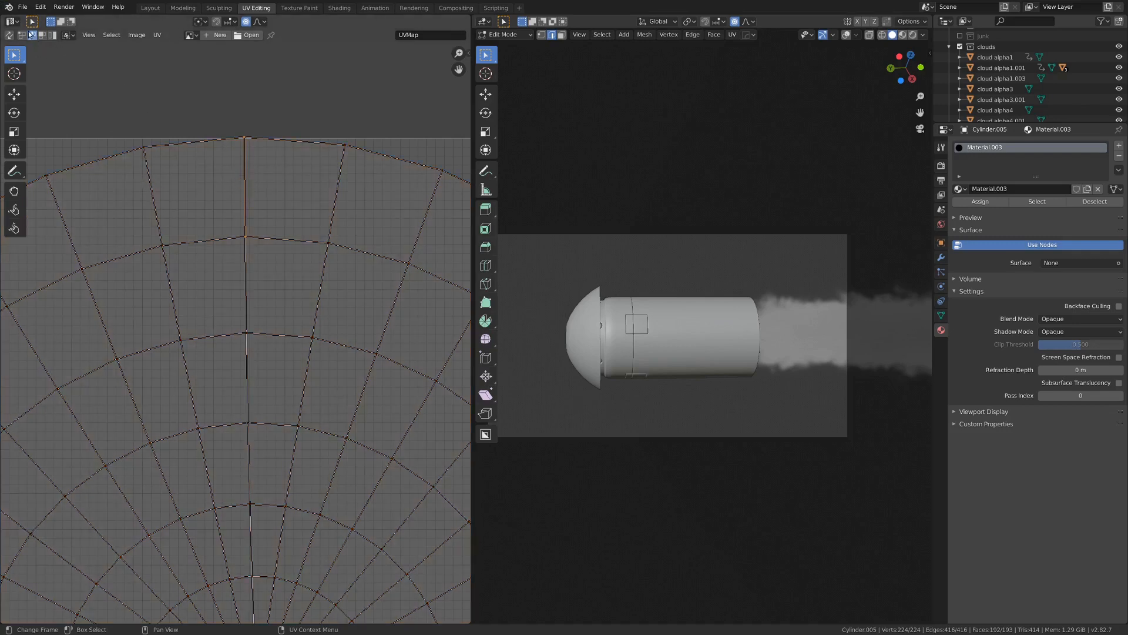
scroll(239, 259, "down", 4)
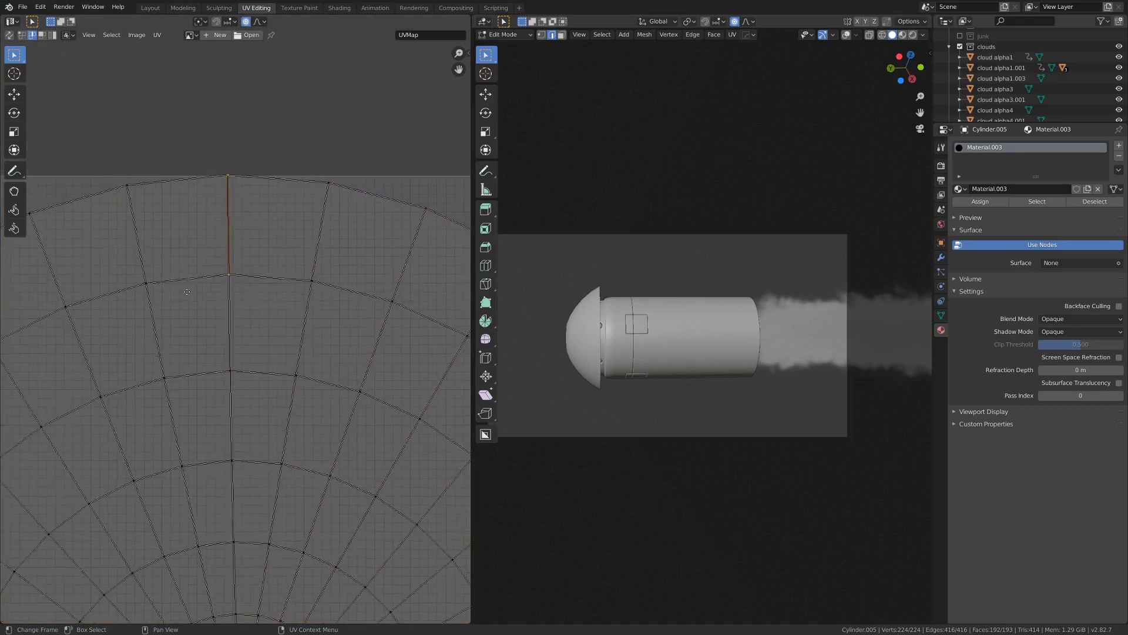
scroll(239, 259, "up", 4)
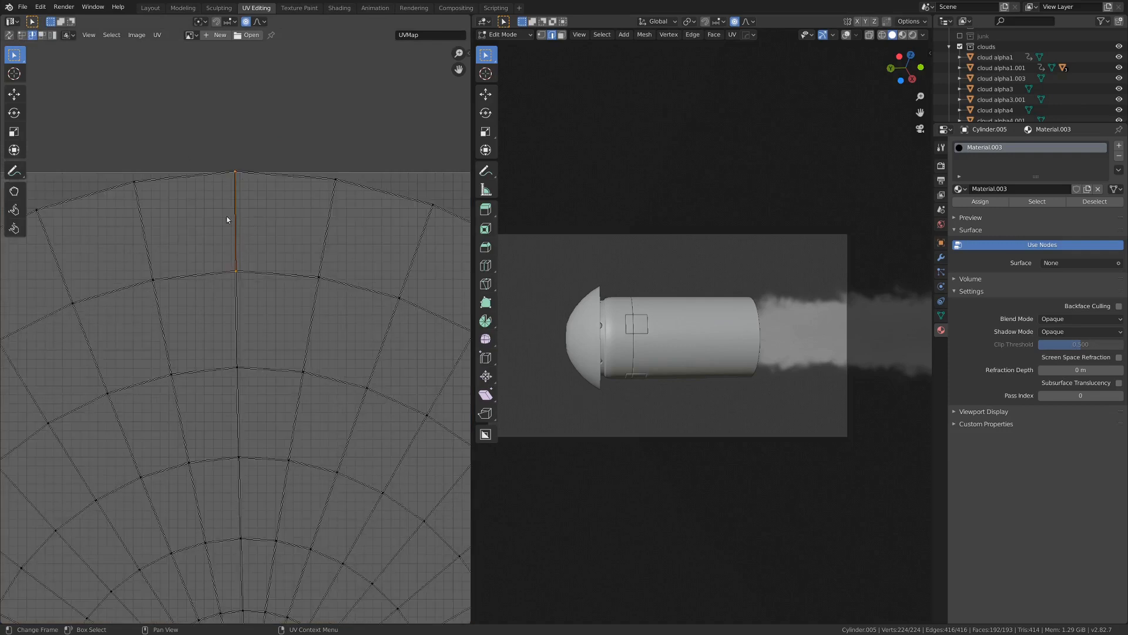
middle_click_drag(202, 210, 197, 229)
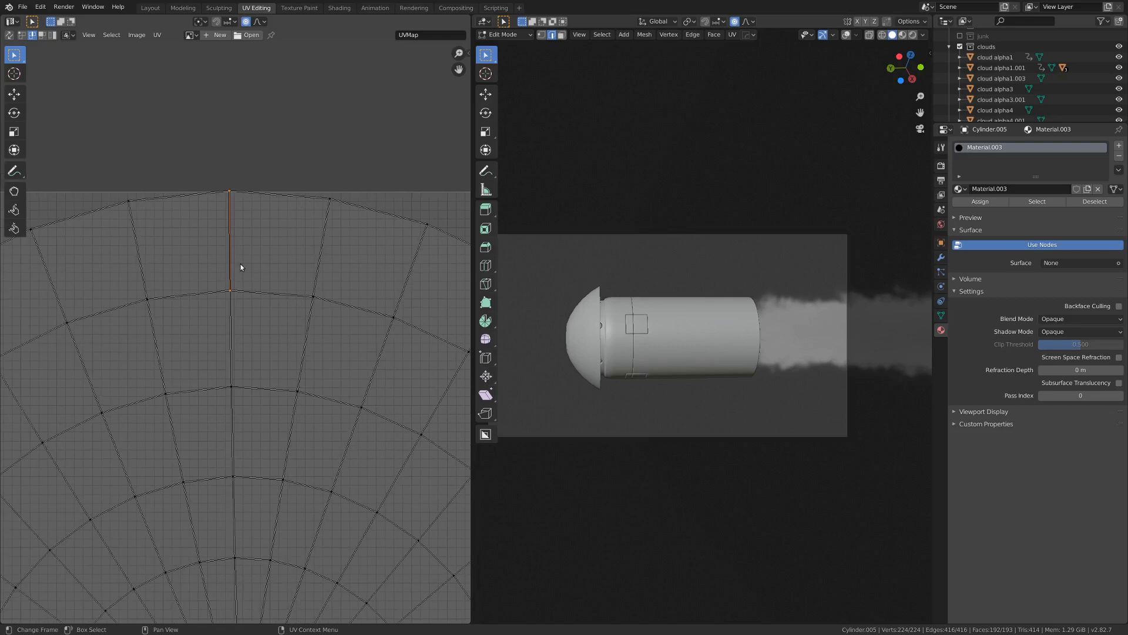
type("sx")
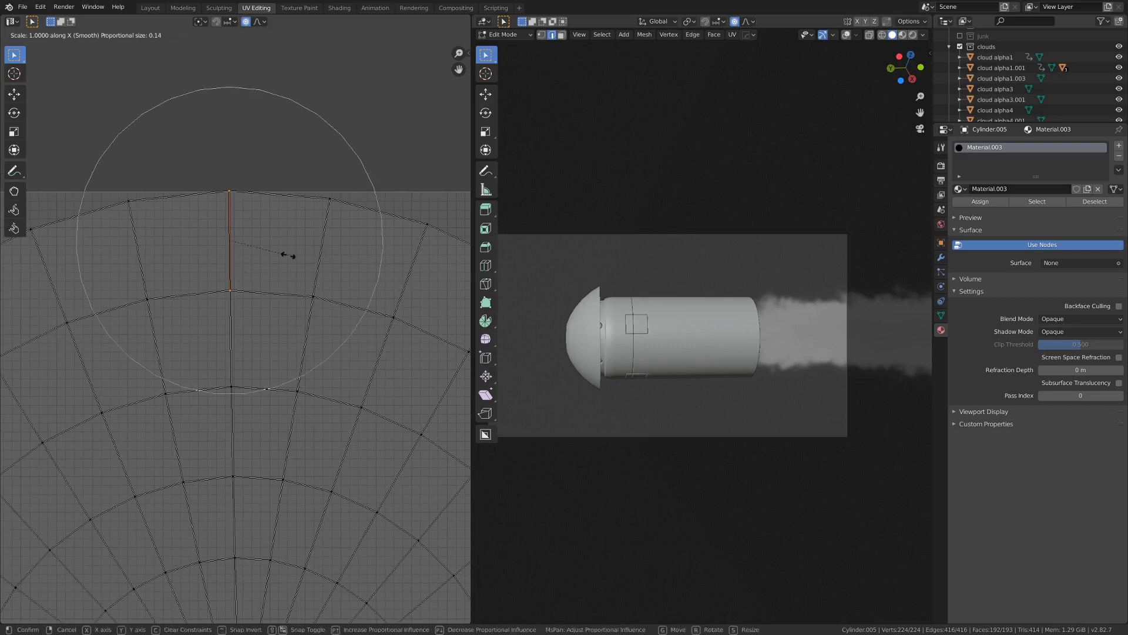
type("0")
key("Escape")
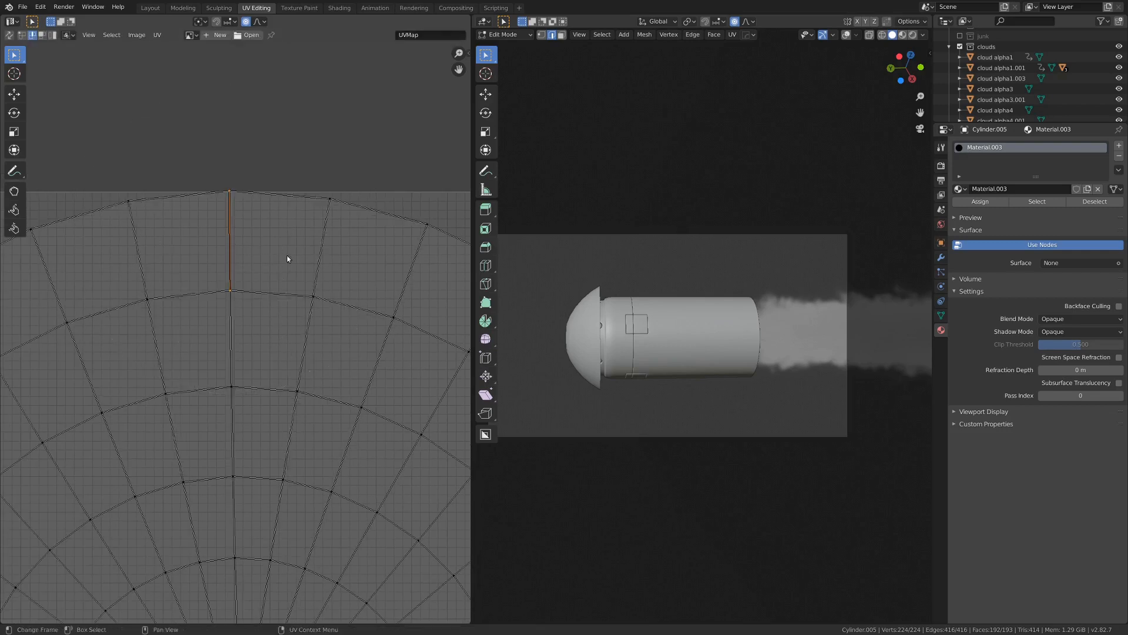
Turn off proportional editing and straighten the selected outermost UV edge vertically by scaling it to 0 along X
key("o")
middle_click_drag(300, 237, 296, 261)
key("s")
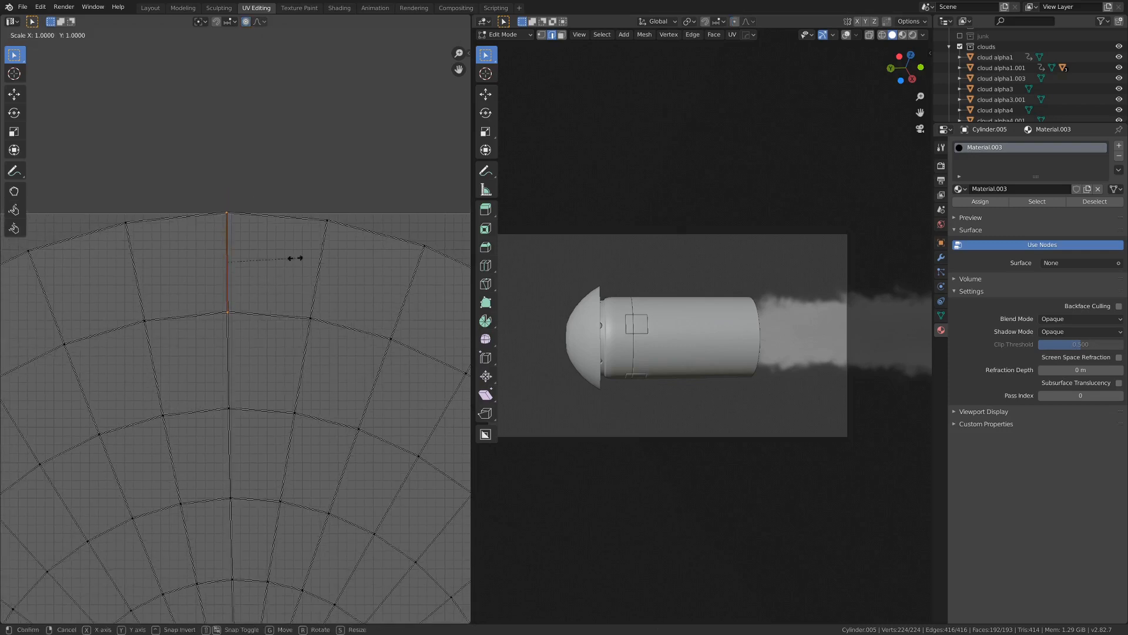
key("x")
key("0")
key("Return")
Level the outer and inner edges of the UV quad just left of the straightened edge by scaling each to 0 along Y
key("b")
left_click_drag(185, 224, 185, 218)
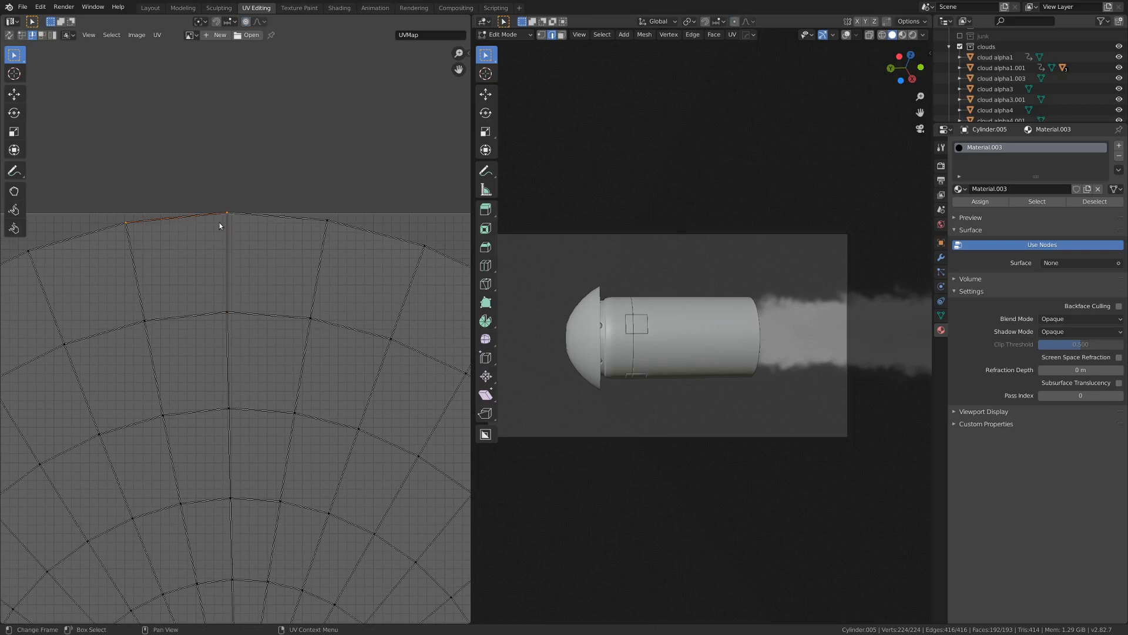
key("s")
key("y")
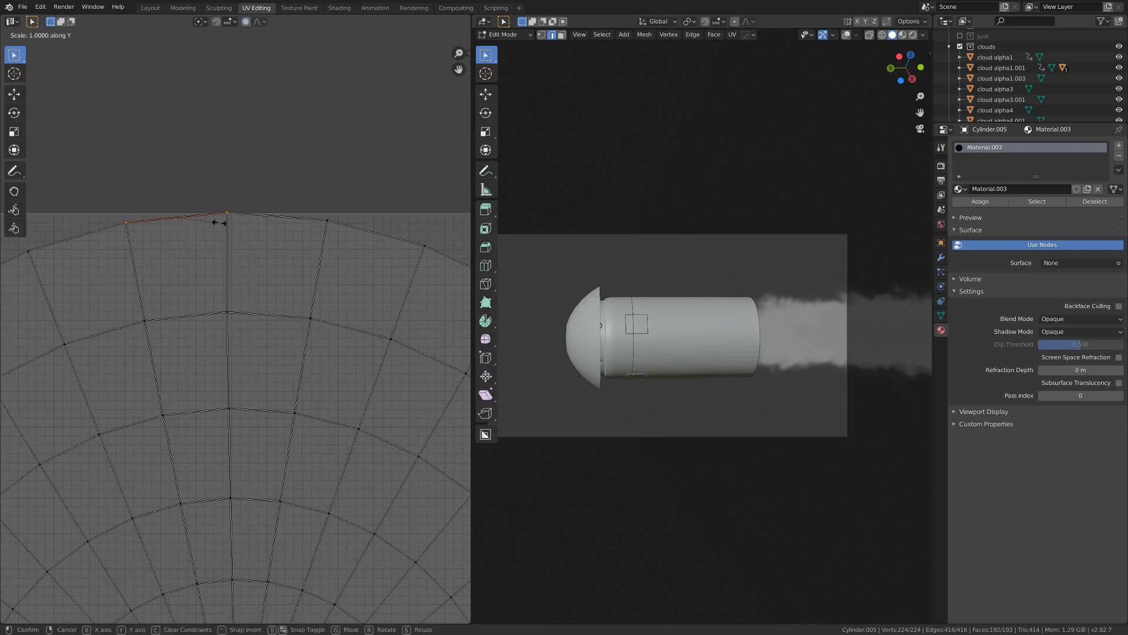
key("0")
key("Return")
left_click(197, 314)
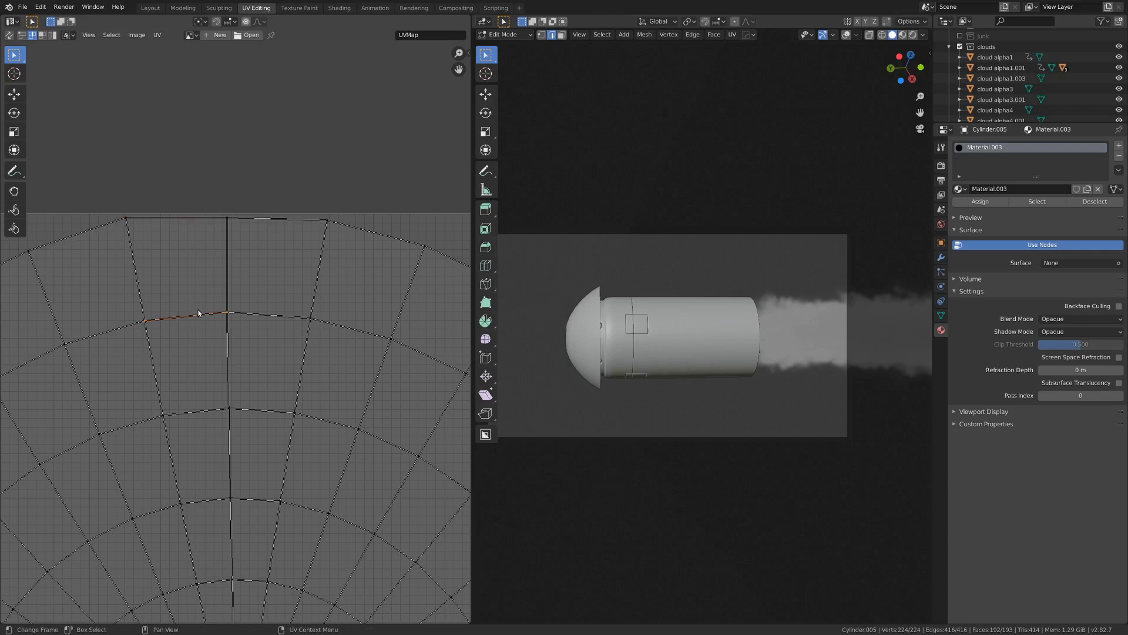
key("s")
key("y")
key("0")
key("Return")
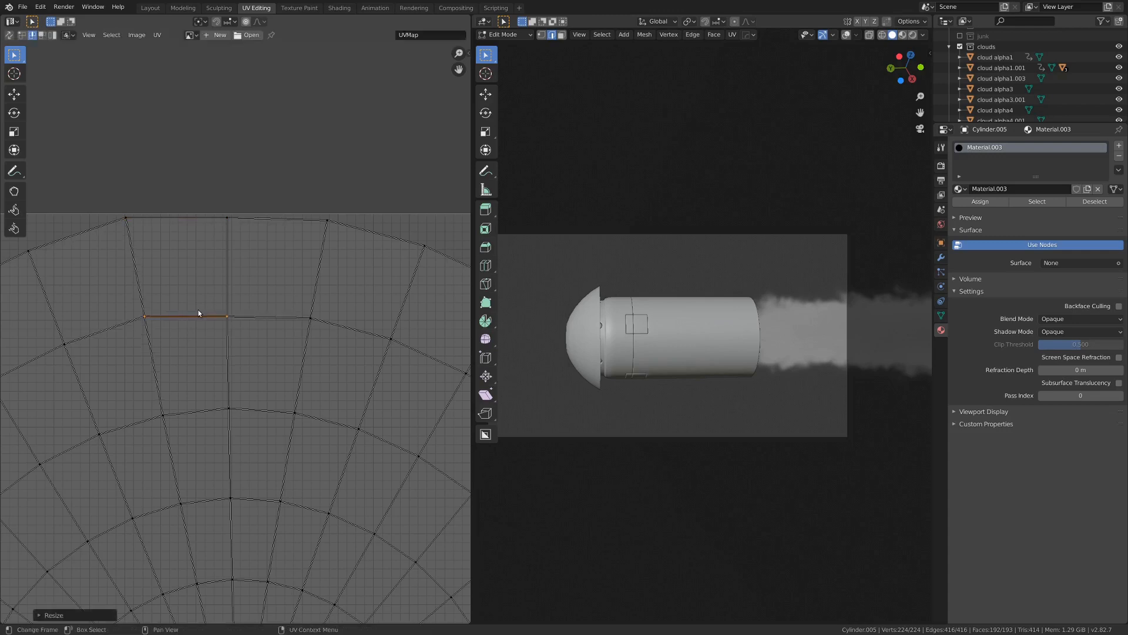
Straighten the same UV quad's left edge vertically by scaling it to 0 along X
left_click(133, 263)
key("s")
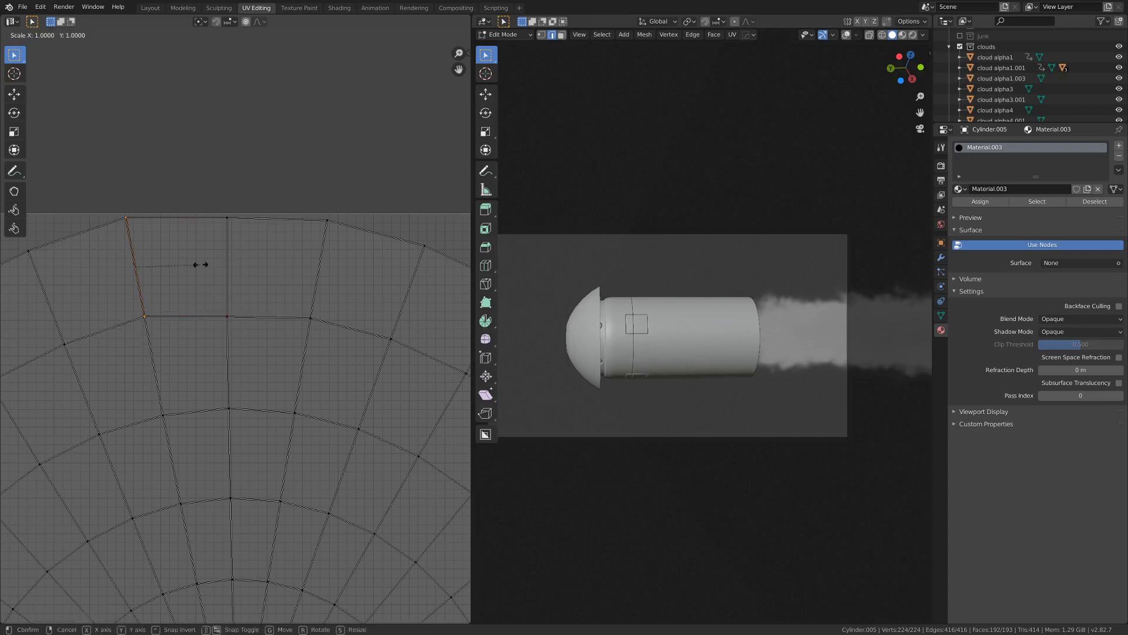
key("x")
key("0")
key("Return")
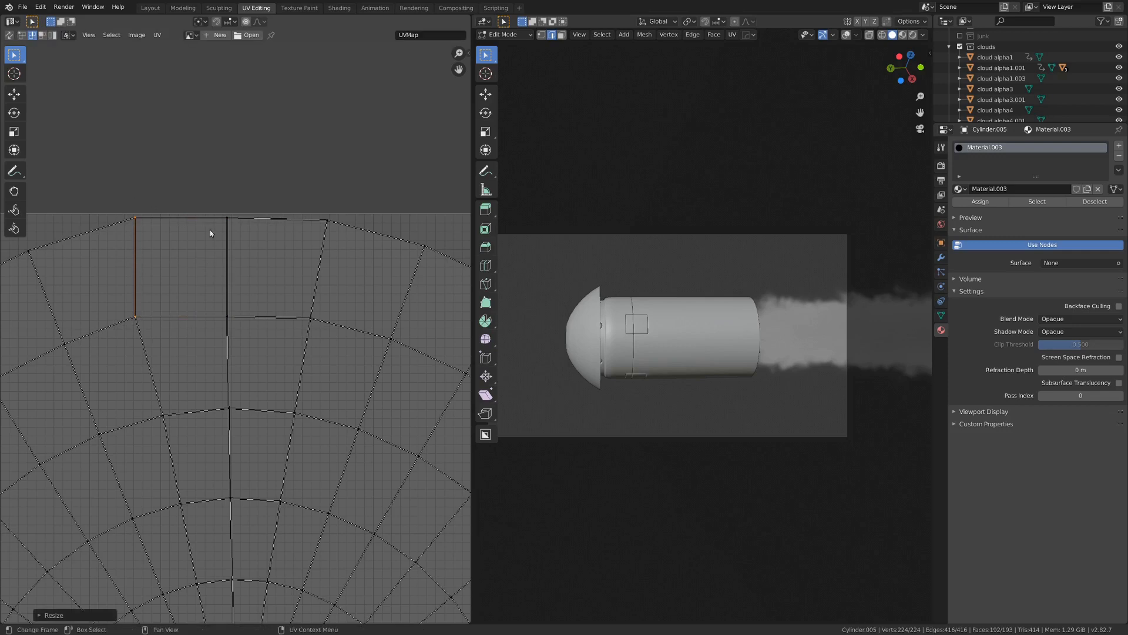
Switch the UVs to face selection, select the squared quad to make it active, and invert the selection
left_click(220, 273)
scroll(218, 302, "up", 1)
middle_click_drag(217, 303, 284, 375)
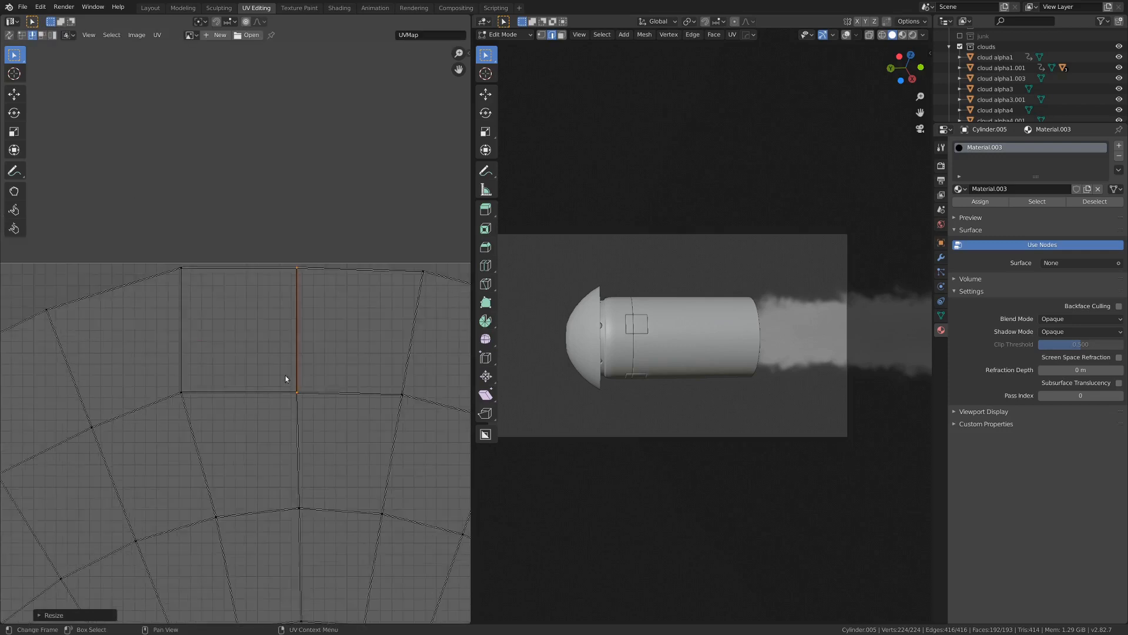
left_click(41, 35)
left_click(236, 306)
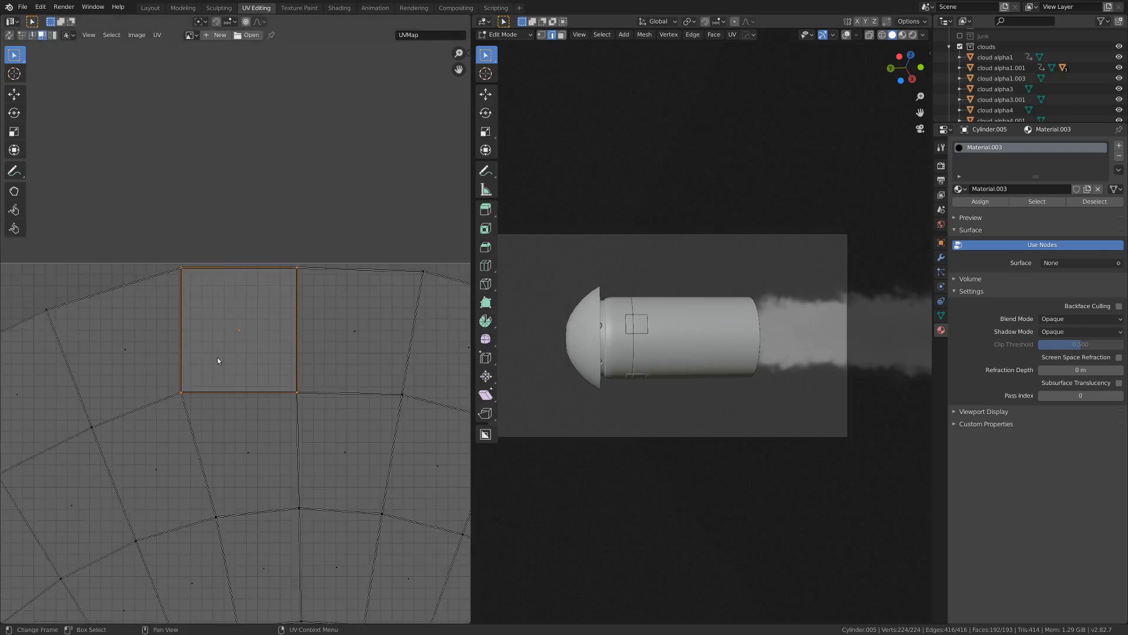
scroll(285, 295, "down", 9)
scroll(262, 334, "up", 2)
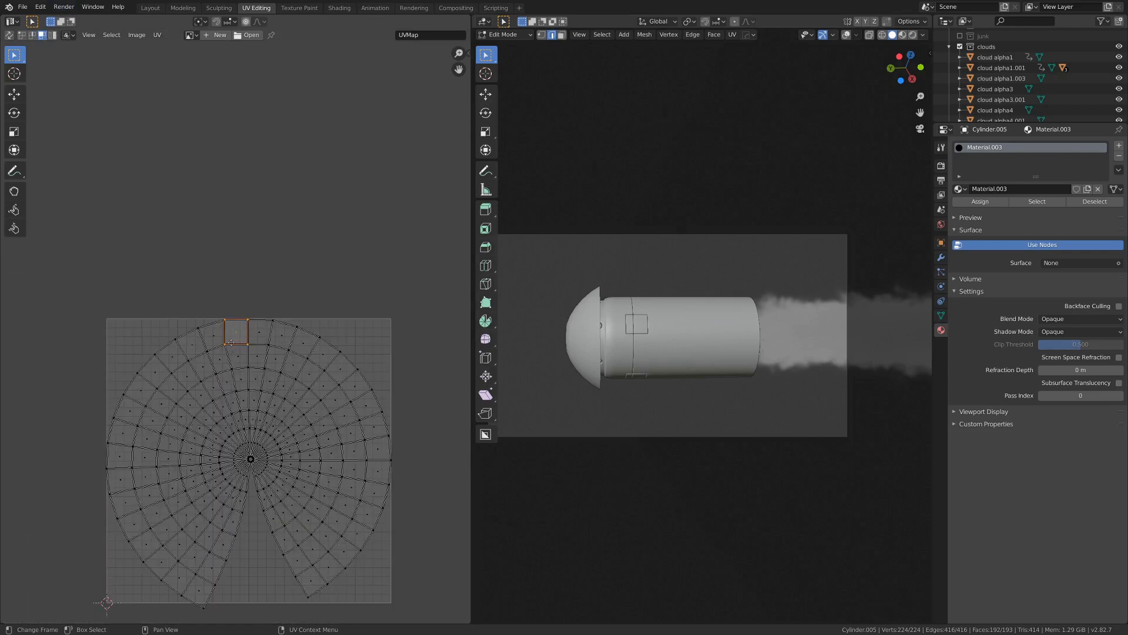
middle_click_drag(244, 352, 233, 301)
key("ctrl+i")
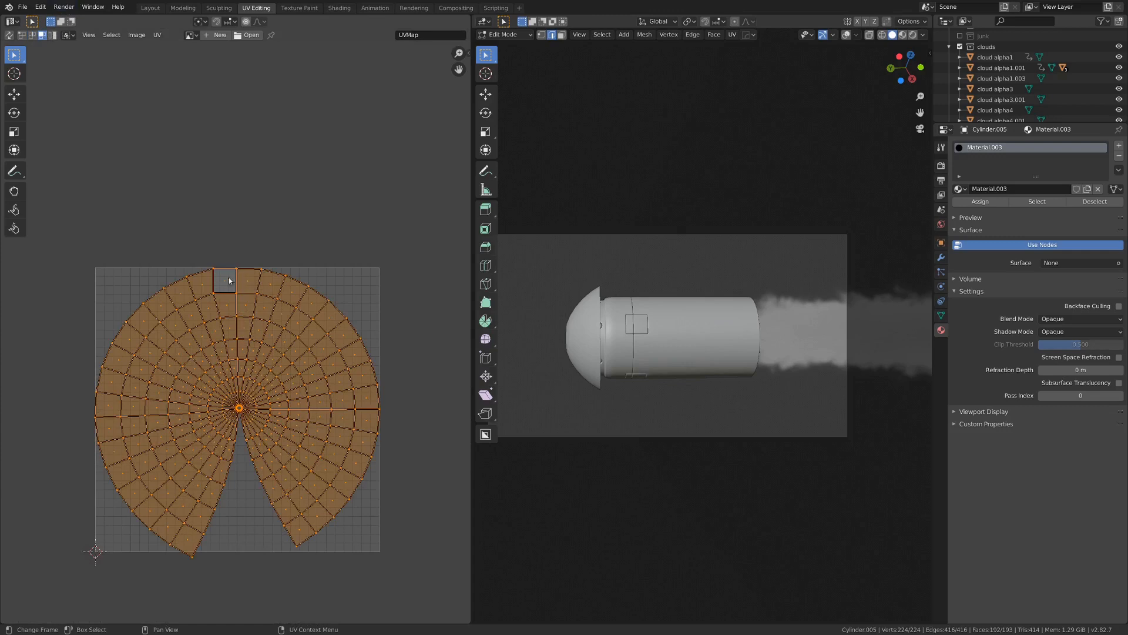
Apply Follow Active Quads to the dome's UVs with the Edge Length Mode set to Length Average
key("F3")
key("F3")
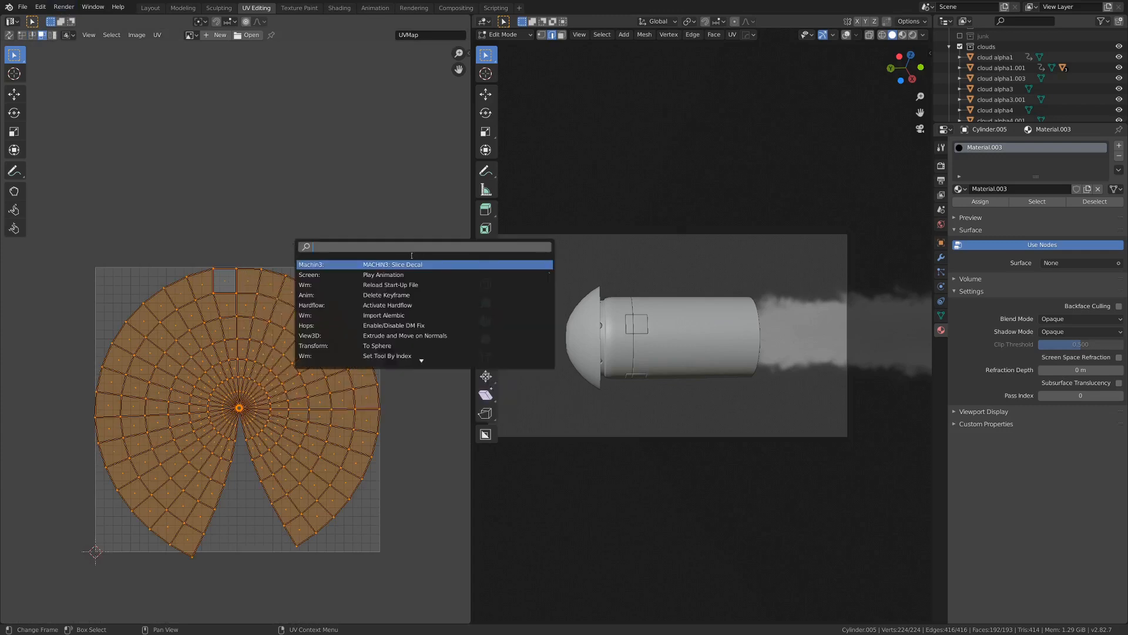
type("f")
key("BackSpace")
type("activ")
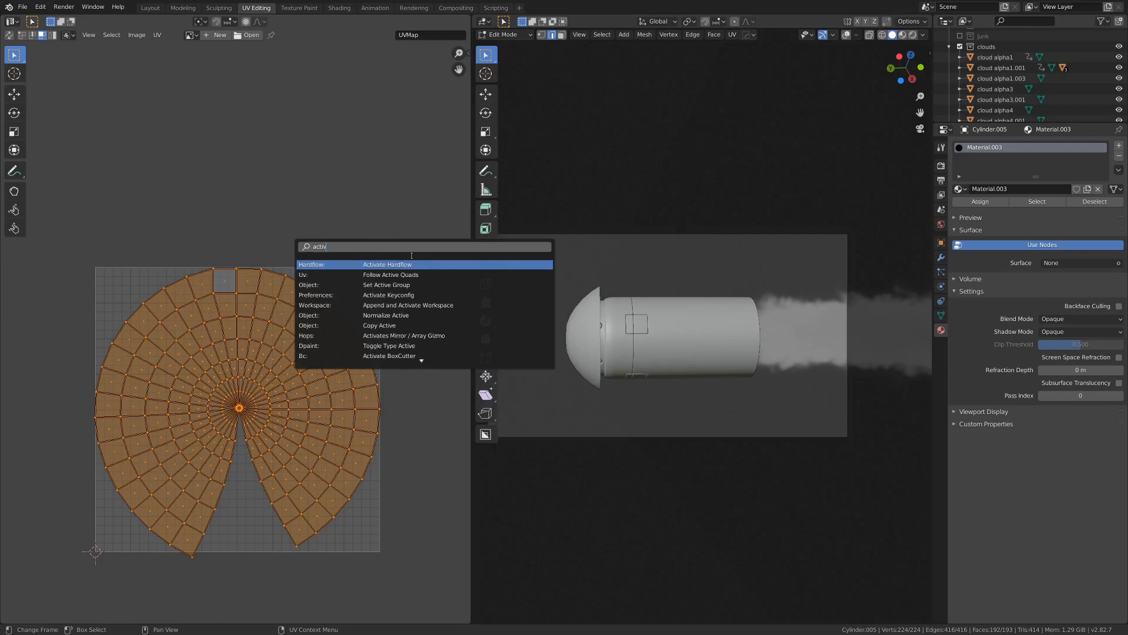
left_click(361, 275)
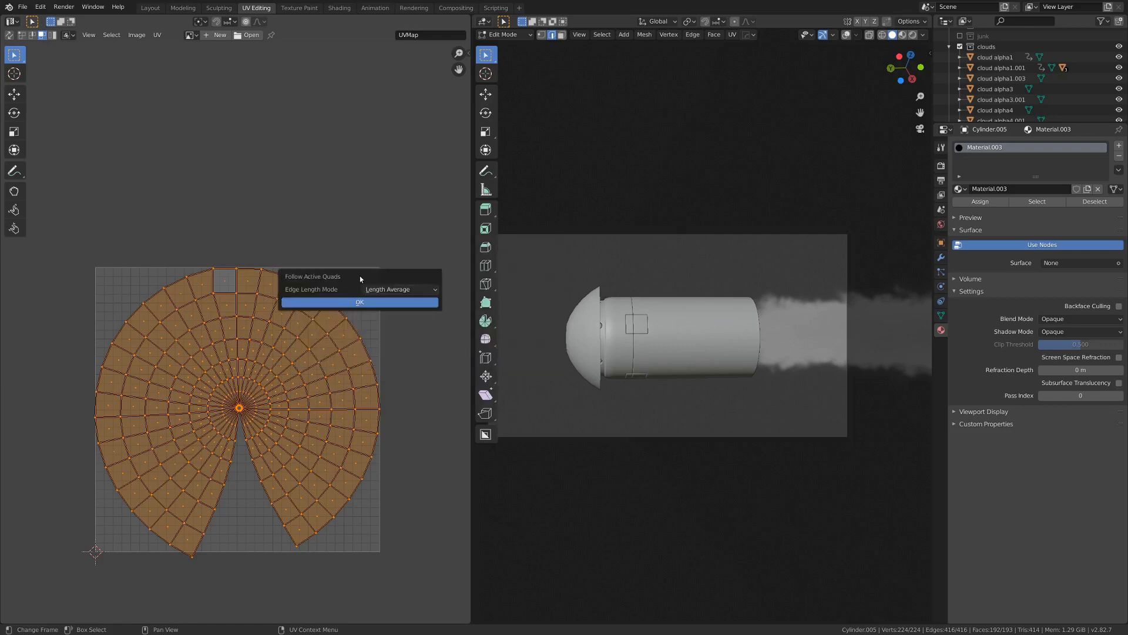
left_click(355, 303)
Scale the straightened UV grid down along X until it fits within the UV tile's width
scroll(276, 326, "down", 3)
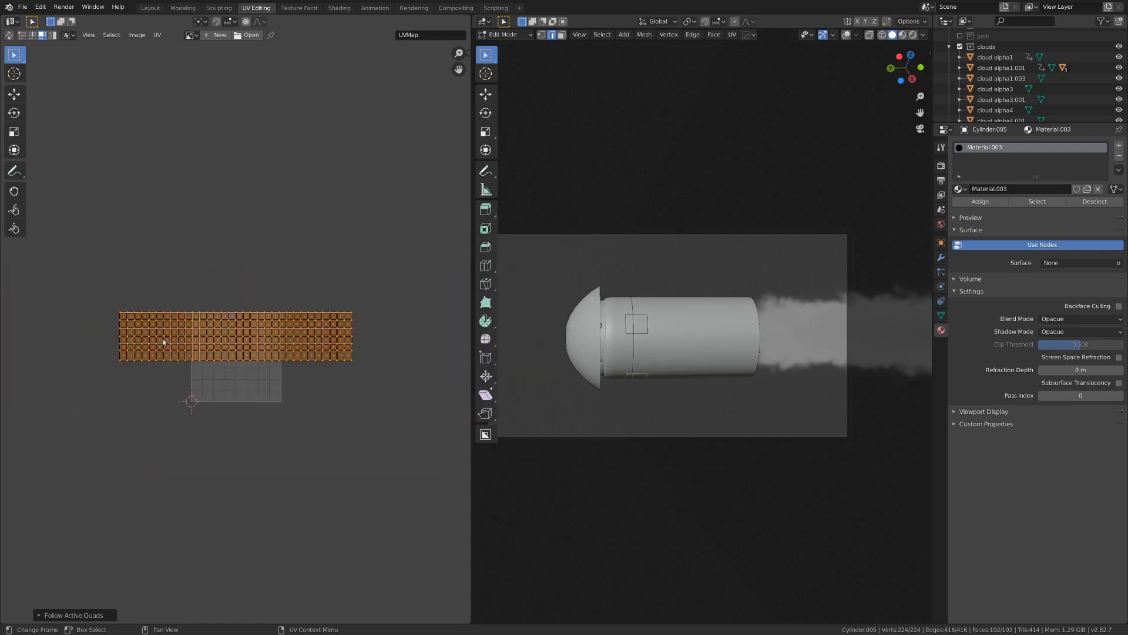
scroll(134, 390, "up", 3)
scroll(101, 339, "down", 1)
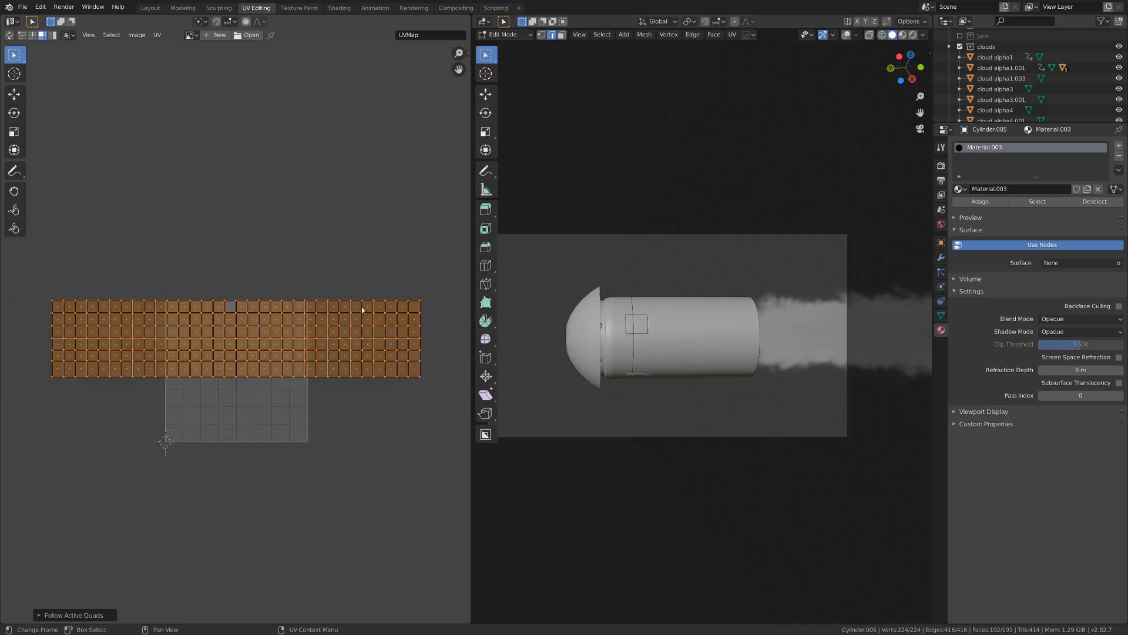
scroll(362, 310, "up", 2)
scroll(370, 310, "down", 2)
scroll(411, 274, "up", 2)
scroll(423, 280, "down", 3)
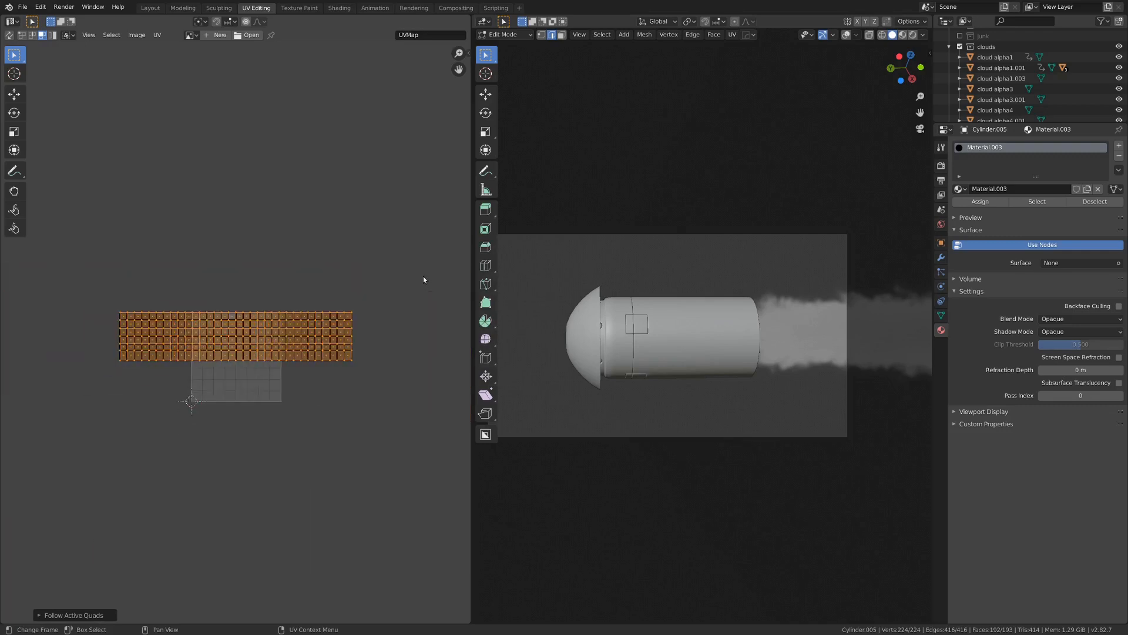
scroll(423, 280, "up", 1)
key("s")
key("x")
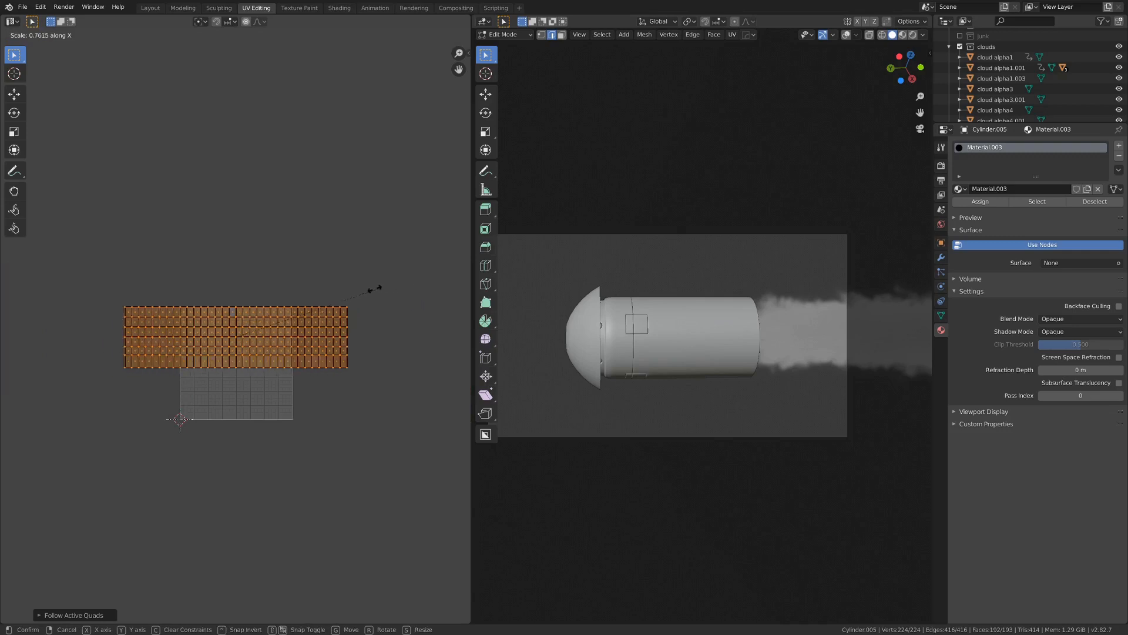
left_click(295, 309)
Move the UV grid down so it sits roughly in the middle of the UV tile
key("KP_Decimal")
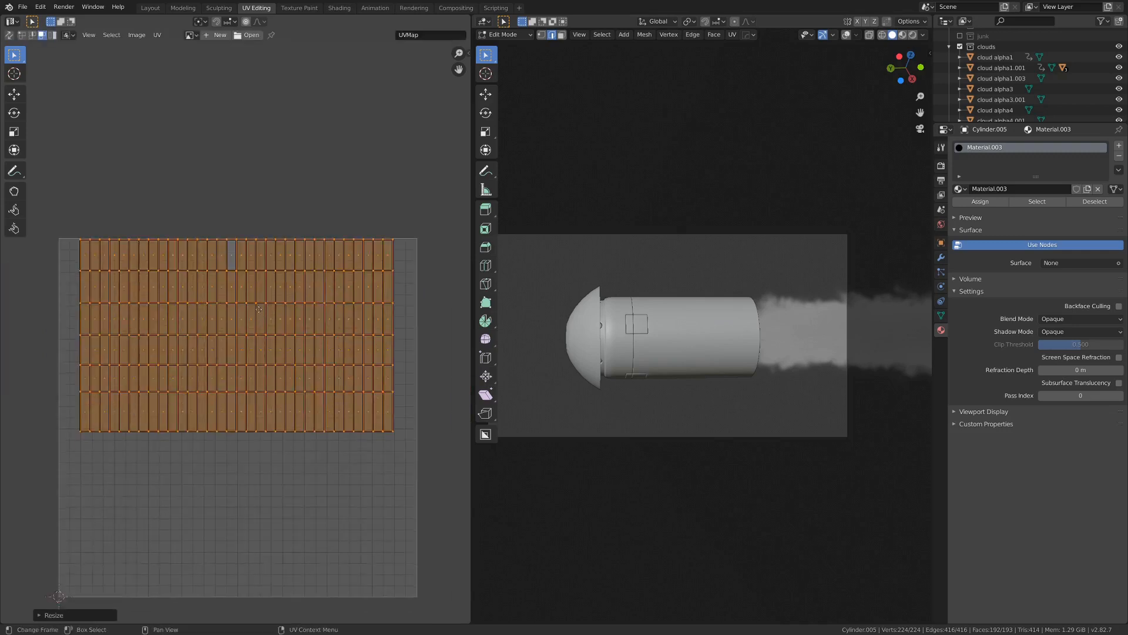
middle_click_drag(259, 310, 259, 228)
key("g")
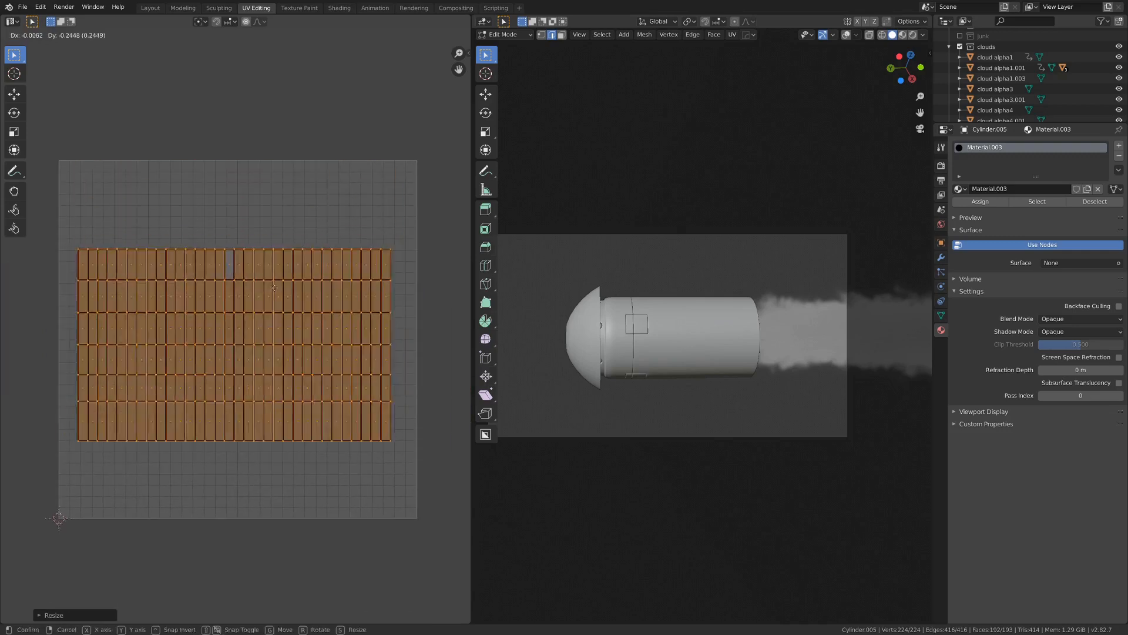
left_click(160, 328)
key("g")
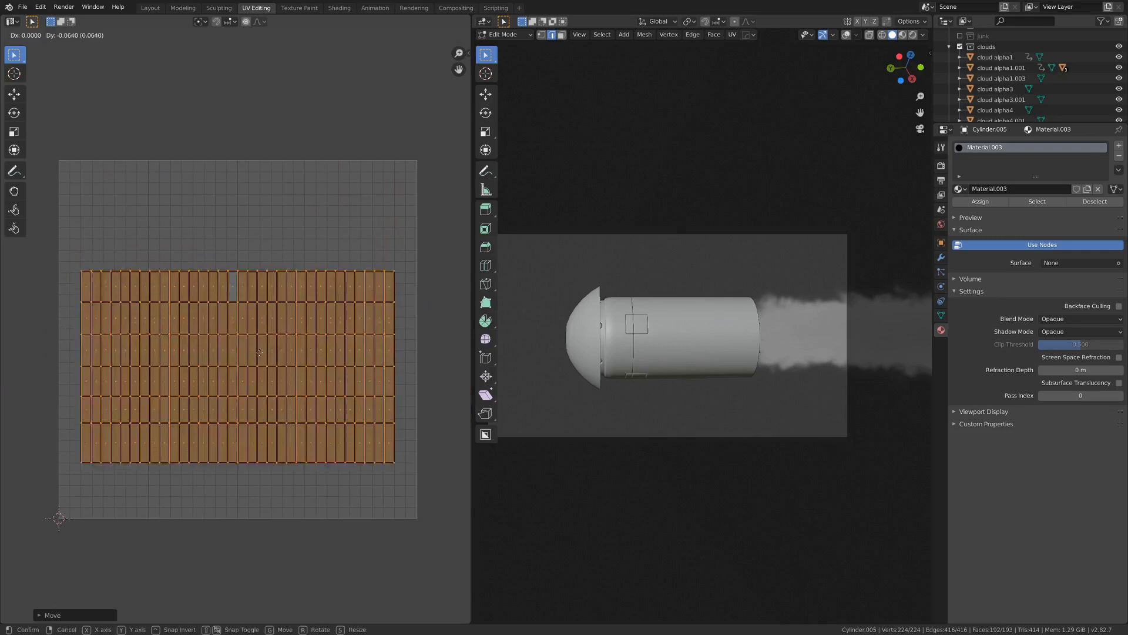
left_click(262, 371)
Open the Shading workspace to work on the dome's Material.003 node tree
left_click(346, 10)
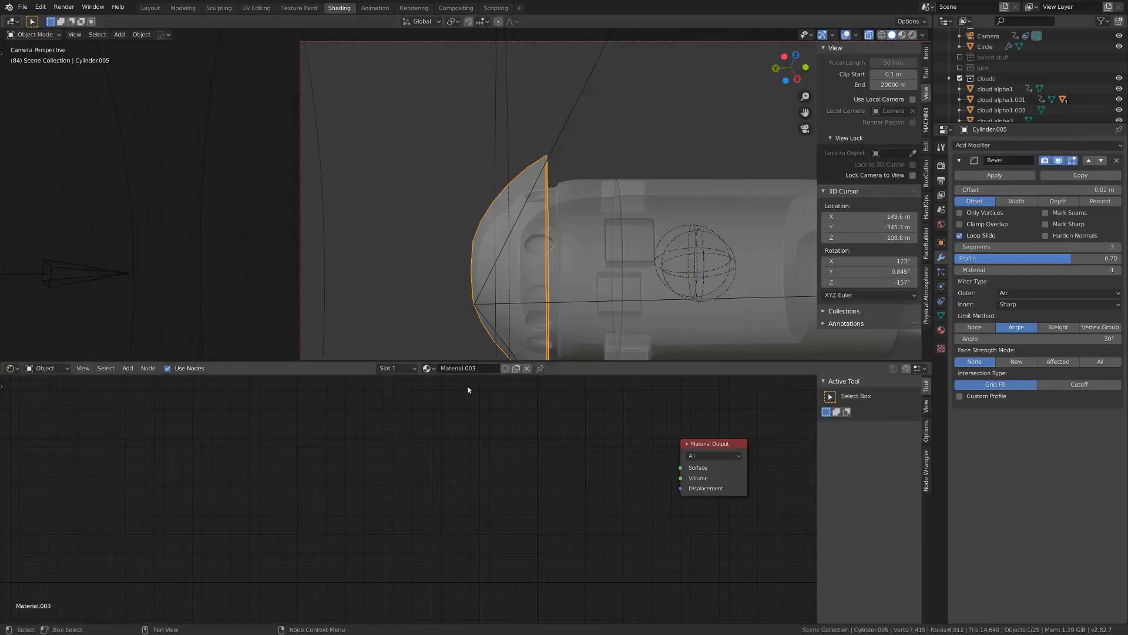
scroll(674, 513, "down", 5)
middle_click_drag(673, 512, 622, 512)
scroll(504, 458, "up", 7)
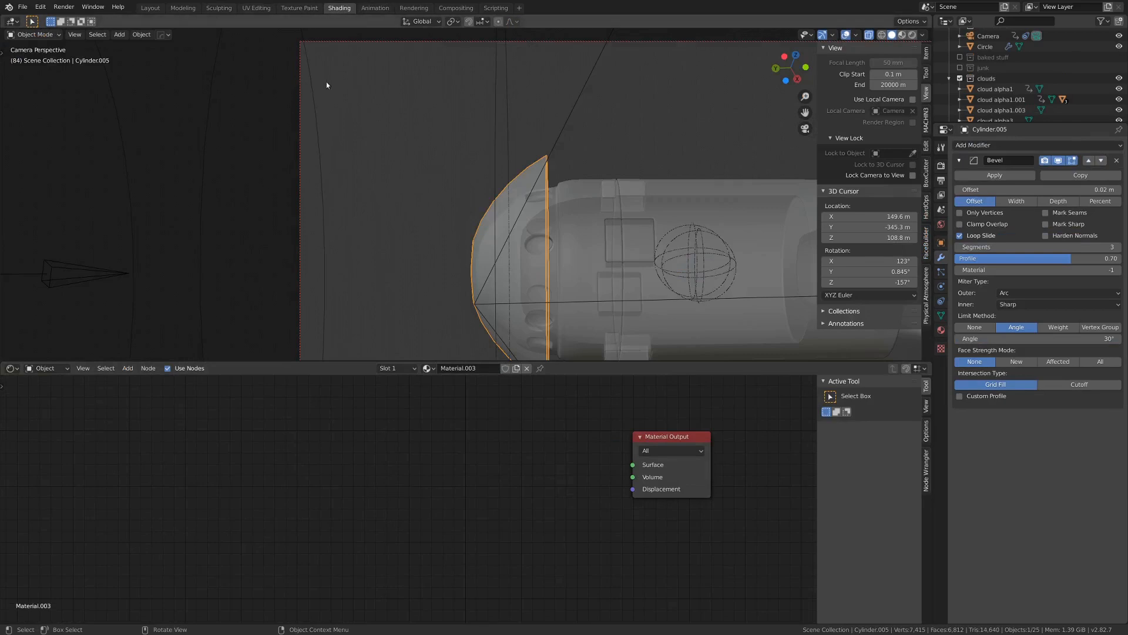
middle_click_drag(350, 450, 372, 482)
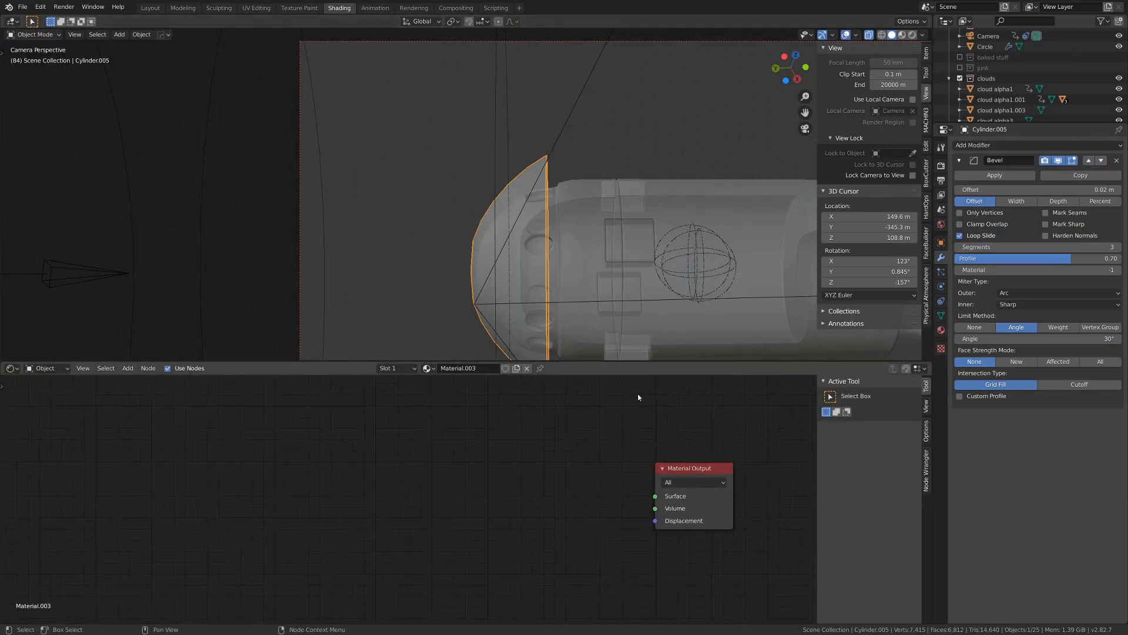
middle_click_drag(651, 497, 600, 502)
scroll(521, 464, "down", 2)
scroll(470, 483, "up", 3)
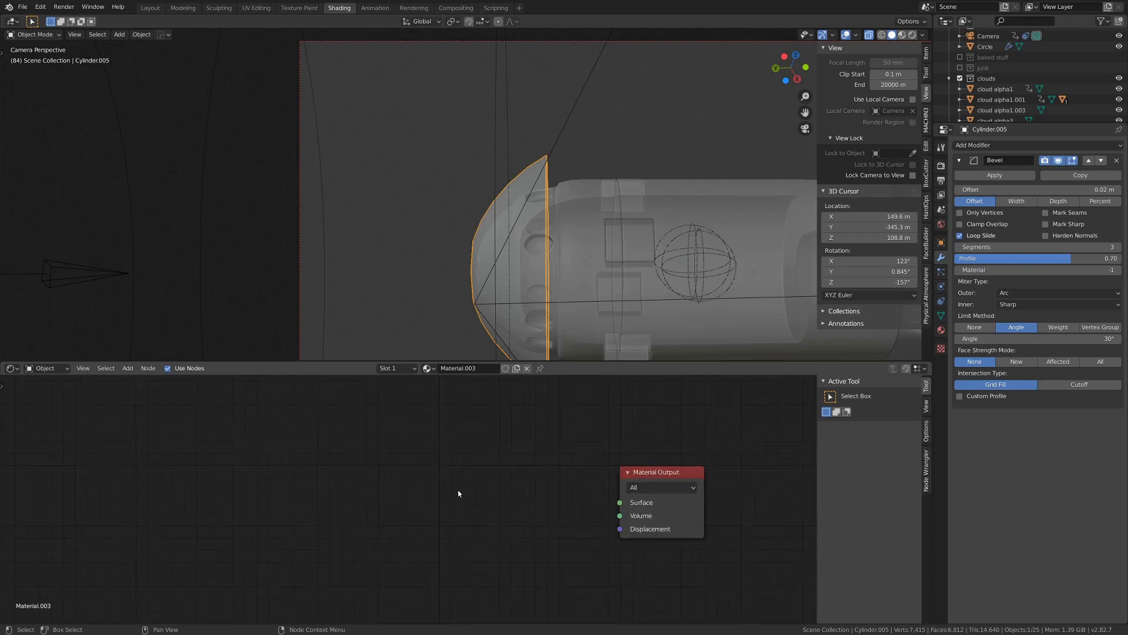
Add a Mix Shader node beside the Material Output node
key("shift+a")
mouse_move(442, 494)
mouse_move(400, 471)
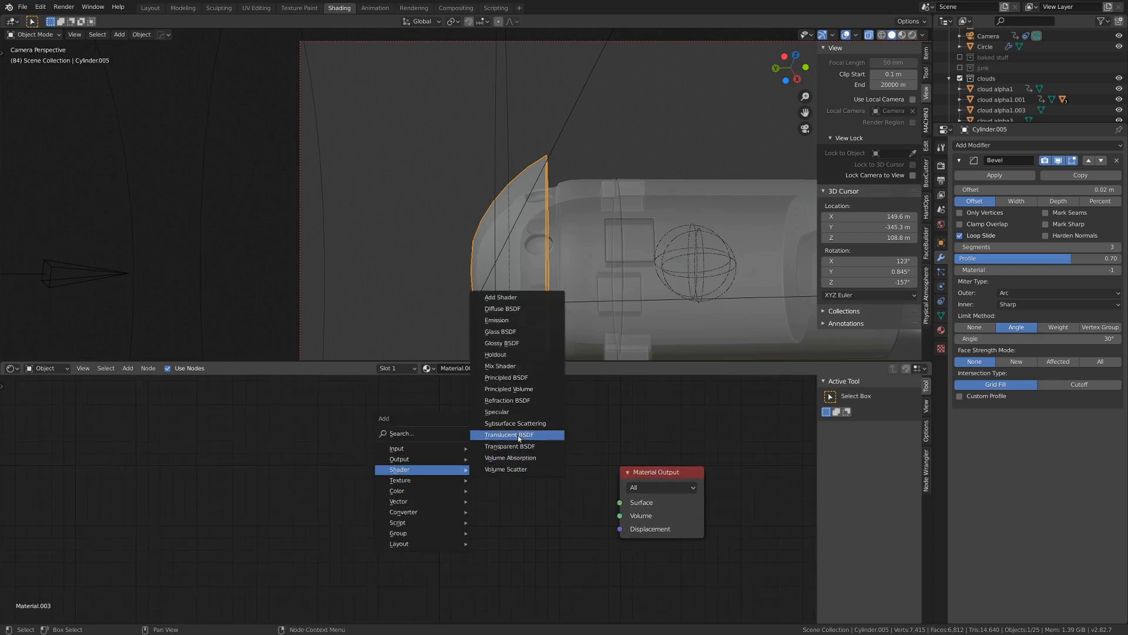
left_click(500, 365)
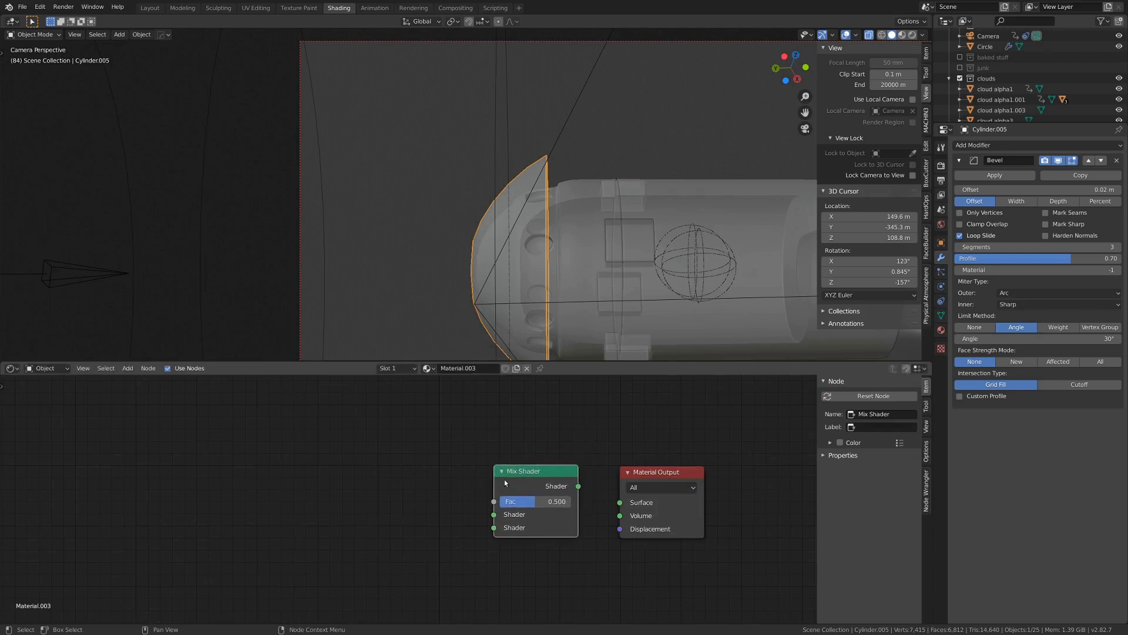
left_click(489, 493)
Add an Emission node and a Transparent BSDF node in front of the Mix Shader
middle_click_drag(393, 519, 442, 503)
scroll(450, 487, "up", 1)
key("shift+a")
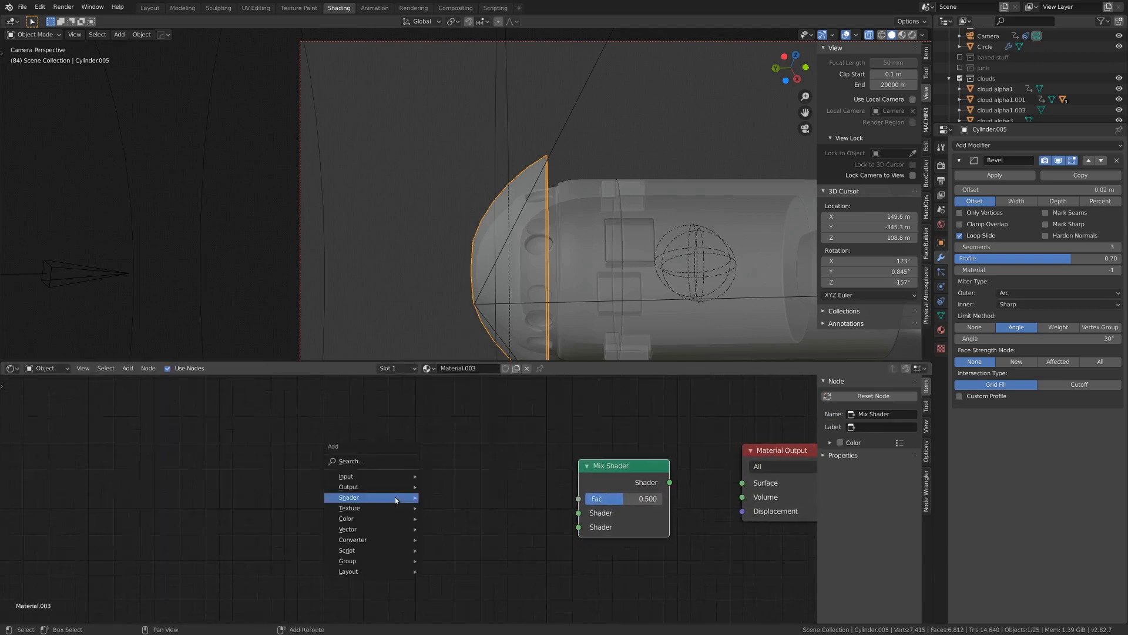
mouse_move(396, 497)
left_click(453, 348)
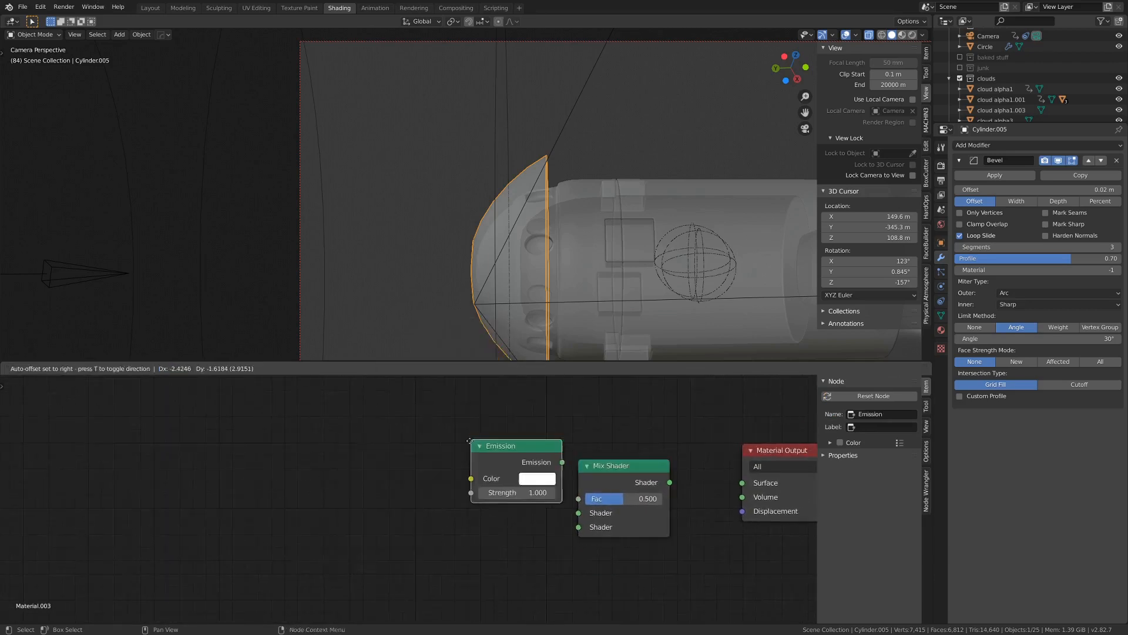
left_click(406, 516)
key("shift+a")
mouse_move(376, 459)
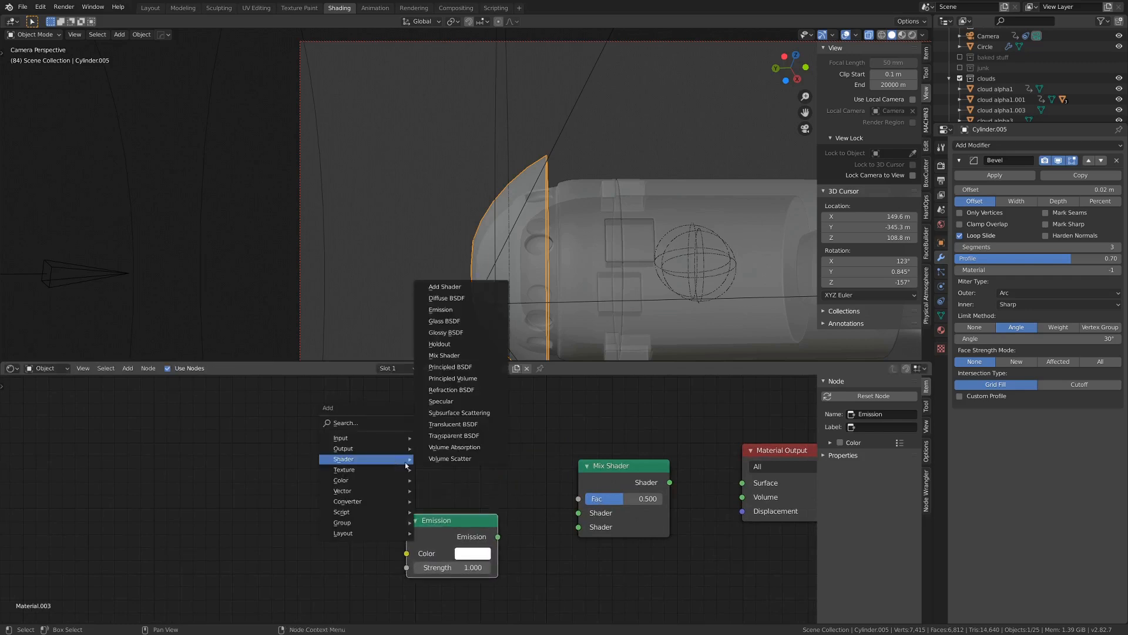
left_click(462, 437)
left_click(400, 455)
Connect Emission and Transparent BSDF to the Mix Shader's first and second Shader inputs, and the mix to the Material Output's Surface
left_click_drag(495, 554, 387, 436)
left_click_drag(446, 456, 442, 524)
left_click_drag(380, 420, 579, 512)
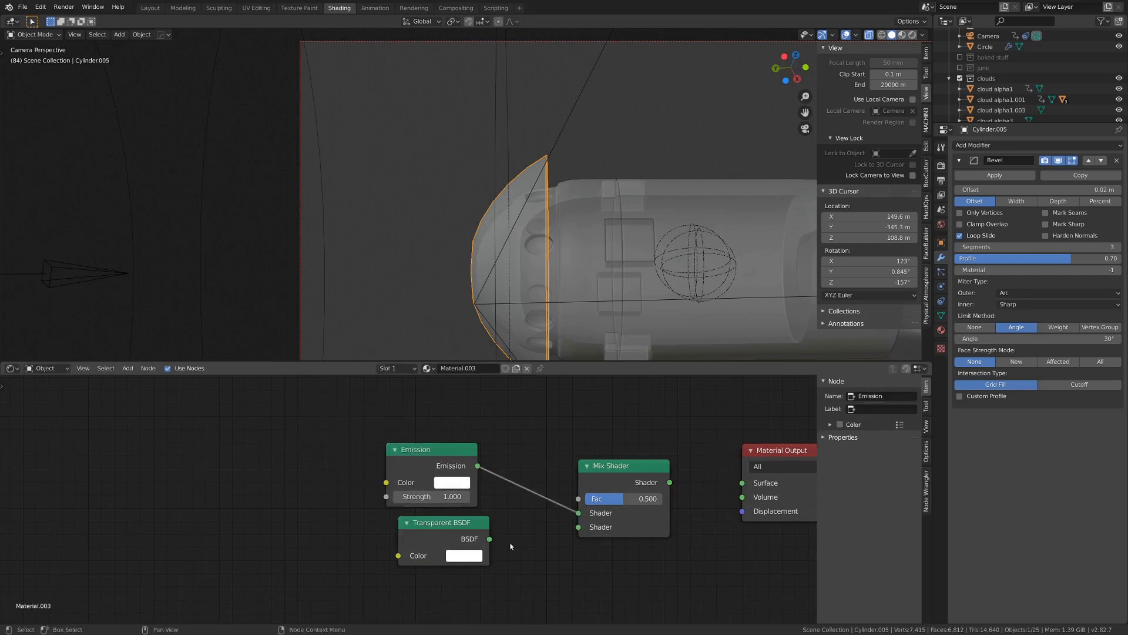
mouse_move(489, 539)
left_mouse_down()
mouse_move(605, 528)
mouse_move(489, 539)
left_mouse_up()
left_click_drag(672, 481, 737, 433)
Tidy the node layout by raising the Mix Shader and nudging the Emission and Transparent BSDF nodes closer to it
scroll(576, 439, "down", 4)
mouse_move(512, 440)
middle_mouse_down()
mouse_move(502, 504)
mouse_move(521, 443)
middle_mouse_up()
scroll(513, 495, "up", 3)
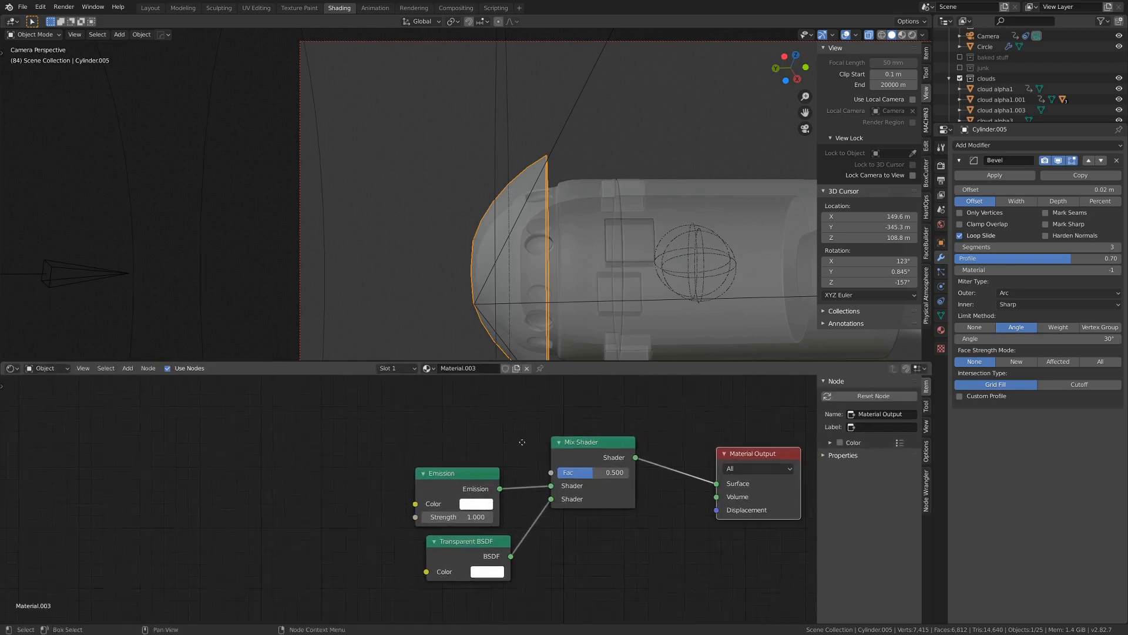
left_click_drag(573, 465, 575, 438)
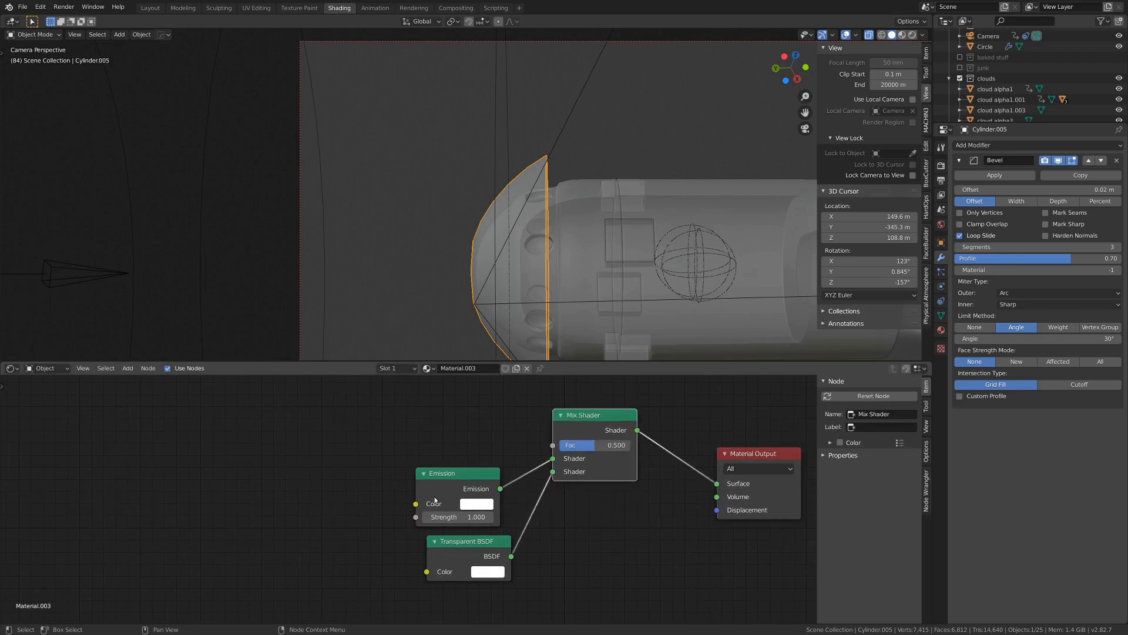
left_click_drag(446, 502, 450, 499)
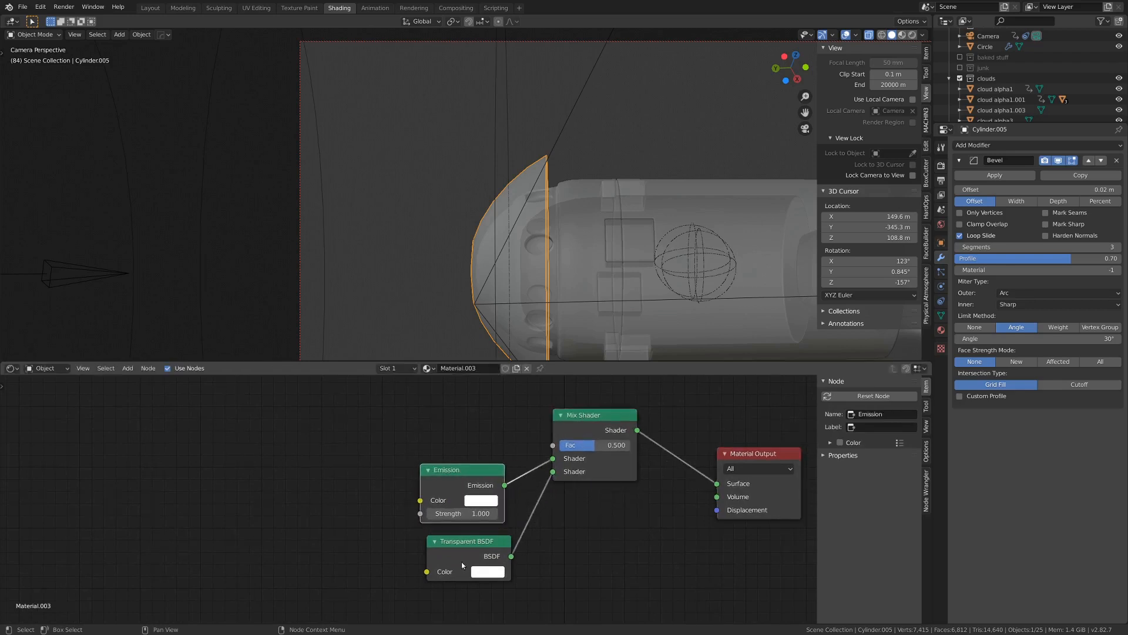
left_click_drag(463, 565, 460, 562)
left_click_drag(554, 445, 277, 423)
middle_click_drag(324, 422, 380, 445)
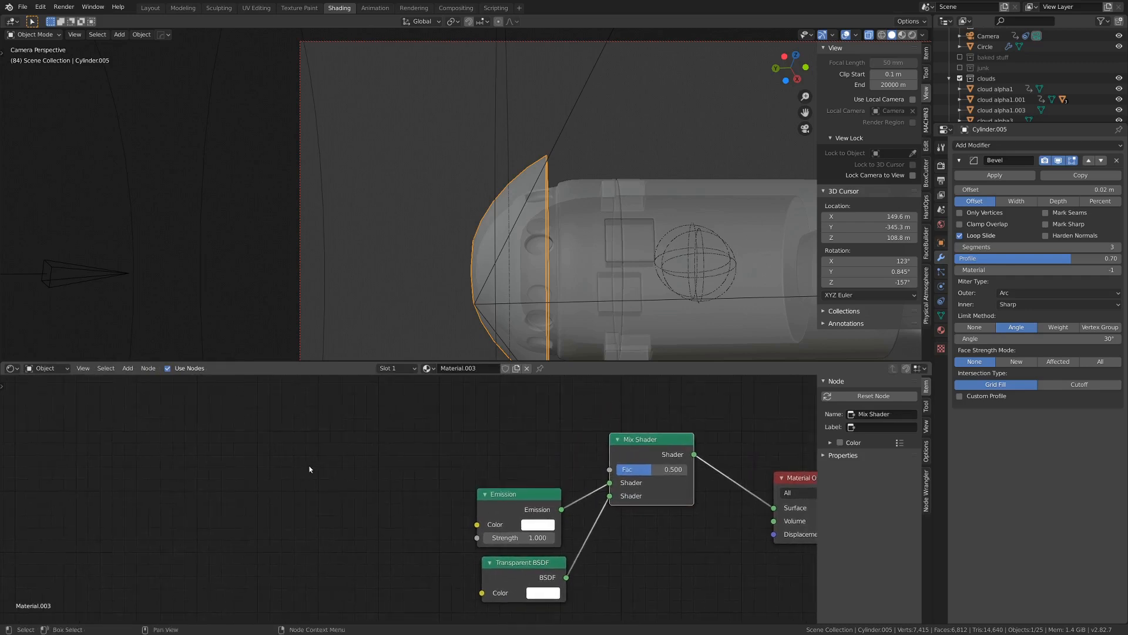
Add an Image Texture node in front of the Emission and Transparent BSDF nodes
key("shift+a")
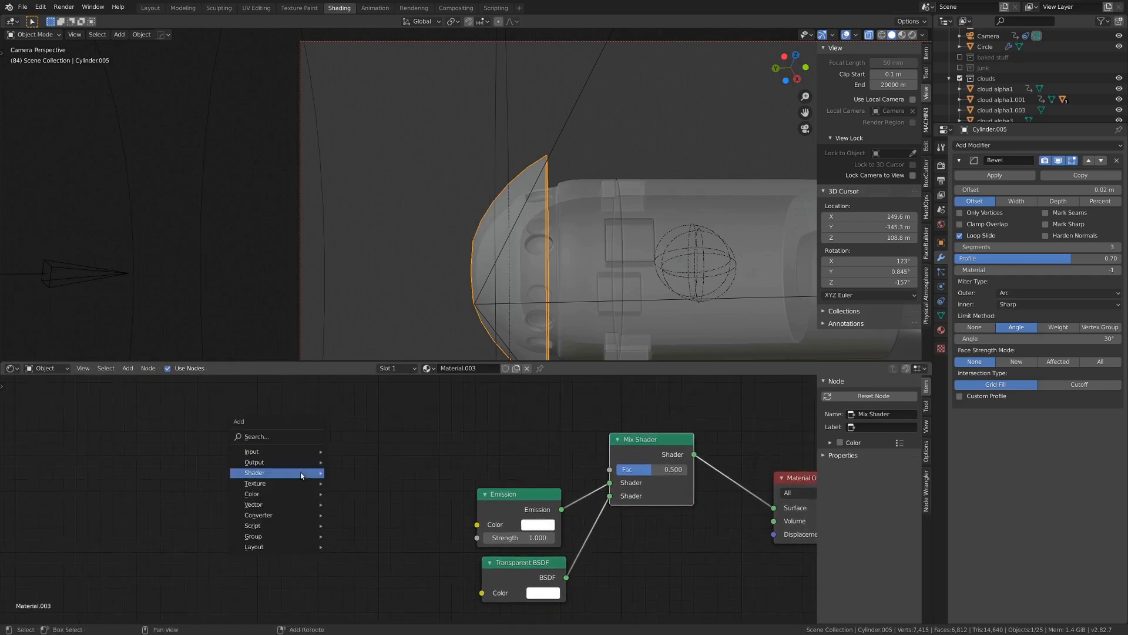
mouse_move(284, 484)
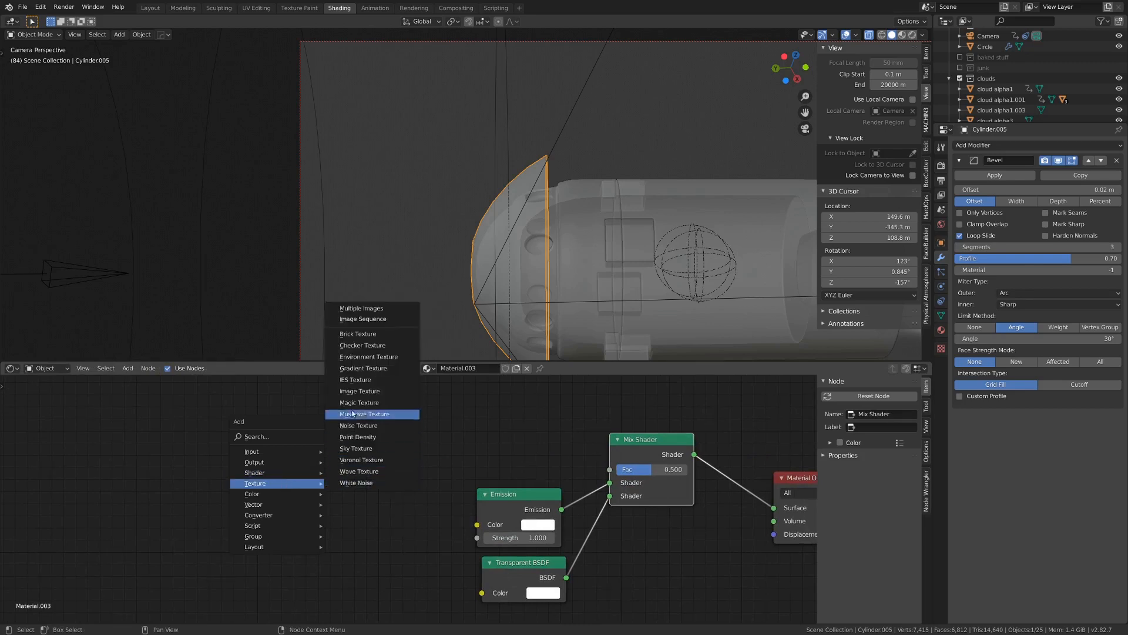
left_click(360, 391)
left_click(350, 481)
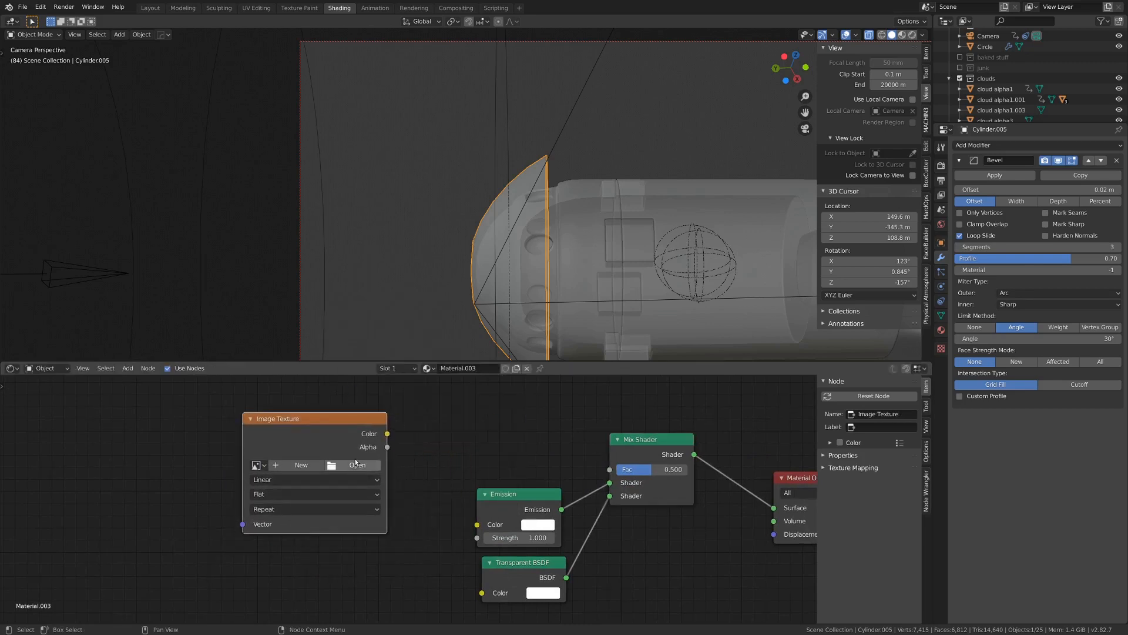
Load all the images in the looped folder inside atmos img seq into the Image Texture node as an image sequence
left_click(355, 465)
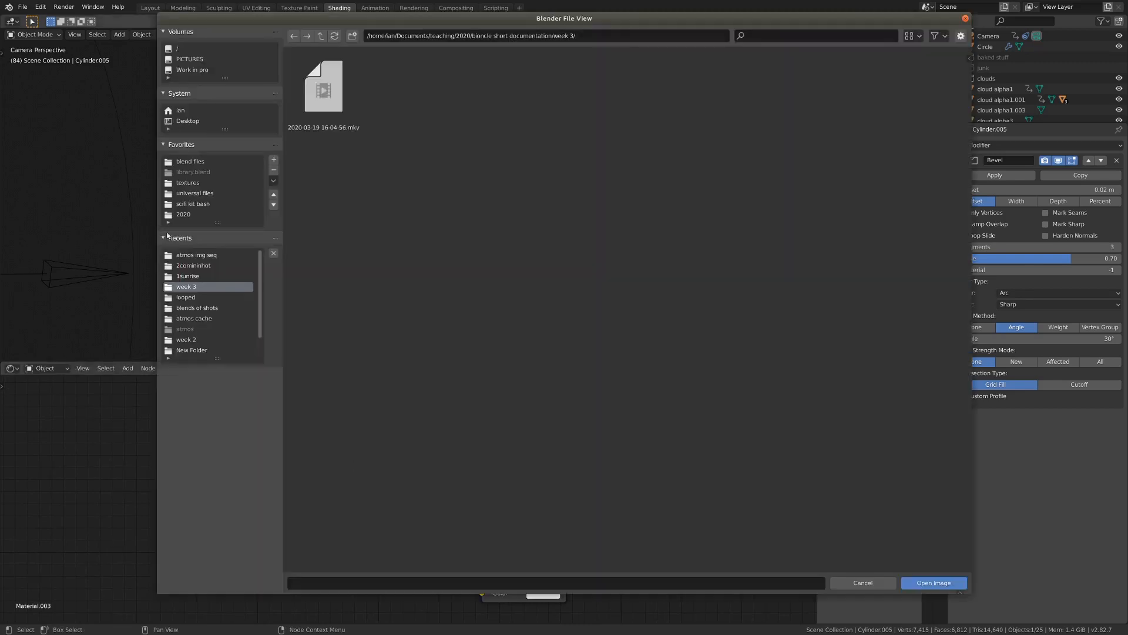
left_click(195, 255)
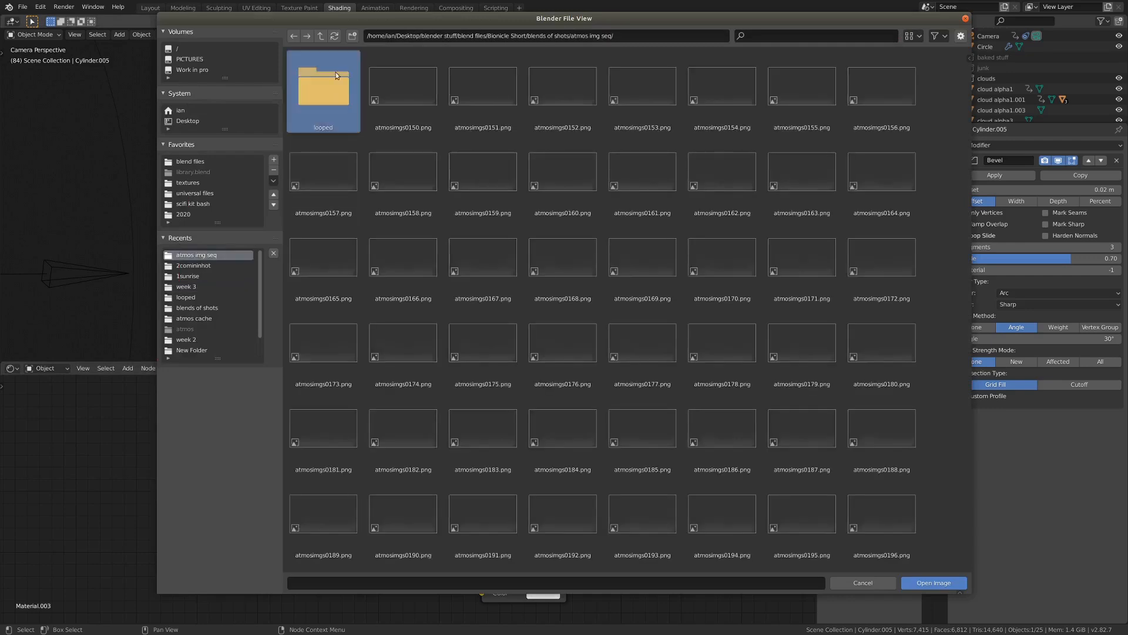
double_click(333, 75)
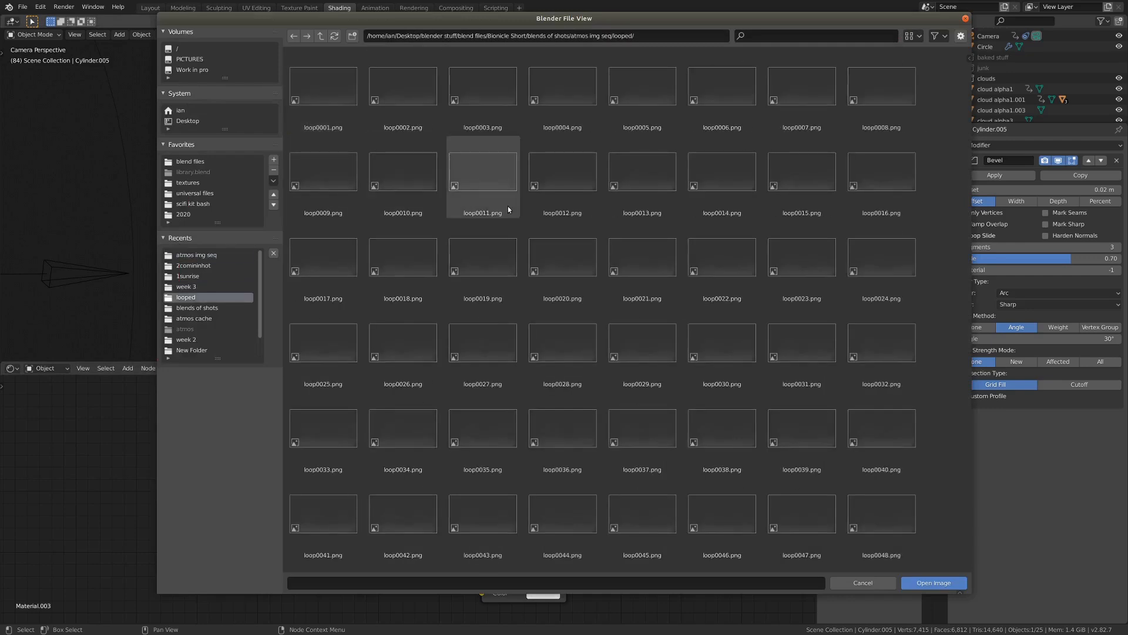
key("a")
left_click(936, 582)
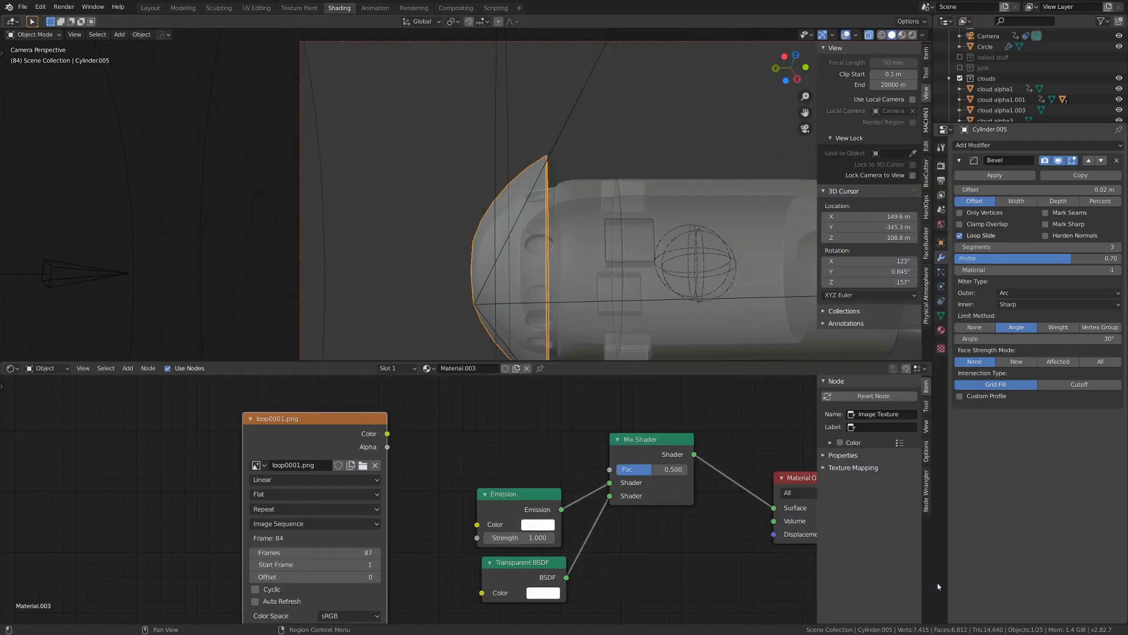
Enable Cyclic and Auto Refresh for the image sequence and reposition its node in front of the shader nodes
scroll(444, 420, "down", 1)
middle_click_drag(355, 495, 446, 481)
left_click_drag(401, 419, 405, 406)
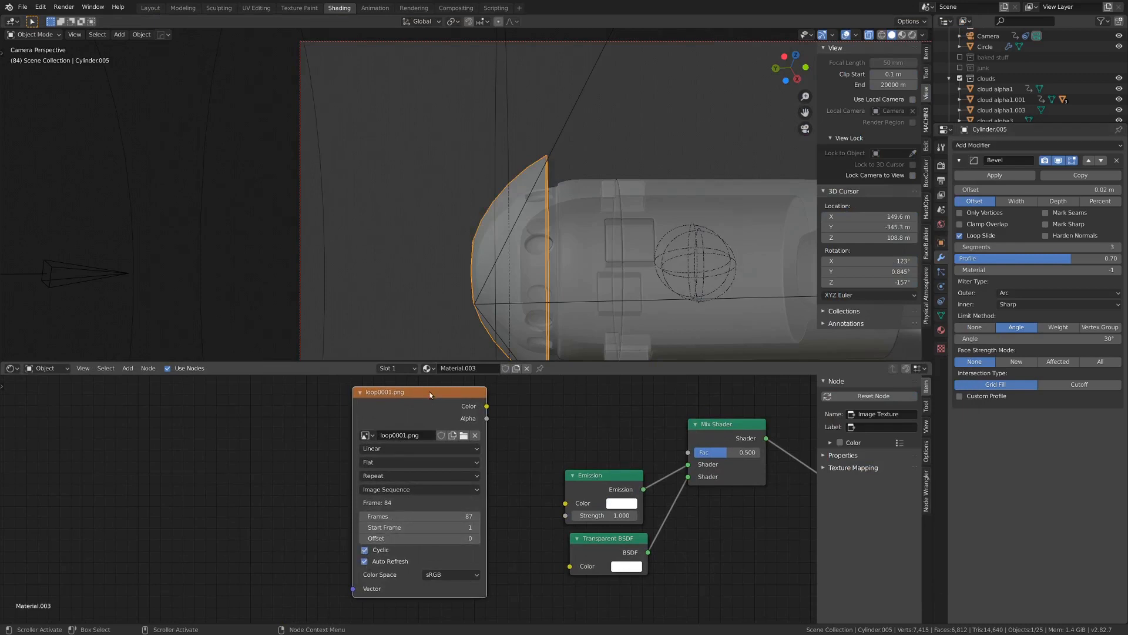
left_click_drag(429, 391, 425, 399)
middle_click_drag(451, 401, 439, 400)
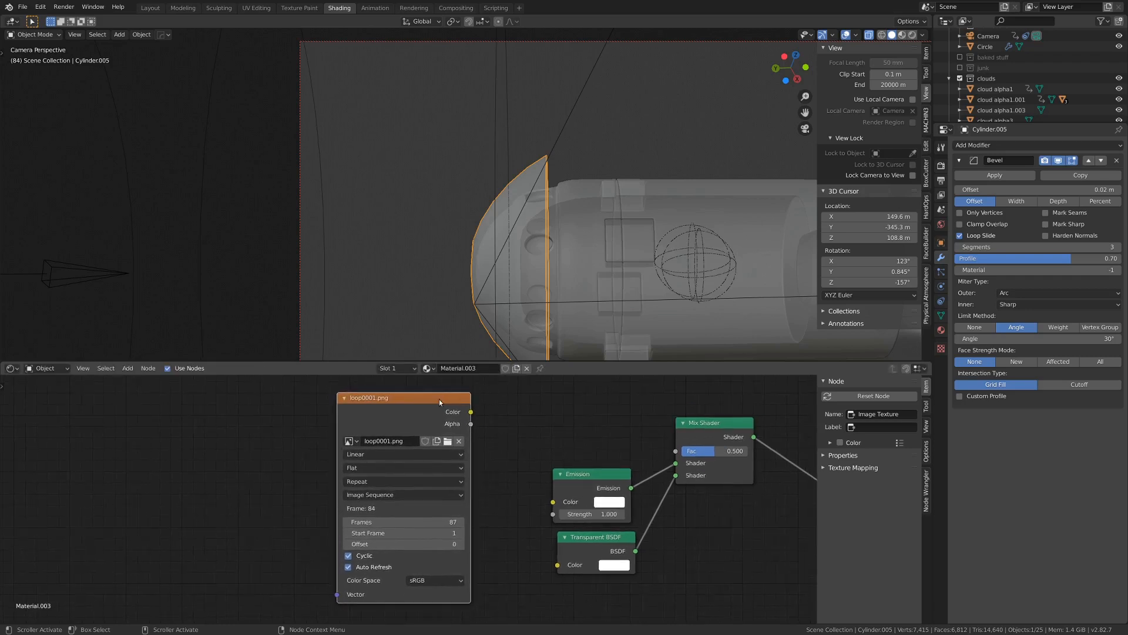
Search the add-on preferences for "node" to check that Node Wrangler is enabled, and close the preferences
left_click(40, 7)
left_click(80, 155)
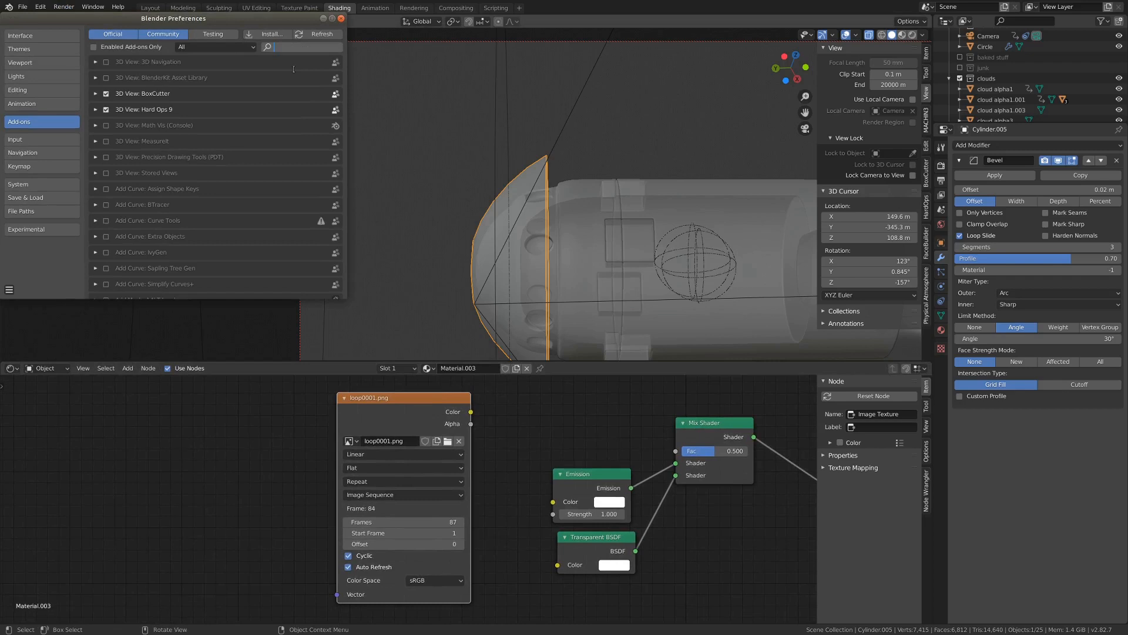
type("node")
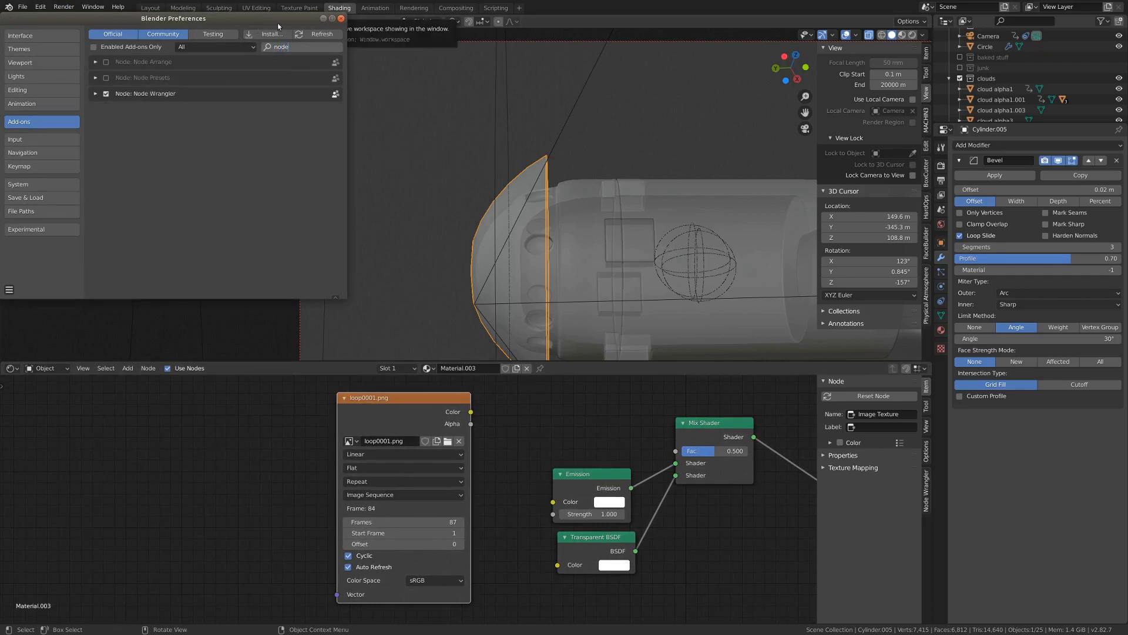
left_click(341, 19)
Adjust the image node's position and preview its Color output directly through a Node Wrangler Viewer
scroll(423, 426, "up", 1)
middle_click_drag(422, 426, 401, 446)
left_click_drag(384, 429, 374, 410)
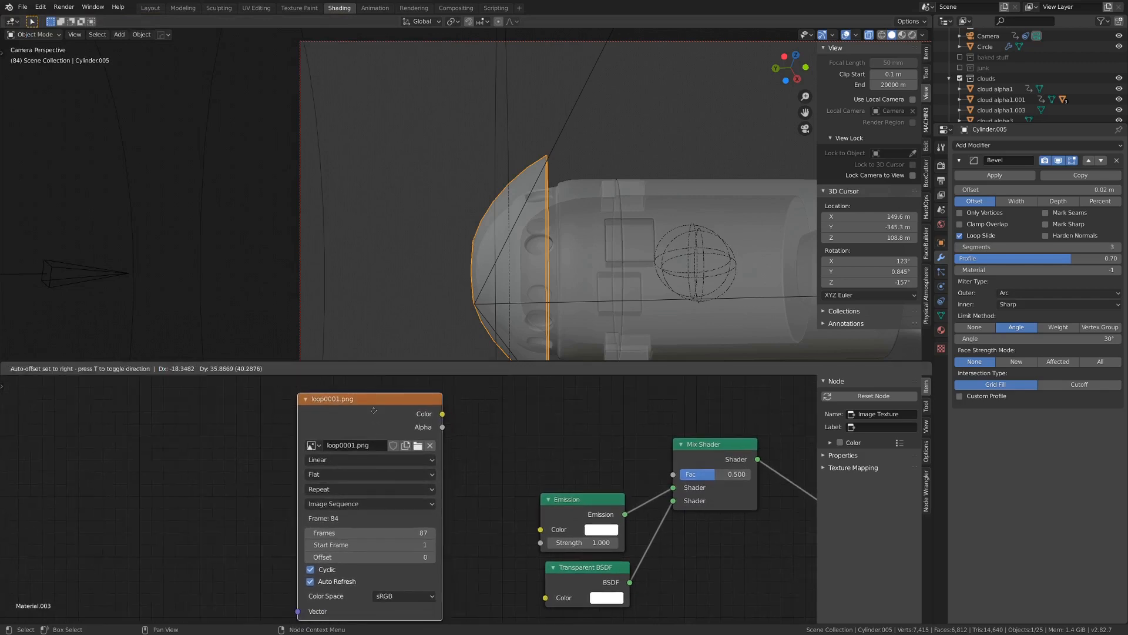
middle_click_drag(374, 410, 375, 425)
left_click(375, 426, "ctrl+shift")
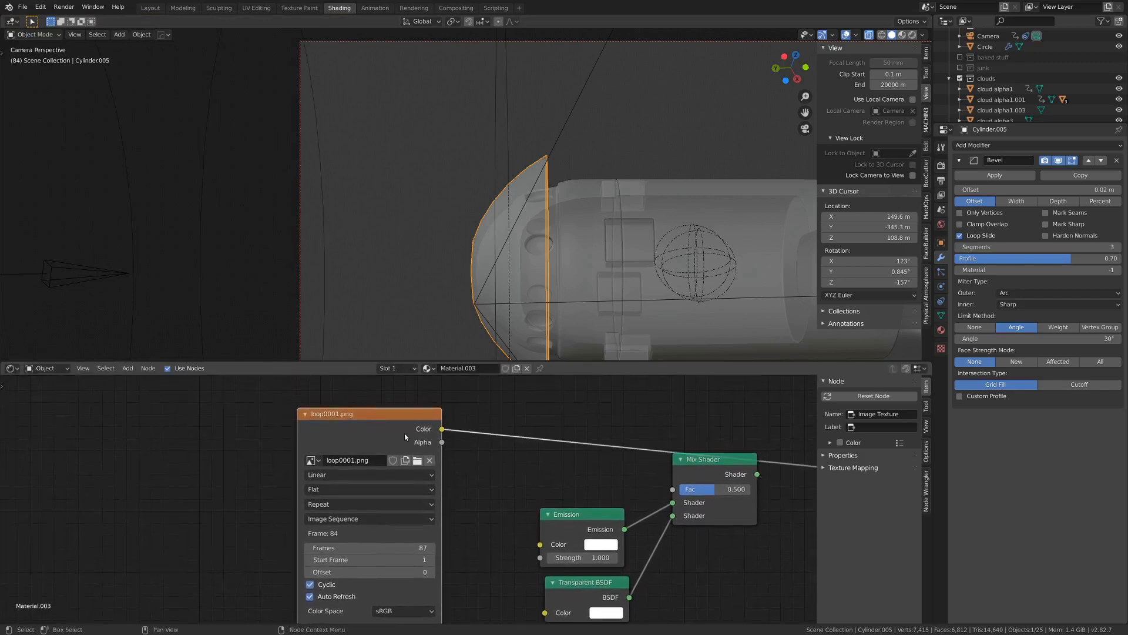
Switch the viewport to rendered shading and examine how the texture wraps around the dome from the front and side
scroll(406, 436, "down", 2)
left_click_drag(349, 456, 346, 431)
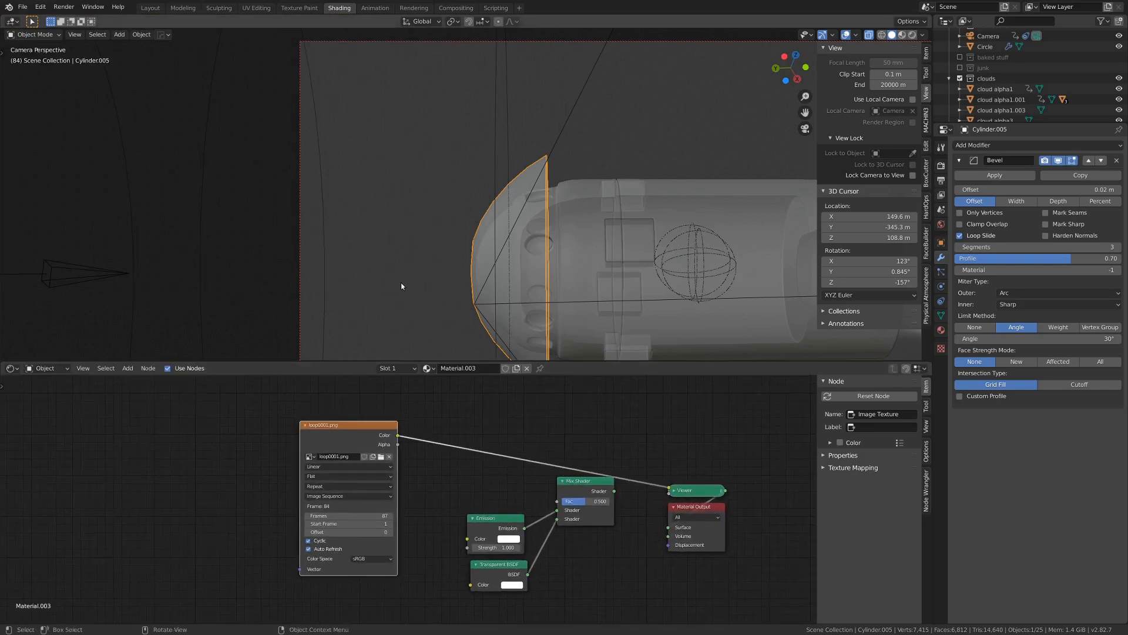
scroll(403, 284, "down", 2)
scroll(403, 285, "up", 1)
key("z")
left_click(490, 229)
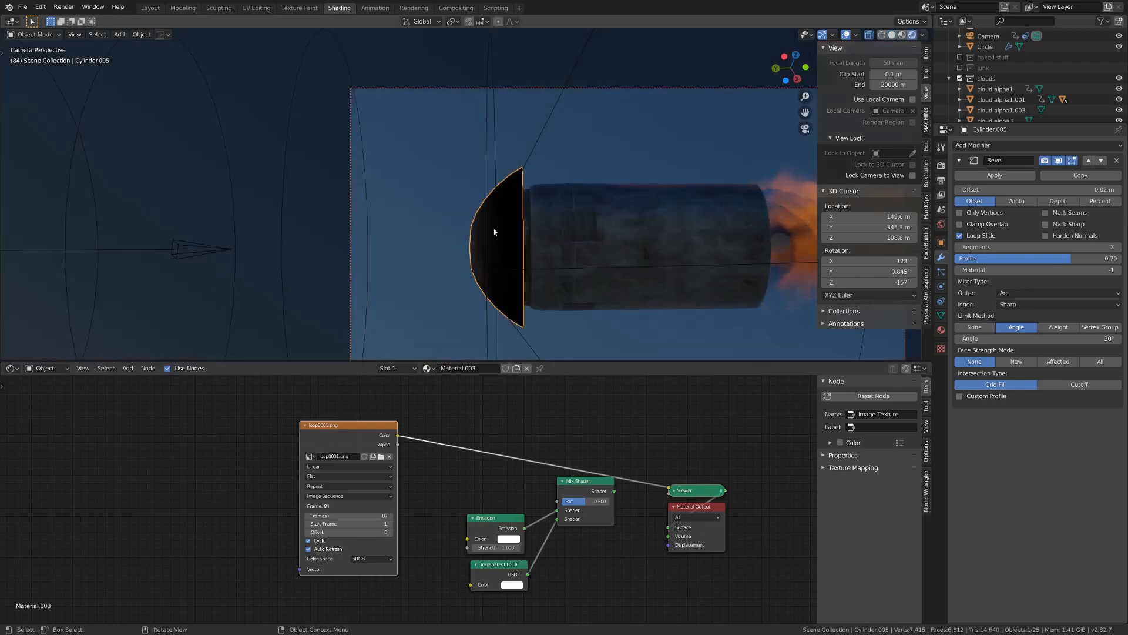
mouse_move(494, 230)
middle_mouse_down()
mouse_move(395, 261)
mouse_move(434, 266)
mouse_move(479, 189)
mouse_move(539, 223)
middle_mouse_up()
scroll(396, 260, "up", 2)
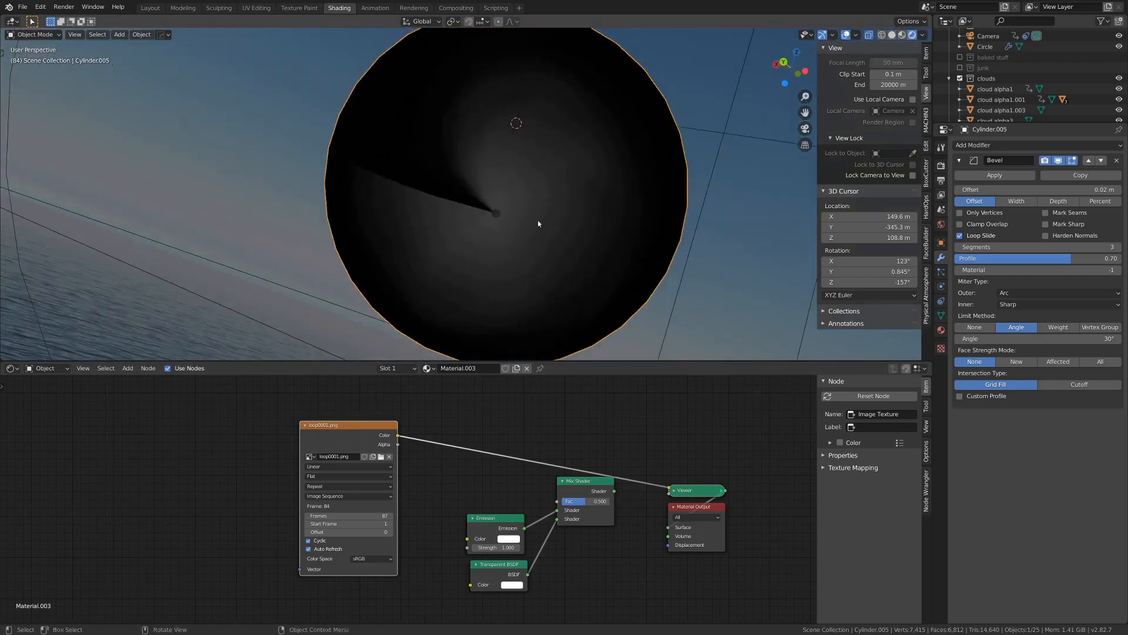
scroll(446, 468, "down", 2)
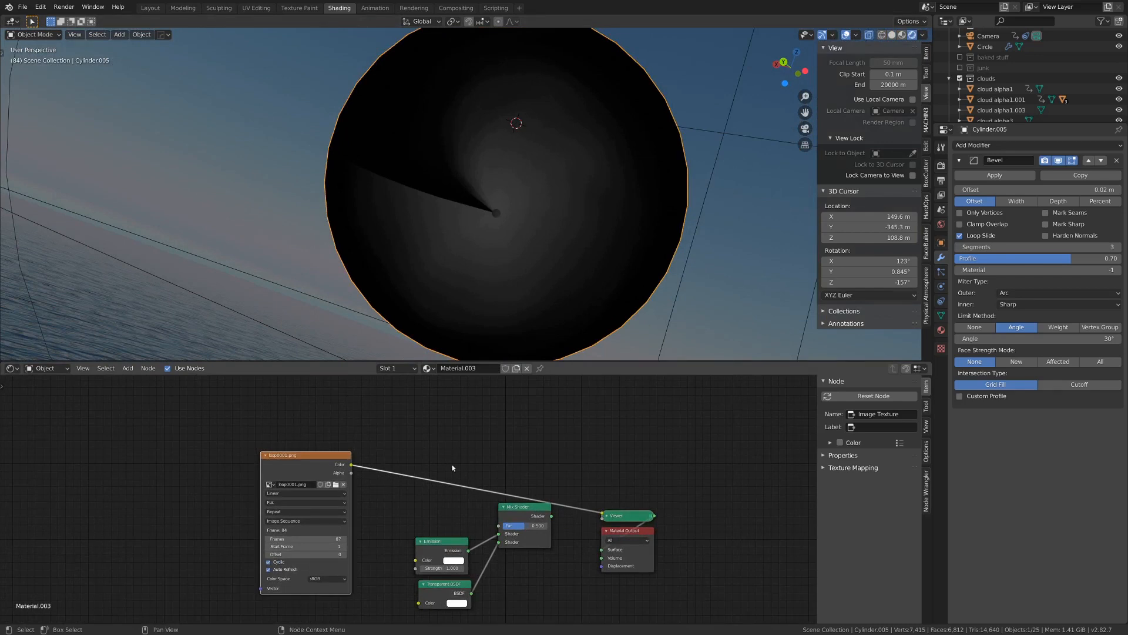
middle_click_drag(494, 188, 269, 272)
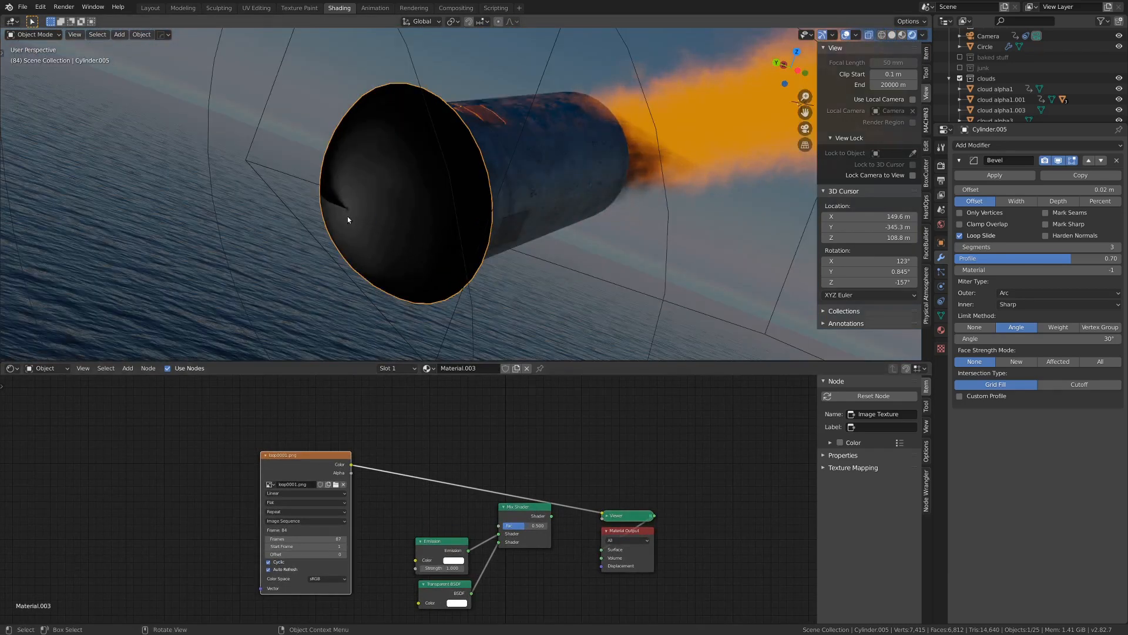
middle_click_drag(400, 175, 480, 218)
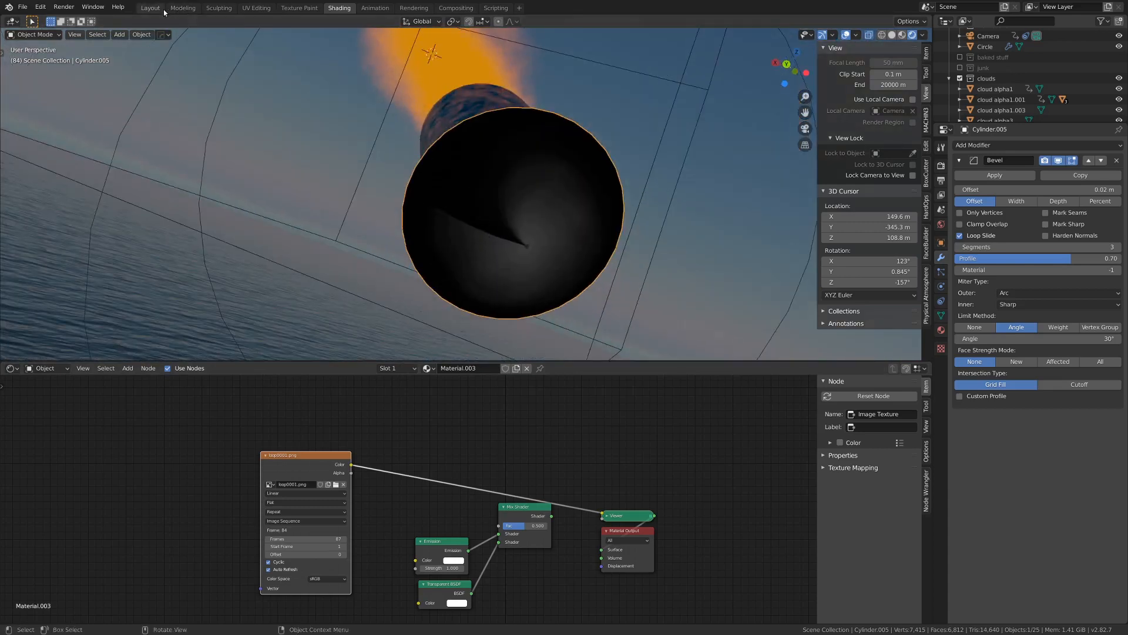
Switch to the UV Editing workspace and examine how the dome's UV grid lies over loop0001.png
left_click(258, 8)
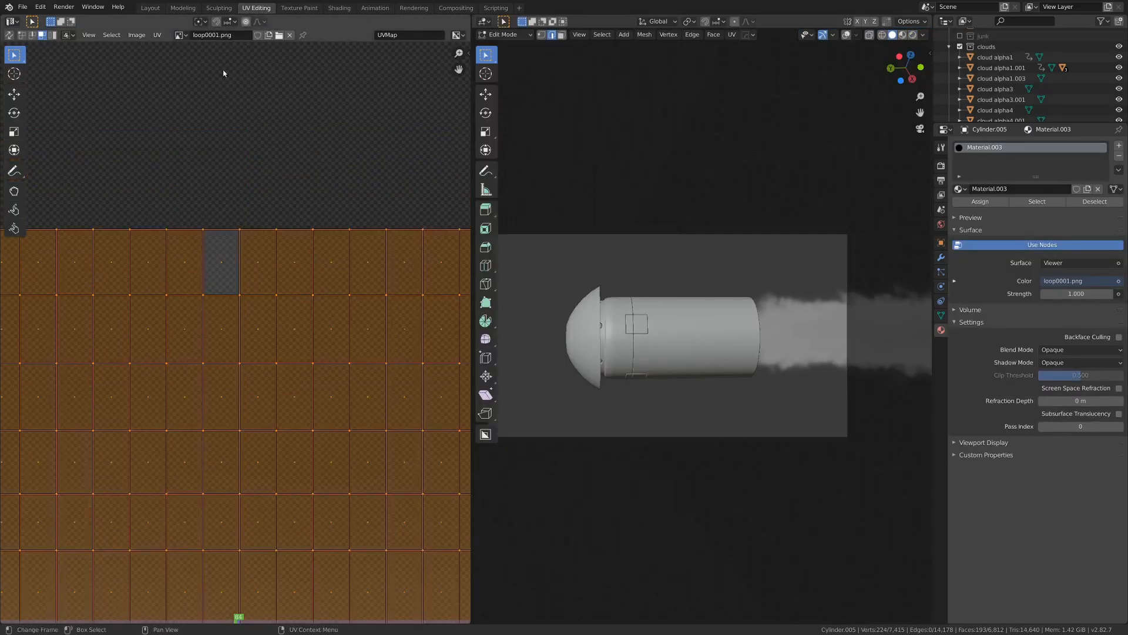
left_click(181, 35)
scroll(202, 169, "down", 8)
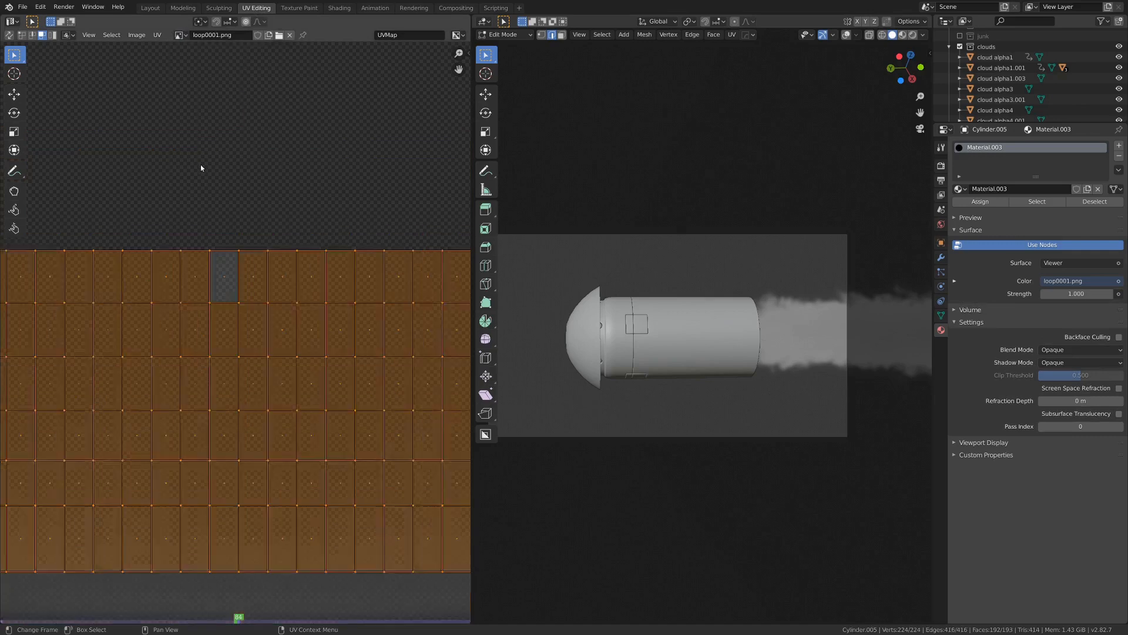
scroll(249, 299, "up", 6)
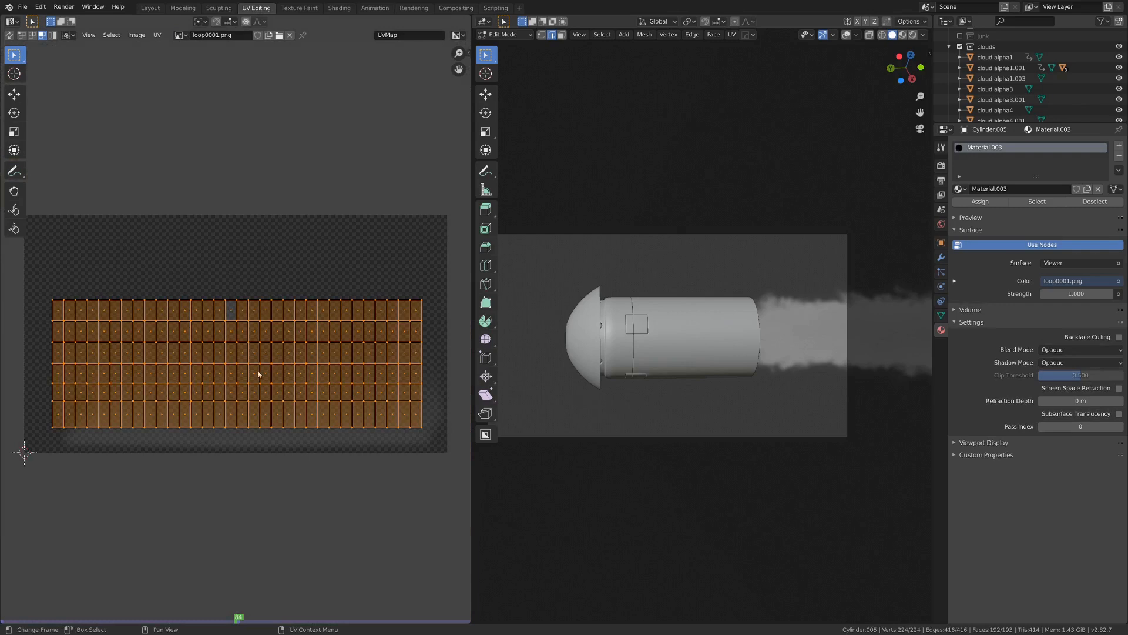
scroll(259, 378, "up", 1)
middle_click_drag(263, 386, 299, 361)
middle_click_drag(570, 392, 609, 400)
scroll(608, 399, "down", 5)
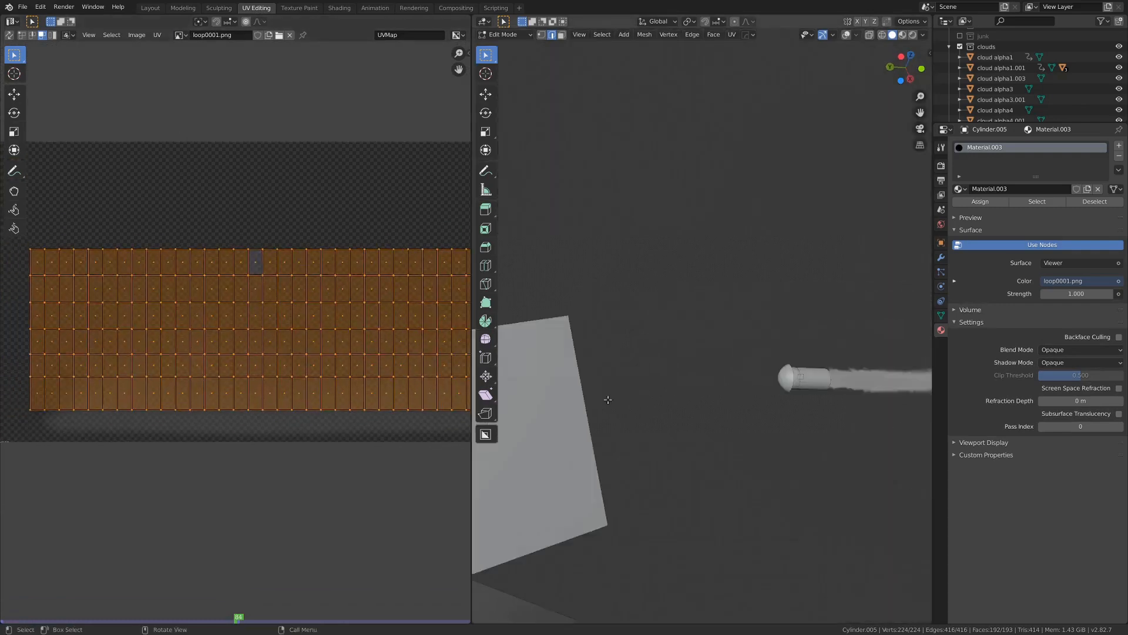
Isolate the dome in local view, show it with rendered shading and face its front
key("Tab")
key("KP_Divide")
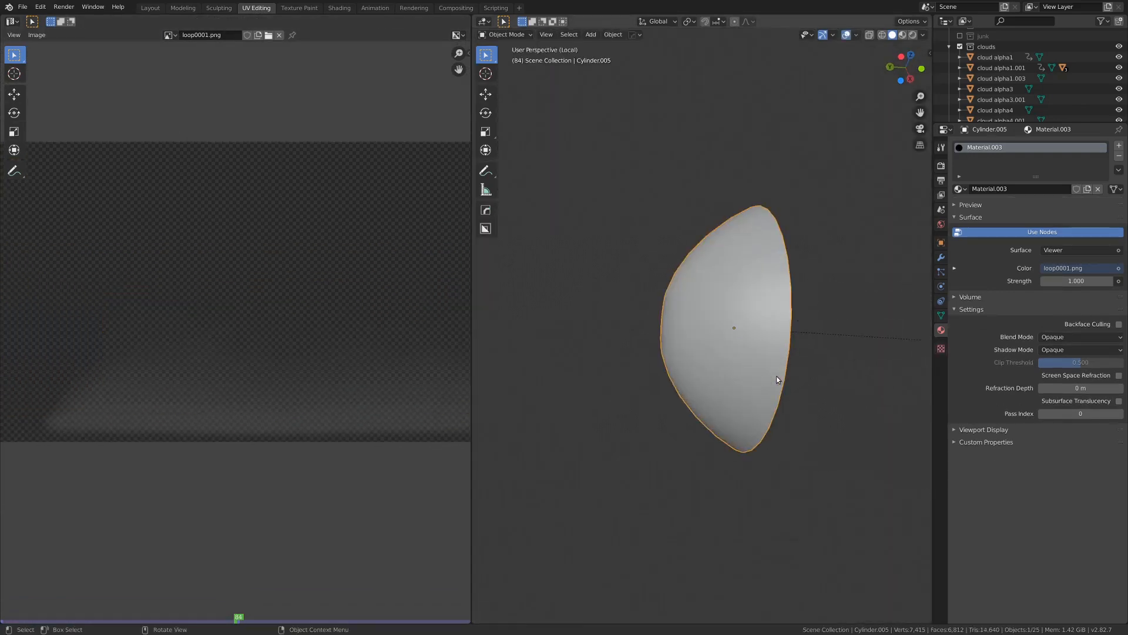
middle_click_drag(717, 378, 760, 405)
key("z")
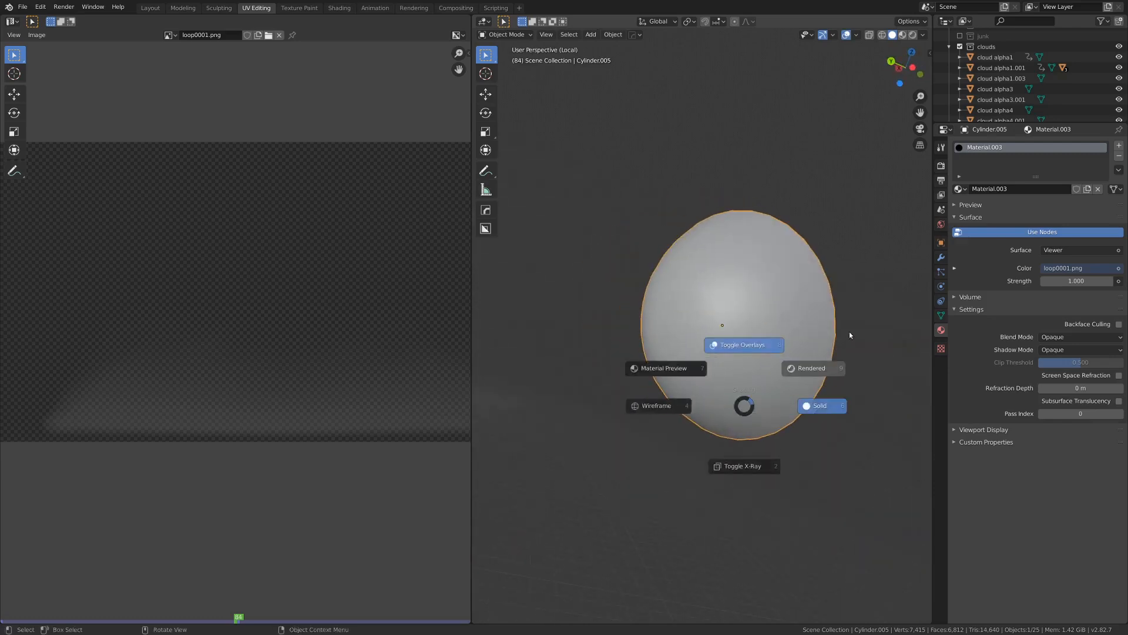
left_click(848, 332)
mouse_move(848, 332)
middle_mouse_down()
mouse_move(810, 352)
mouse_move(673, 365)
middle_mouse_up()
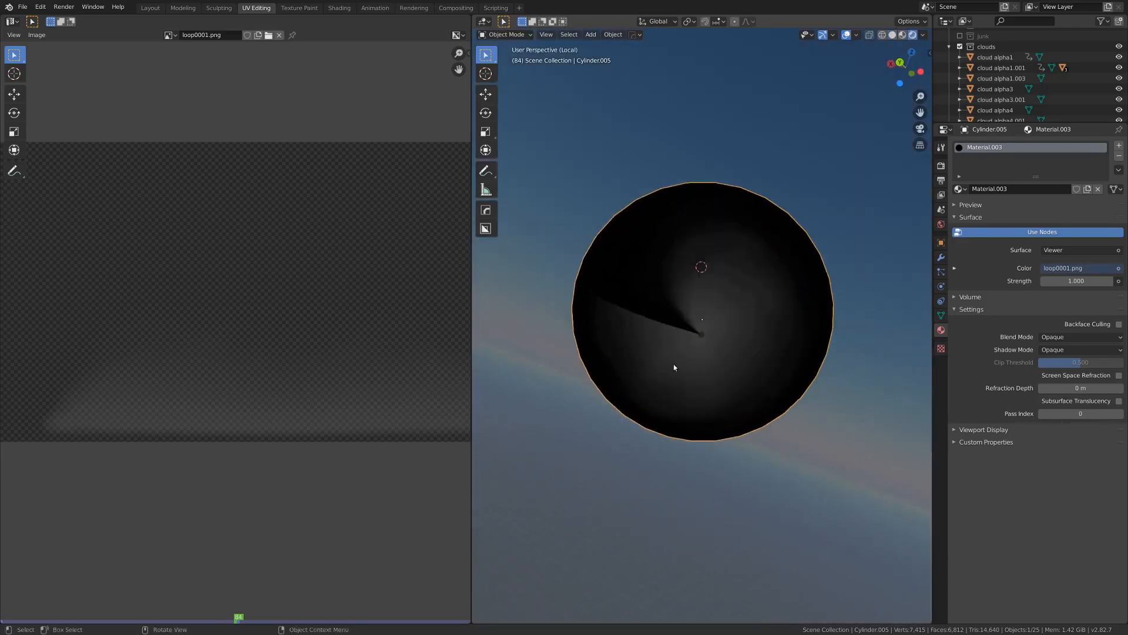
Return to mesh editing and move the dome's whole UV grid slightly down and sideways towards the texture's bright lower band
key("Tab")
scroll(189, 361, "down", 2)
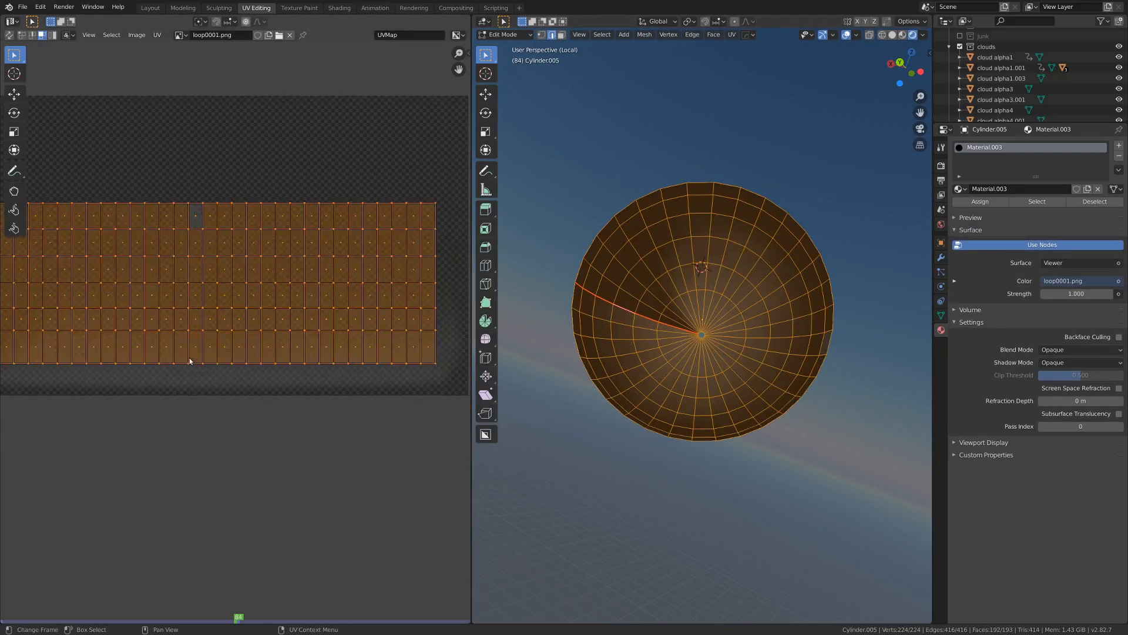
key("g")
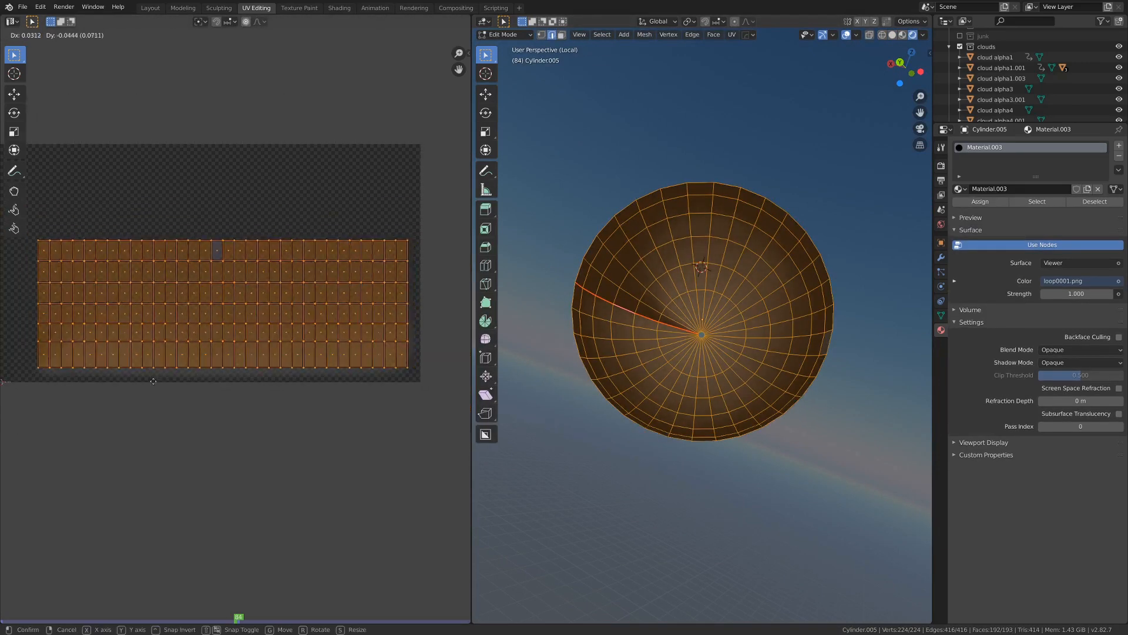
left_click(152, 370)
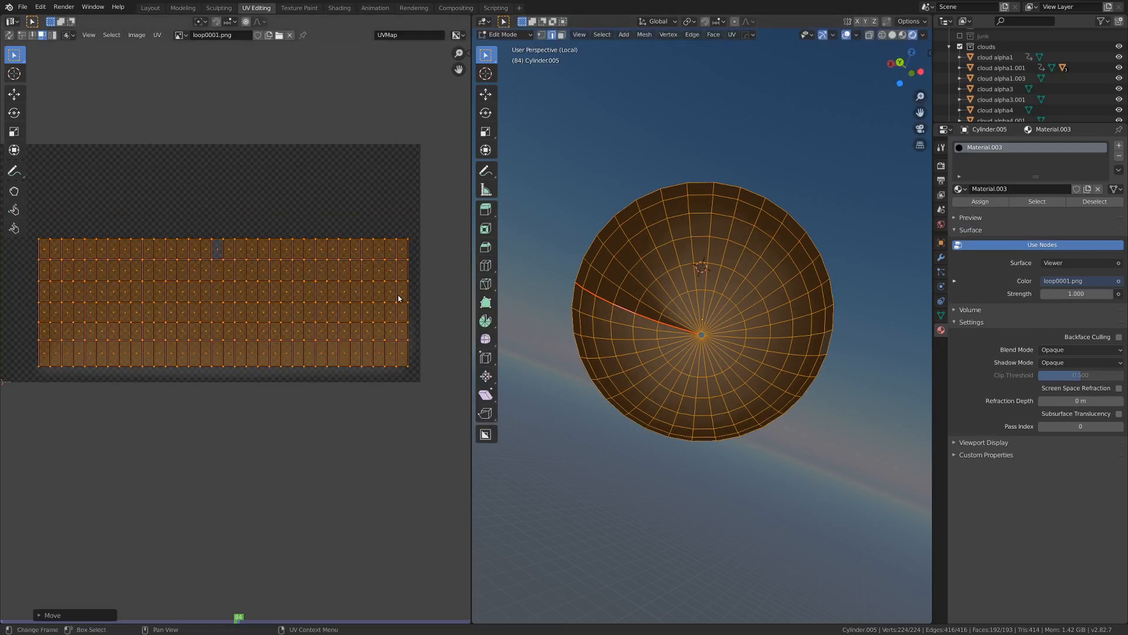
Narrow the UV grid along X to fit within the bright band and shift it slightly to the right
key("s")
key("x")
left_click(178, 338)
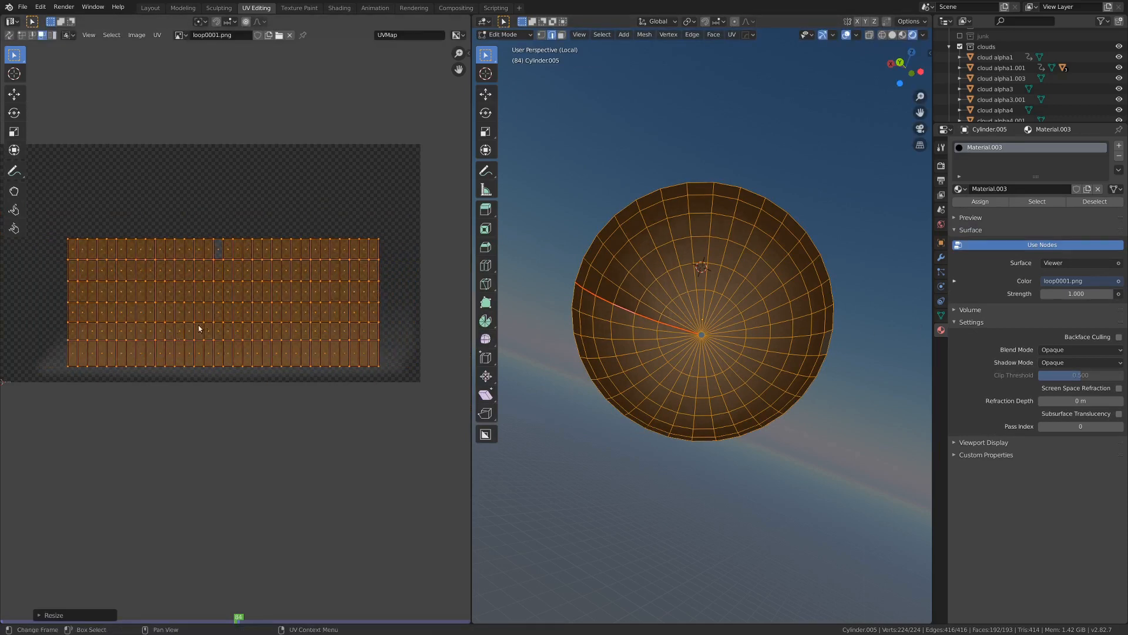
key("g")
left_click(208, 329)
Inspect the dome's texture seam in Object Mode from the front and side, and return to Edit Mode
key("ctrl+Tab")
left_click(712, 347)
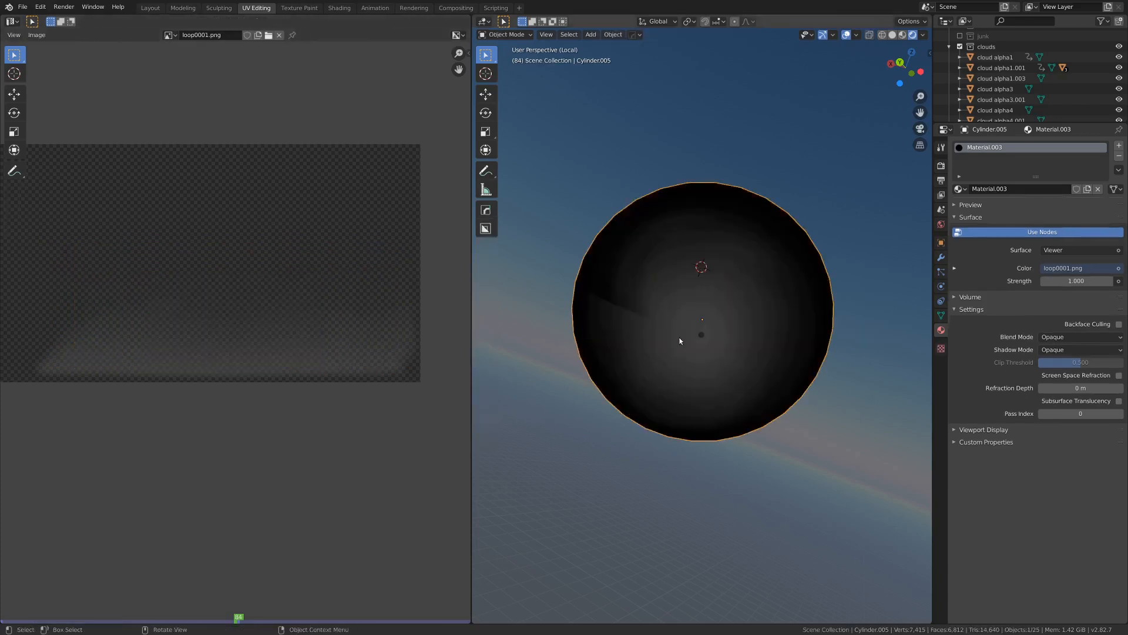
middle_click_drag(680, 340, 633, 345)
key("ctrl+Tab")
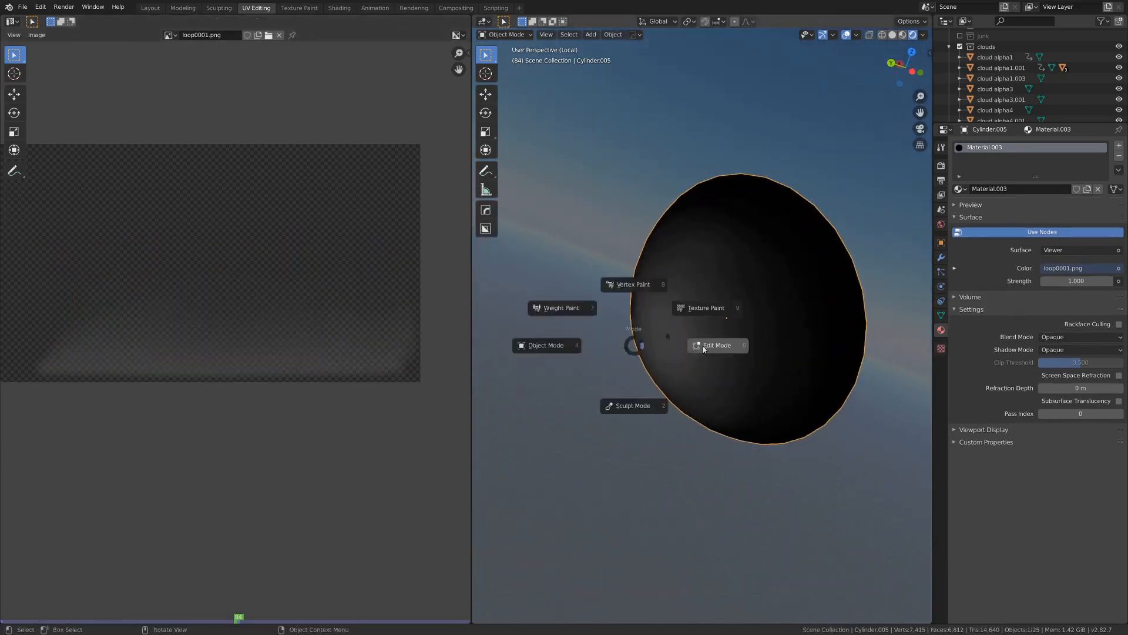
left_click(704, 349)
Place the 2D cursor at the middle of the UV grid's lower edge
left_click(239, 353)
key("g")
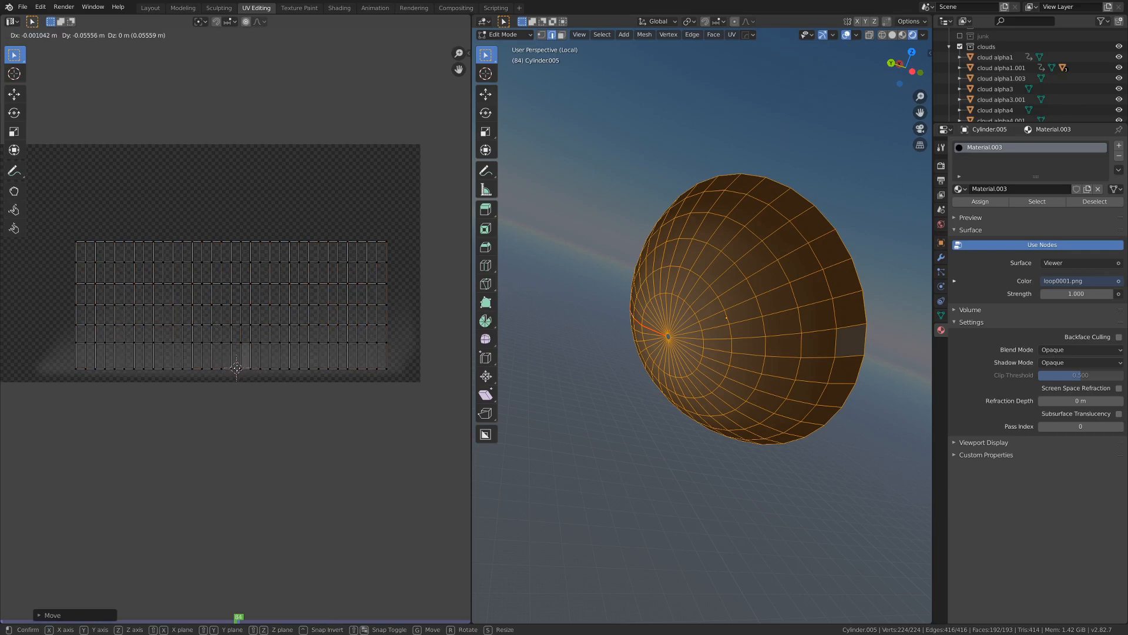
left_click(236, 368)
Select the dome's whole UV grid and set the UV pivot point to 2D Cursor
scroll(237, 369, "up", 5)
scroll(241, 356, "down", 6)
key("a")
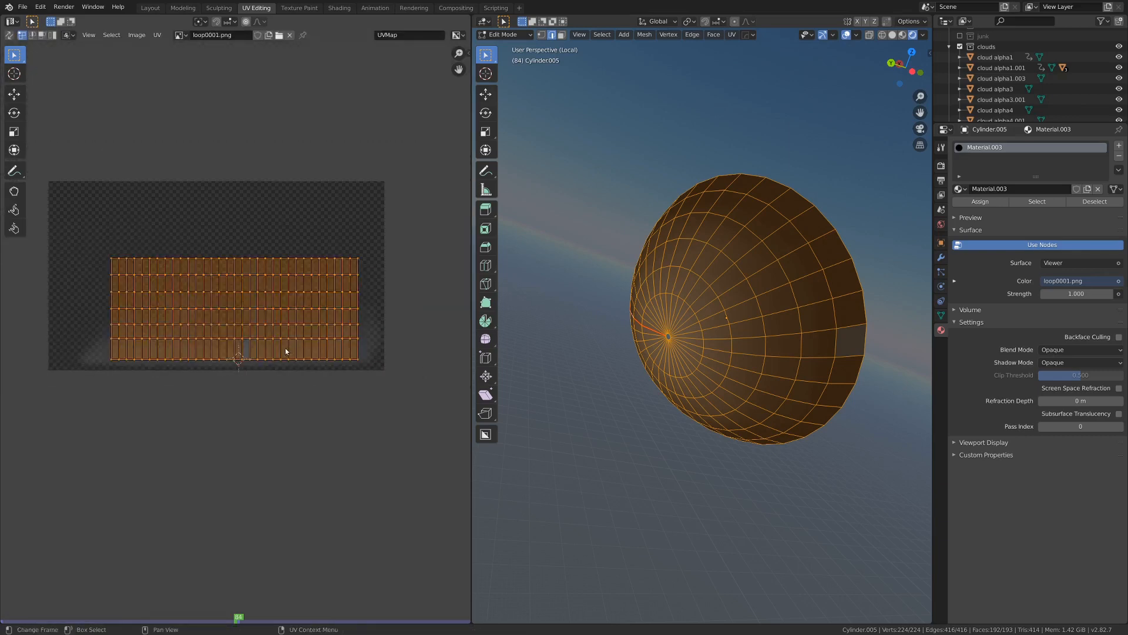
key("period")
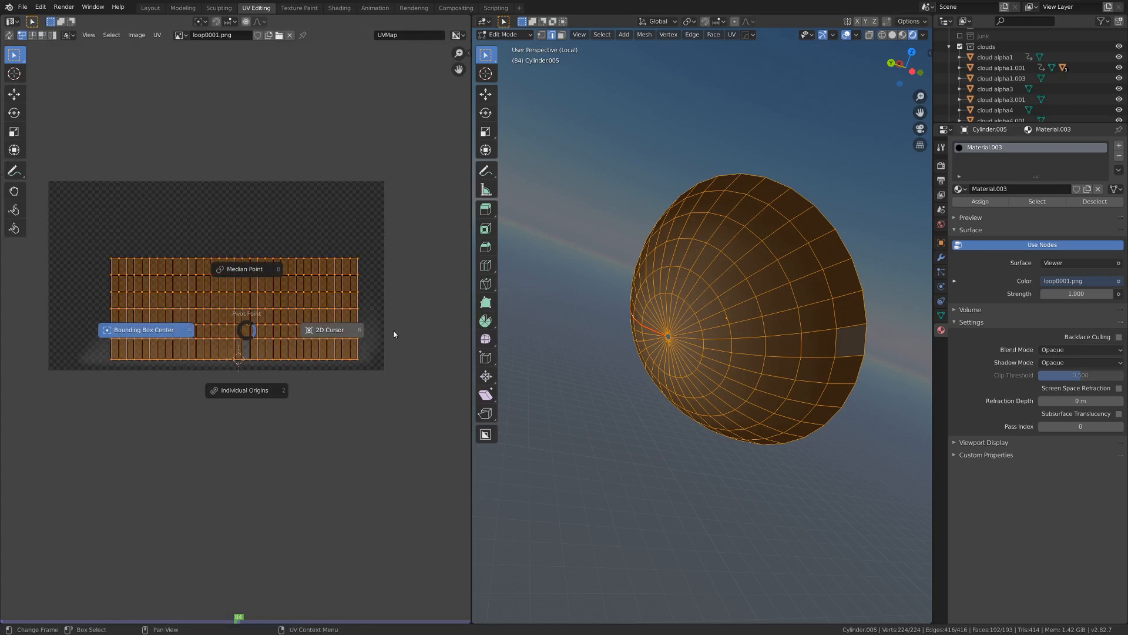
left_click(371, 333)
Scale the UV grid down slightly along Y from the 2D cursor and check the dome's shading from the front in Object Mode
key("s")
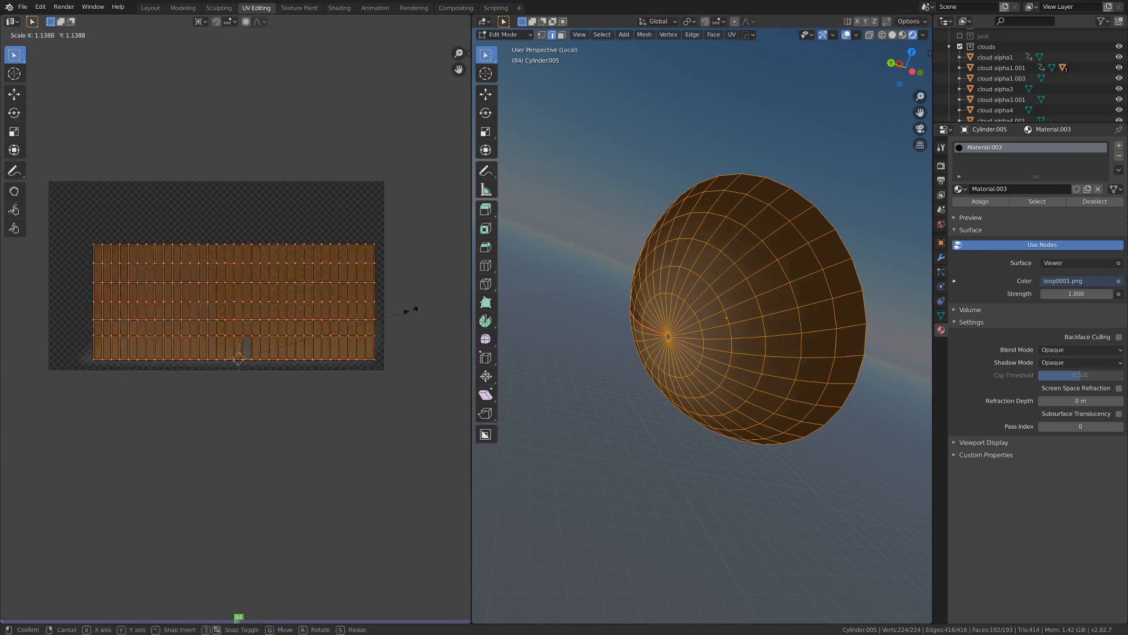
key("Escape")
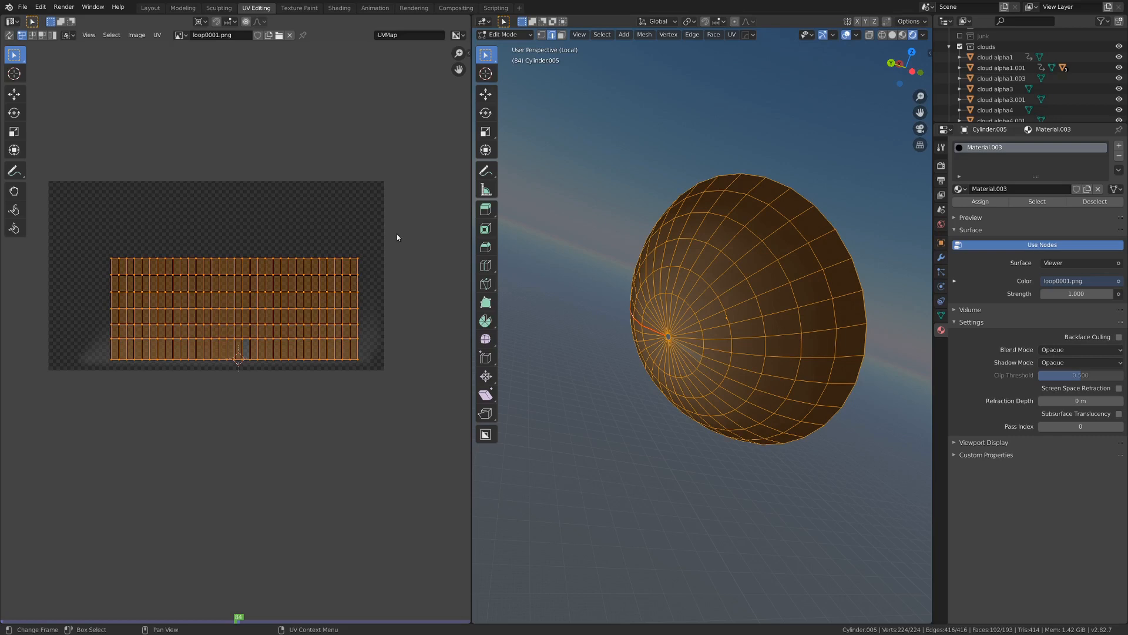
key("s")
key("y")
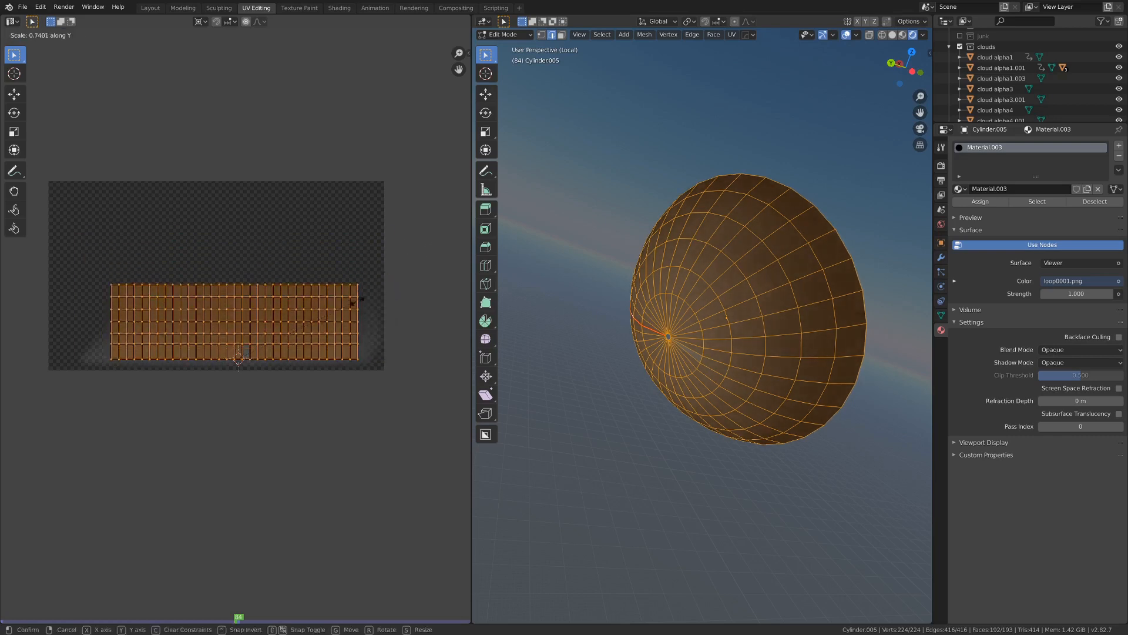
left_click(729, 236)
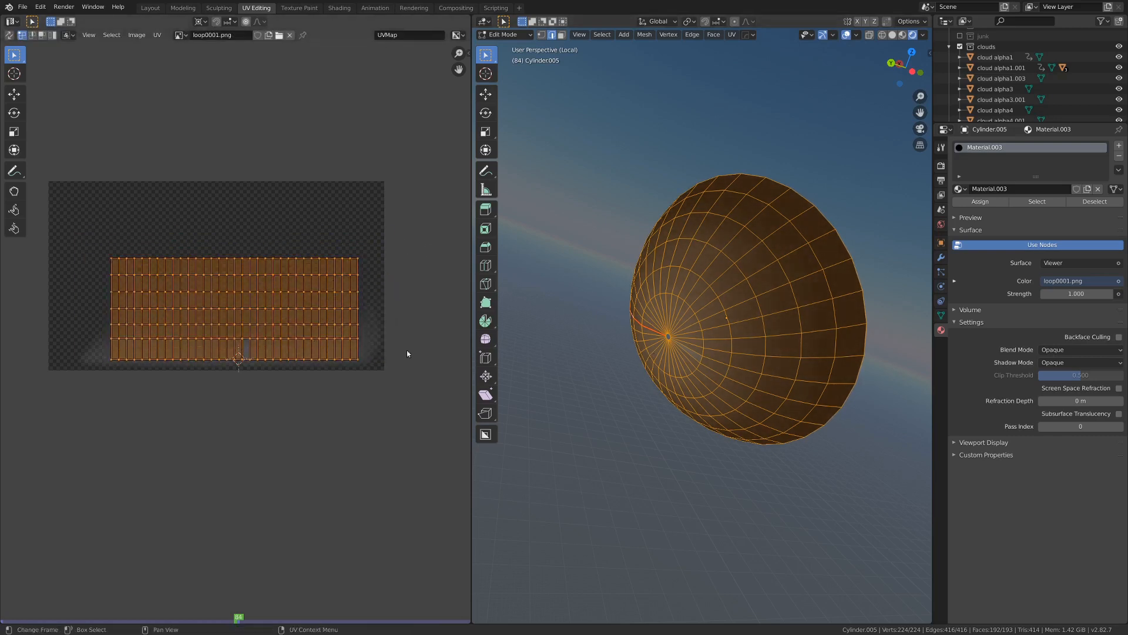
key("s")
key("y")
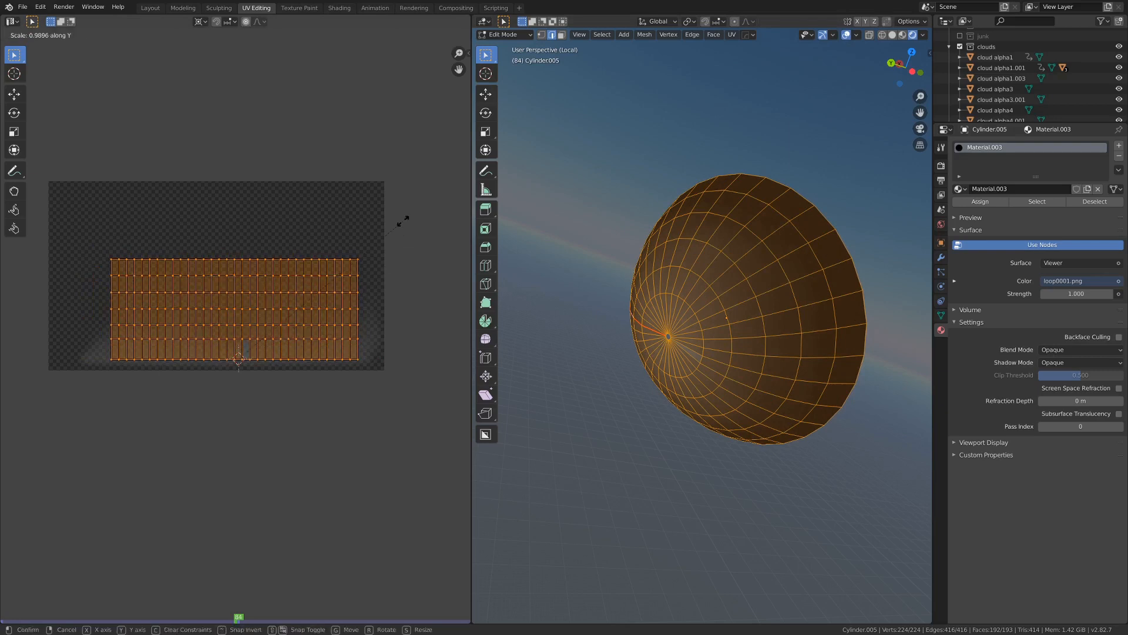
middle_click_drag(659, 330, 681, 336)
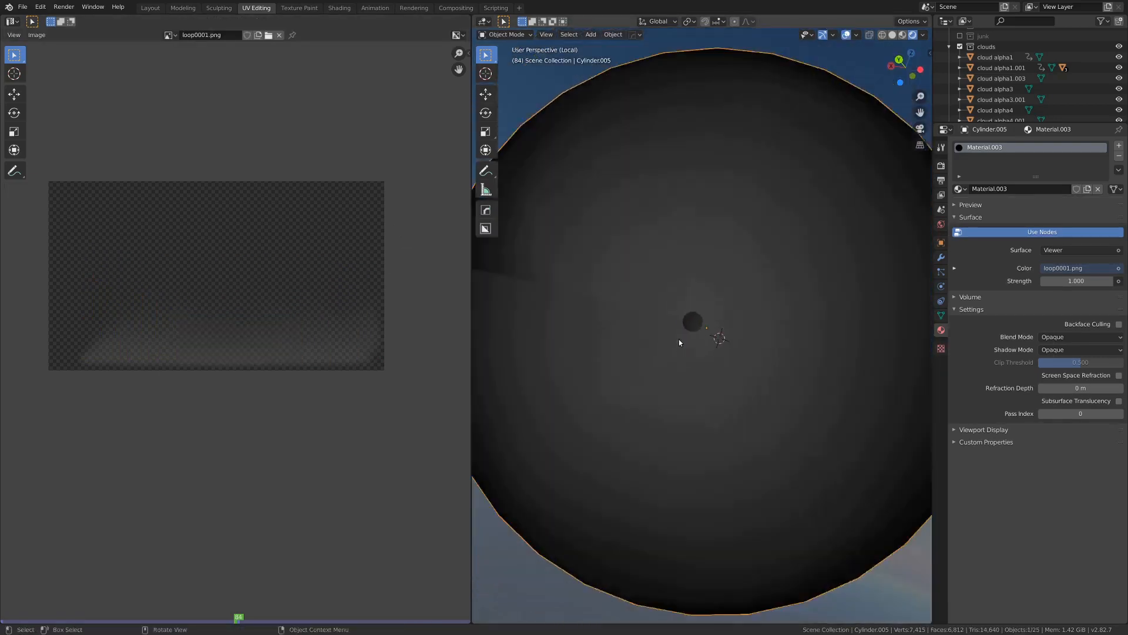
scroll(679, 342, "down", 1)
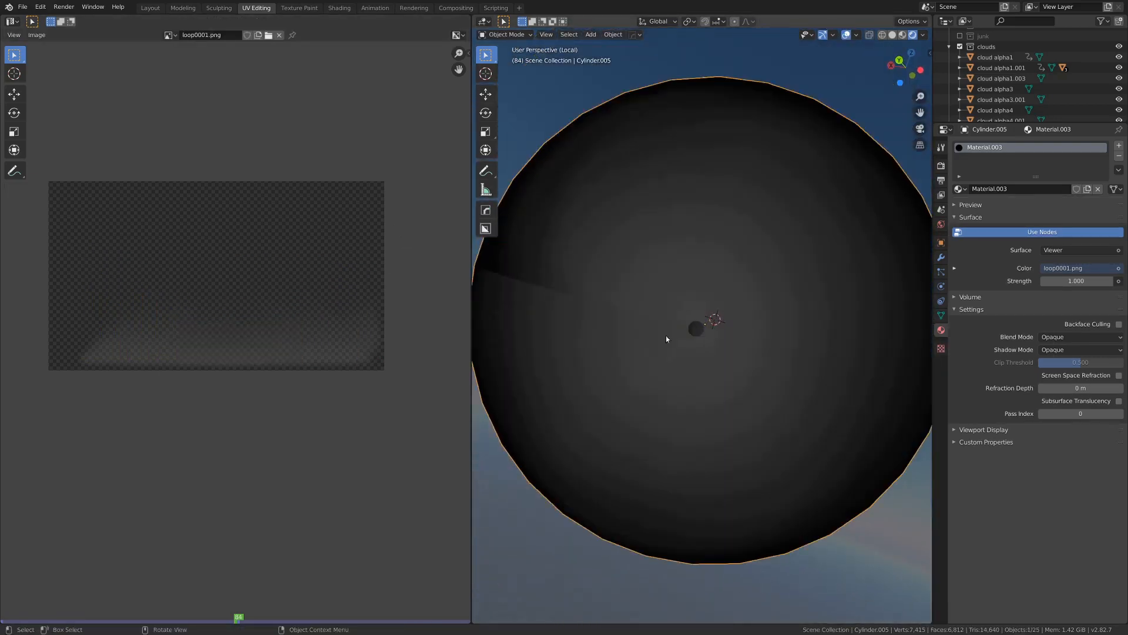
Return to Edit Mode, reveal the hidden geometry and select only the small cap face at the dome's tip
key("Tab")
scroll(697, 330, "up", 2)
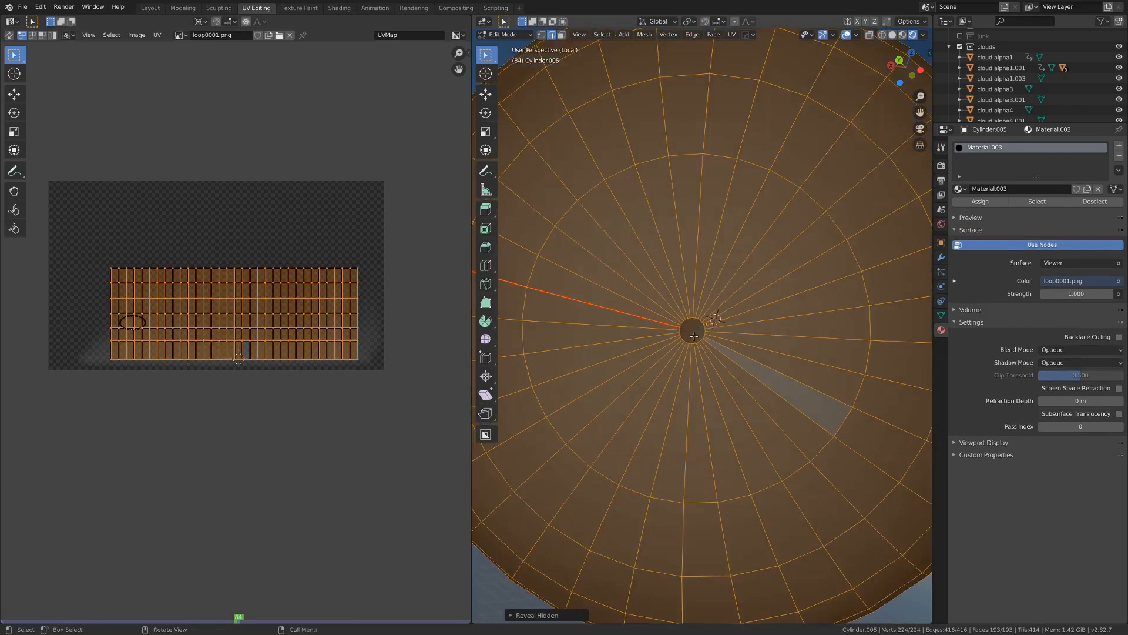
key("alt+a")
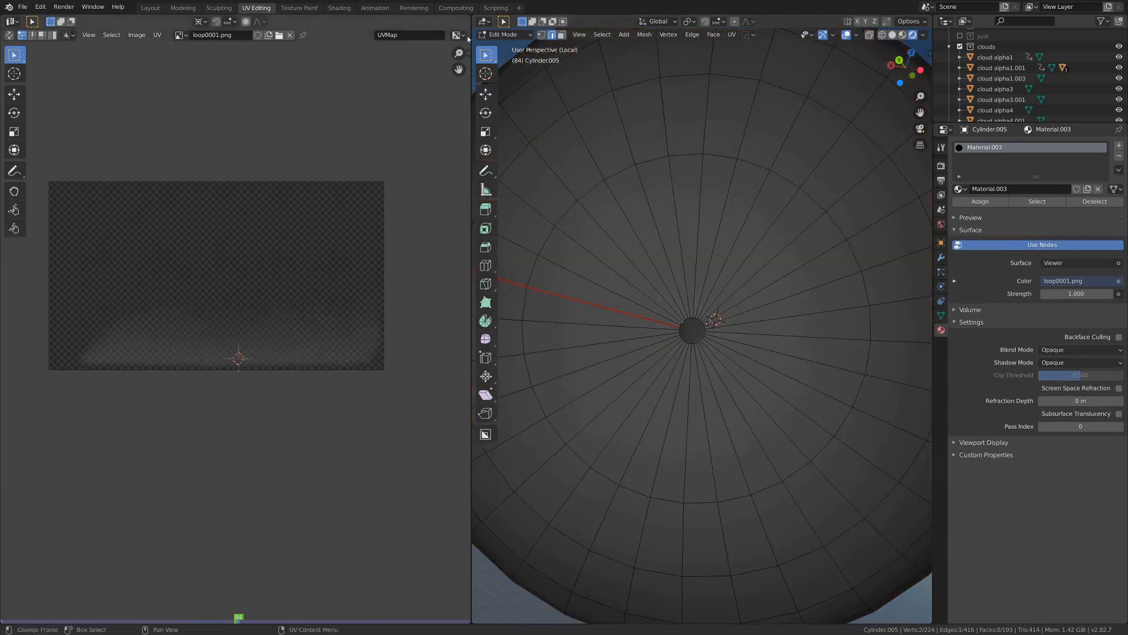
key("3")
left_click(697, 334)
scroll(154, 320, "up", 3)
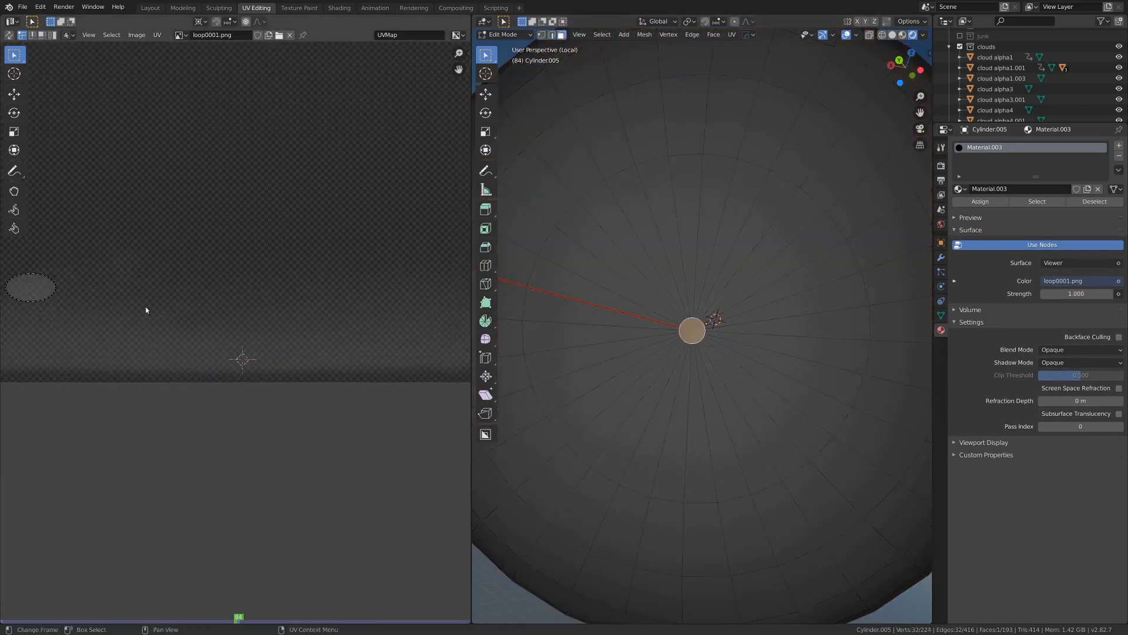
Move the cap face's UV island to the texture's bright lower band, shrink it to a tiny ellipse and place it just below the 2D cursor
key("g")
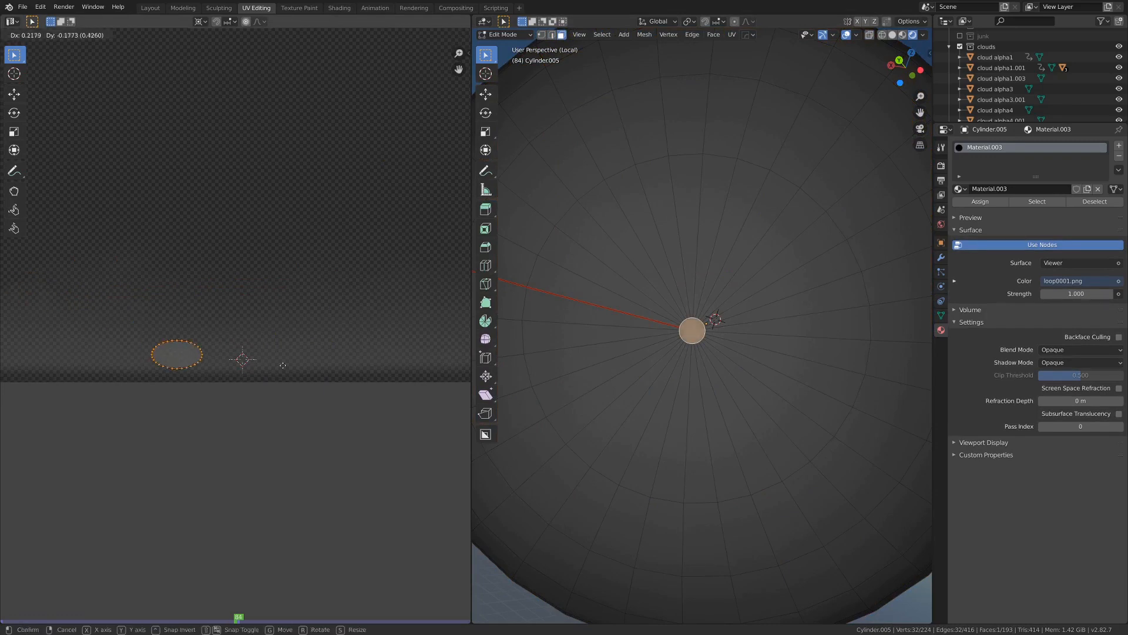
left_click(266, 372)
scroll(220, 373, "up", 5)
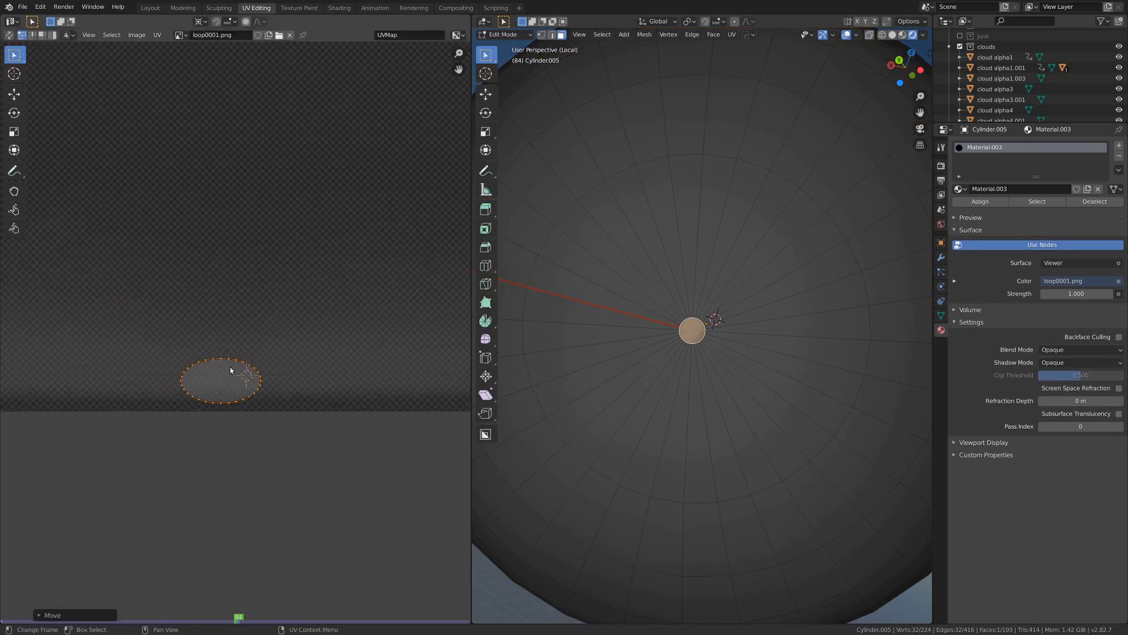
key("s")
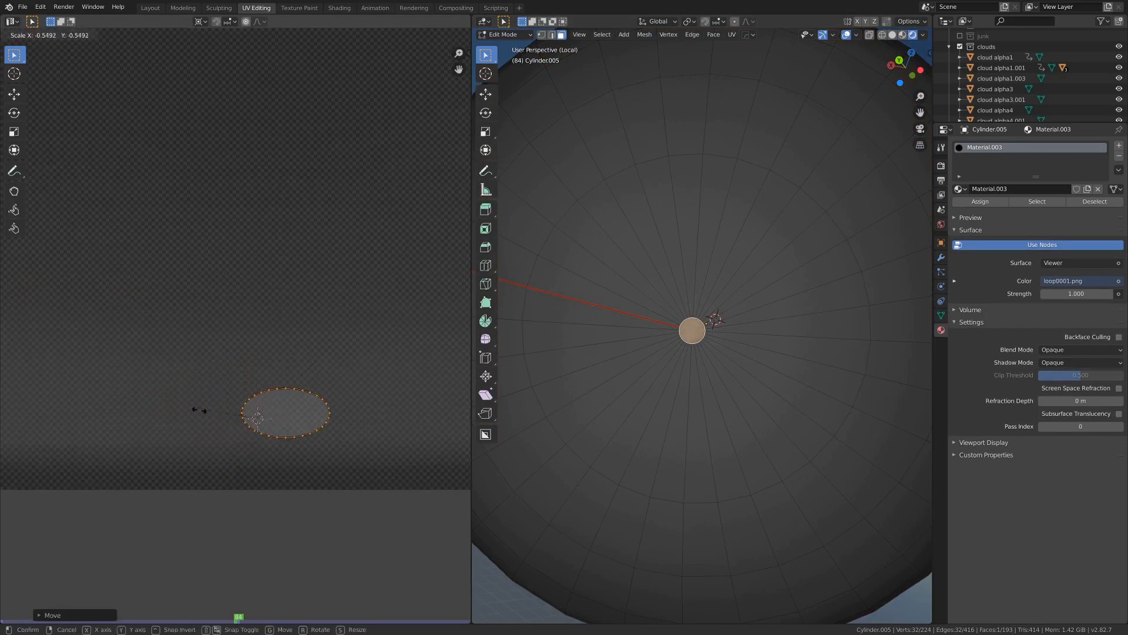
left_click(246, 418)
key("g")
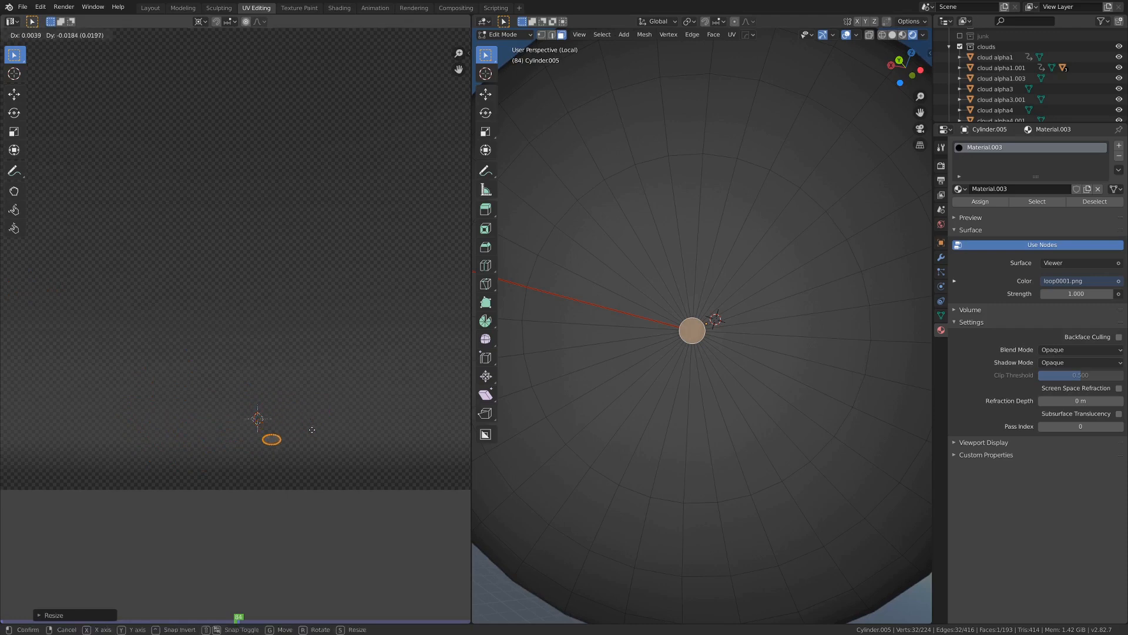
left_click(314, 432)
Inspect the dome's tip and texture seam in Object Mode from several angles
key("ctrl+Tab")
left_click(701, 387)
scroll(700, 383, "down", 3)
scroll(674, 348, "up", 1)
middle_click_drag(700, 383, 636, 369)
scroll(674, 345, "up", 2)
scroll(672, 361, "down", 4)
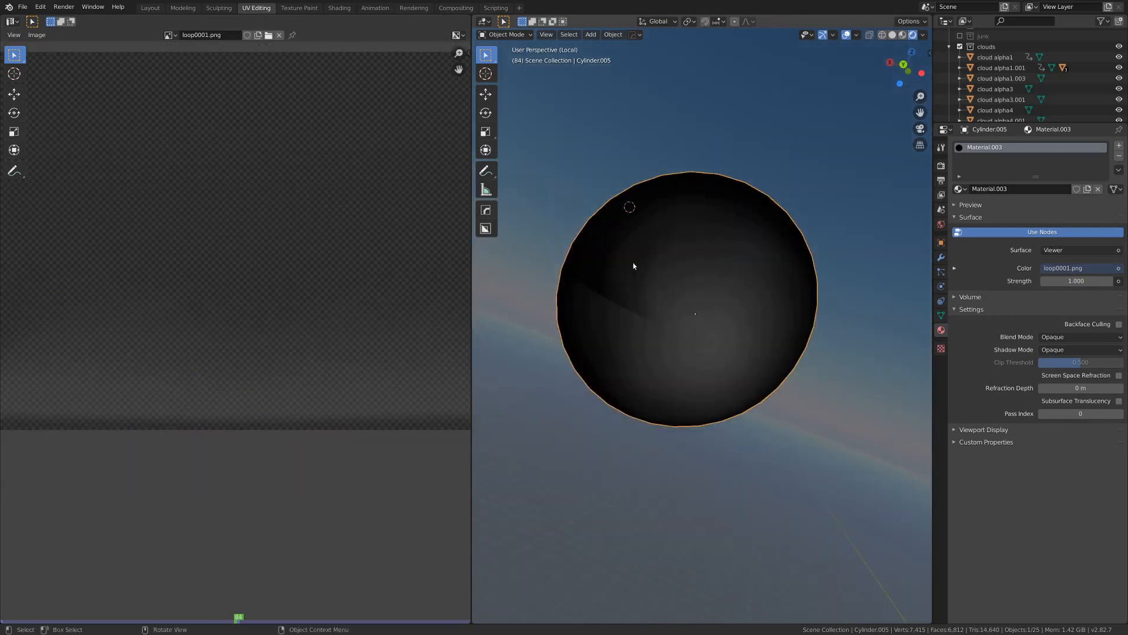
scroll(633, 264, "up", 2)
middle_click_drag(637, 294, 554, 315)
Select all the dome's UVs in Edit Mode and narrow the grid further along X to keep it inside the bright band
key("Tab")
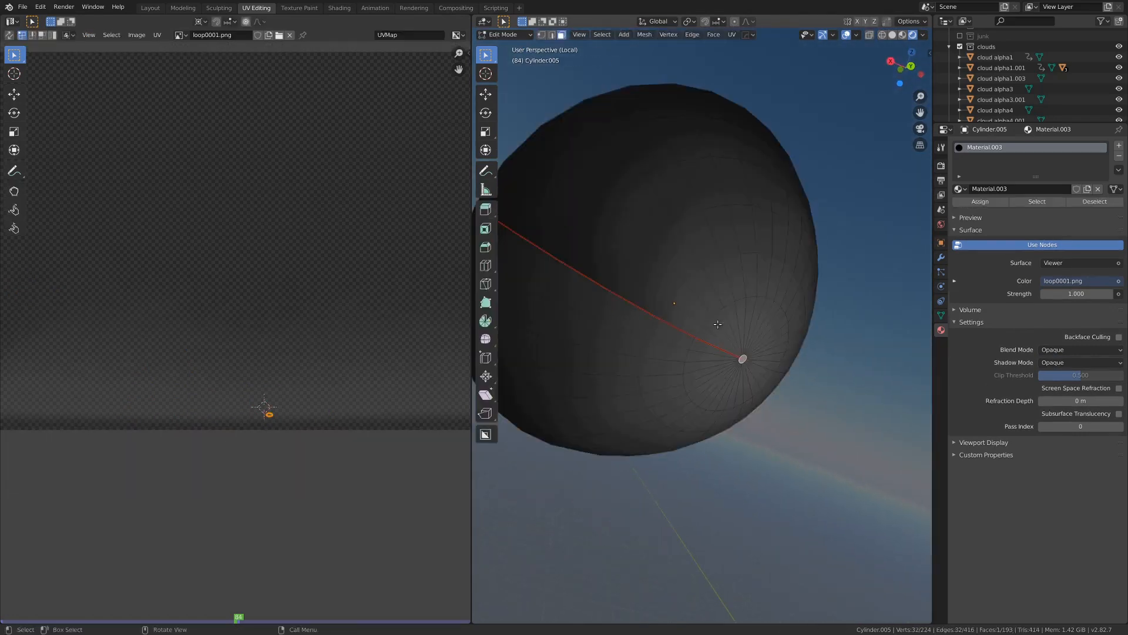
key("a")
scroll(262, 341, "down", 5)
scroll(355, 327, "up", 3)
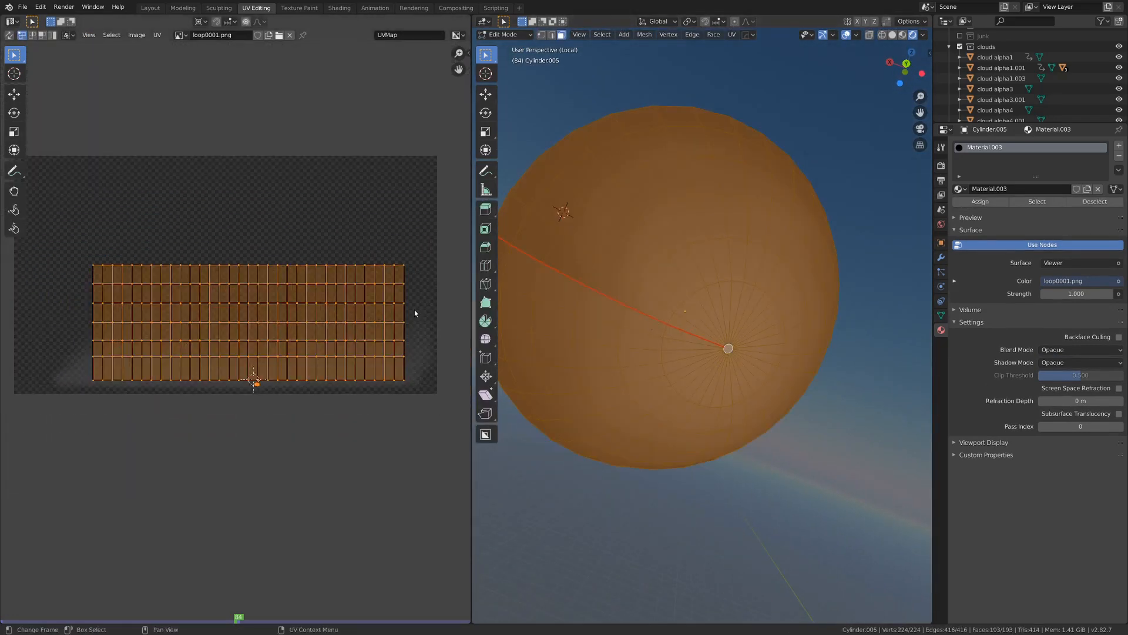
key("s")
key("x")
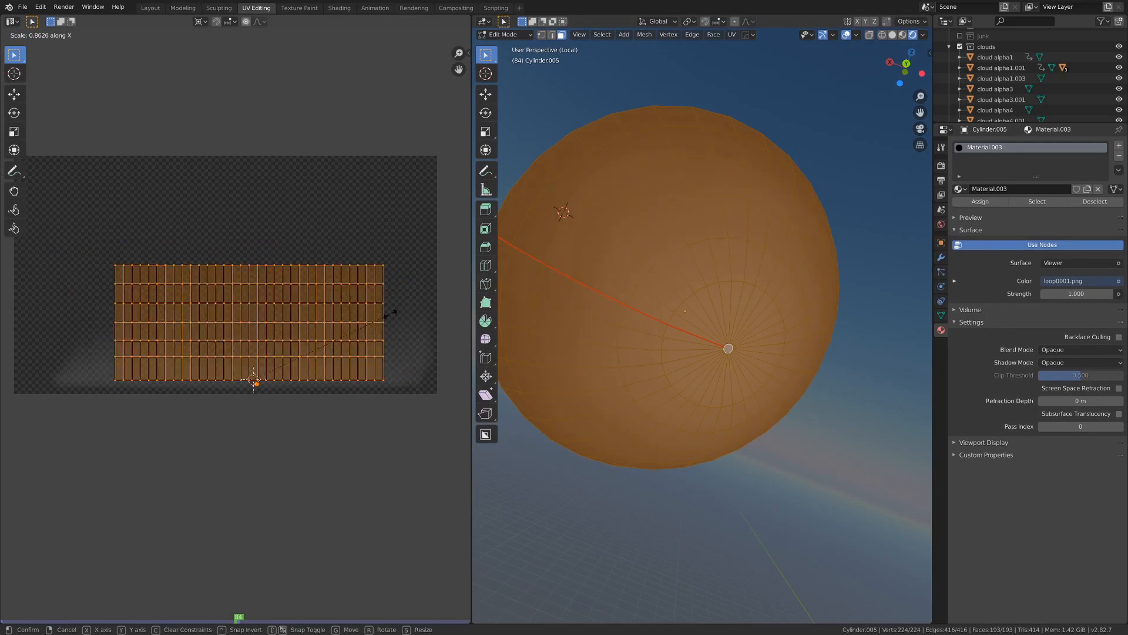
left_click(370, 314)
Leave mesh editing and examine the textured dome on the flying can from several angles in the Shading workspace
key("Tab")
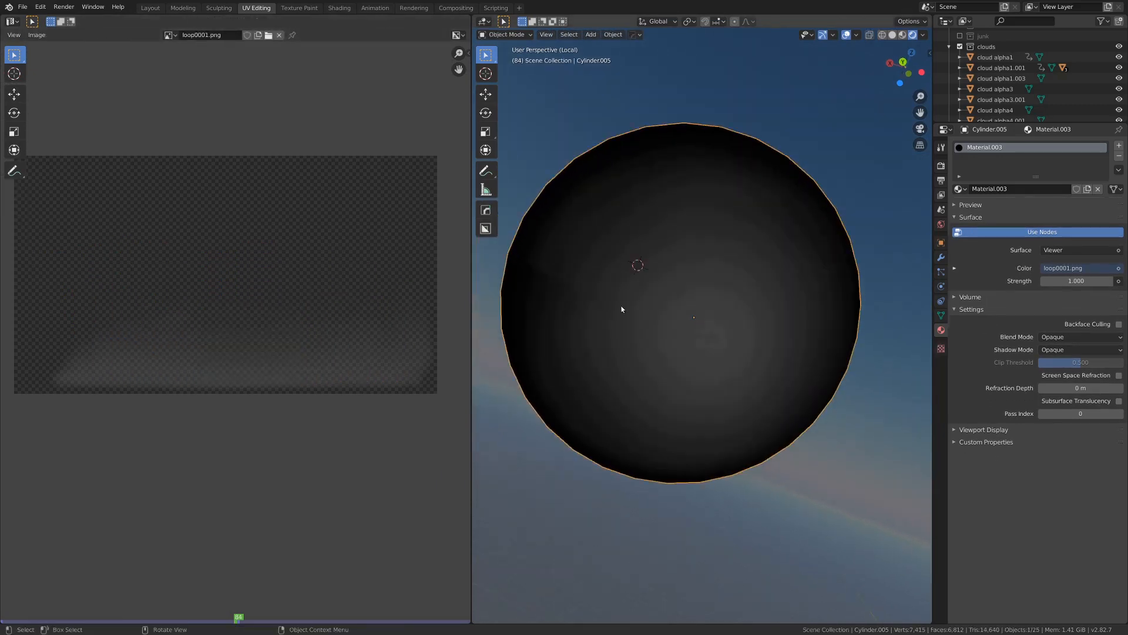
middle_click_drag(621, 309, 641, 376)
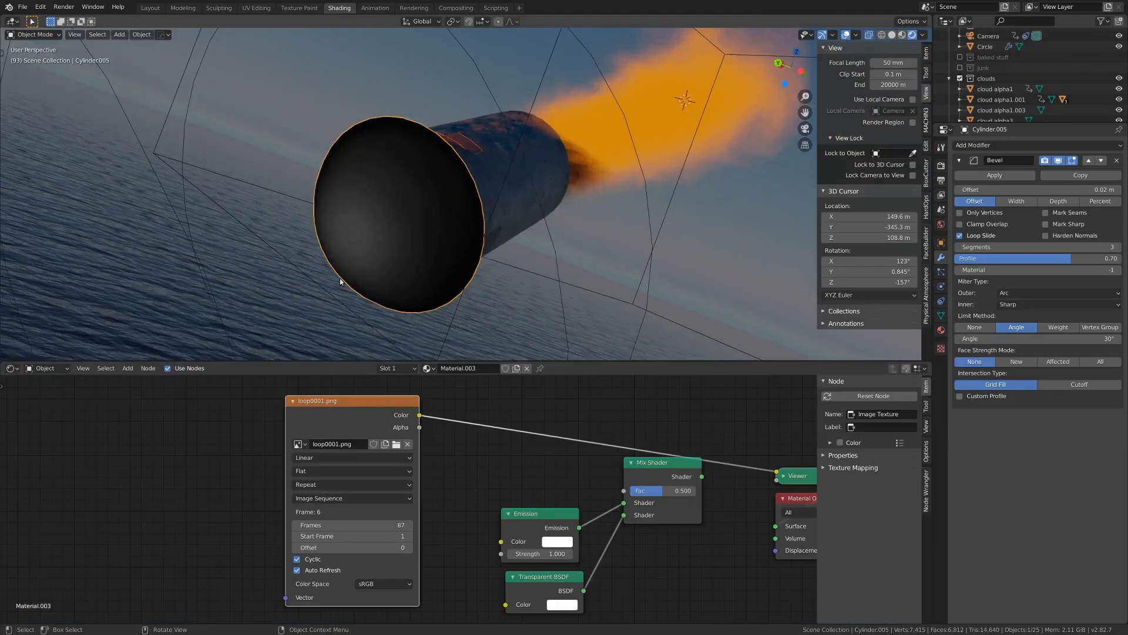
scroll(339, 278, "up", 3)
scroll(305, 415, "down", 3)
scroll(325, 455, "up", 3)
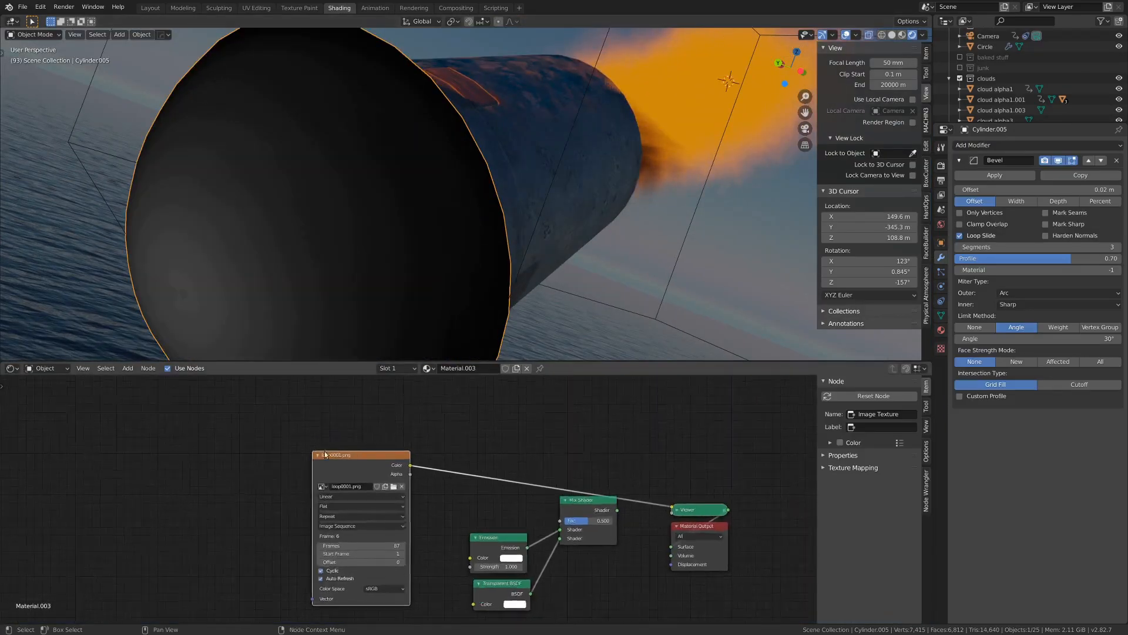
scroll(325, 454, "up", 2)
scroll(327, 221, "down", 5)
scroll(353, 230, "up", 6)
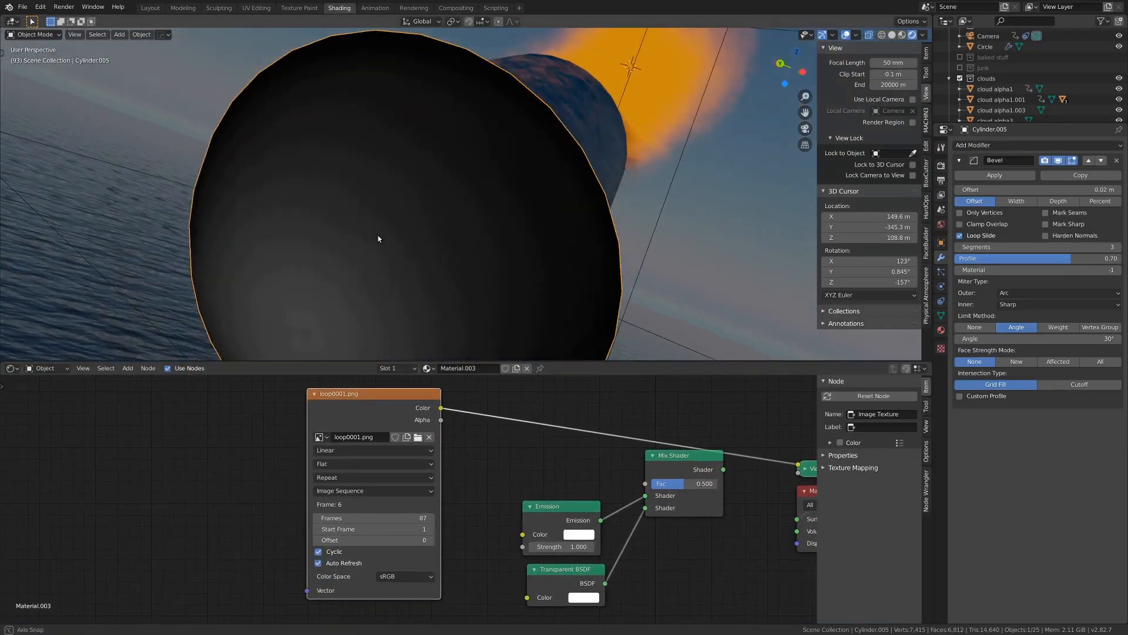
scroll(379, 239, "down", 5)
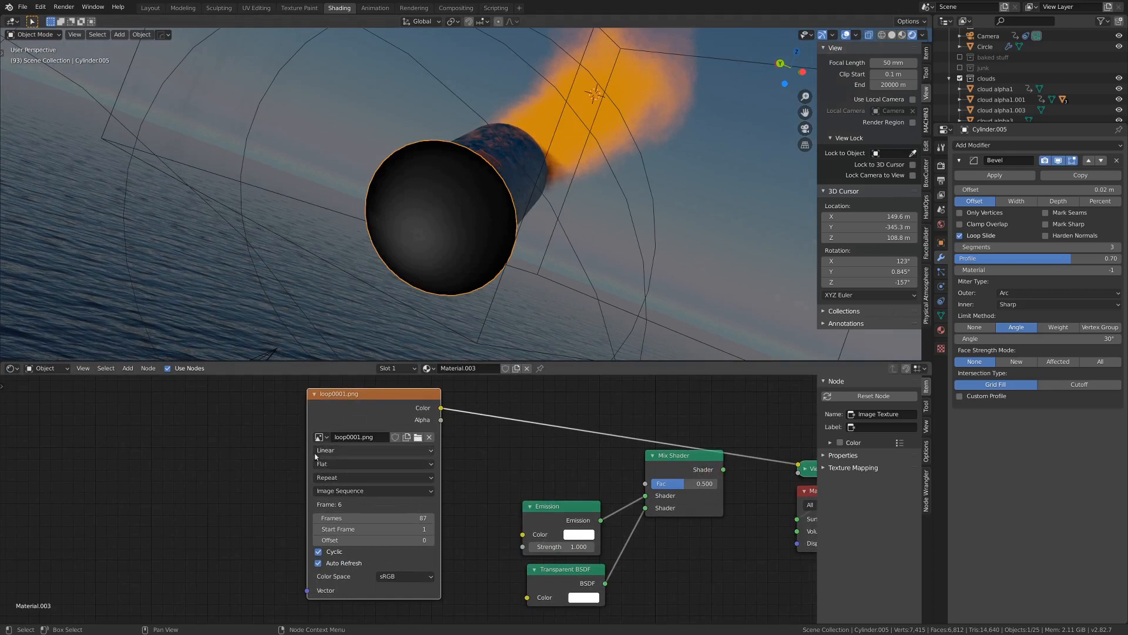
Link the loop0001.png texture's Color to the Mix Shader's Fac and reposition the texture node farther from the shaders
left_click_drag(388, 394, 403, 401)
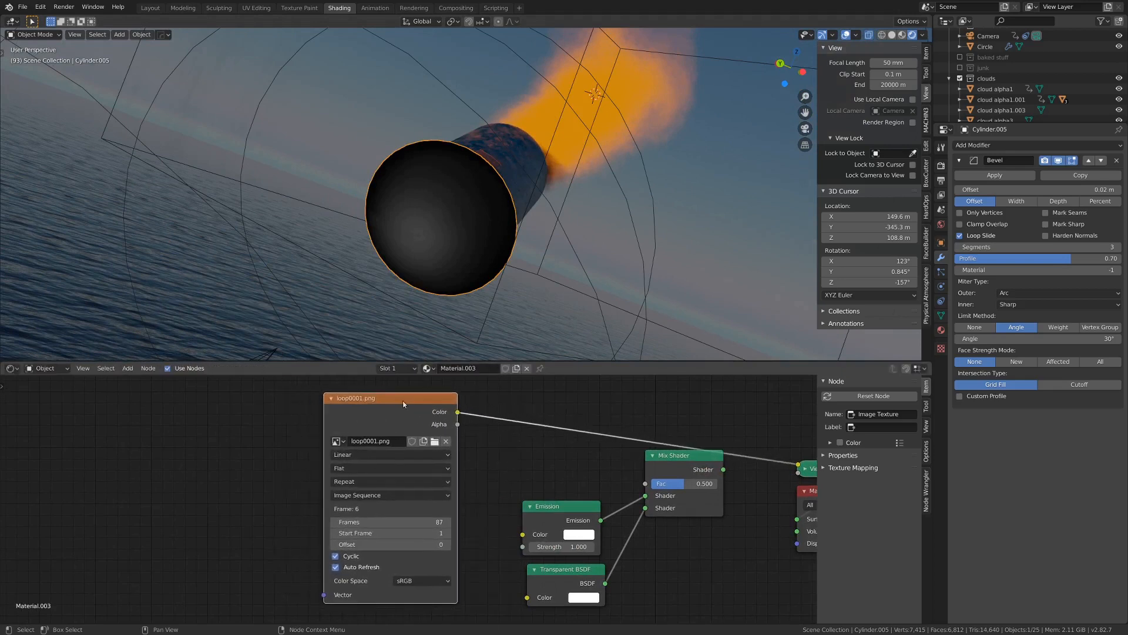
scroll(529, 402, "down", 3)
middle_click_drag(529, 402, 447, 416)
scroll(447, 417, "up", 1)
left_click_drag(387, 415, 578, 484)
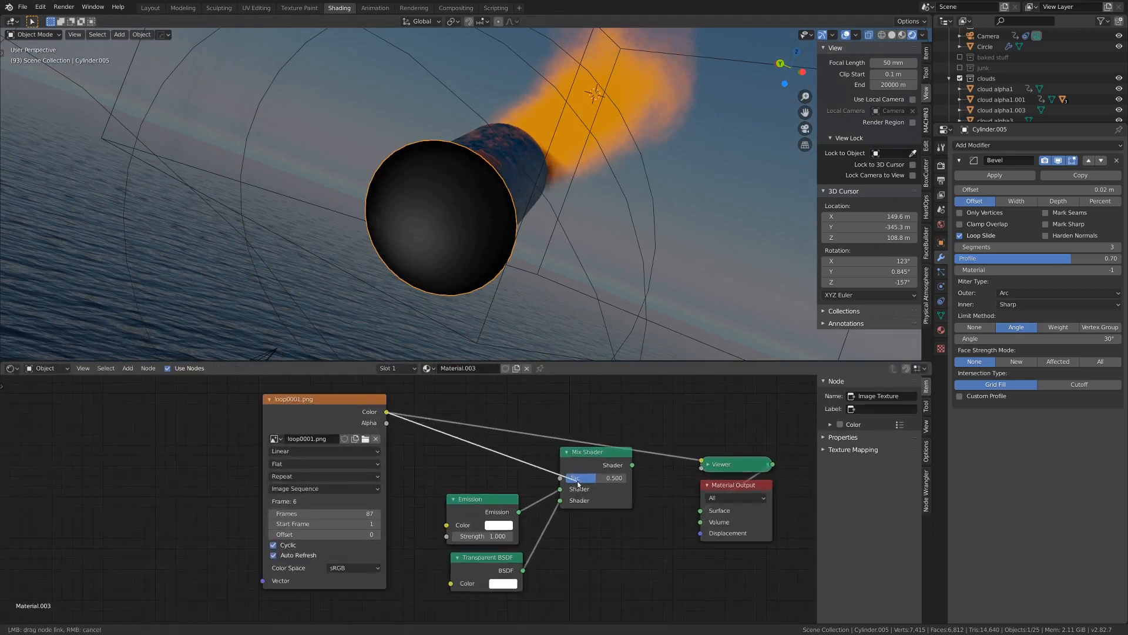
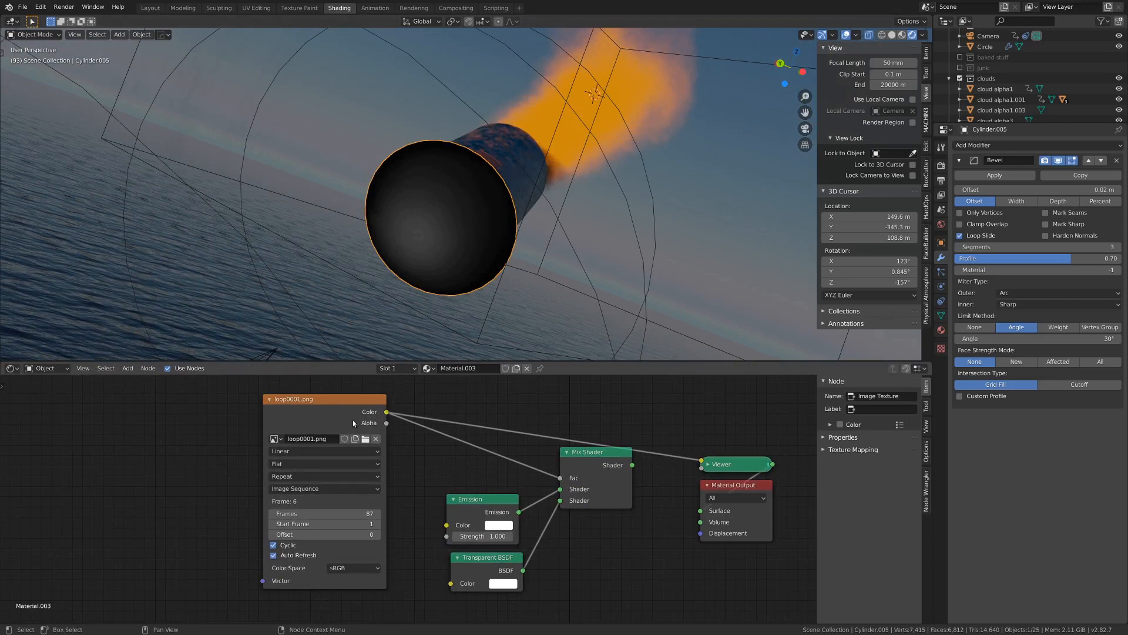
mouse_move(352, 420)
left_mouse_down()
mouse_move(395, 416)
mouse_move(338, 416)
left_mouse_up()
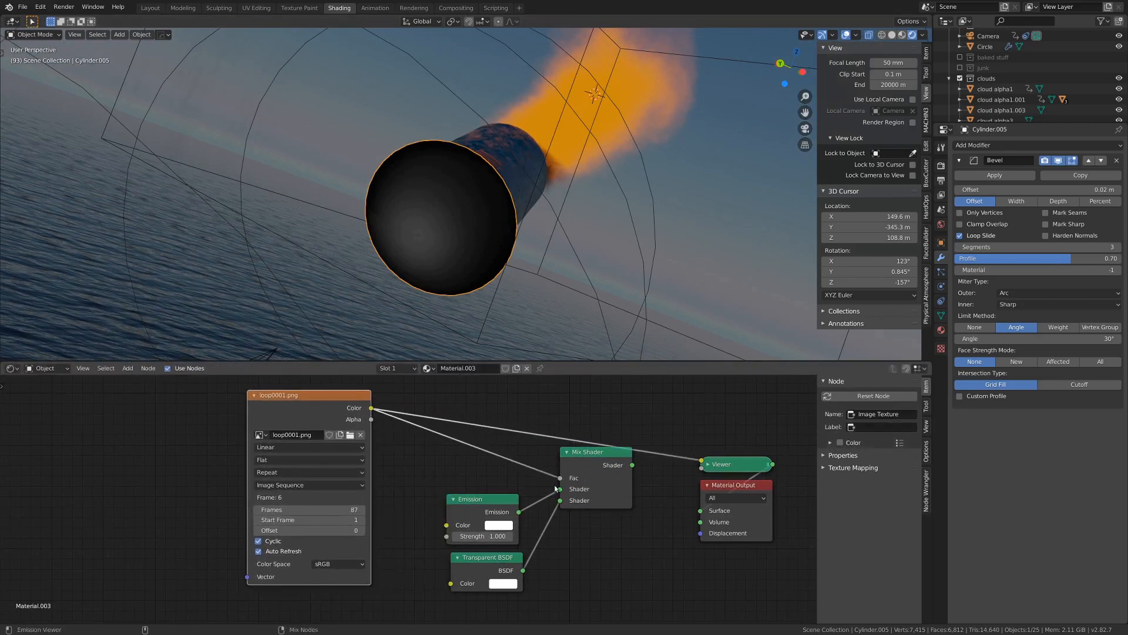
Connect the Mix Shader to the material output and swap its inputs so Transparent BSDF is first and Emission second
left_click(595, 468, "ctrl+shift")
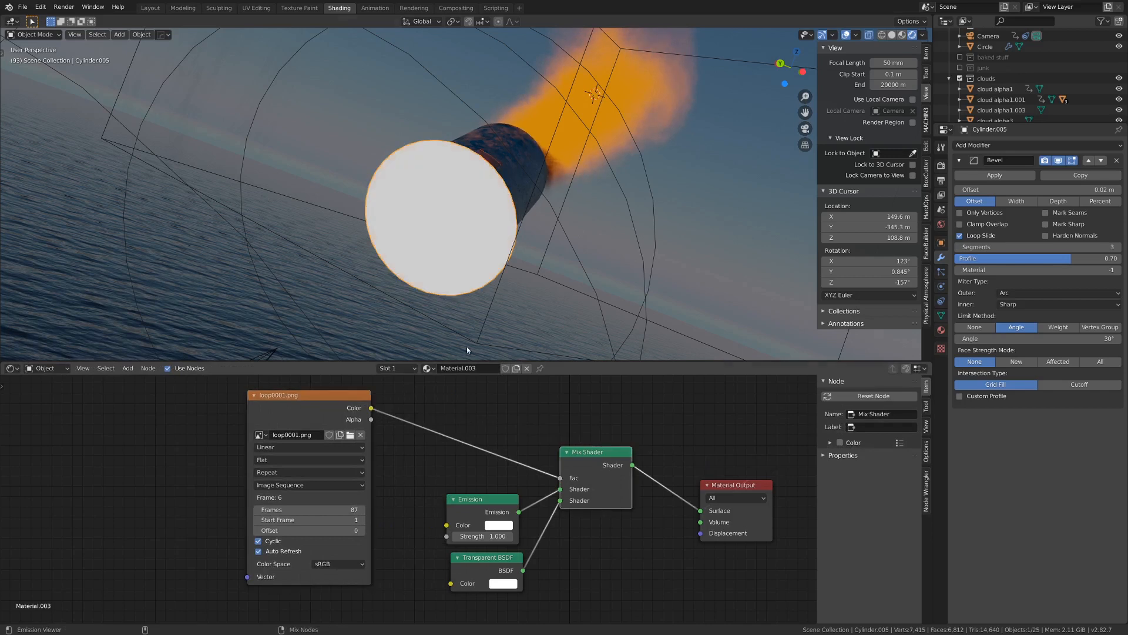
middle_click_drag(467, 350, 423, 241)
left_click_drag(561, 489, 560, 500)
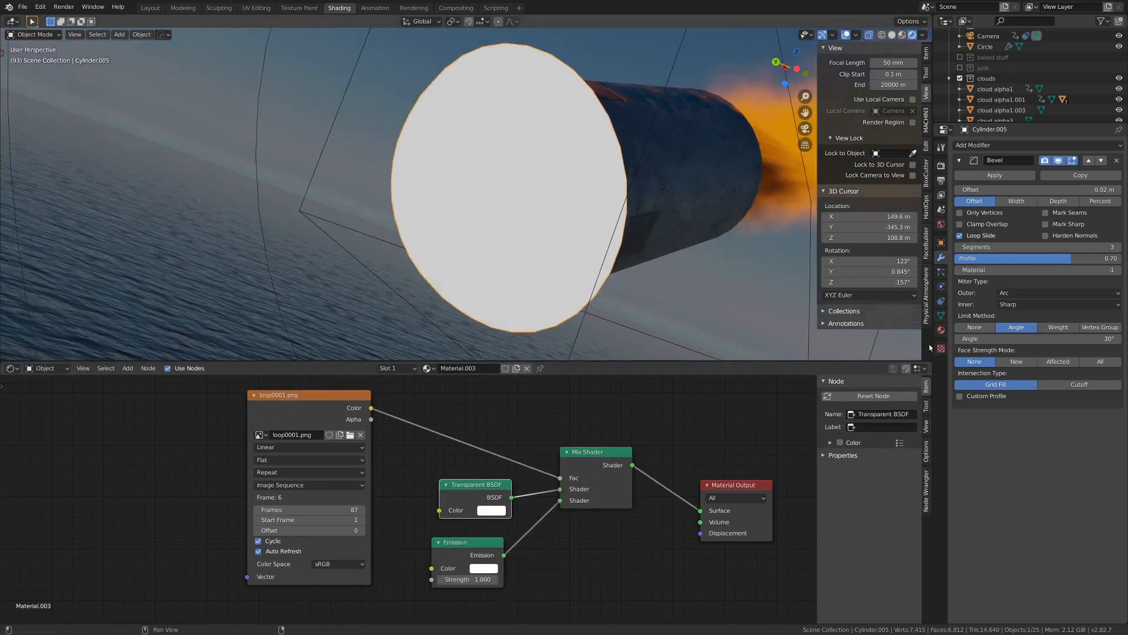
Set the dome material's Blend Mode to Alpha Blend
left_click(941, 331)
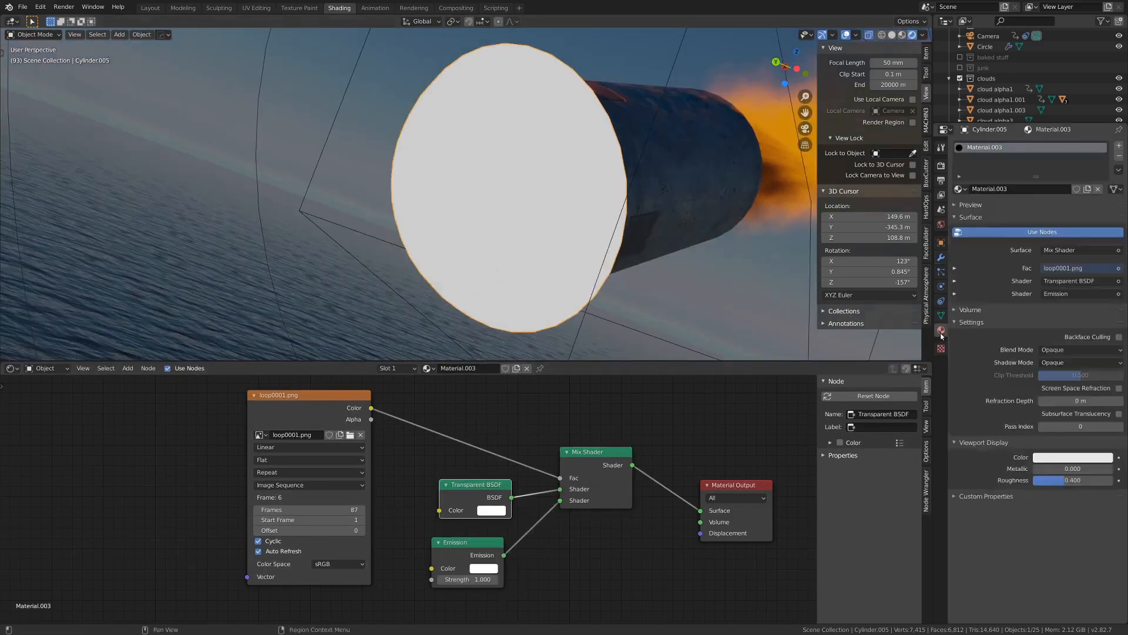
left_click(1064, 351)
left_click(1065, 395)
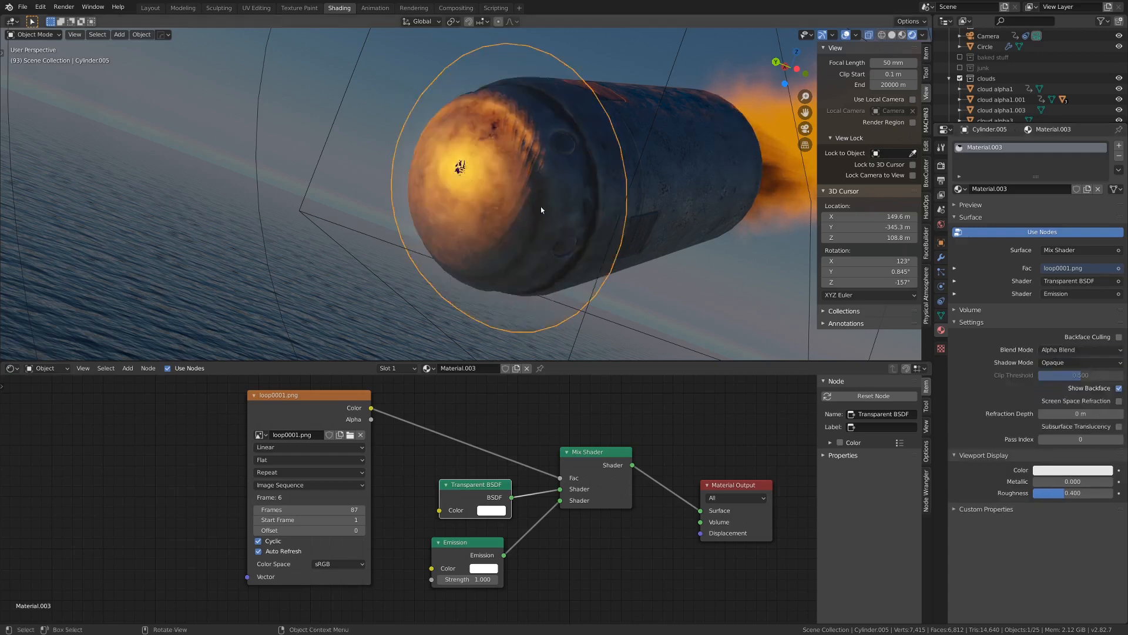
Try to swap the Mix Shader's Transparent and Emission inputs while viewing the nose up close
mouse_move(541, 207)
middle_mouse_down()
mouse_move(643, 203)
mouse_move(541, 201)
mouse_move(534, 226)
middle_mouse_up()
left_click(563, 505)
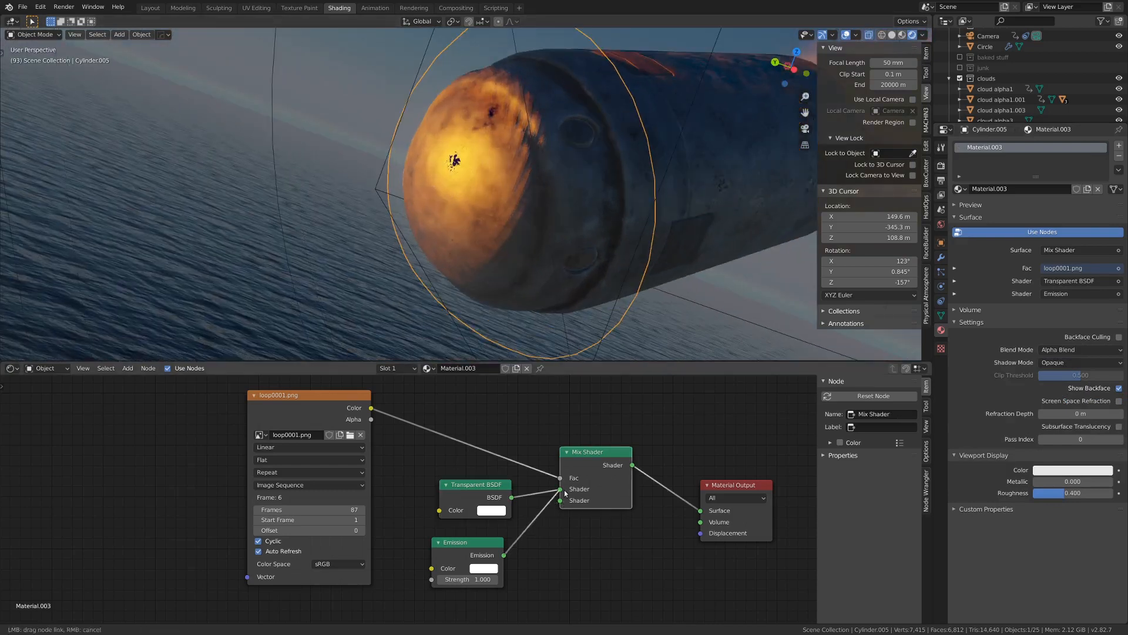
left_click_drag(560, 500, 560, 490)
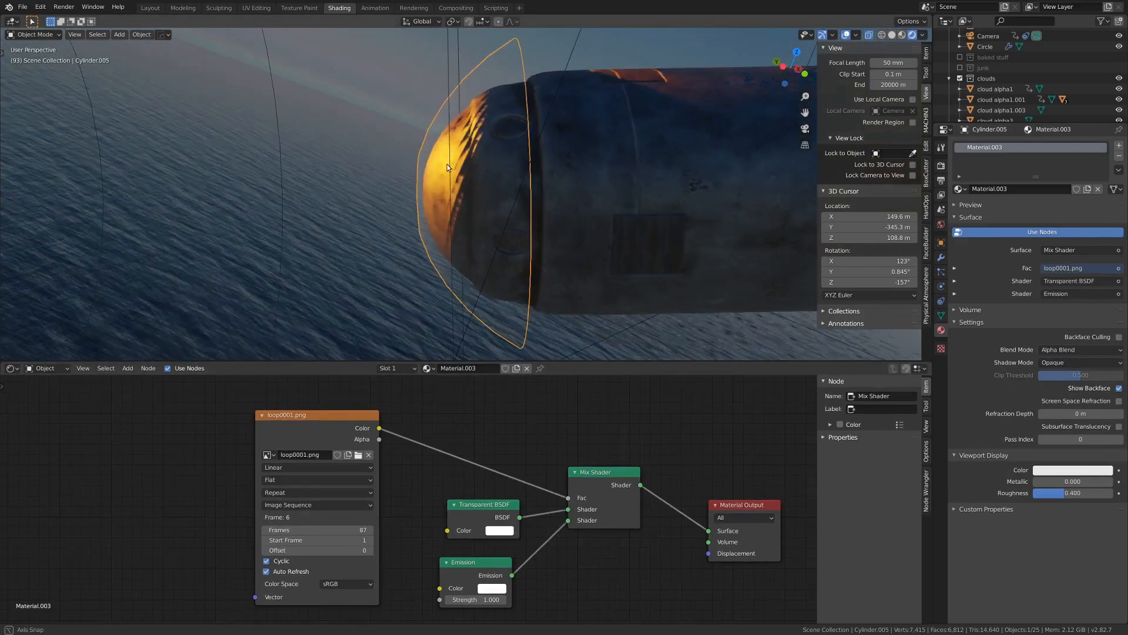
Move the loop0001.png texture node aside and insert a ColorRamp between its Color output and the Mix Shader's Fac
middle_click_drag(406, 213, 441, 216)
left_click_drag(341, 419, 302, 421)
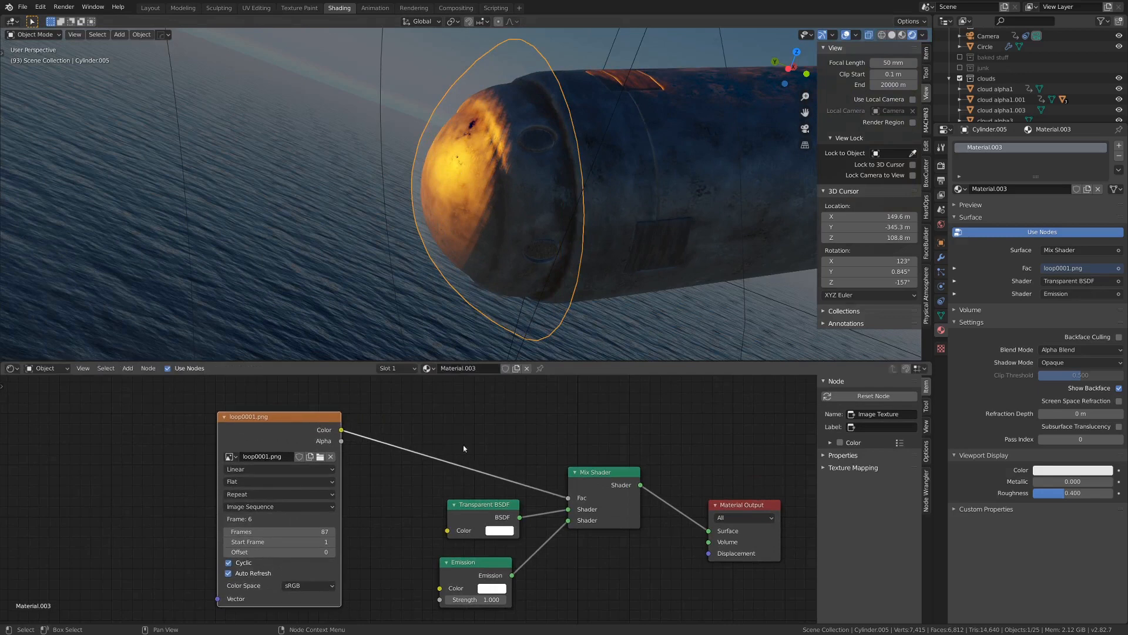
key("shift+a")
mouse_move(400, 511)
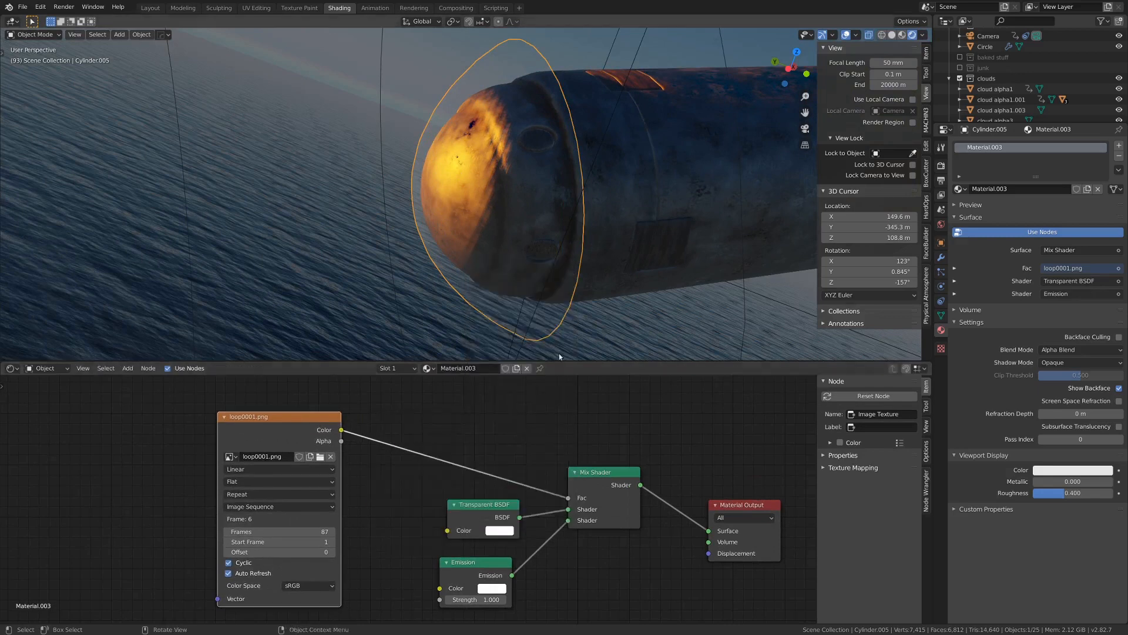
key("shift+a")
mouse_move(438, 499)
left_click(511, 361)
left_click(459, 380)
middle_click_drag(458, 381, 420, 421)
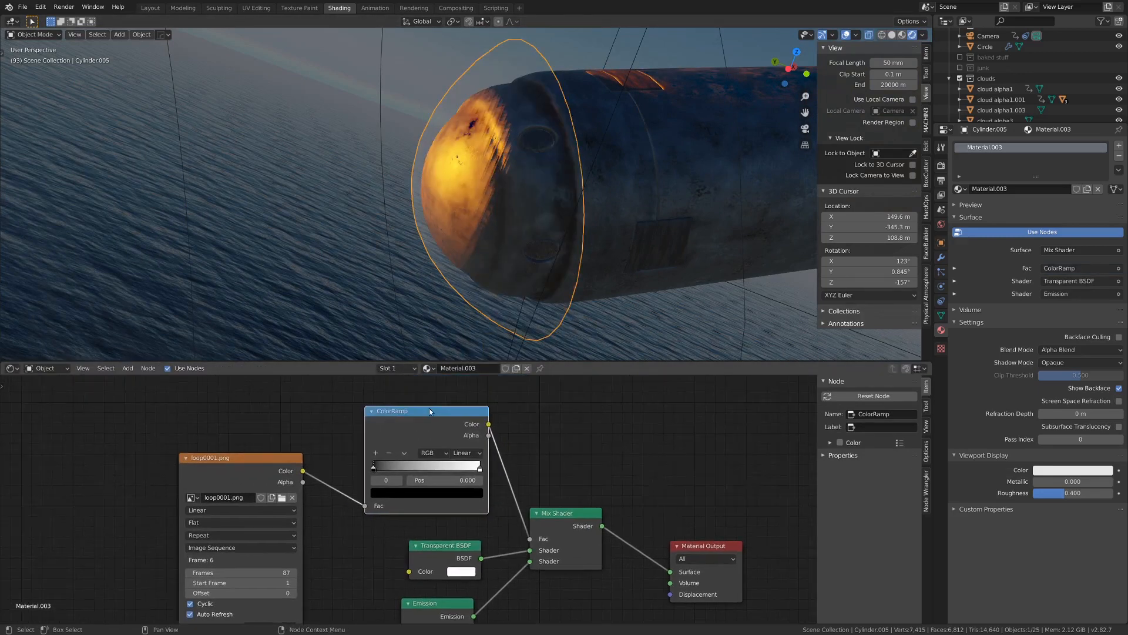
Preview the ColorRamp on the dome, move its white stop to 0.256, and return the preview to the Mix Shader
left_click(429, 411, "ctrl+shift")
middle_click_drag(423, 253, 506, 235)
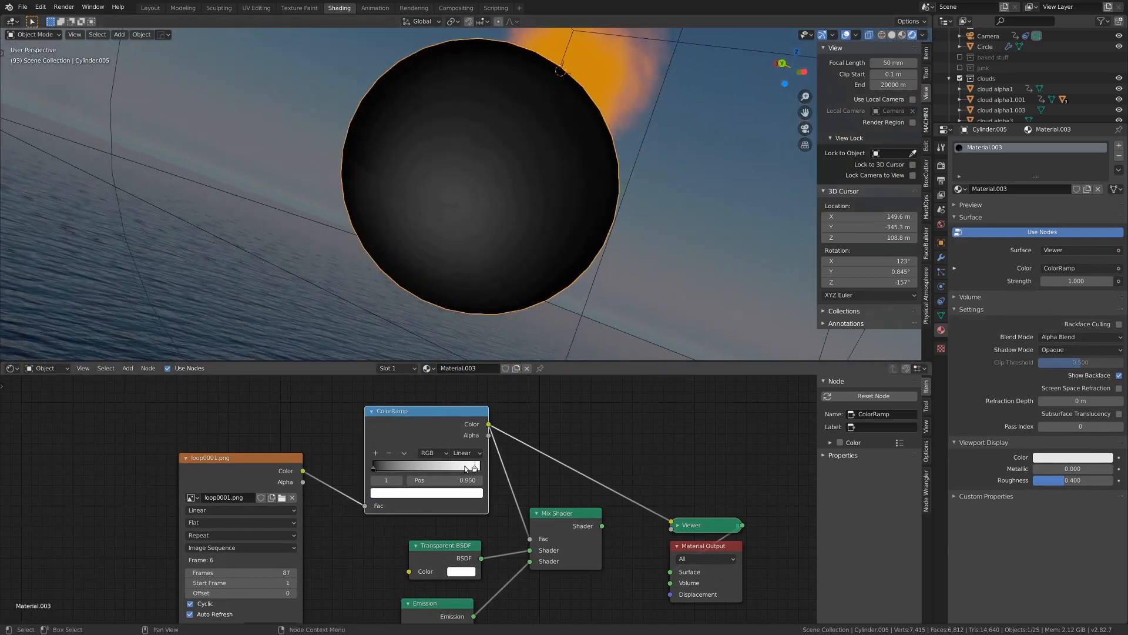
left_click_drag(465, 468, 392, 469)
left_click(555, 521, "ctrl+shift")
middle_click_drag(558, 265, 481, 273)
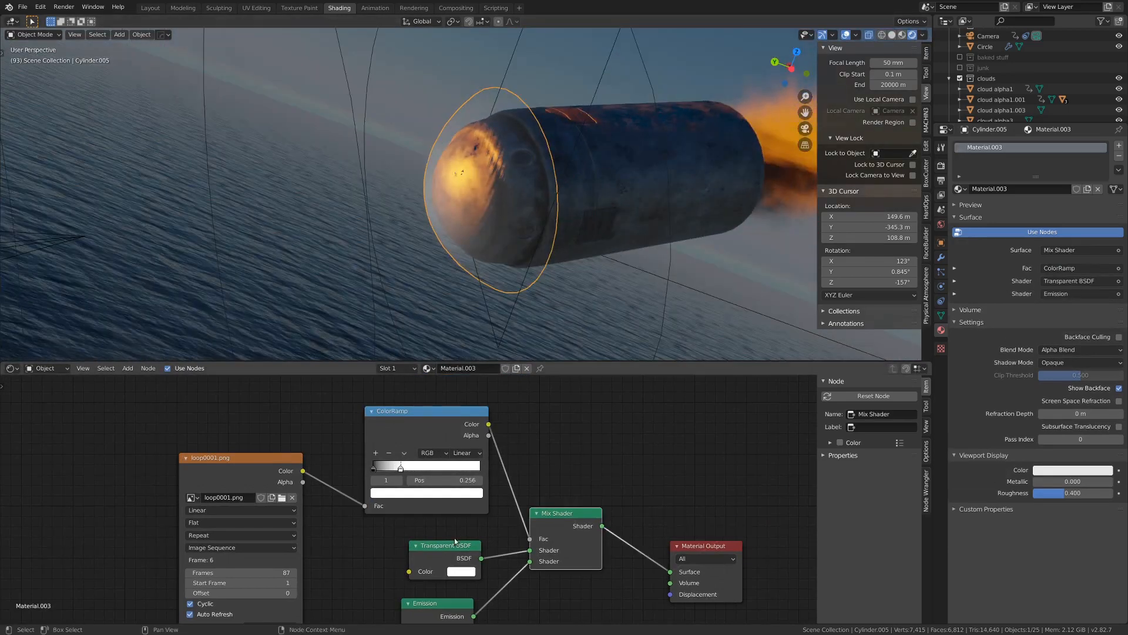
Set the Emission strength to 4.700 and move the ColorRamp's white stop to 0.508
scroll(455, 539, "up", 1)
middle_click_drag(454, 538, 454, 439)
mouse_move(438, 550)
left_mouse_down()
mouse_move(482, 549)
mouse_move(443, 549)
left_mouse_up()
scroll(467, 579, "down", 1)
middle_click_drag(468, 581, 460, 619)
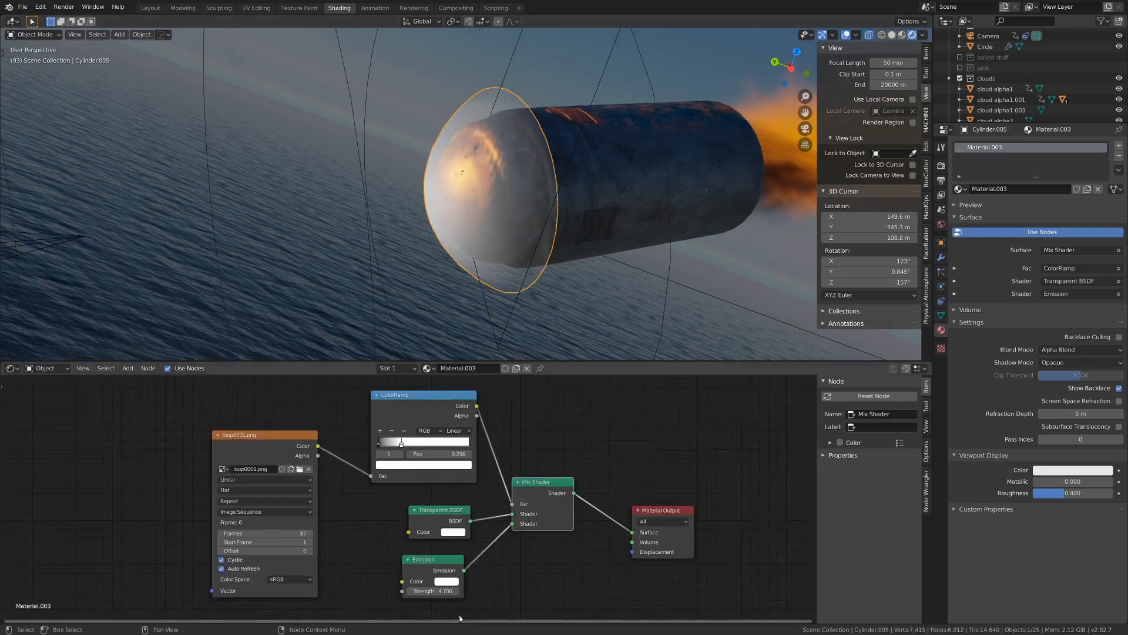
mouse_move(404, 440)
left_mouse_down()
mouse_move(446, 446)
mouse_move(425, 441)
left_mouse_up()
Make room beside the texture node, duplicate the ColorRamp into the gap, and link the texture's Color to the copy's Fac
scroll(411, 438, "down", 1)
scroll(377, 432, "down", 2)
middle_click_drag(377, 432, 508, 405)
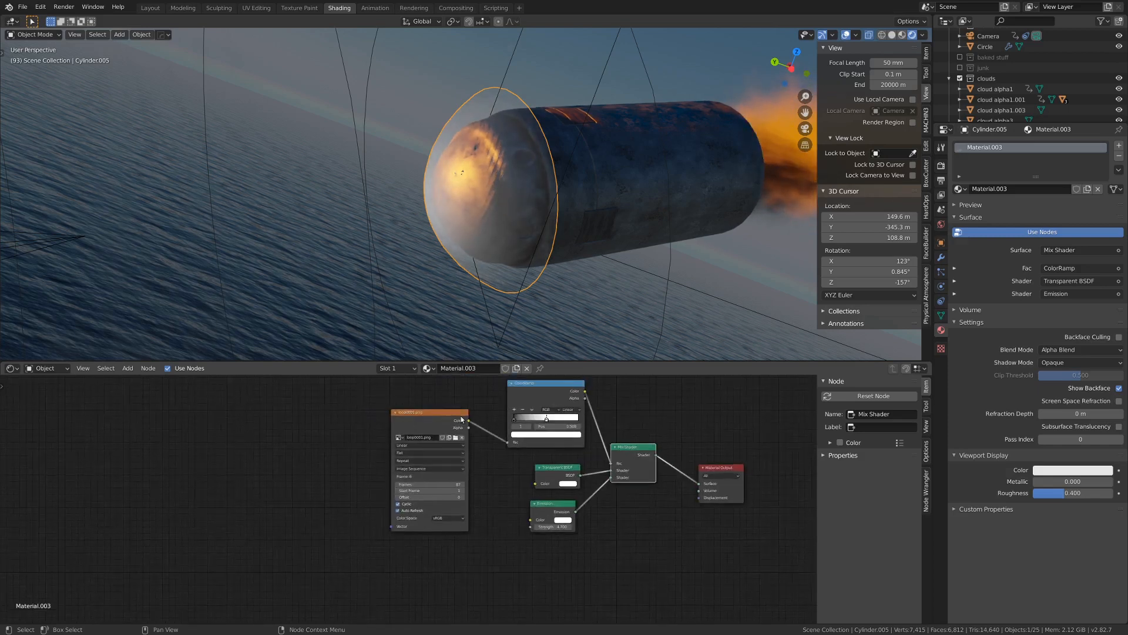
left_click_drag(437, 418, 322, 430)
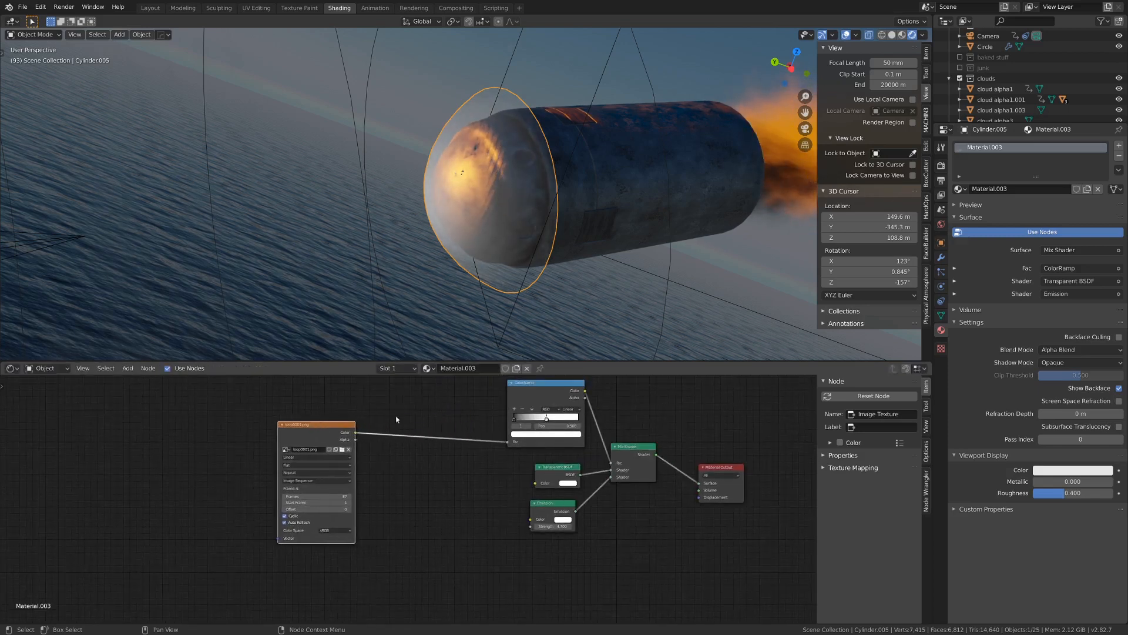
left_click(542, 386)
key("shift+d")
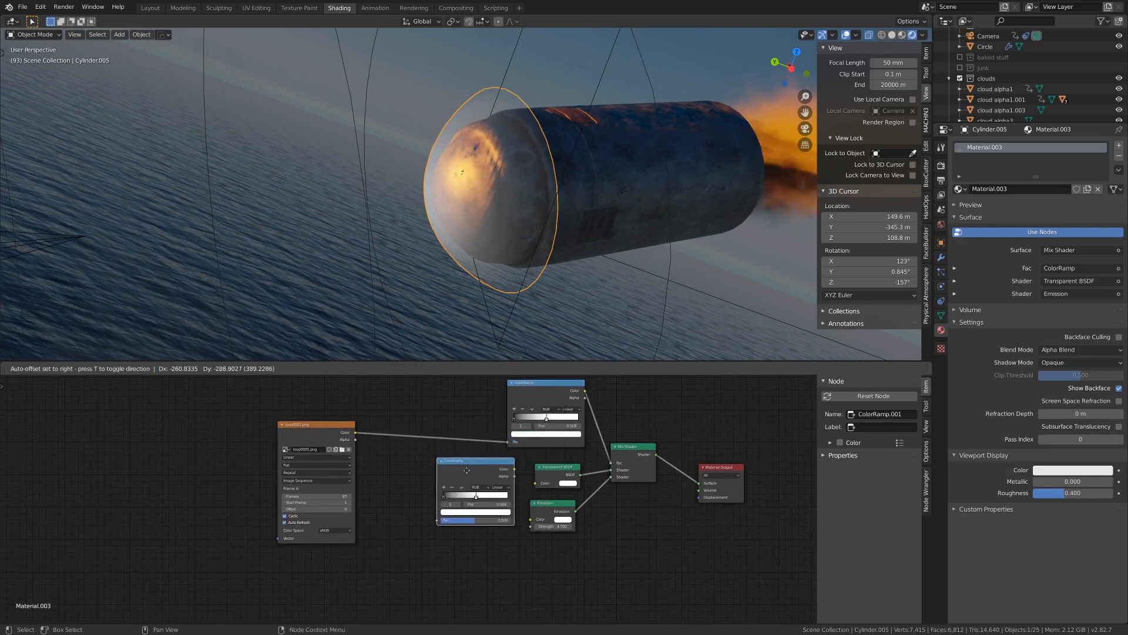
left_click(393, 474)
left_click_drag(433, 463, 404, 467)
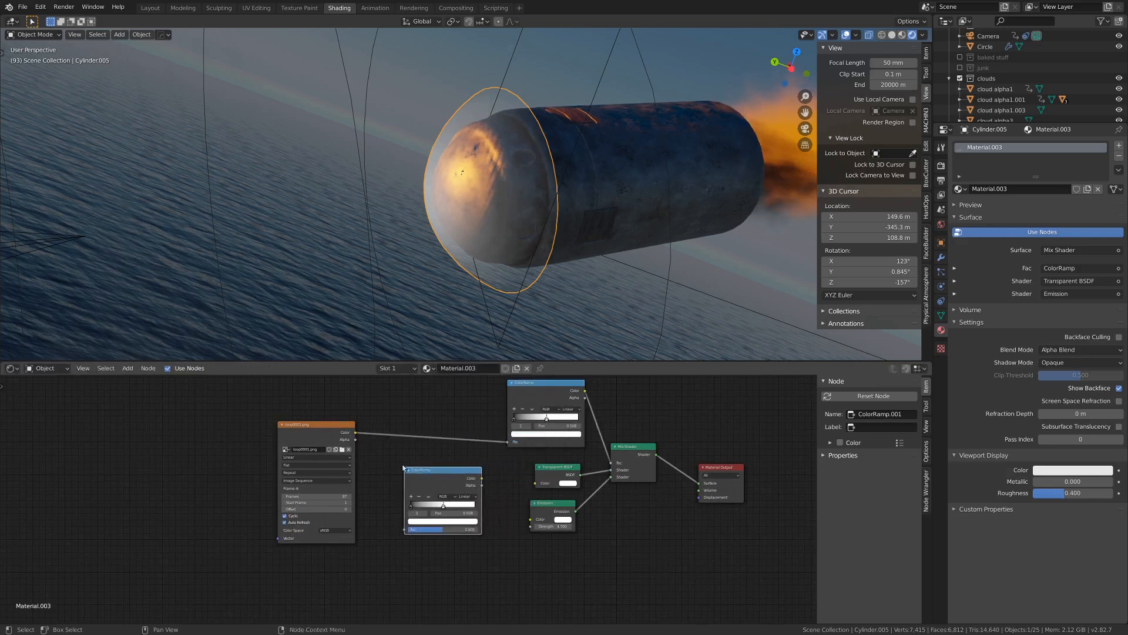
left_click_drag(355, 433, 405, 529)
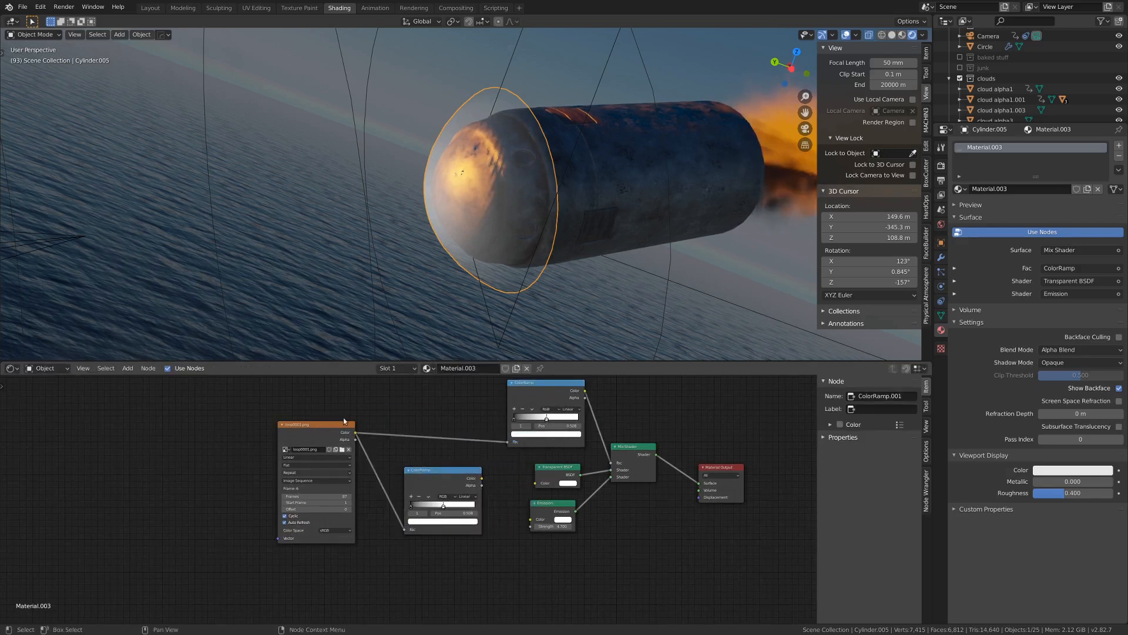
Connect the duplicated ColorRamp's Color to the Emission shader's Color and nudge the Emission node clear of the Transparent BSDF
scroll(372, 444, "up", 2)
middle_click_drag(373, 445, 265, 379)
scroll(393, 407, "up", 2)
middle_click_drag(392, 407, 356, 436)
scroll(356, 436, "up", 1)
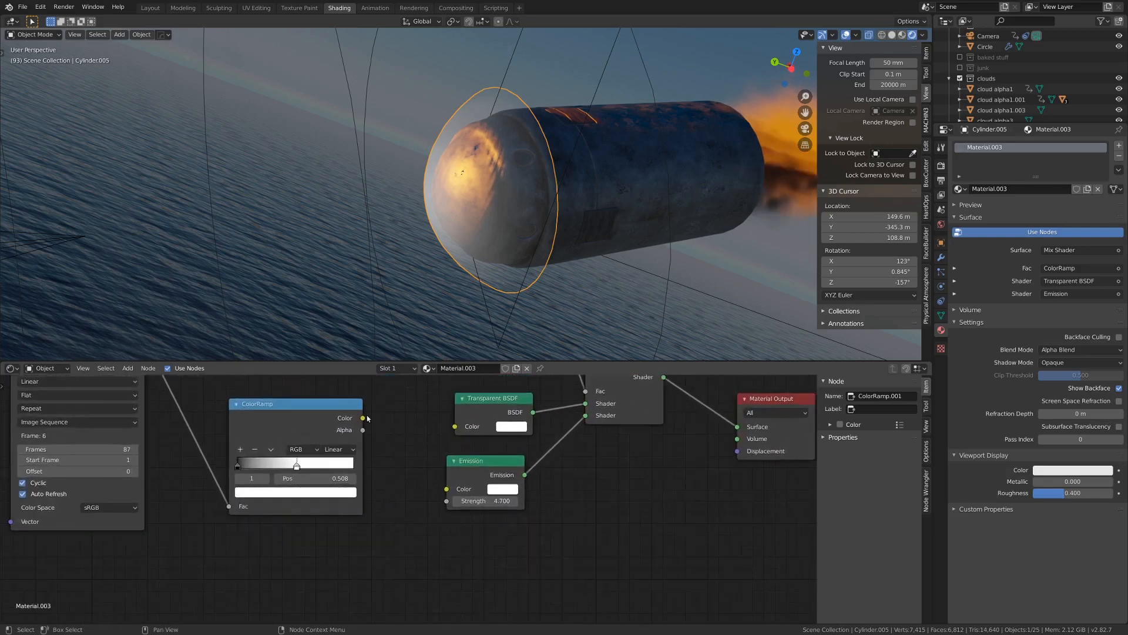
left_click_drag(456, 483, 447, 489)
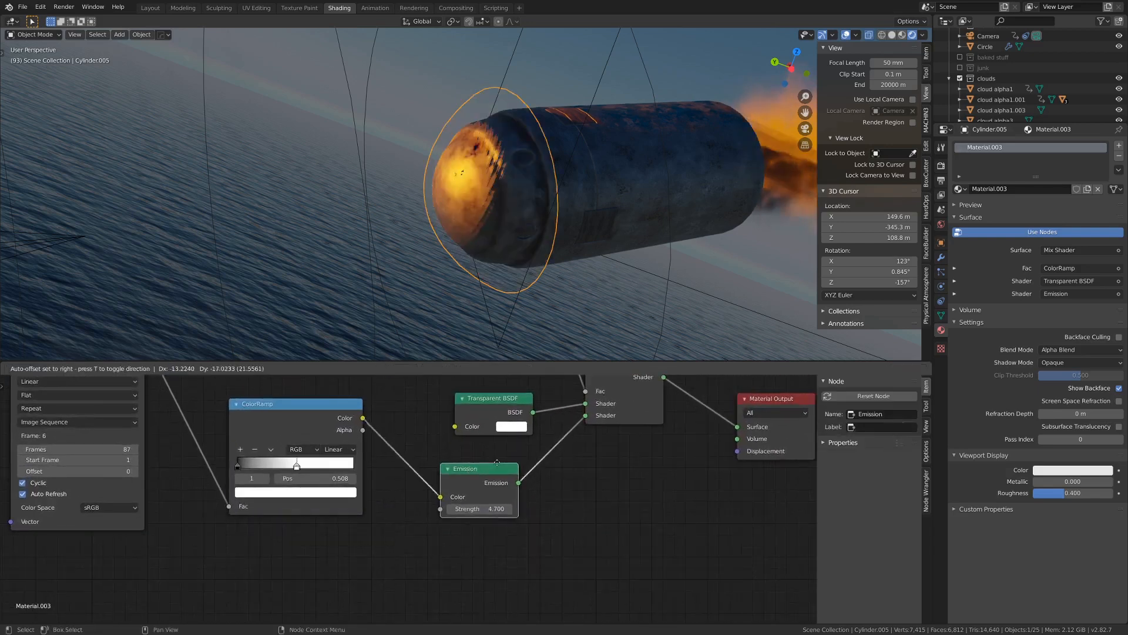
scroll(327, 464, "up", 3)
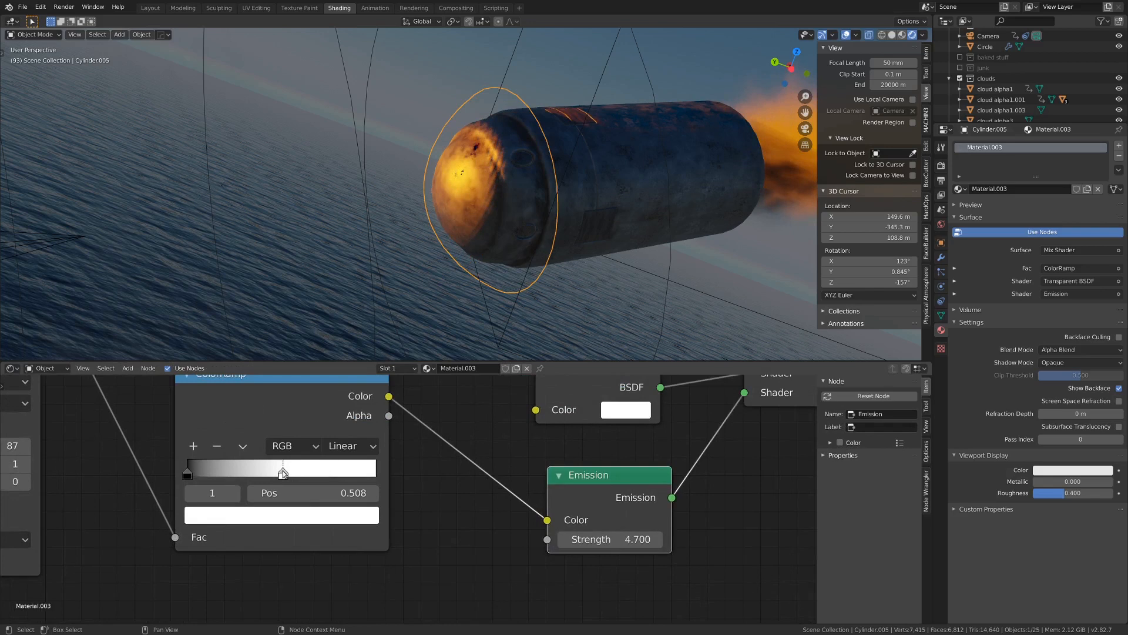
Move the duplicated ColorRamp's white stop to 1.000 and preview that ramp on the dome
left_click_drag(282, 473, 377, 473)
scroll(353, 447, "down", 2)
middle_click_drag(346, 431, 354, 449)
left_click(360, 455, "ctrl+shift")
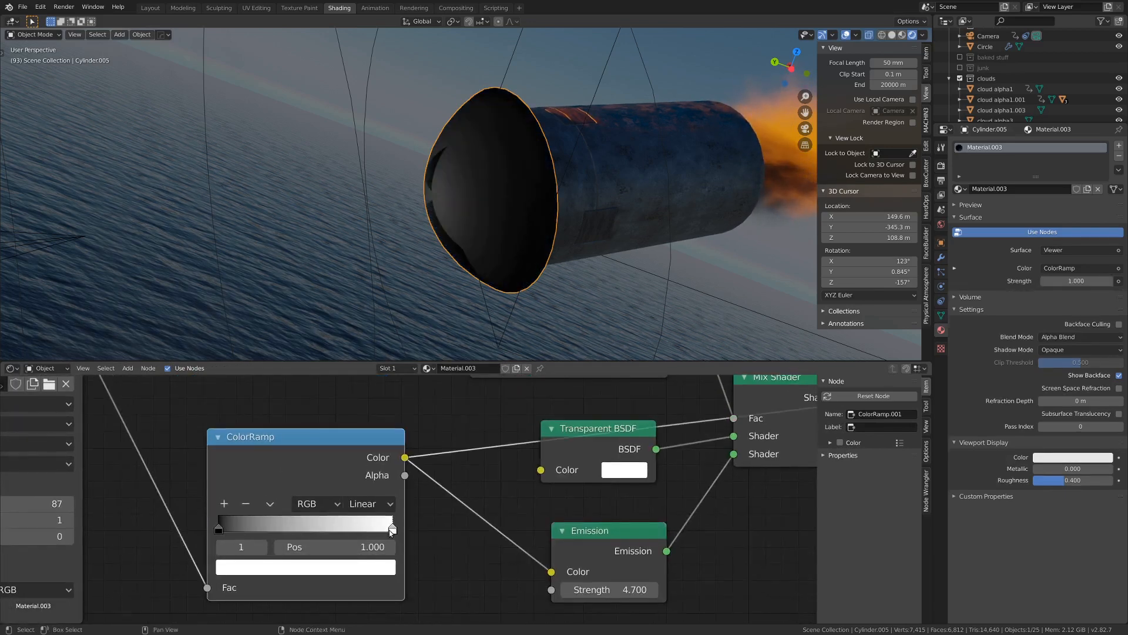
Add a middle stop to the duplicated ColorRamp at about 0.8 and color it saturated orange
left_click(224, 503)
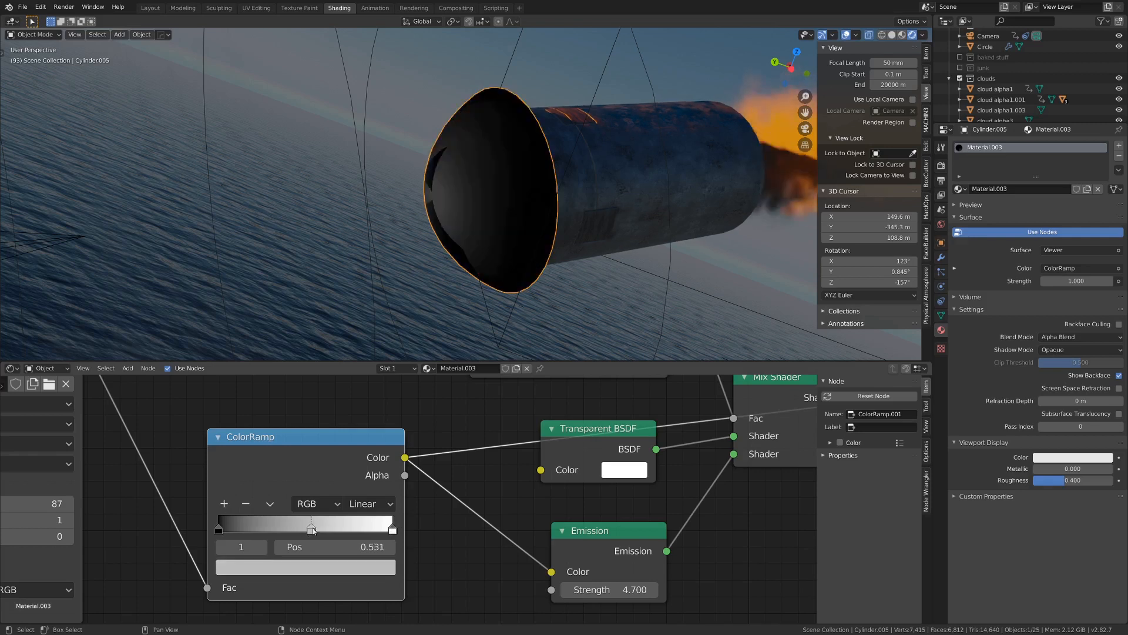
left_click_drag(303, 527, 365, 529)
left_click(355, 572)
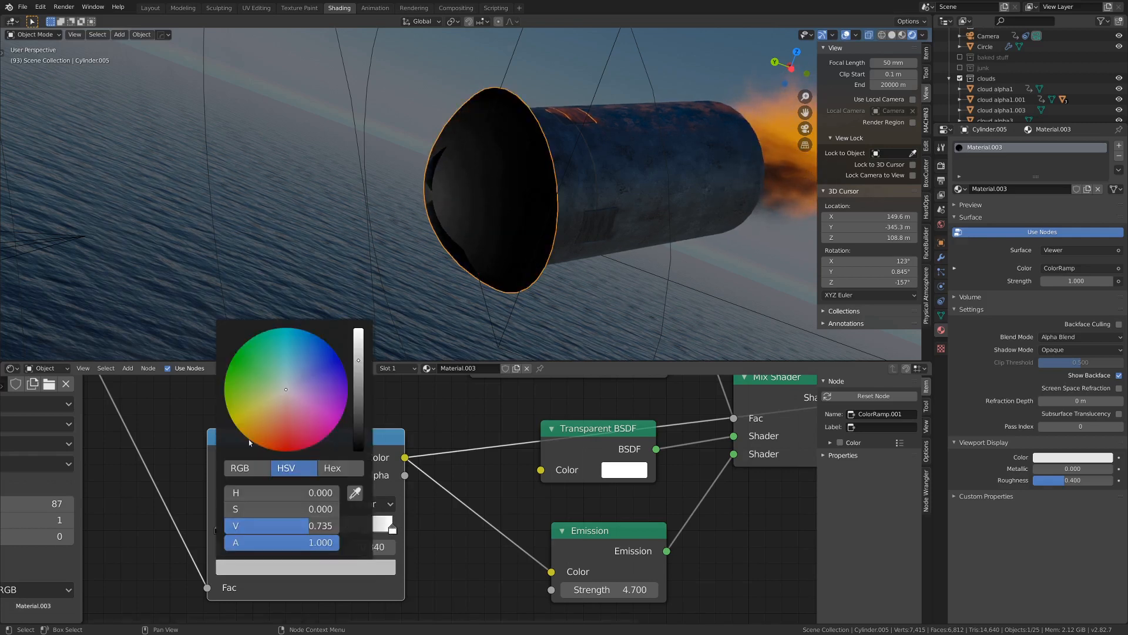
left_click_drag(263, 429, 259, 436)
middle_click_drag(470, 278, 540, 252)
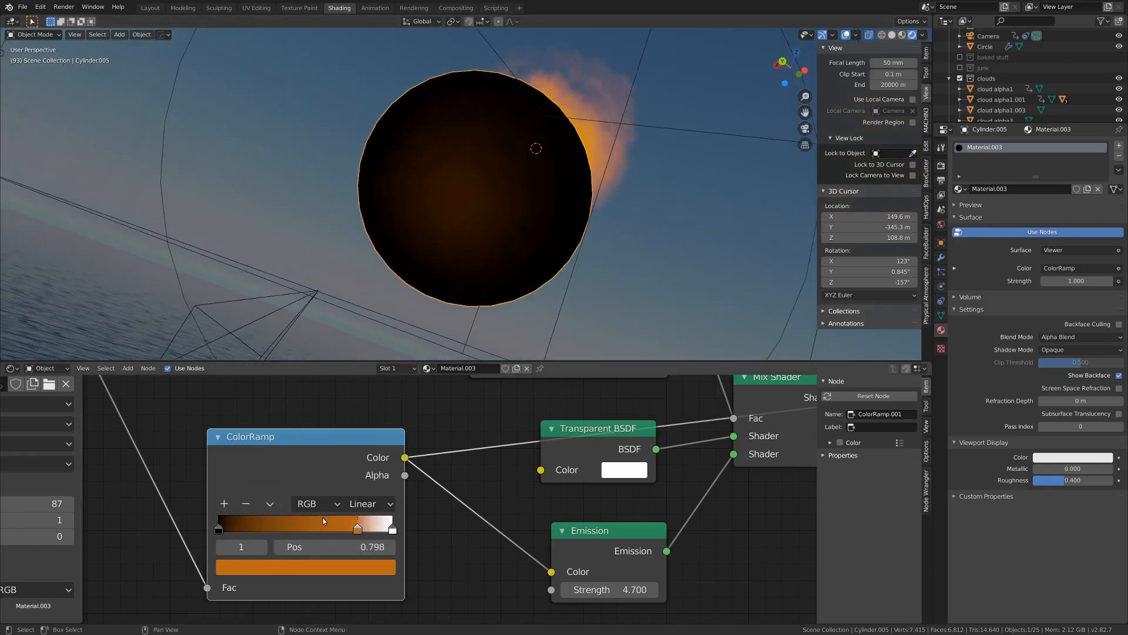
Shift the orange stop toward the black end of the ramp and lighten its color to a bright pale orange
left_click_drag(323, 521, 258, 525)
left_click(257, 562)
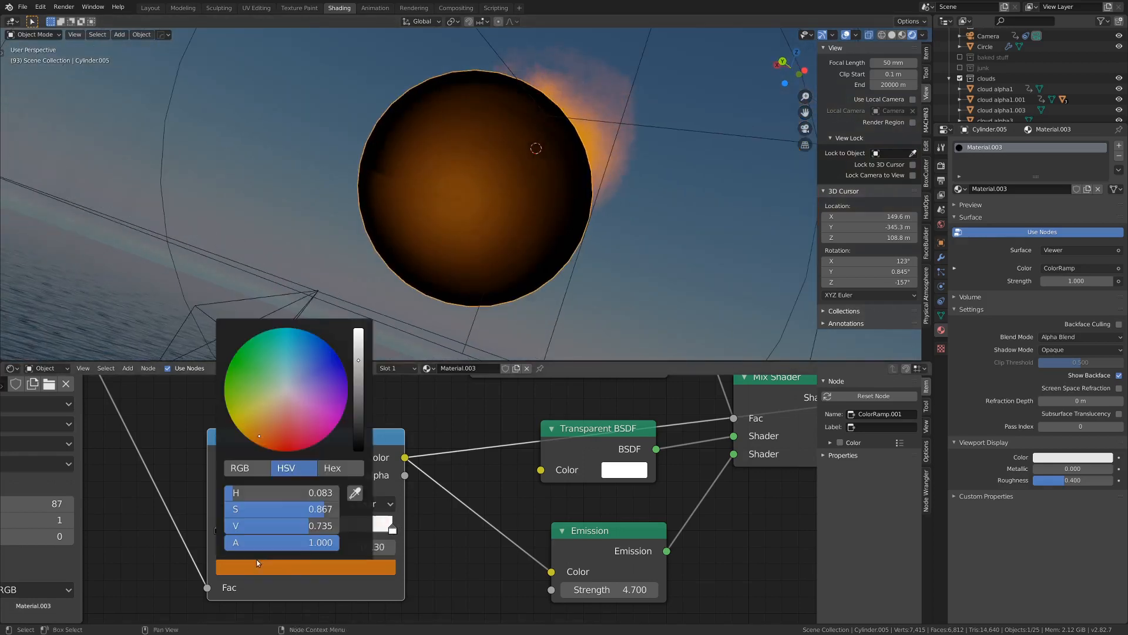
left_click_drag(358, 361, 358, 326)
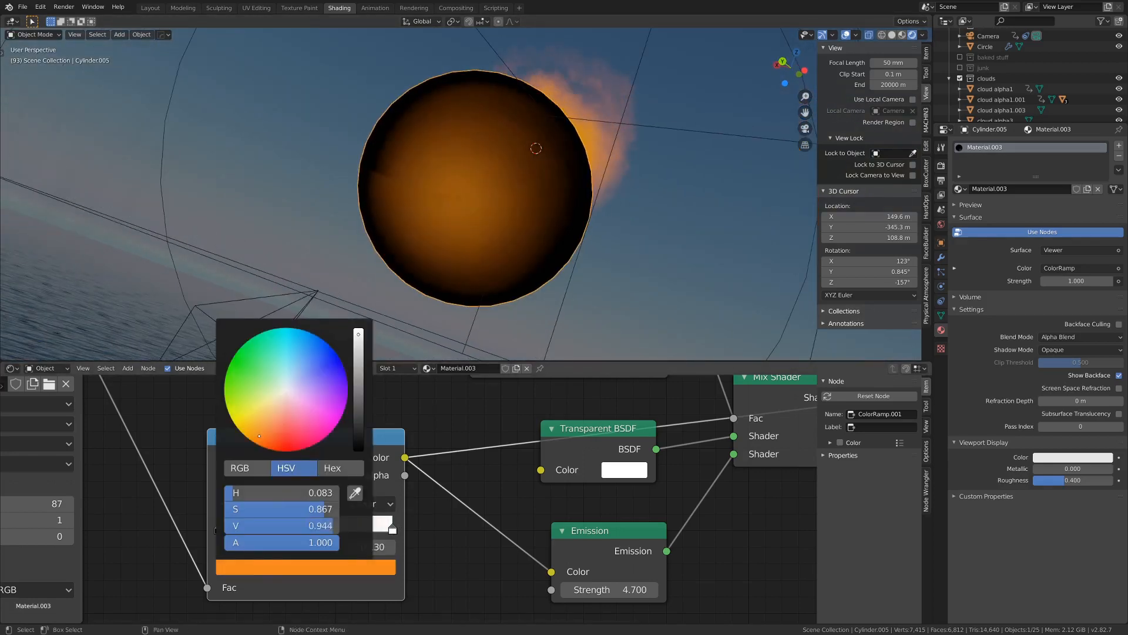
left_click(266, 421)
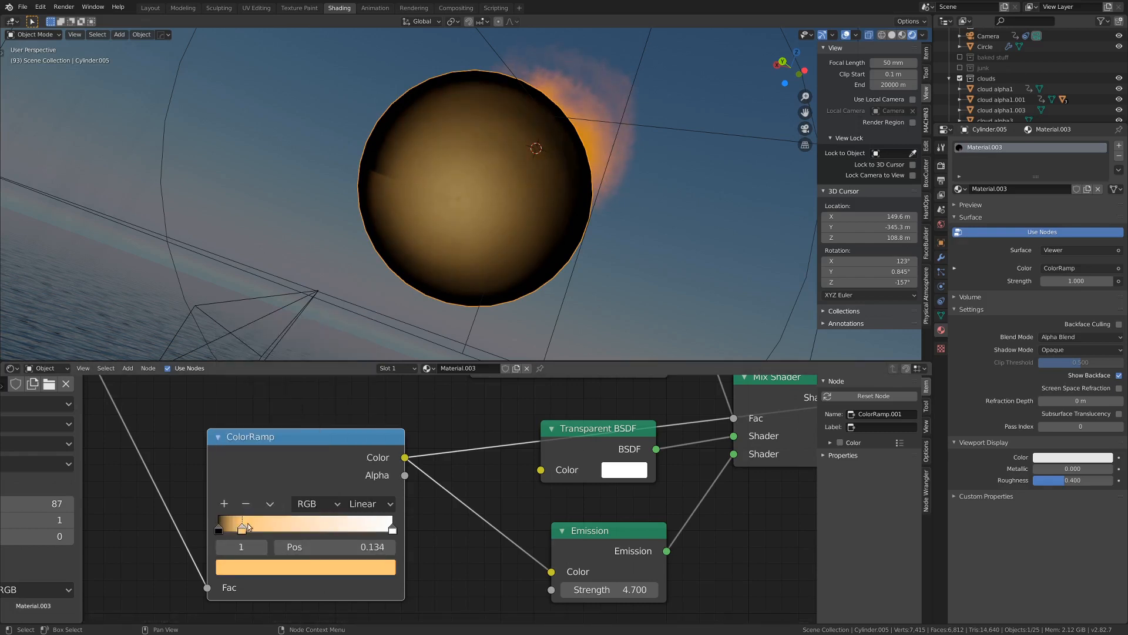
Tighten the duplicated ColorRamp by moving its white stop to 0.233 and its orange stop to 0.122
left_click_drag(248, 527, 251, 527)
left_click_drag(392, 532, 372, 531)
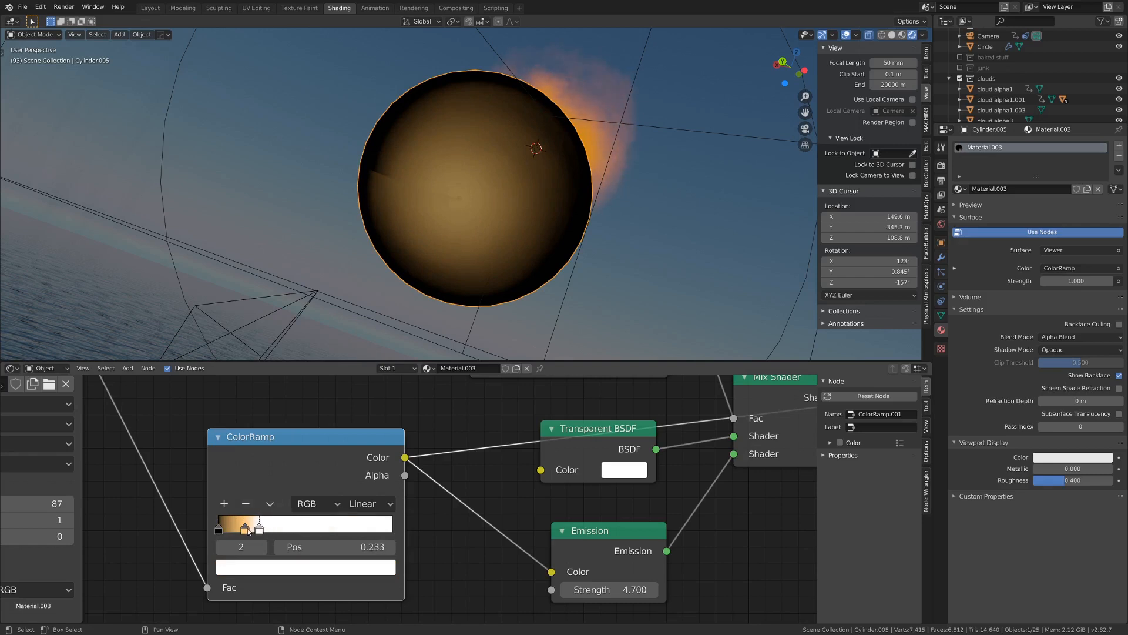
mouse_move(245, 530)
left_mouse_down()
mouse_move(220, 530)
mouse_move(238, 532)
left_mouse_up()
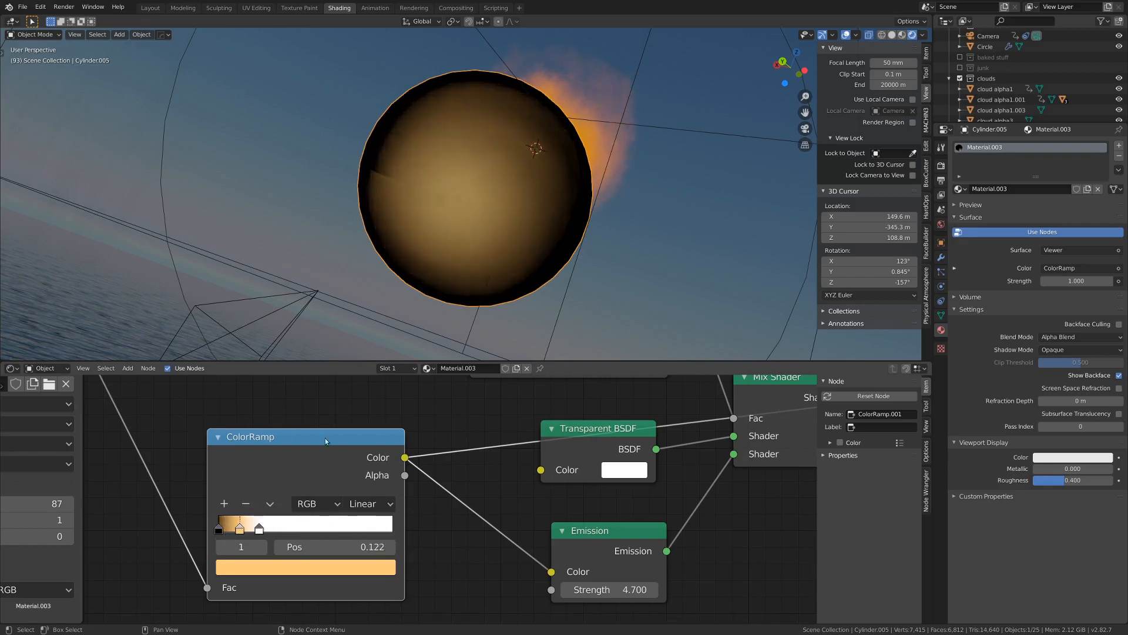
Shift the orange ColorRamp node slightly aside and set the interpolation of both ColorRamps to Ease
left_click_drag(325, 439, 291, 439)
left_click(351, 509)
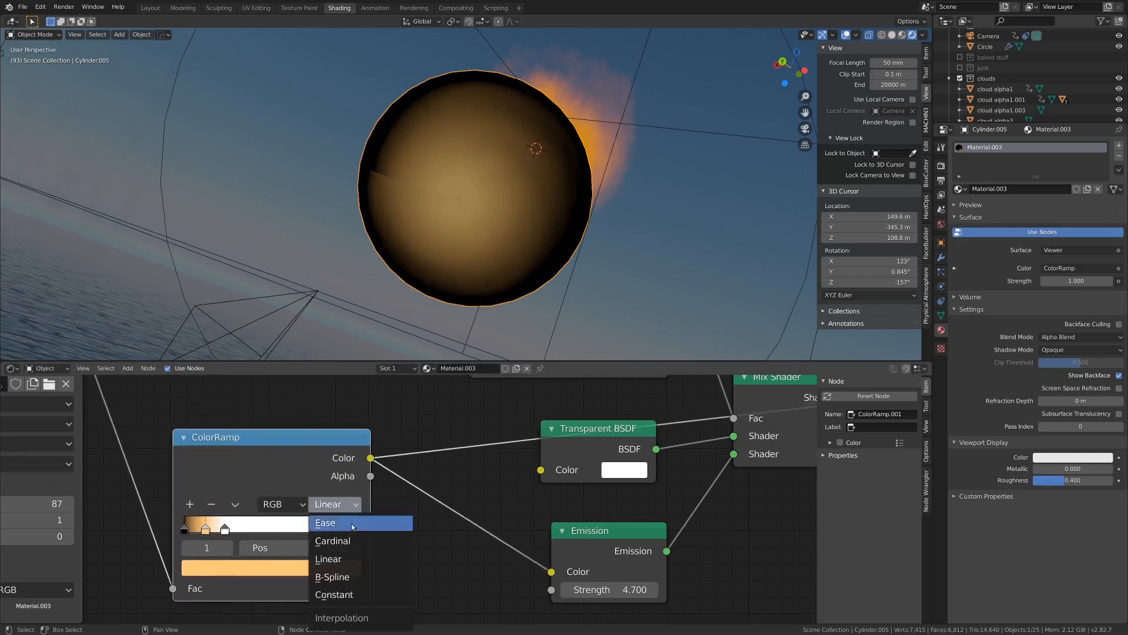
left_click(347, 510)
scroll(473, 445, "down", 2)
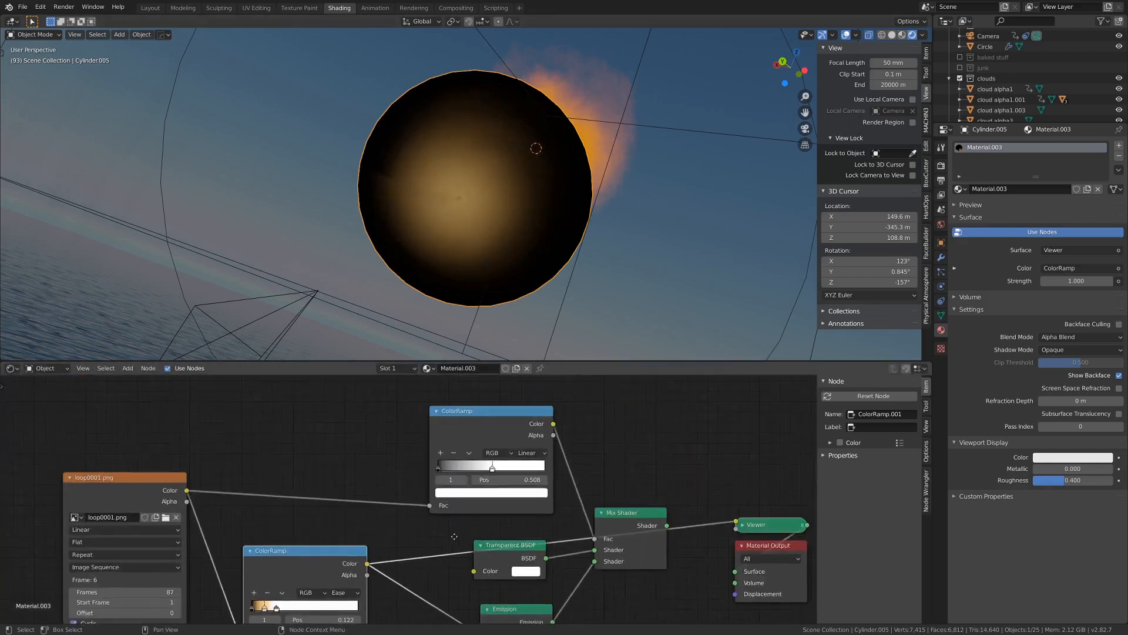
left_click(520, 479)
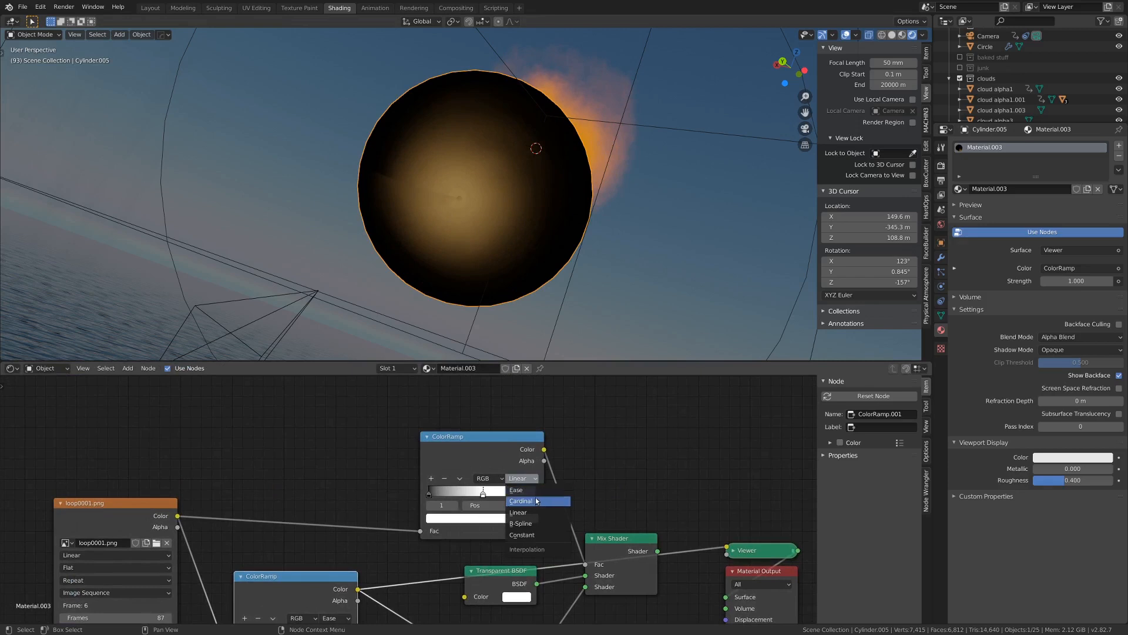
left_click(538, 490)
scroll(566, 508, "down", 1)
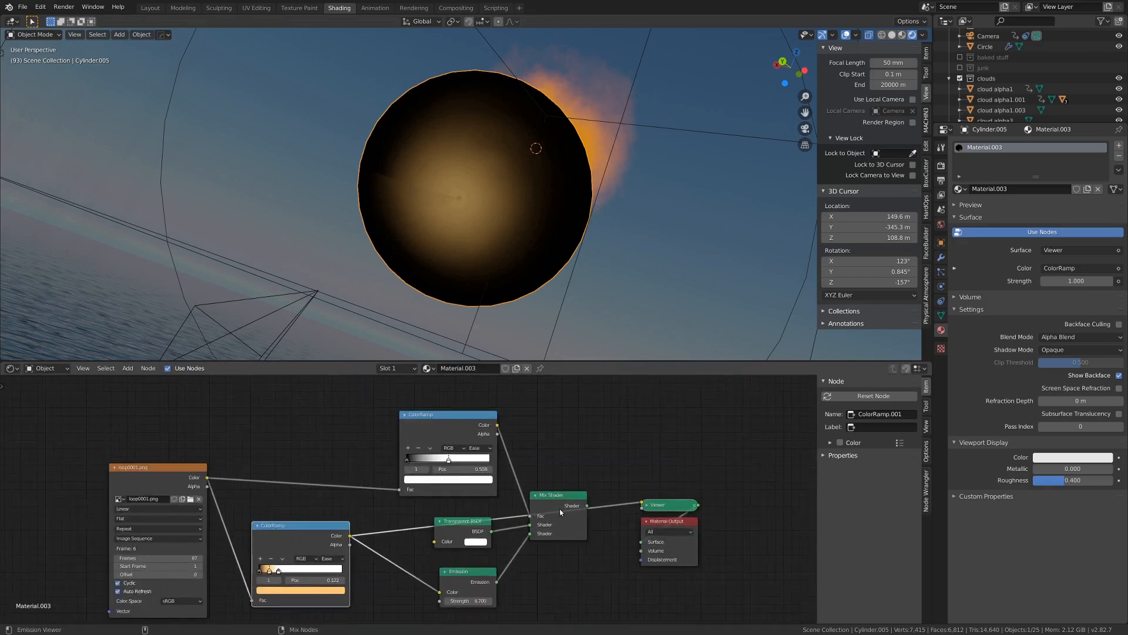
Output the Mix Shader to the dome again and raise the Emission strength to about 18.8
left_click(559, 509, "ctrl+shift")
mouse_move(559, 253)
middle_mouse_down()
mouse_move(562, 220)
mouse_move(469, 227)
mouse_move(470, 258)
middle_mouse_up()
left_click_drag(470, 600, 546, 600)
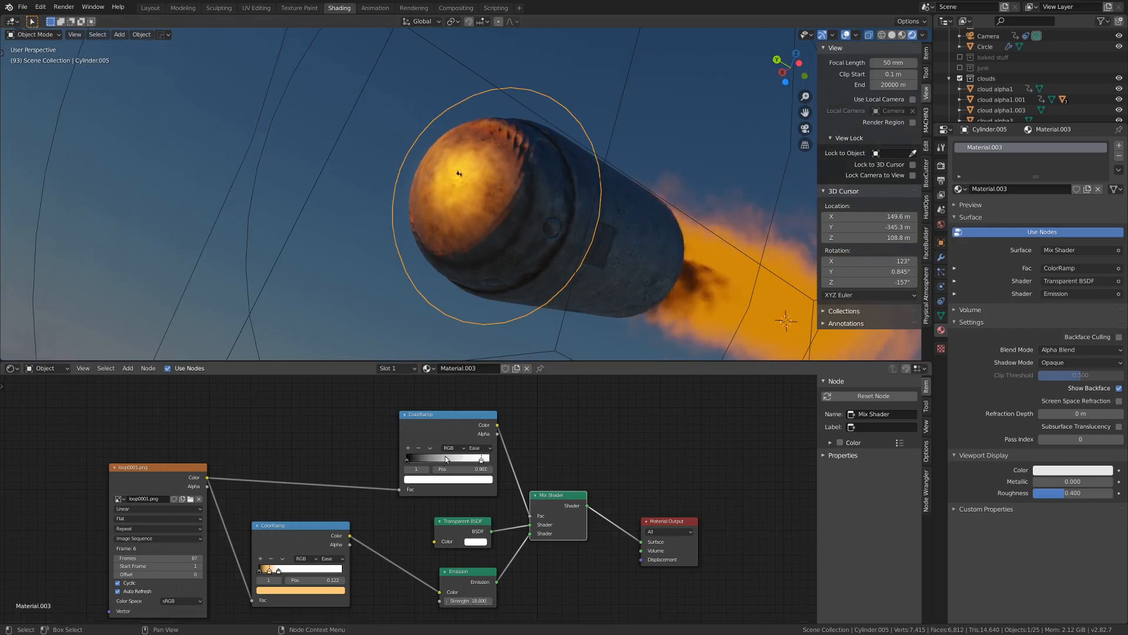
Move the white stop of the ColorRamp driving the Mix Shader's Fac to 0.065 and inspect the nose glow up close
mouse_move(450, 461)
left_mouse_down()
mouse_move(418, 465)
mouse_move(455, 473)
mouse_move(395, 473)
left_mouse_up()
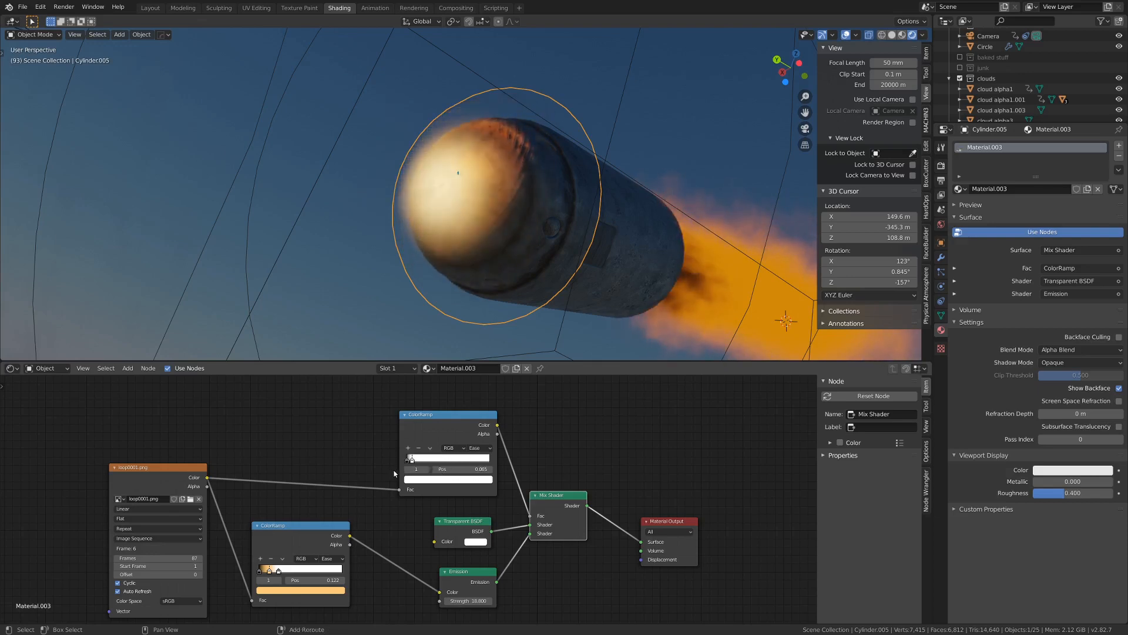
middle_click_drag(495, 182, 537, 207)
middle_click_drag(591, 210, 414, 209)
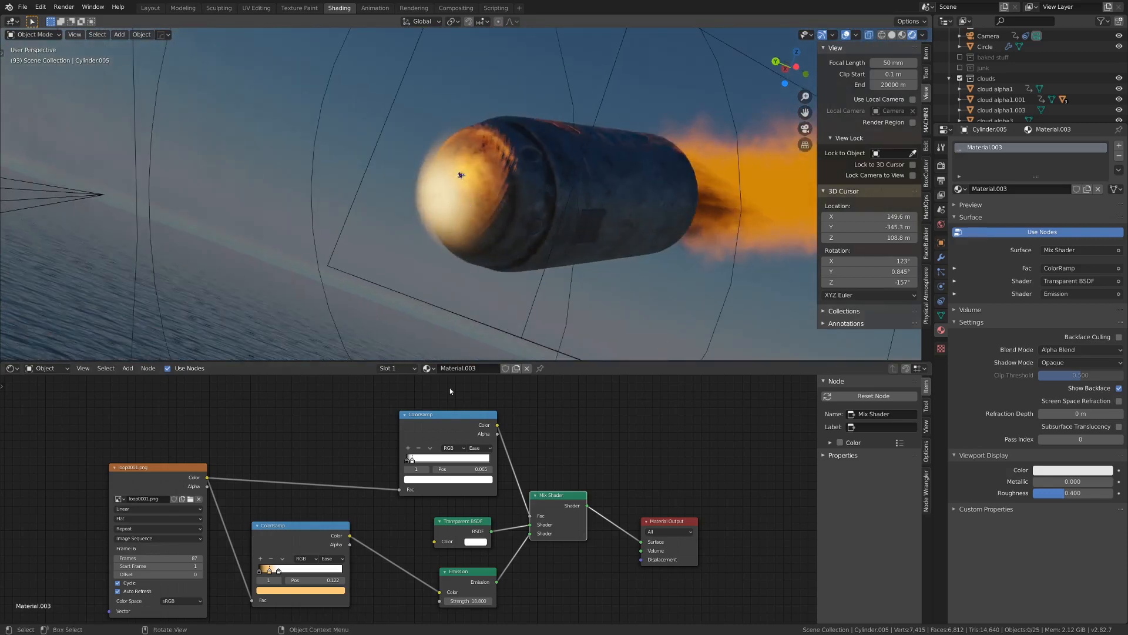
scroll(443, 386, "up", 3)
scroll(426, 229, "up", 4)
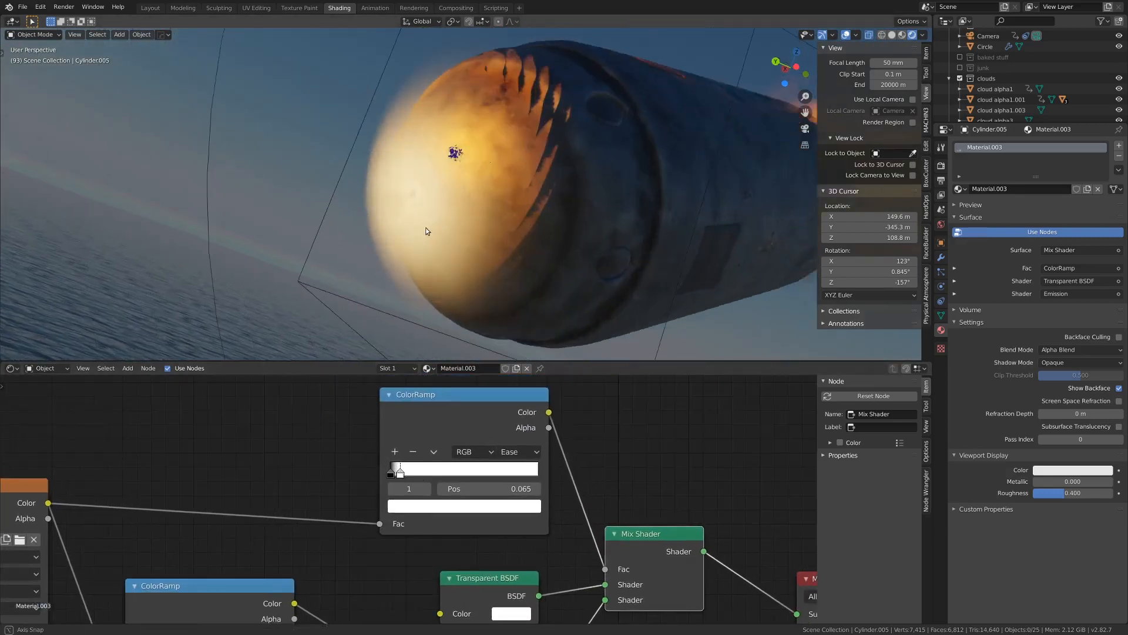
Select the dome over the nose and isolate it in local view in the UV Editing workspace
middle_click_drag(425, 229, 404, 228)
left_click(404, 228)
scroll(411, 212, "down", 4)
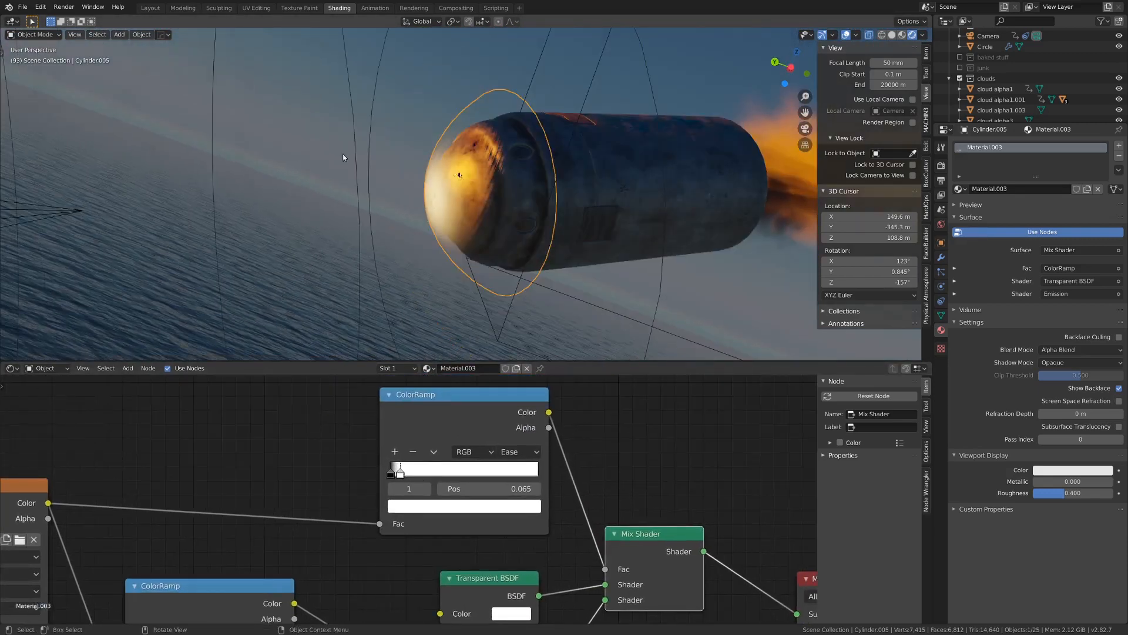
left_click(256, 8)
mouse_move(609, 275)
middle_mouse_down()
mouse_move(621, 330)
mouse_move(630, 288)
mouse_move(703, 276)
mouse_move(689, 292)
middle_mouse_up()
key("Tab")
key("z")
scroll(621, 311, "down", 1)
key("z")
left_click(764, 247)
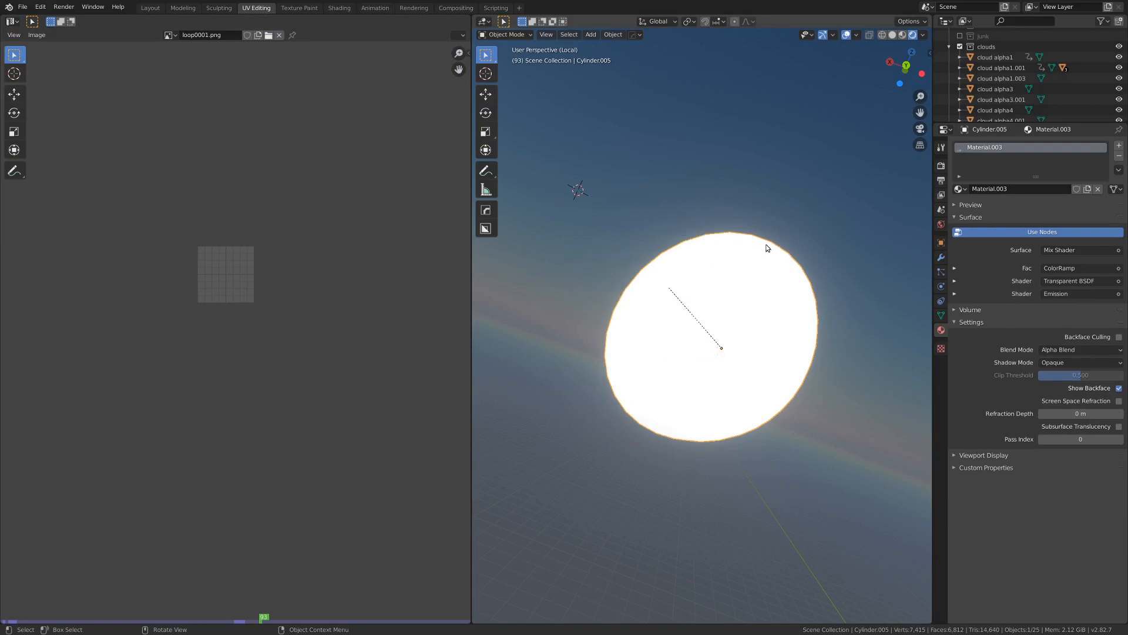
Enter Edit Mode on the isolated dome to show its full UV layout over the loop0001.png image
middle_click_drag(764, 246, 670, 332)
key("z")
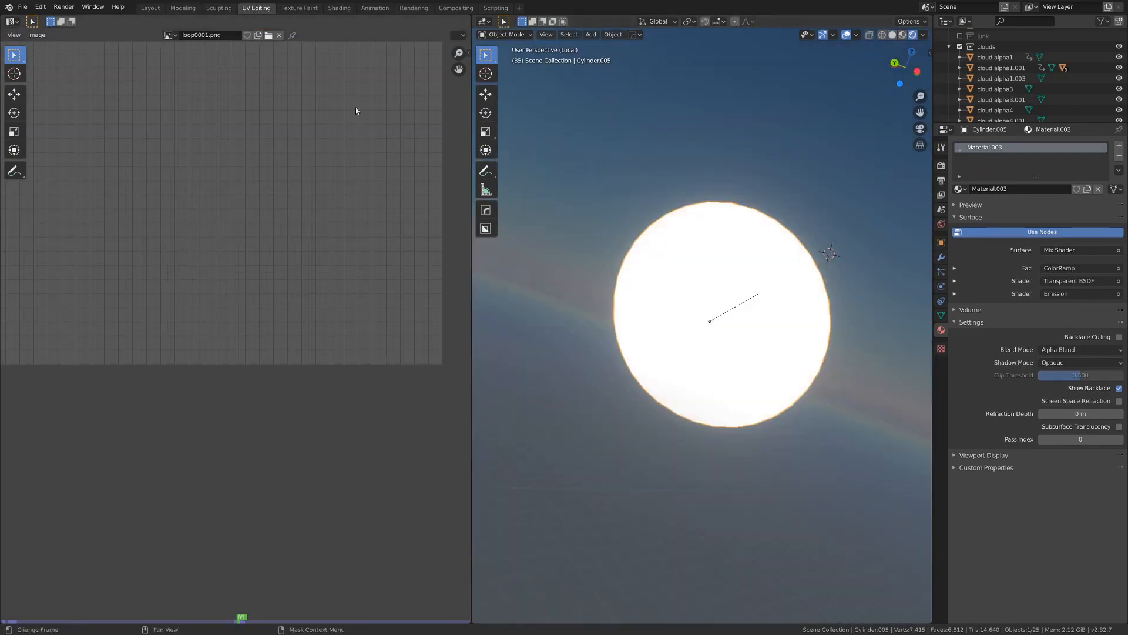
key("Tab")
scroll(239, 329, "down", 4)
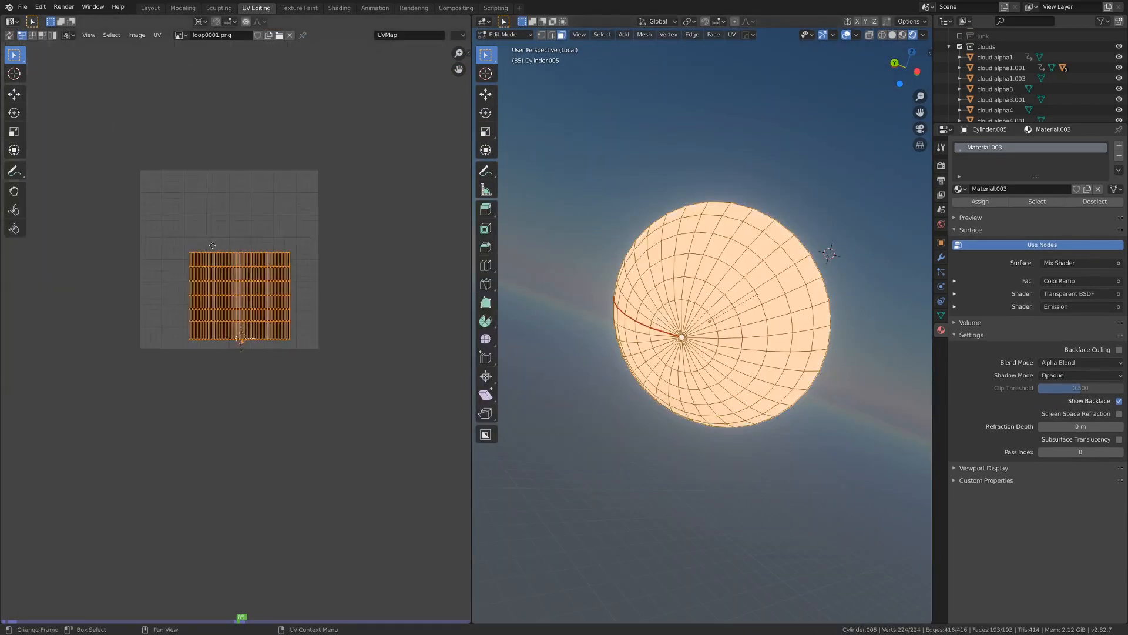
Scale the dome's whole UV layout along Y to about 0.9 of its height
scroll(235, 373, "up", 3)
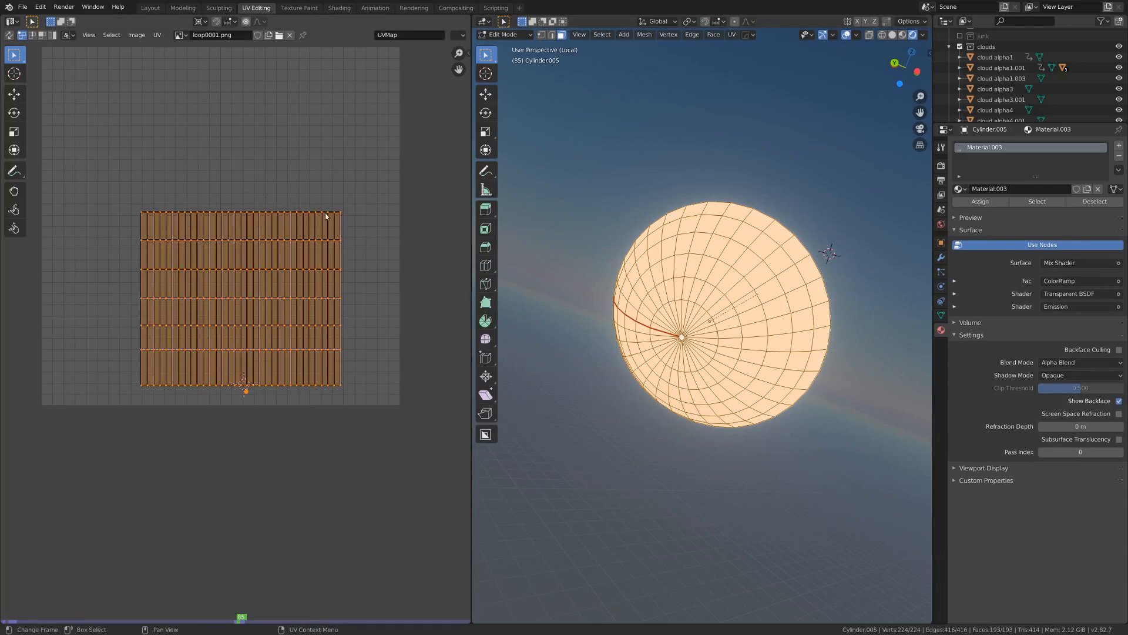
key("s")
key("y")
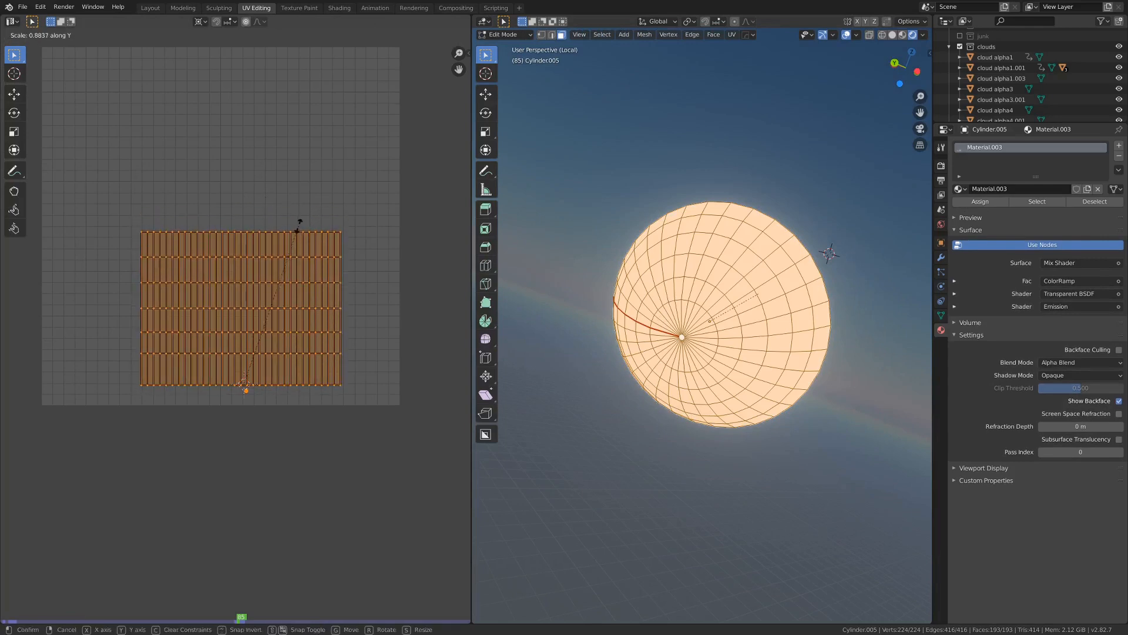
left_click(305, 228)
scroll(275, 203, "down", 1)
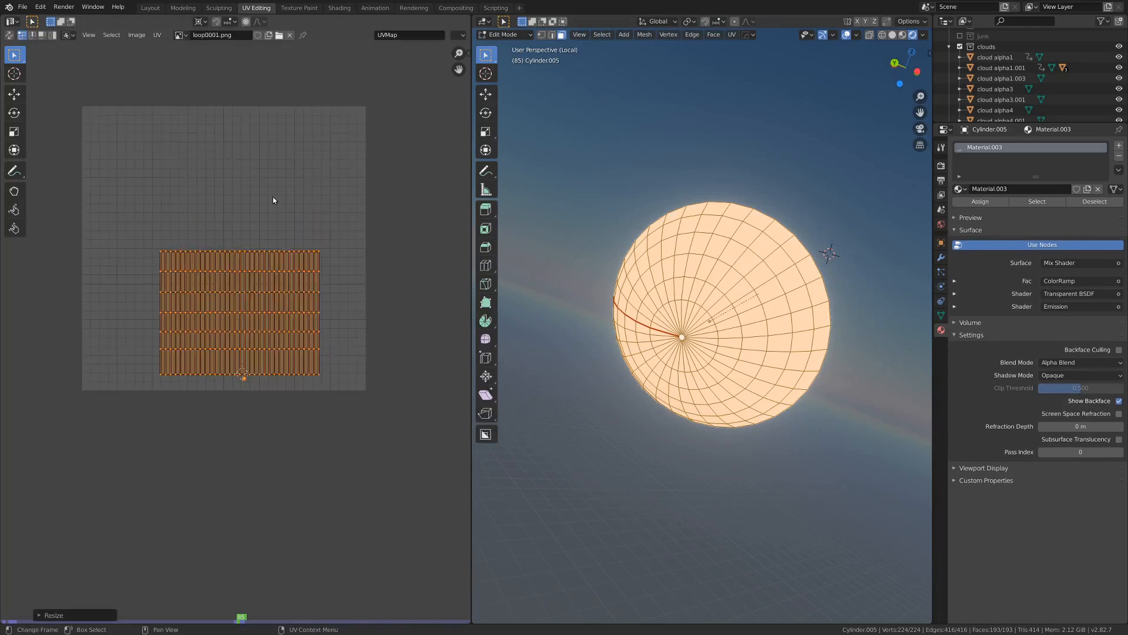
scroll(275, 199, "up", 3)
Return the dome to Object Mode and inspect it over the can's nose in the Shading workspace
key("ctrl+Tab")
left_click(408, 268)
scroll(656, 281, "down", 3)
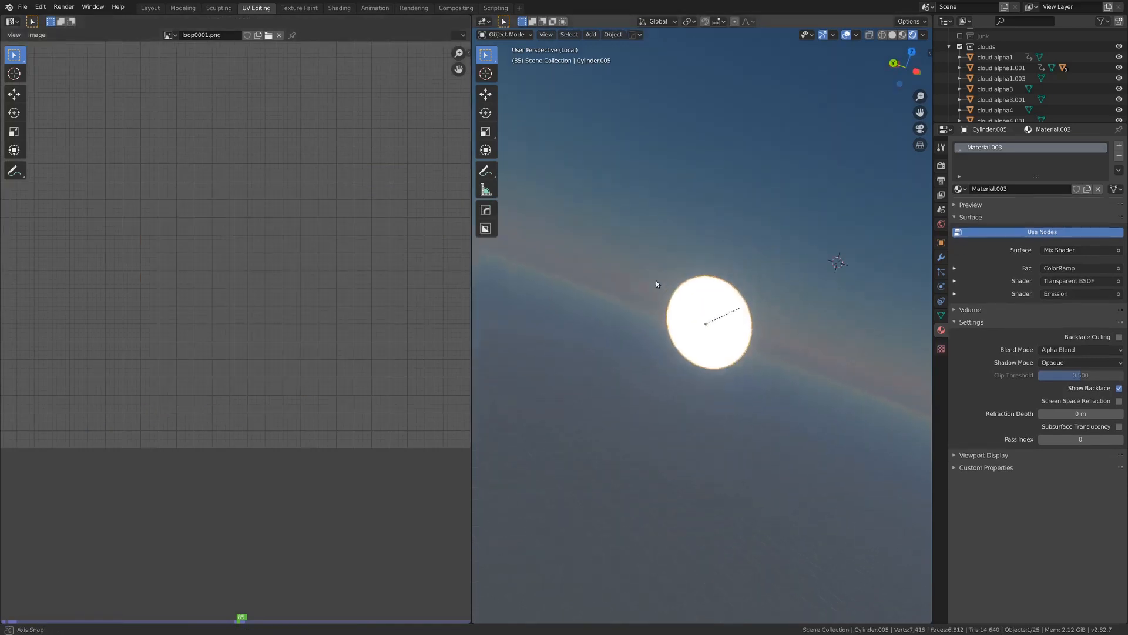
scroll(656, 280, "up", 2)
left_click(339, 9)
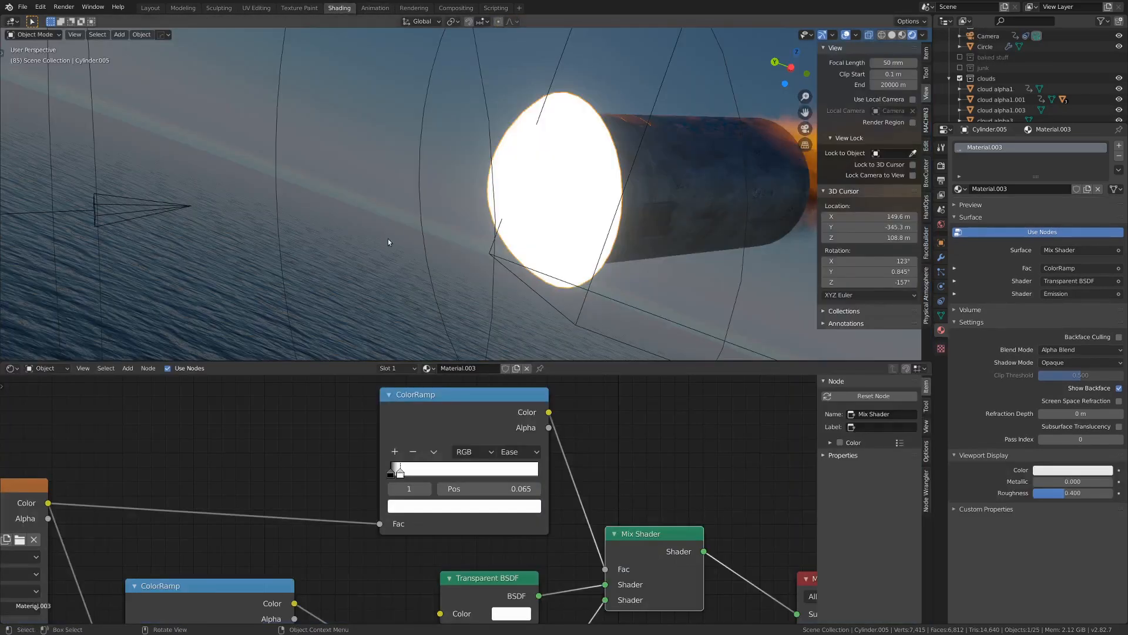
key("shift+z")
mouse_move(519, 244)
middle_mouse_down()
mouse_move(586, 178)
mouse_move(524, 184)
middle_mouse_up()
key("shift+z")
scroll(350, 503, "down", 3)
Try moving the white stop of the ColorRamp driving the Mix Shader's Fac to 0.328
middle_click_drag(350, 503, 401, 461)
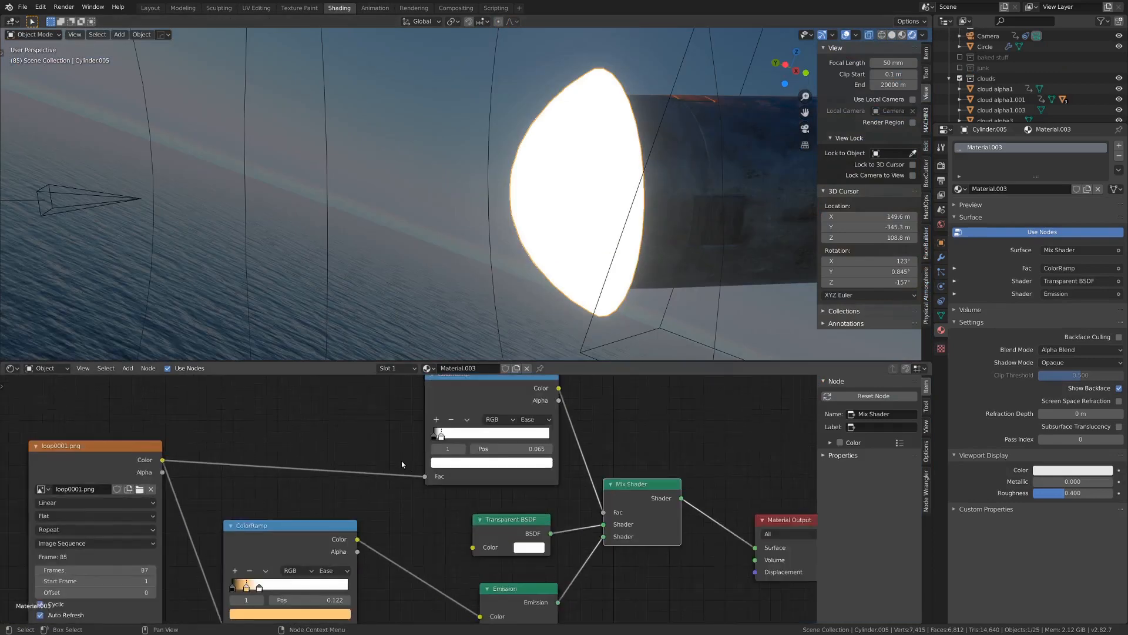
scroll(405, 459, "up", 1)
left_click_drag(499, 432, 476, 435)
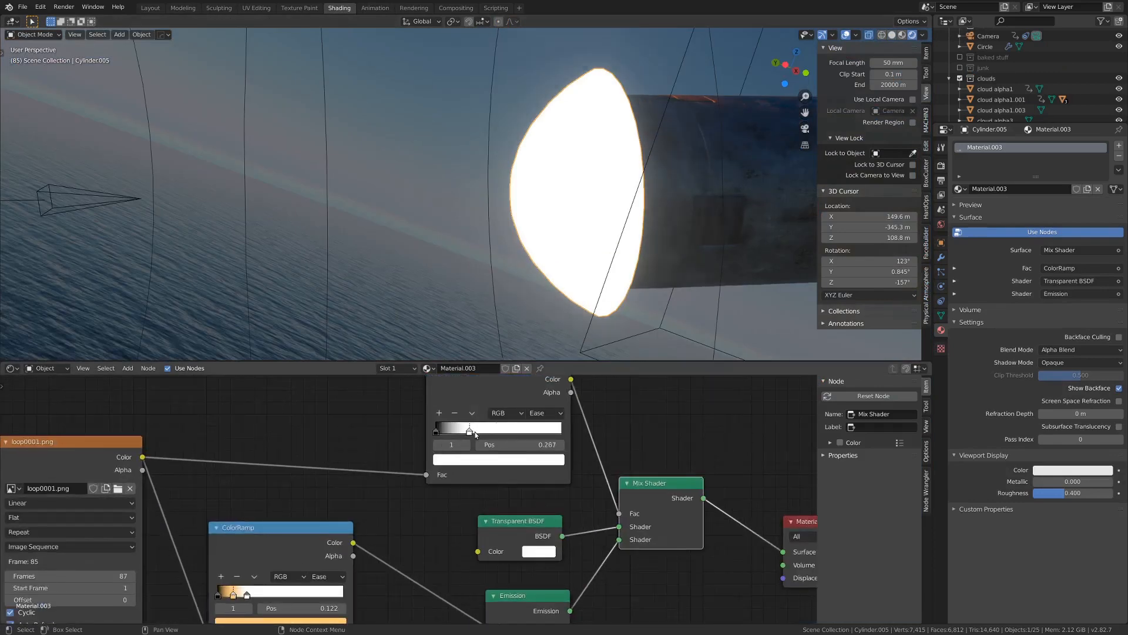
left_click_drag(501, 429, 513, 430)
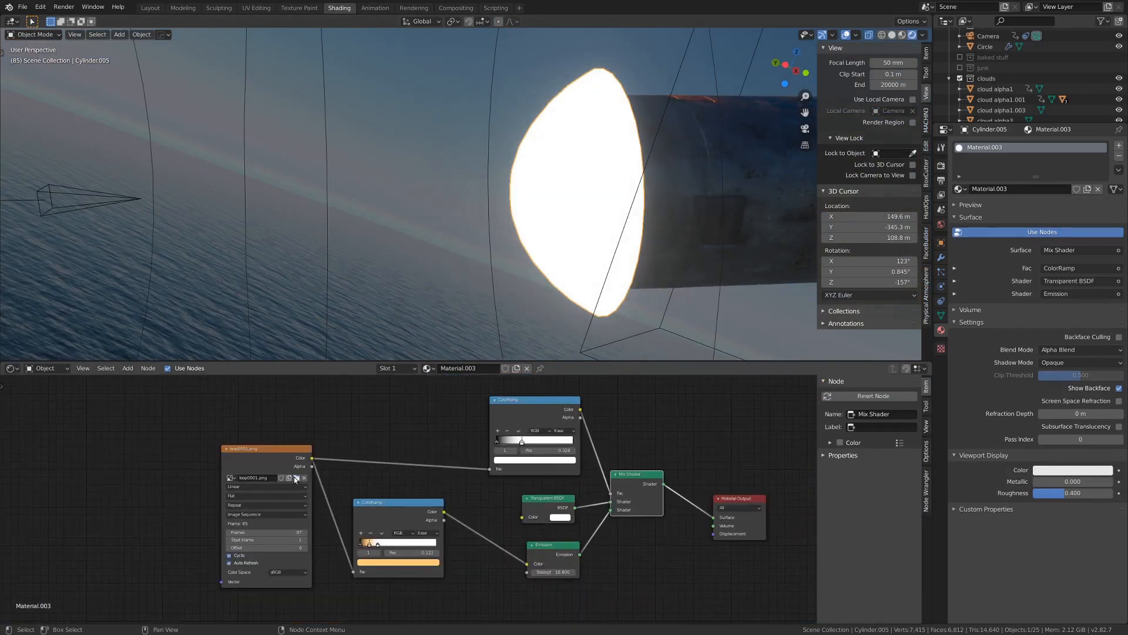
Reopen all frames from the looped folder in the loop0001.png Image Texture node
left_click(296, 478)
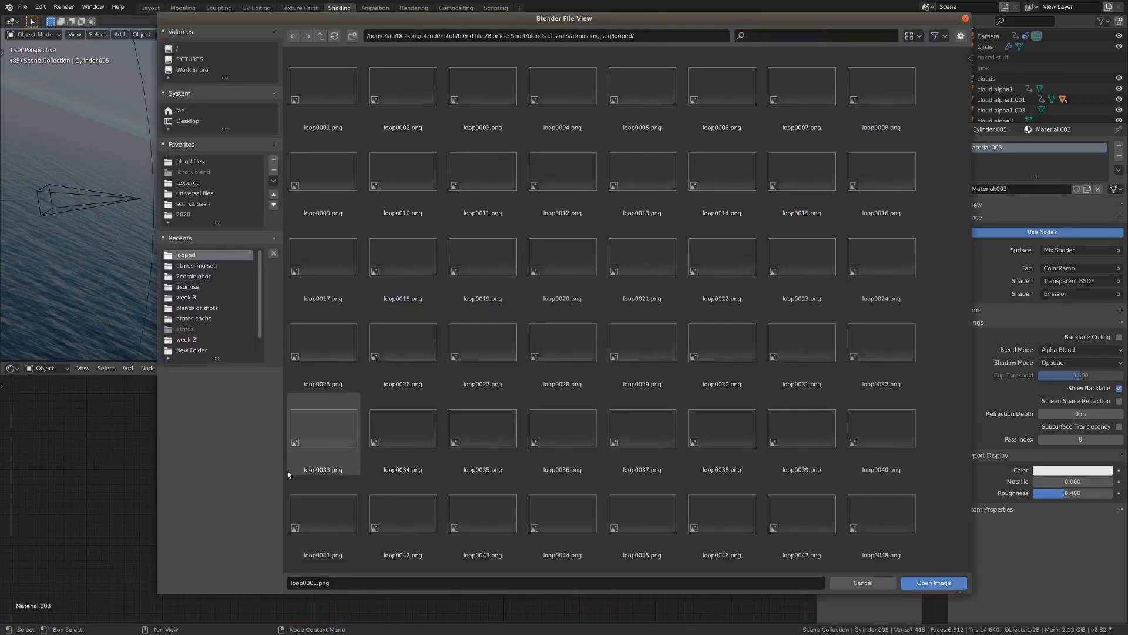
key("a")
key("Return")
scroll(568, 418, "up", 5)
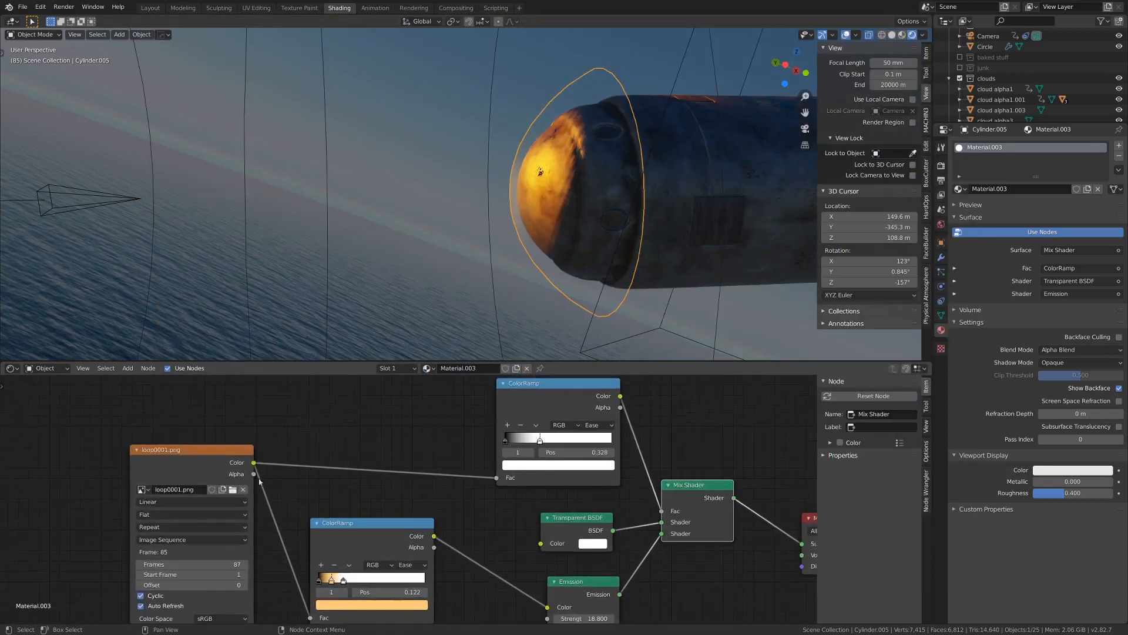
Tighten the Fac ColorRamp by moving its white stop to about 0.053, checking the nose glow from several angles
left_click_drag(573, 422, 544, 419)
middle_click_drag(544, 276, 584, 300)
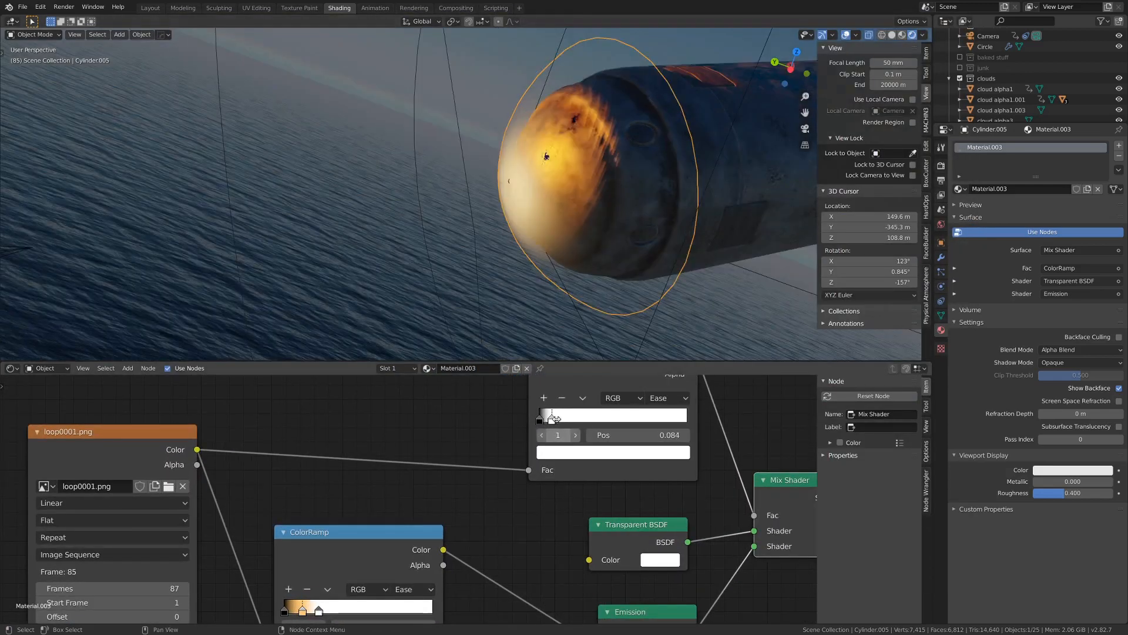
left_click_drag(554, 419, 549, 419)
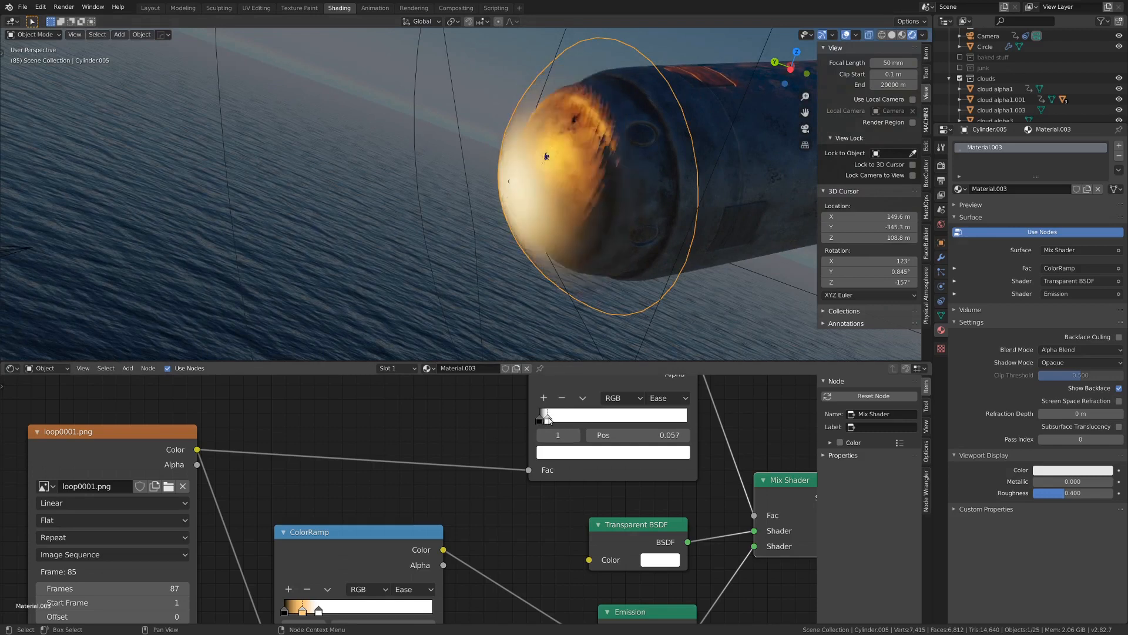
middle_click_drag(541, 282, 573, 191)
Recolor the black stop of the Emission ColorRamp to a dark orange-brown with H 0.056, S 0.742 and V 0.434
scroll(414, 468, "down", 3)
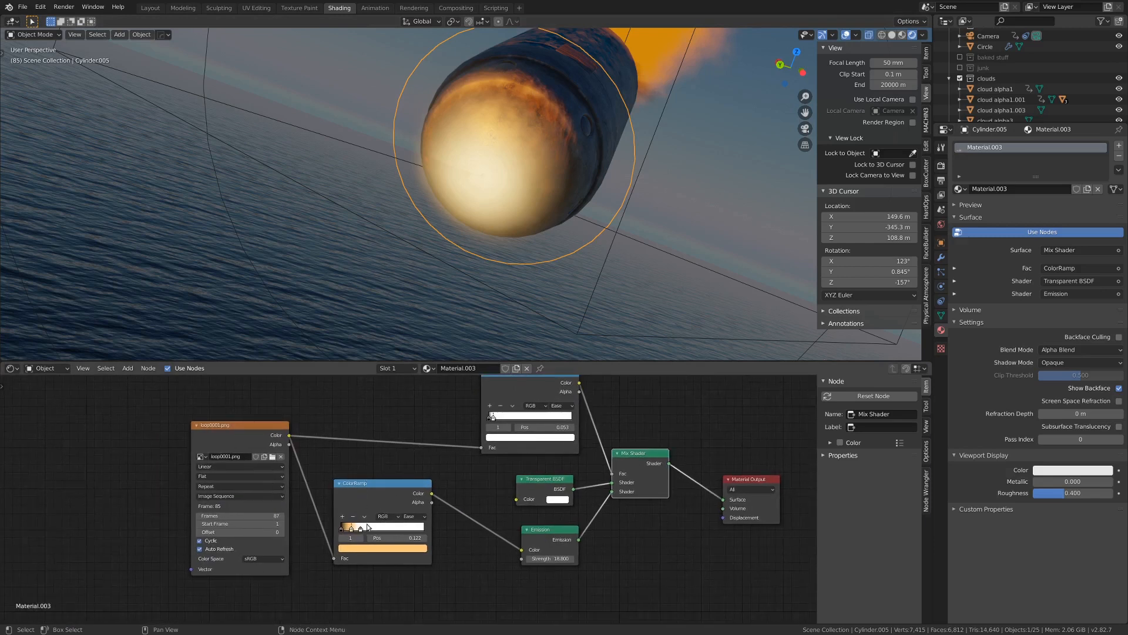
scroll(367, 527, "up", 2)
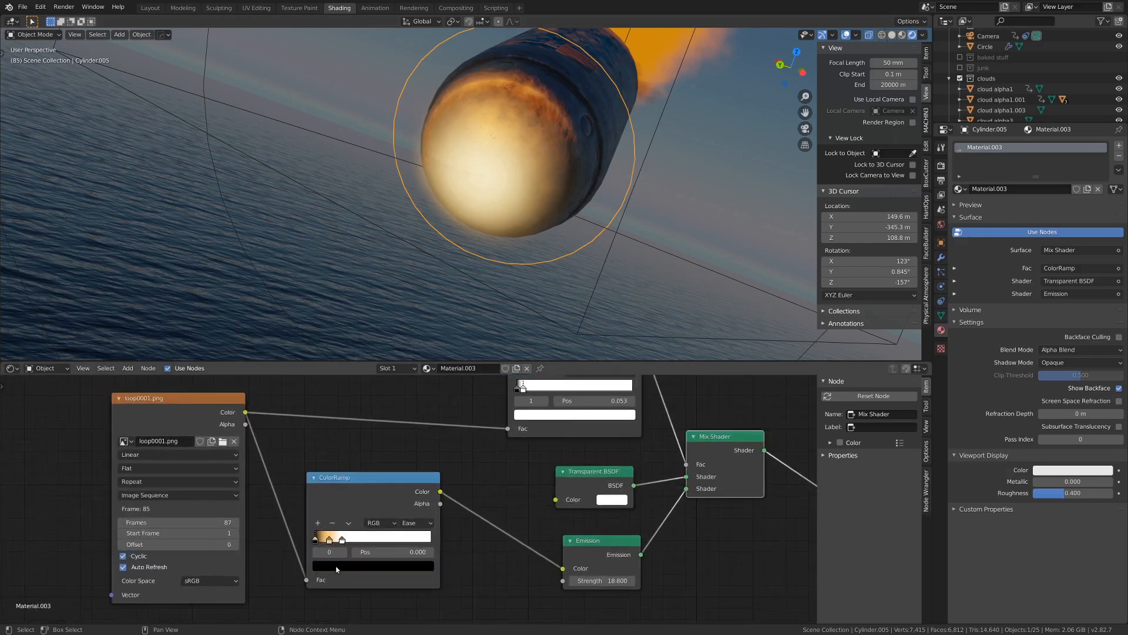
left_click(330, 567)
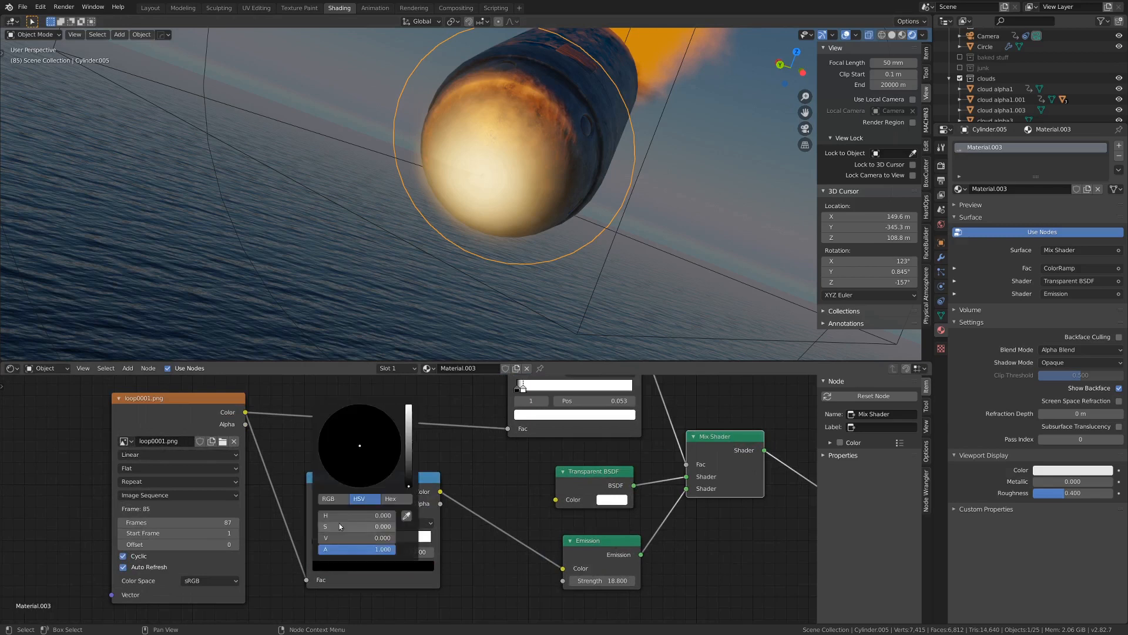
left_click(408, 450)
left_click_drag(353, 475, 354, 475)
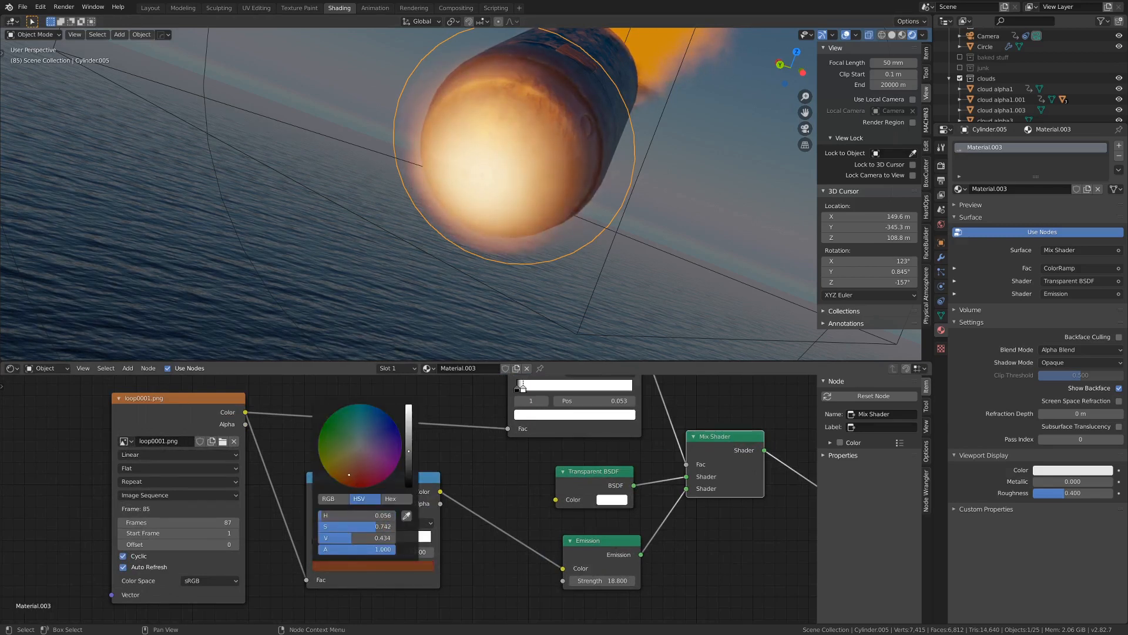
mouse_move(526, 195)
middle_mouse_down()
mouse_move(502, 177)
mouse_move(515, 201)
middle_mouse_up()
scroll(515, 201, "up", 3)
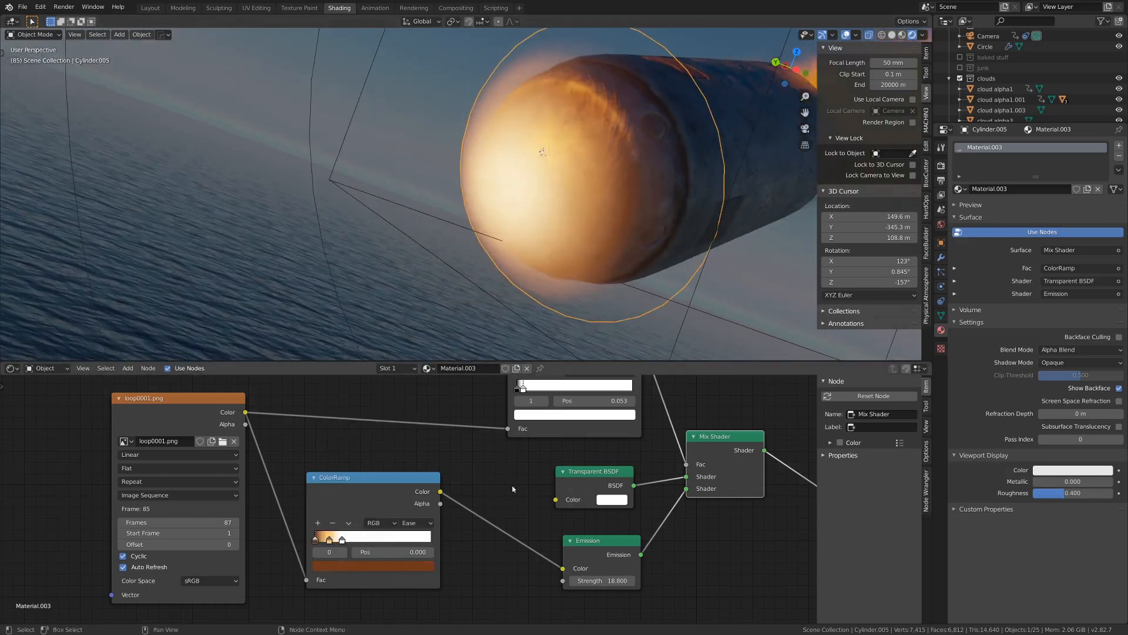
Lower the position of the Fac ColorRamp's white stop to 0.038
scroll(509, 467, "up", 2)
left_click_drag(522, 434, 520, 435)
left_click_drag(521, 431, 519, 431)
scroll(600, 174, "down", 5)
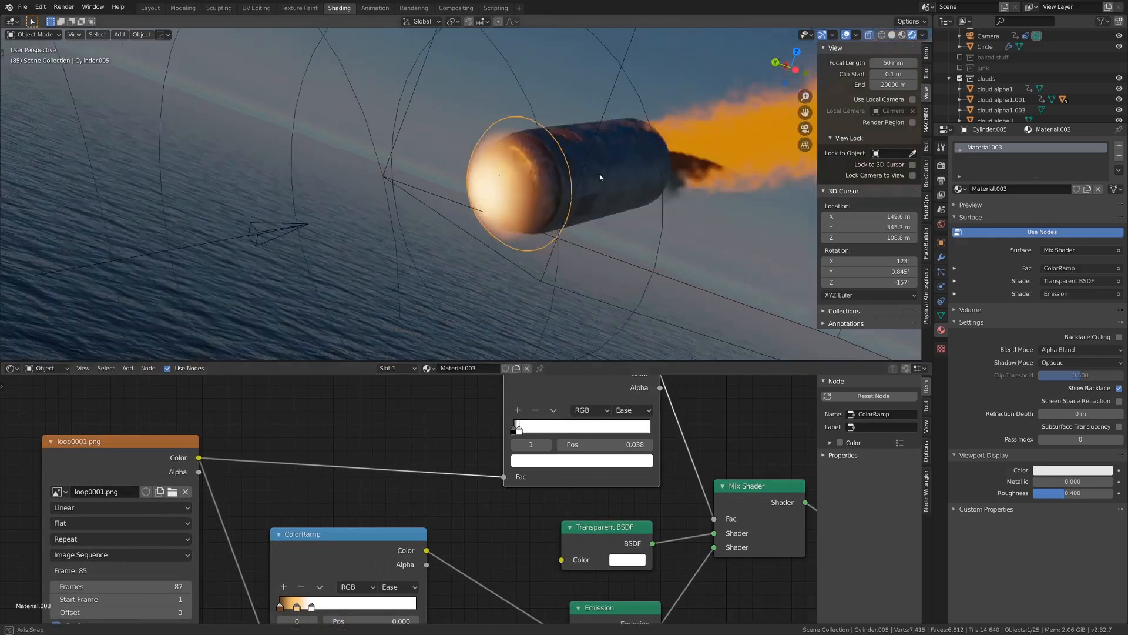
Move the Fac ColorRamp's white stop down to 0.011 and scrub the animation forward past frame 90 to check the glow
middle_click_drag(600, 174, 579, 183)
scroll(568, 253, "up", 4)
scroll(532, 432, "up", 2)
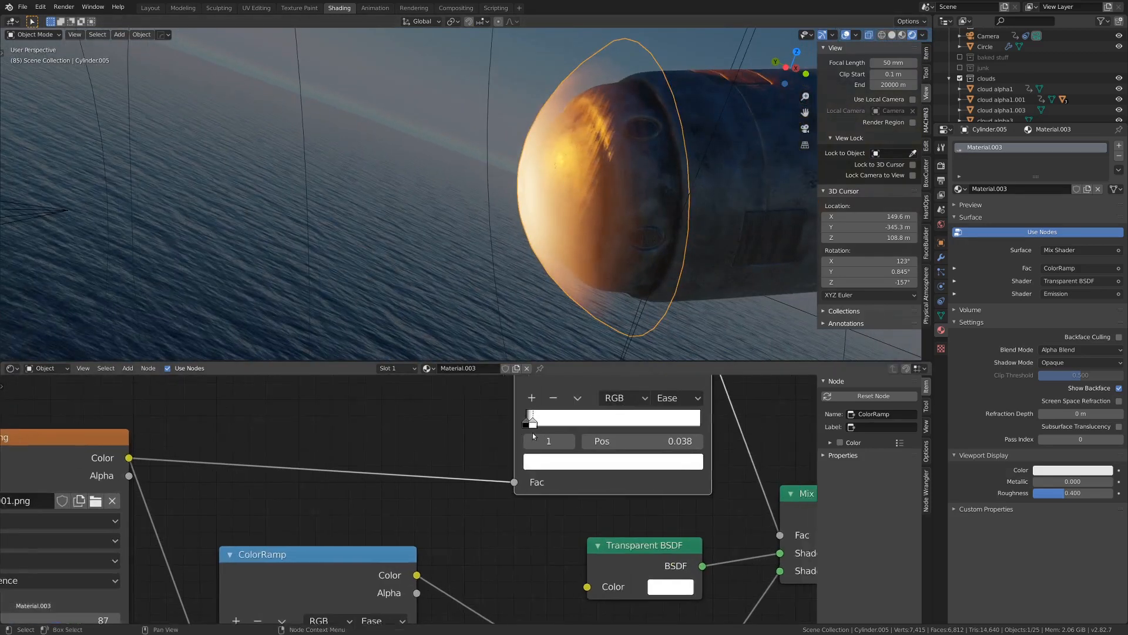
left_click_drag(541, 419, 537, 419)
scroll(590, 186, "down", 4, "alt")
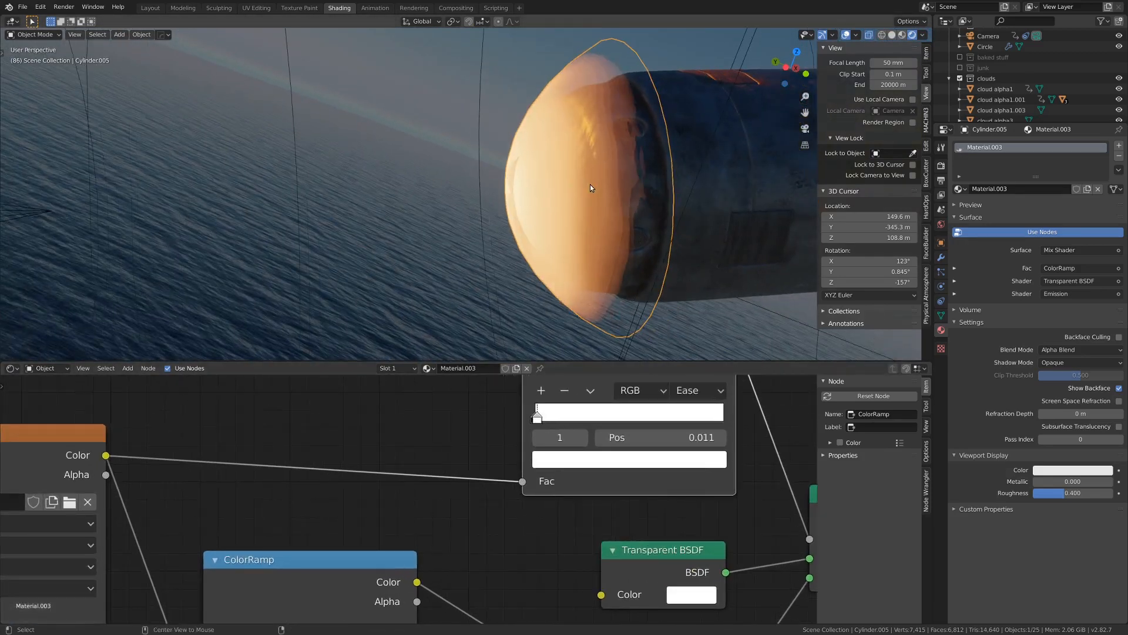
scroll(590, 184, "down", 5, "alt")
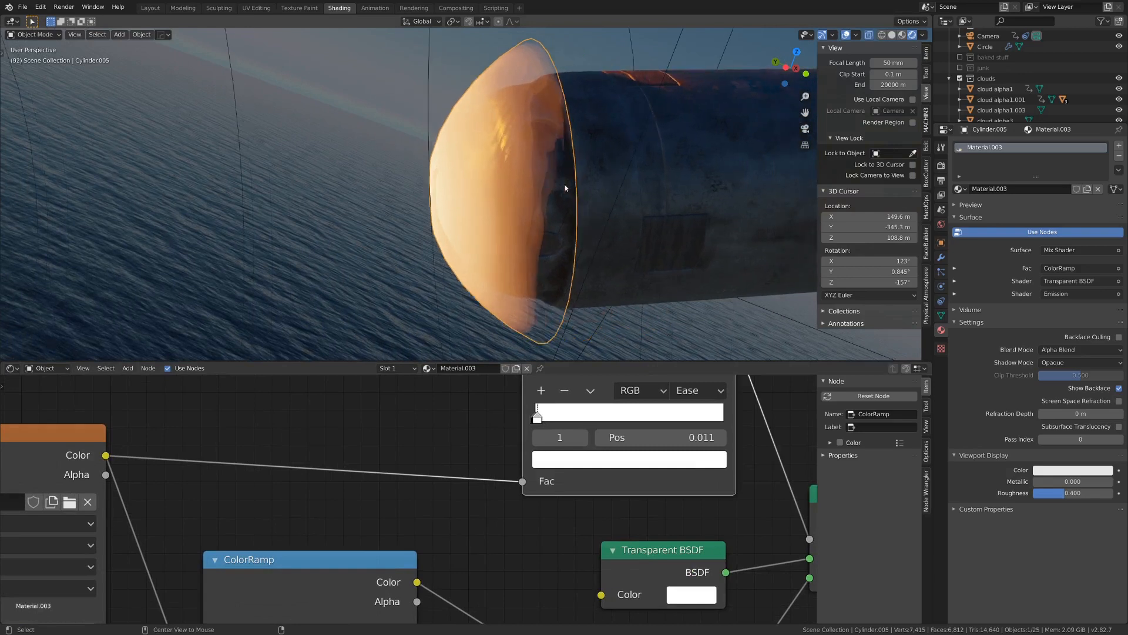
Switch the viewport to solid shading and rescale the dome around the can's nose
mouse_move(467, 128)
middle_mouse_down()
mouse_move(486, 139)
mouse_move(603, 136)
mouse_move(561, 143)
mouse_move(520, 118)
mouse_move(413, 150)
mouse_move(434, 158)
middle_mouse_up()
left_click(434, 177)
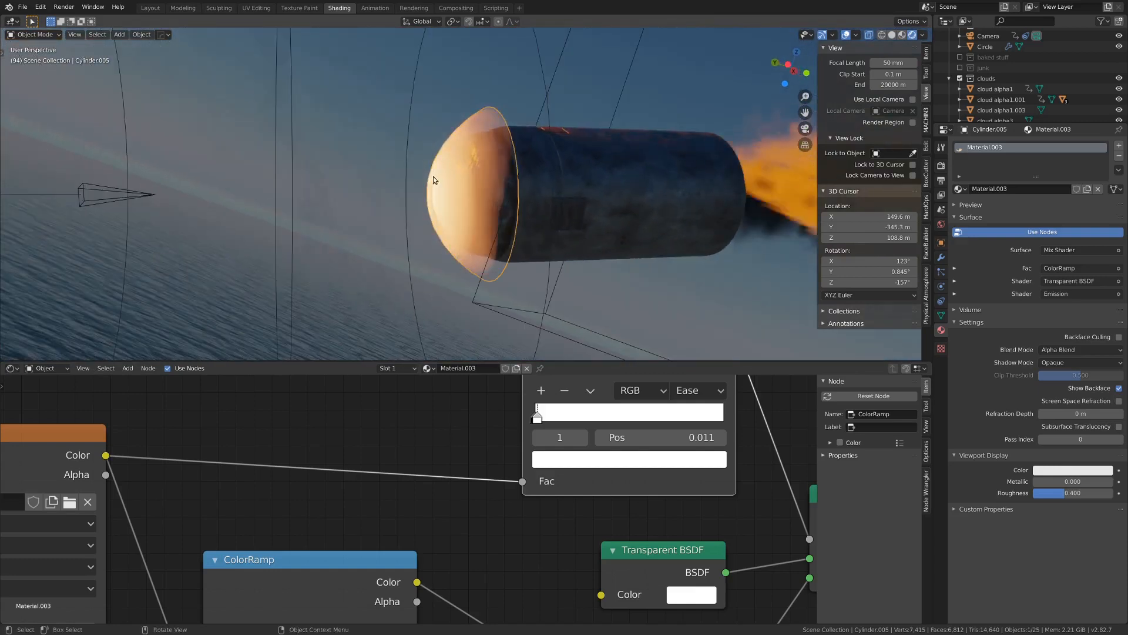
key("z")
key("s")
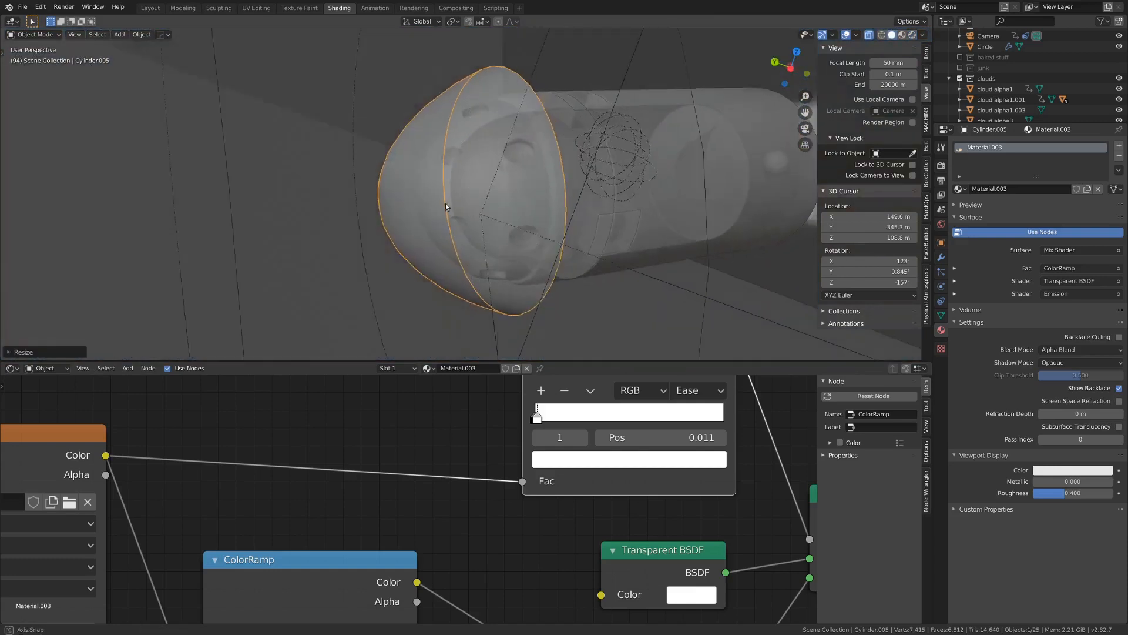
left_click(415, 200)
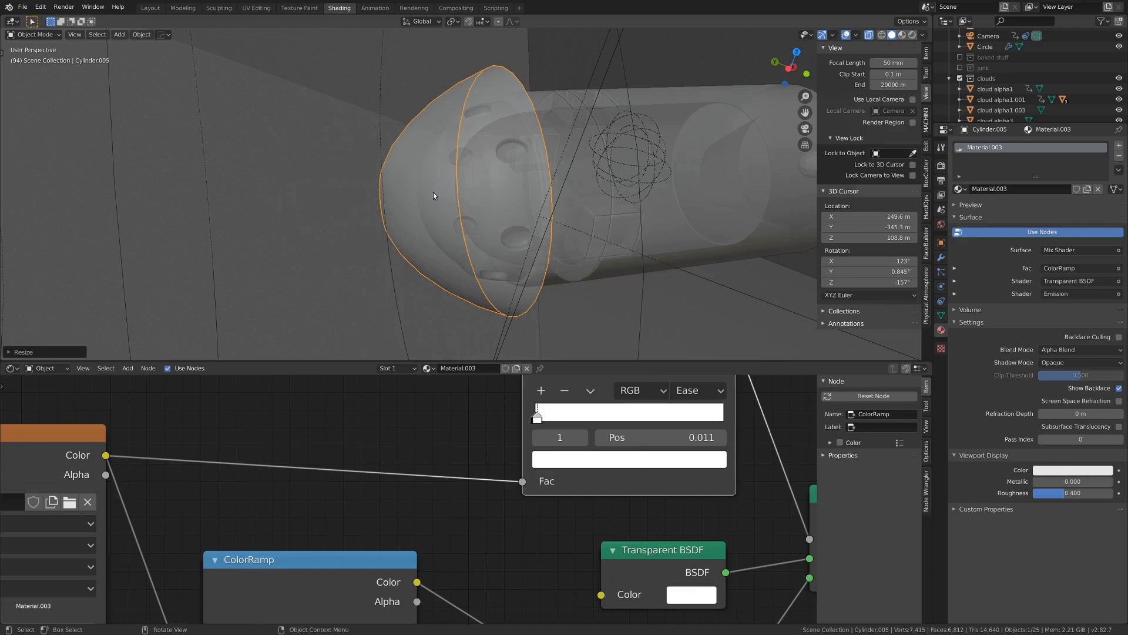
Move the dome along its local Z axis back toward the can and restore rendered shading
middle_click_drag(433, 193, 404, 190)
key("g")
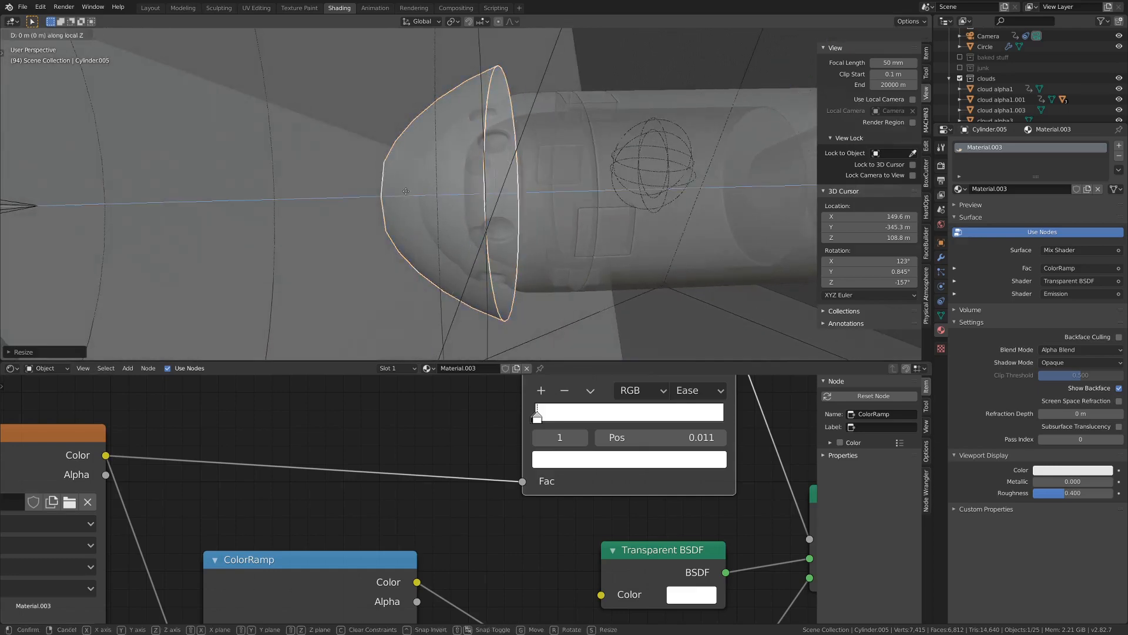
left_click(464, 204)
left_click(497, 179)
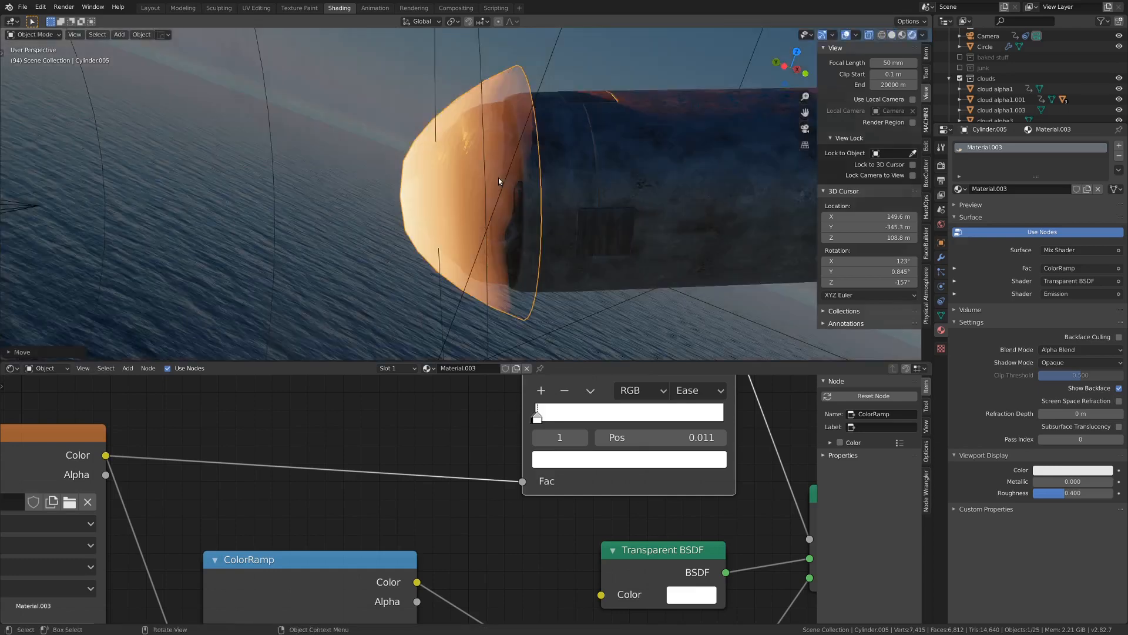
Deselect everything to inspect the can, switch to the scene camera's view, and reselect the dome
key("alt+a")
scroll(518, 174, "down", 5)
middle_click_drag(519, 168, 521, 162)
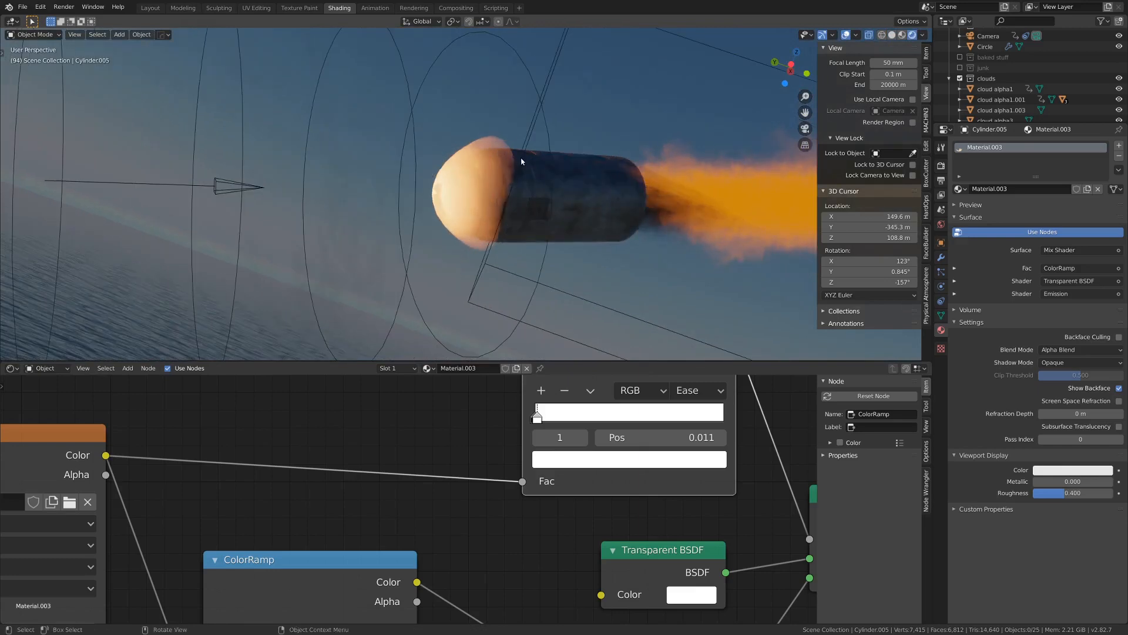
key("KP_0")
left_click(499, 235)
Set the Emission node's Strength to 5
scroll(402, 487, "down", 3)
middle_click_drag(583, 512, 448, 382)
scroll(417, 544, "up", 4)
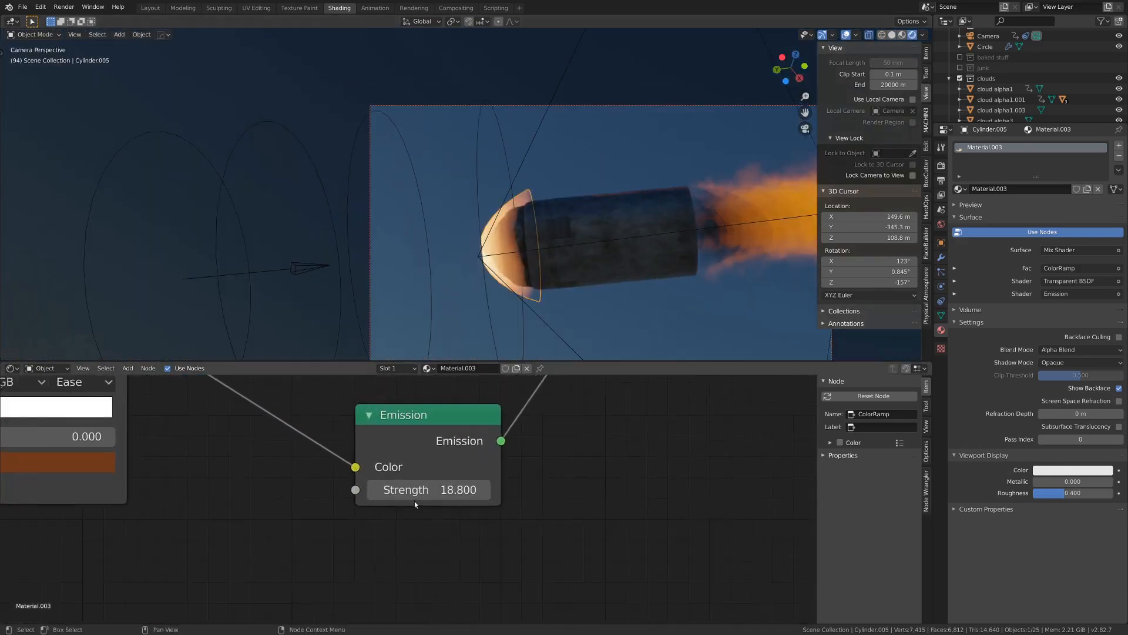
mouse_move(435, 489)
left_mouse_down()
mouse_move(328, 490)
mouse_move(425, 490)
mouse_move(414, 489)
left_mouse_up()
left_click(439, 493)
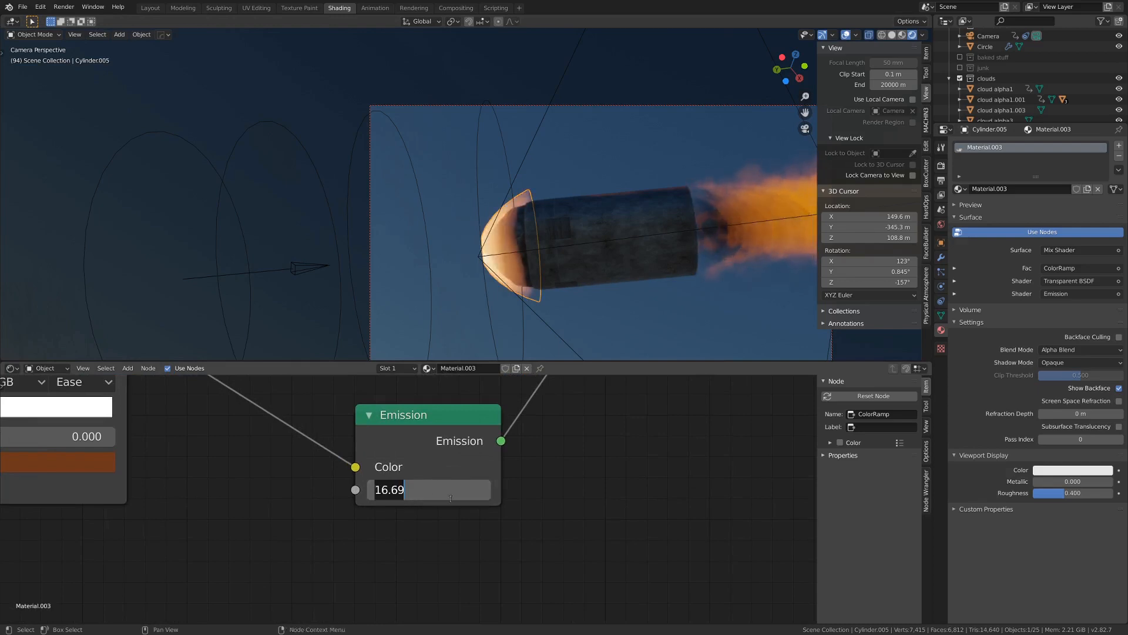
type("5")
key("Return")
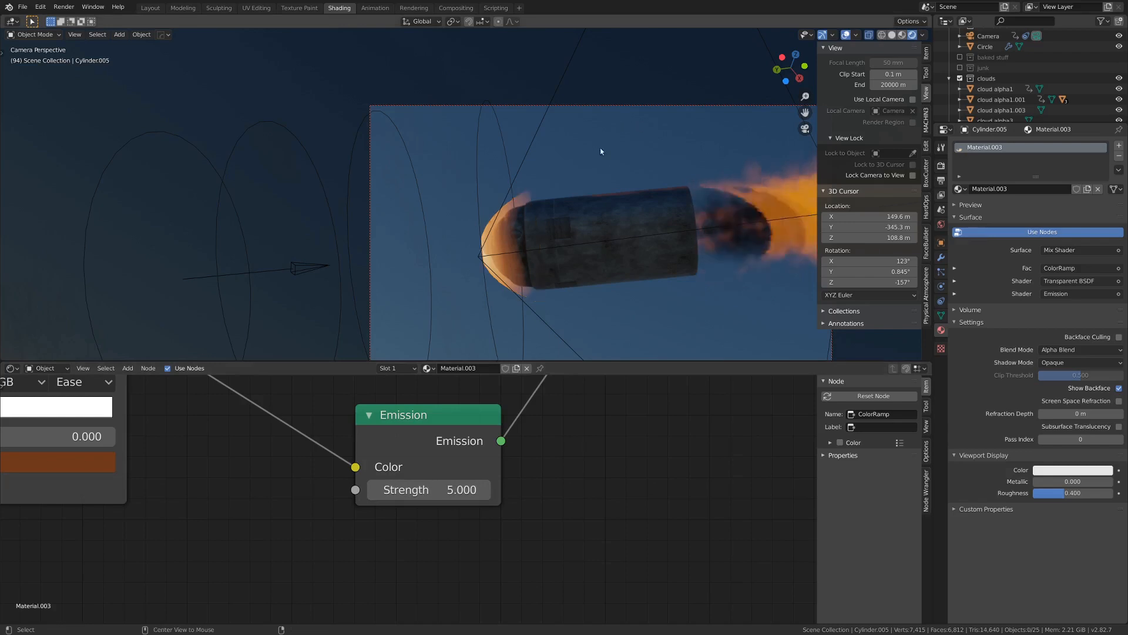
Raise the white stop of the ColorRamp feeding the Mix Shader's Fac to 0.027 and check the nose edge
middle_click_drag(425, 419, 537, 579)
middle_click_drag(552, 411, 567, 480)
middle_click_drag(480, 415, 449, 500)
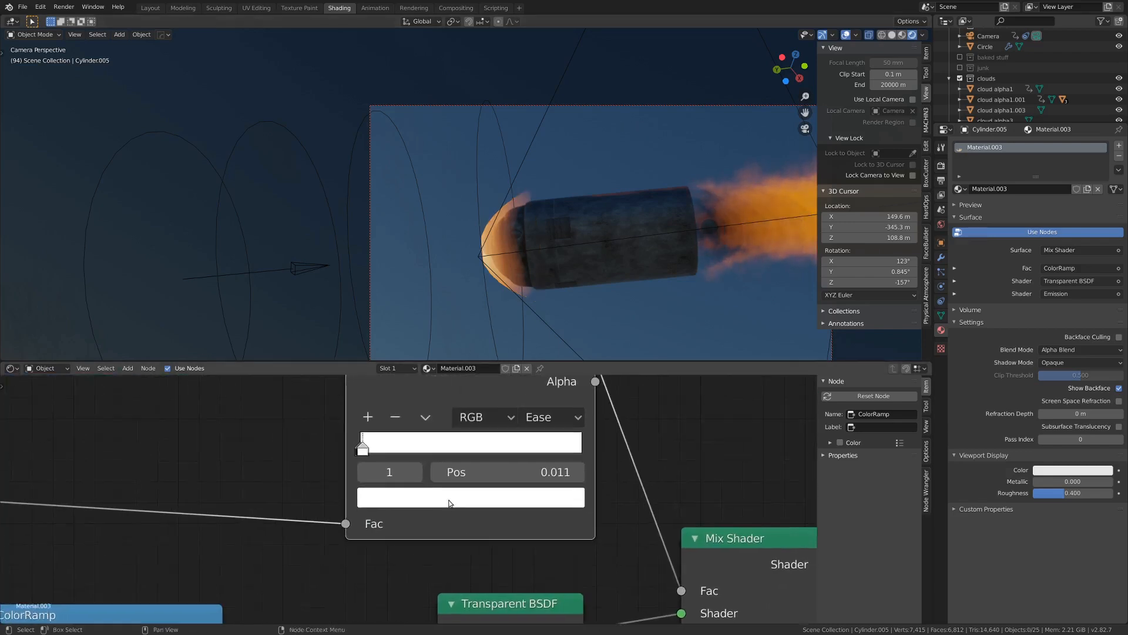
left_click_drag(368, 453, 372, 453)
scroll(464, 194, "up", 5)
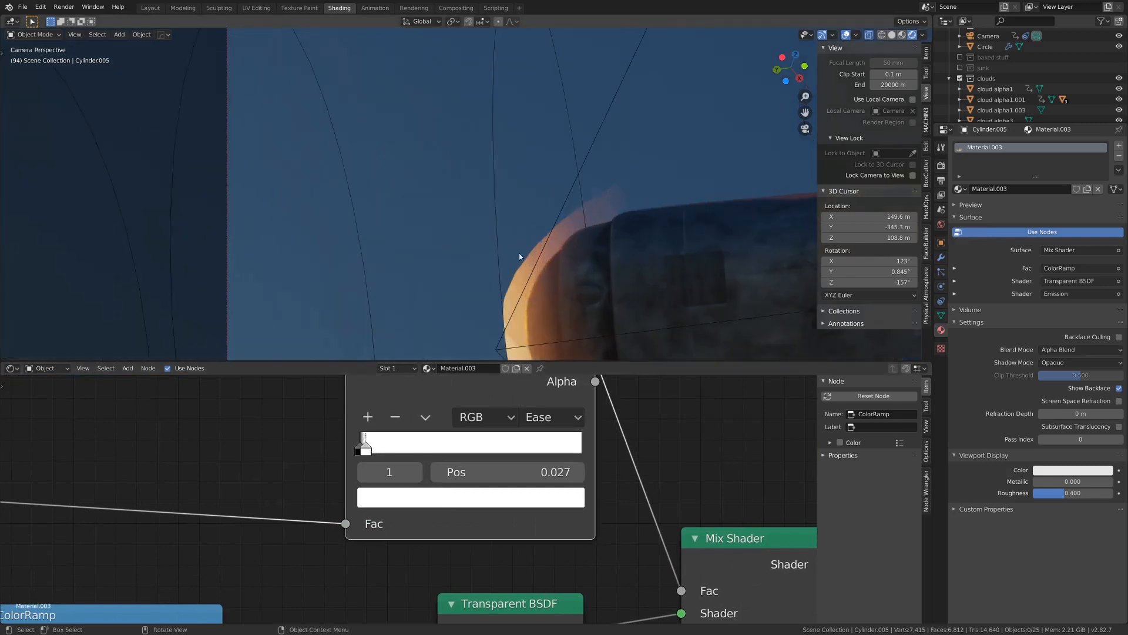
Select the dome in camera view and slide it slightly back over the nose along its local Z axis
scroll(509, 264, "down", 3)
scroll(472, 253, "up", 2)
left_click(472, 241)
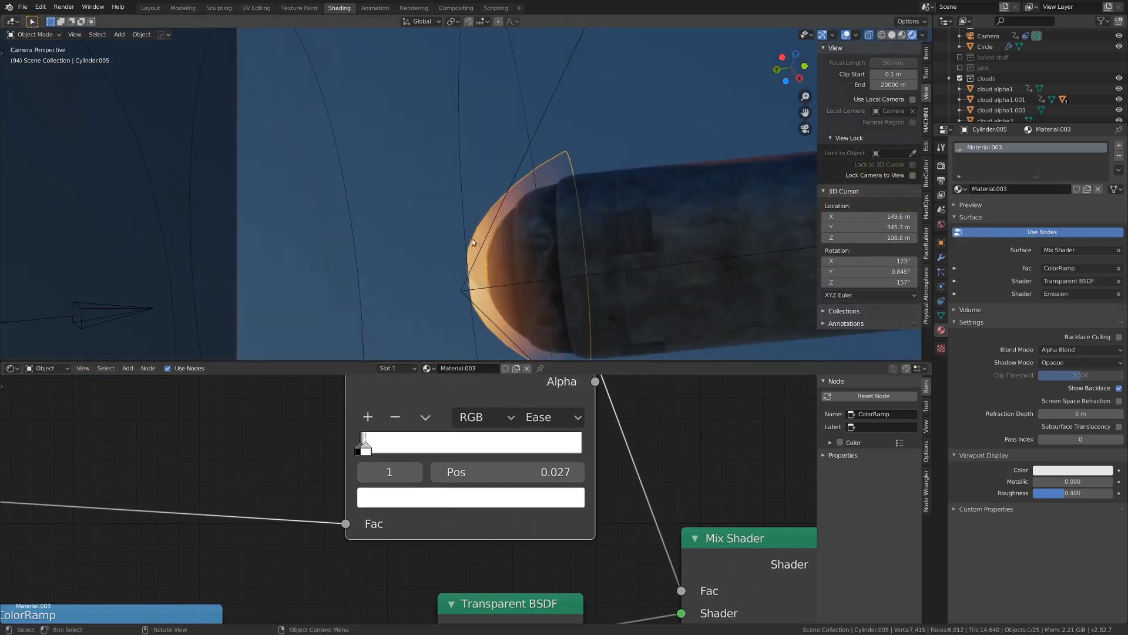
key("g")
key("z")
key("z")
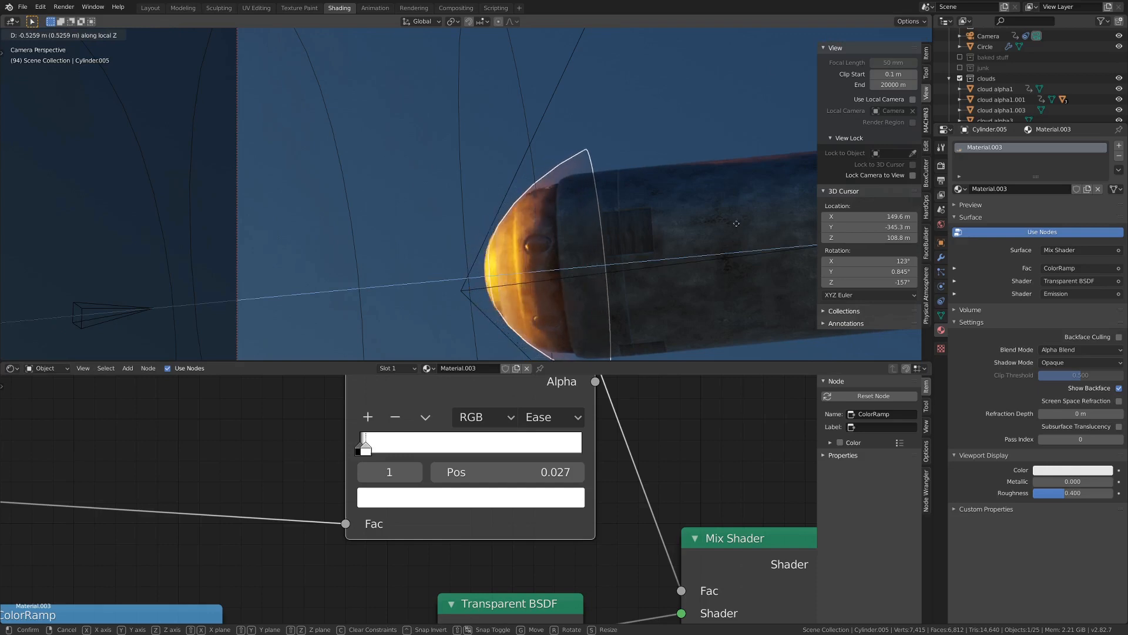
left_click(588, 232)
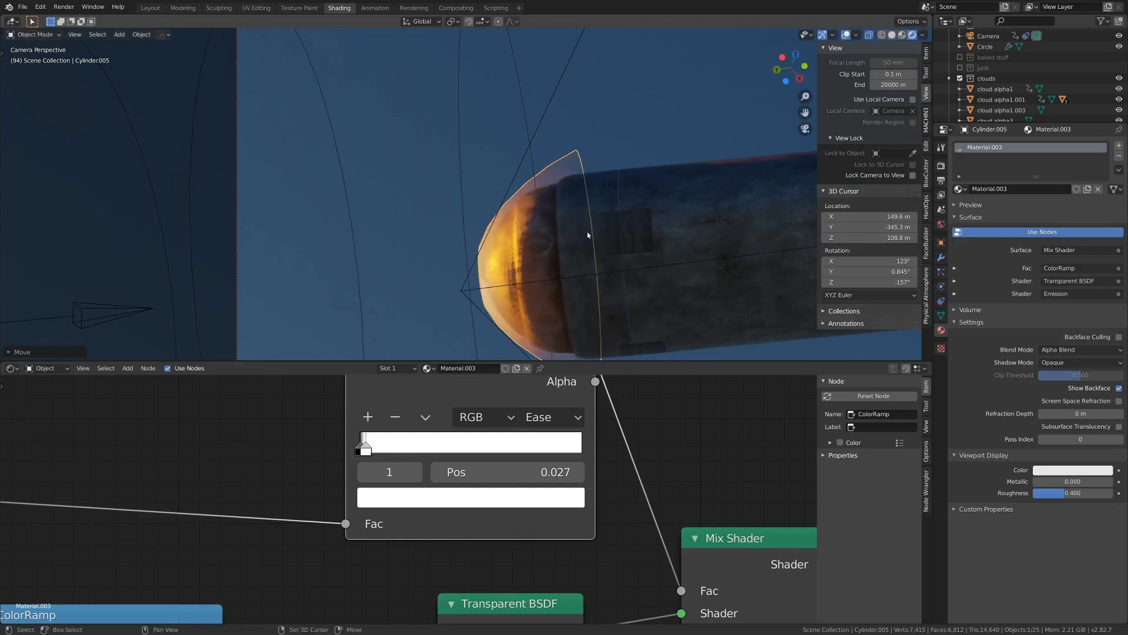
Deselect the dome to inspect the nose, switch to solid shading, and isolate the dome in local view
key("alt+a")
middle_click_drag(531, 249, 581, 255)
scroll(349, 230, "up", 6)
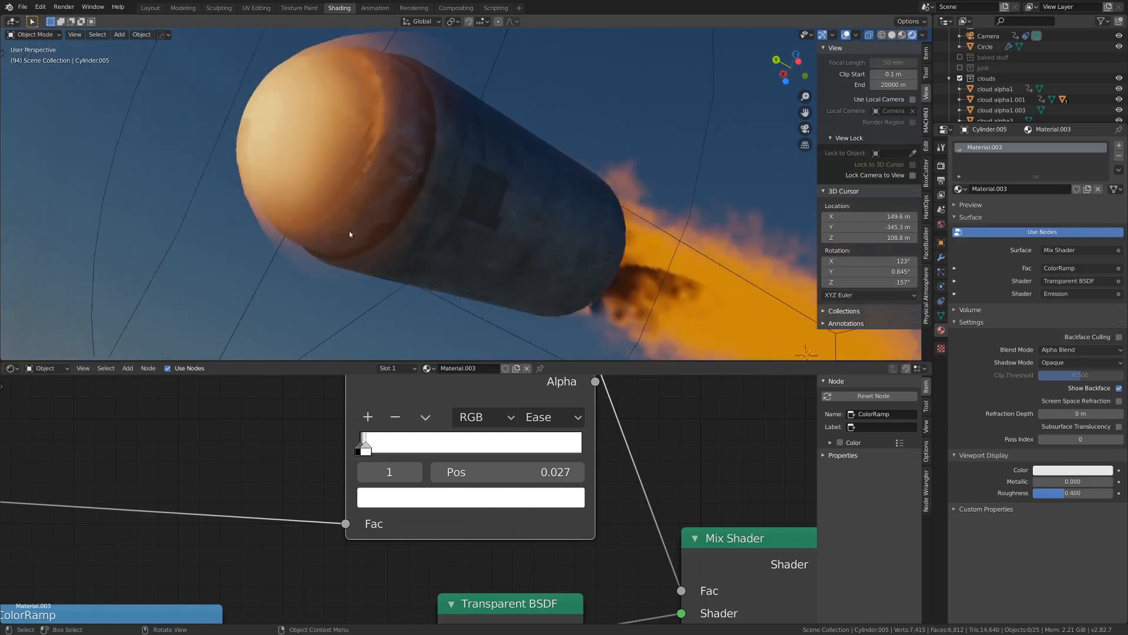
key("z")
middle_click_drag(409, 228, 509, 235, "shift")
left_click(372, 162)
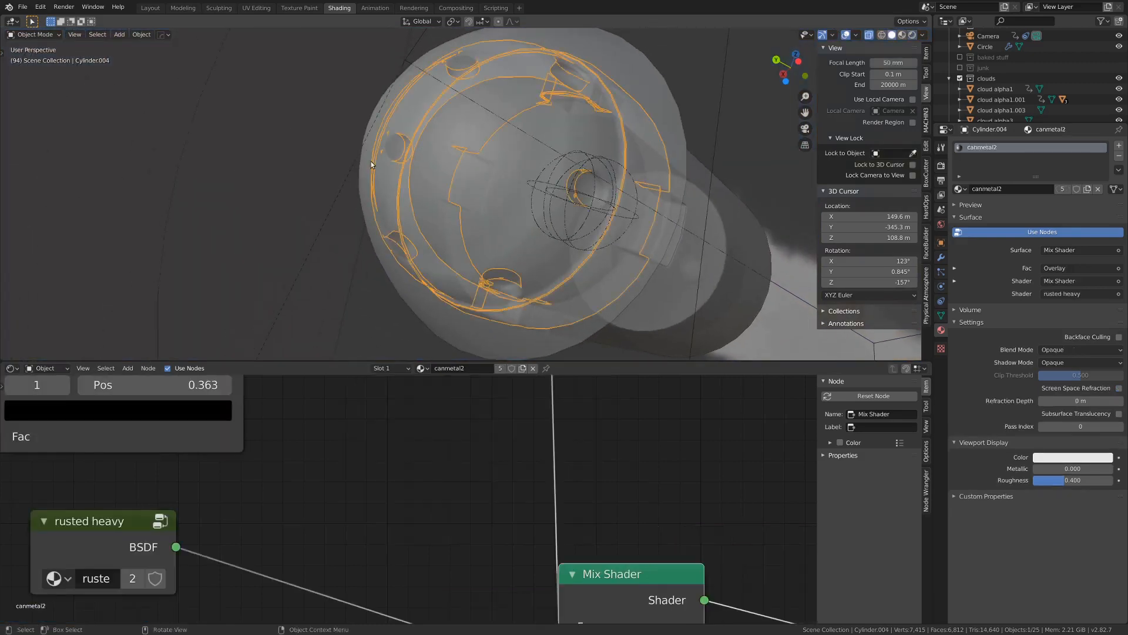
left_click(359, 162)
key("slash")
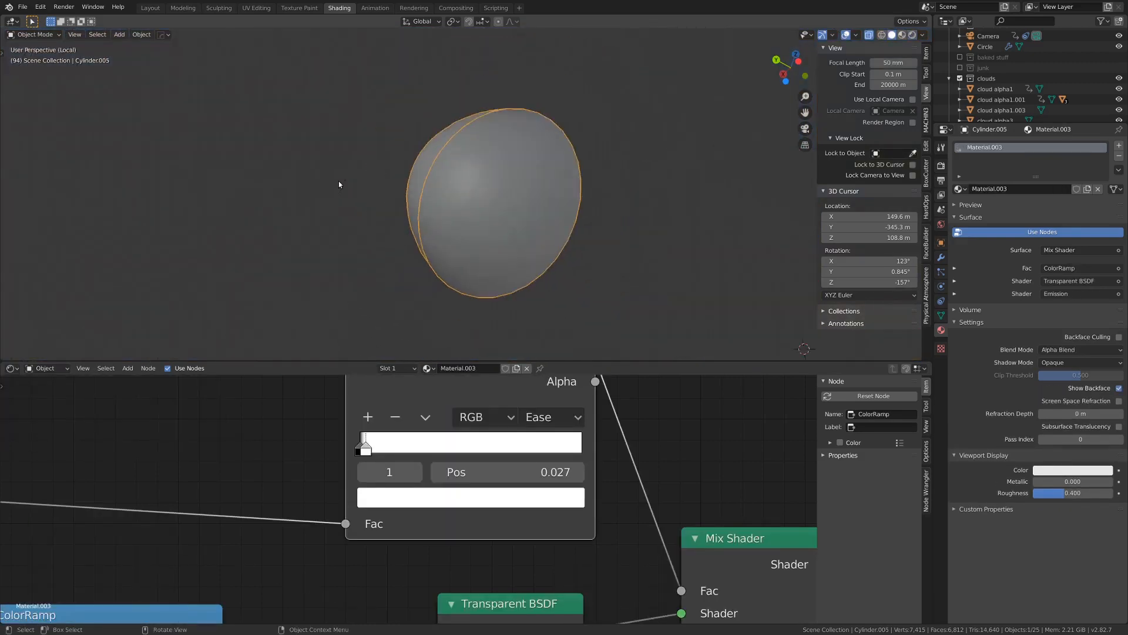
Check the dome's mesh in Edit Mode, return to Object Mode, and add a level 1 subdivision to the dome
middle_click_drag(355, 92, 493, 133)
key("ctrl+Tab")
left_click(417, 130)
scroll(470, 125, "up", 1)
key("ctrl+Tab")
left_click(421, 128)
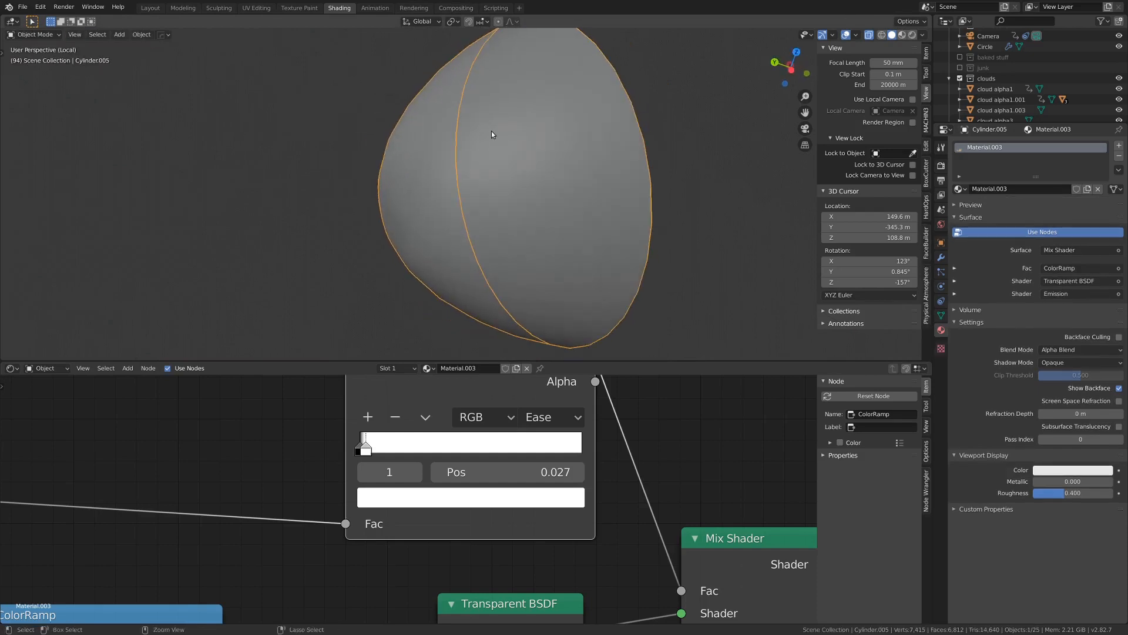
key("ctrl+1")
Compare the subdivided dome in different viewport shading modes, finishing in rendered shading
middle_click_drag(445, 219, 374, 224)
key("z")
left_click(414, 205)
key("z")
left_click(331, 225)
mouse_move(446, 207)
middle_mouse_down()
mouse_move(535, 166)
mouse_move(418, 170)
mouse_move(435, 217)
middle_mouse_up()
key("z")
left_click(442, 214)
key("z")
left_click(487, 186)
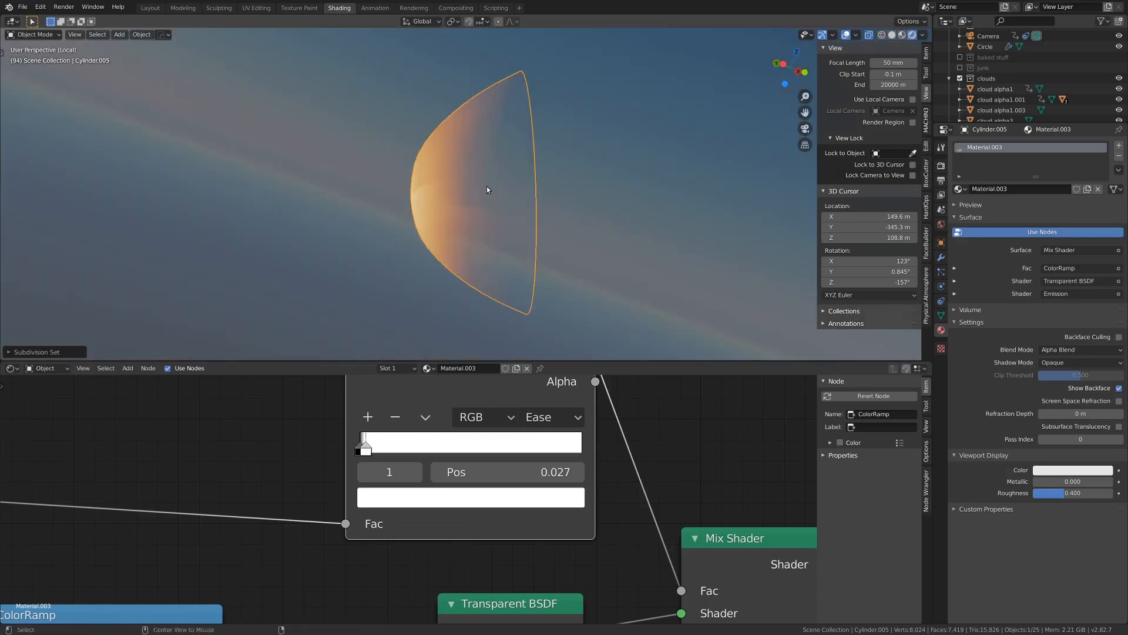
Deselect the dome, look through the scene camera, and scrub between frames 94 and 119 to examine the animated glow
key("alt+a")
middle_click_drag(440, 168, 524, 169)
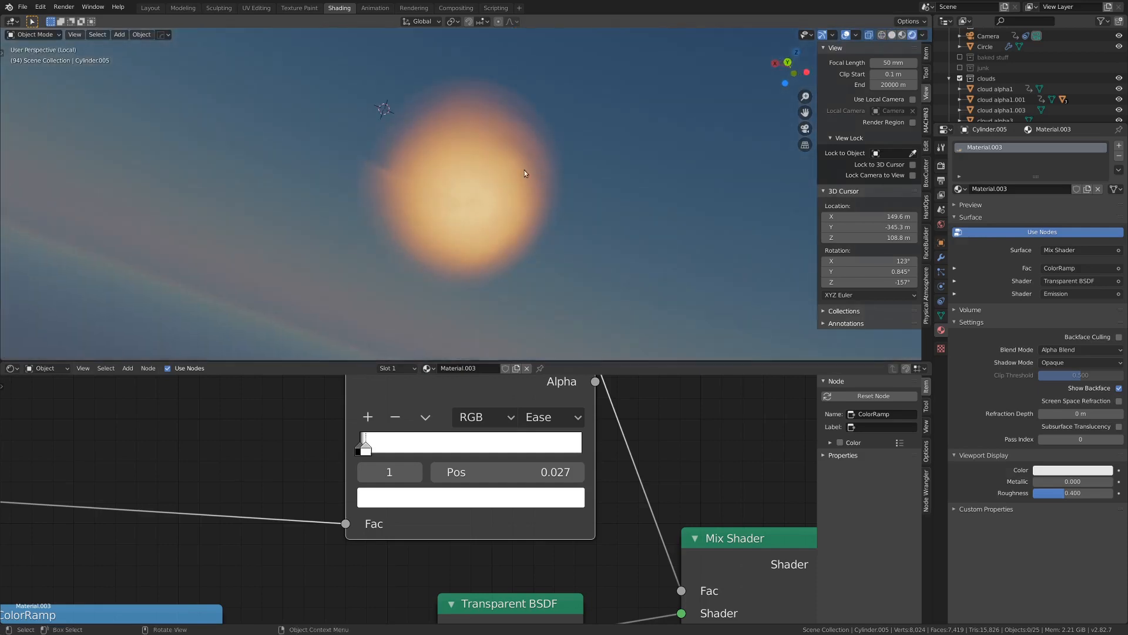
key("KP_0")
scroll(510, 167, "down", 3)
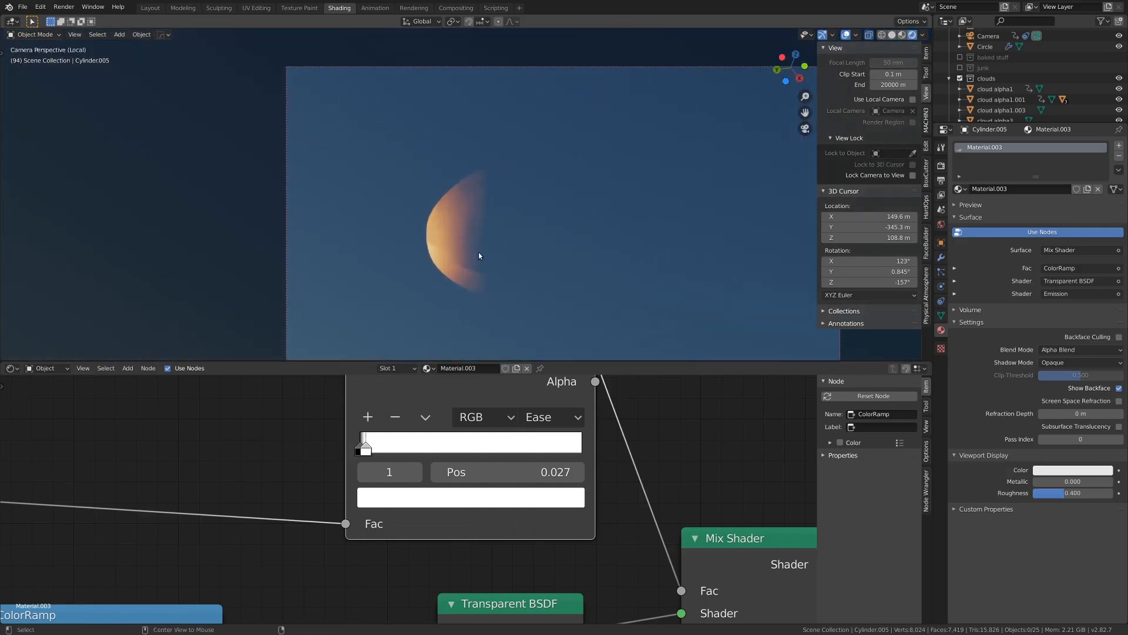
scroll(478, 252, "down", 10, "alt")
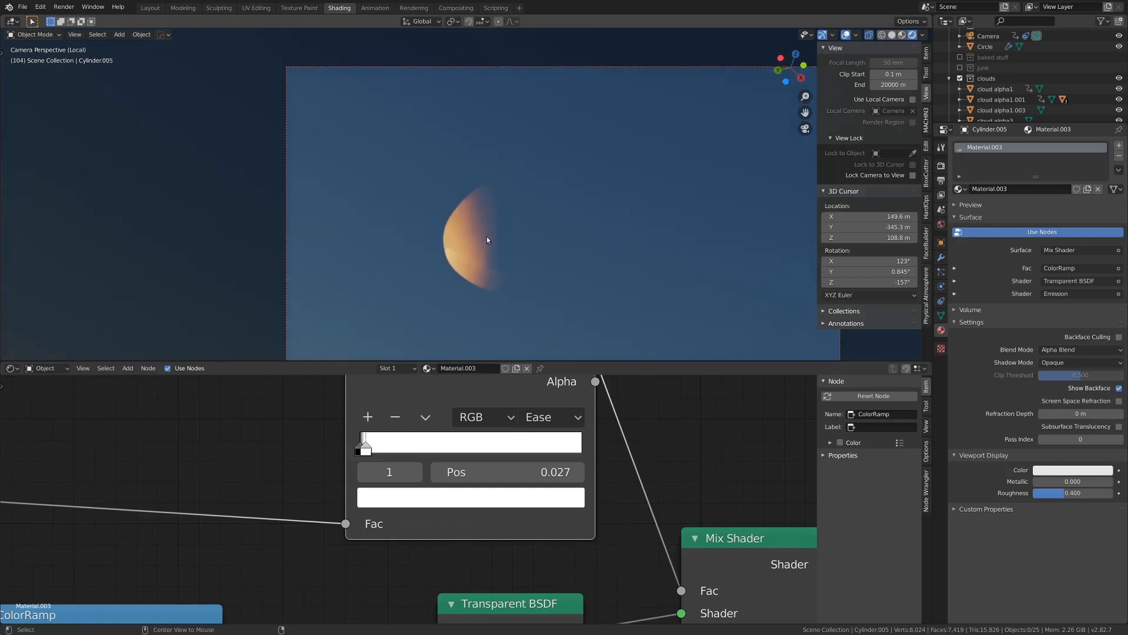
scroll(491, 237, "down", 12, "alt")
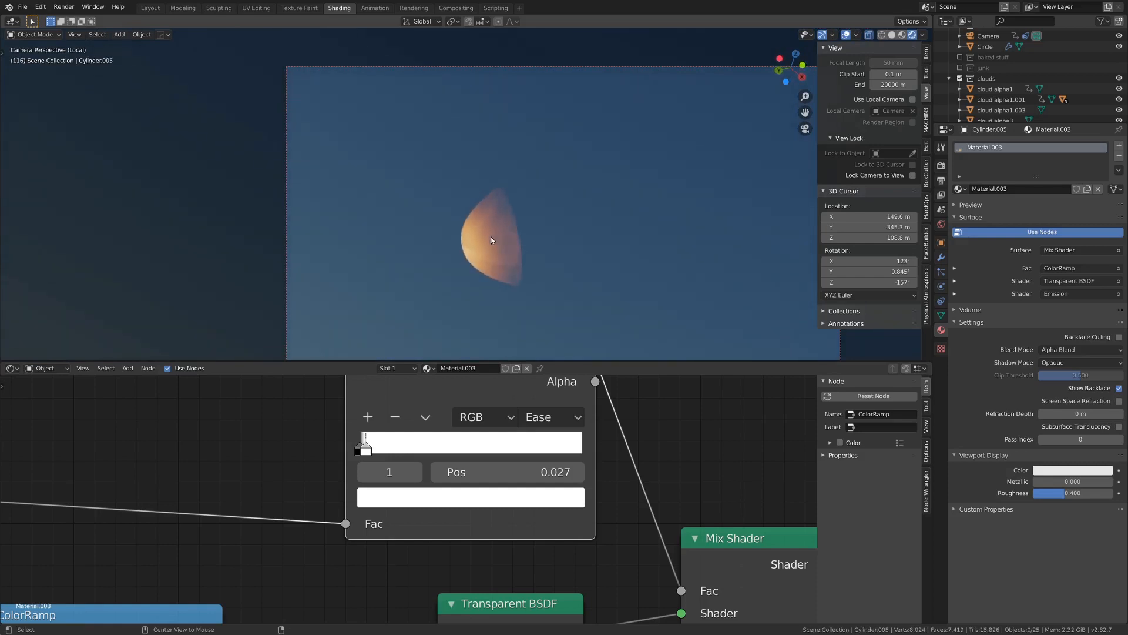
scroll(494, 237, "down", 3, "alt")
scroll(557, 235, "up", 11, "alt")
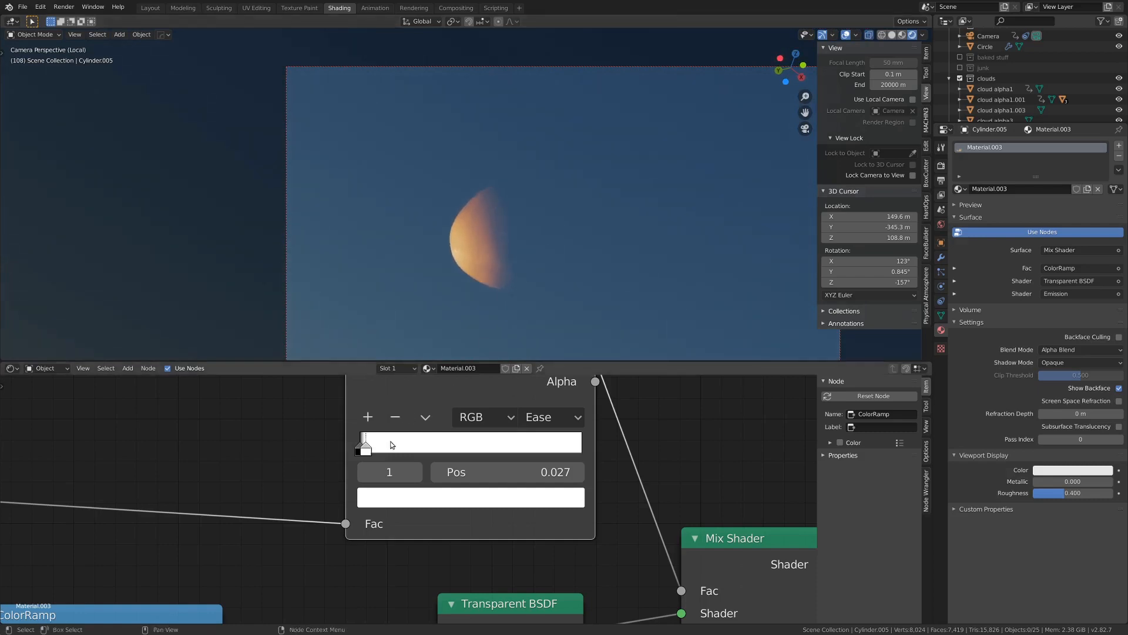
Raise the white stop of the ColorRamp feeding the Mix Shader's Fac to 0.042 and scrub back through earlier frames
left_click_drag(368, 446, 371, 448)
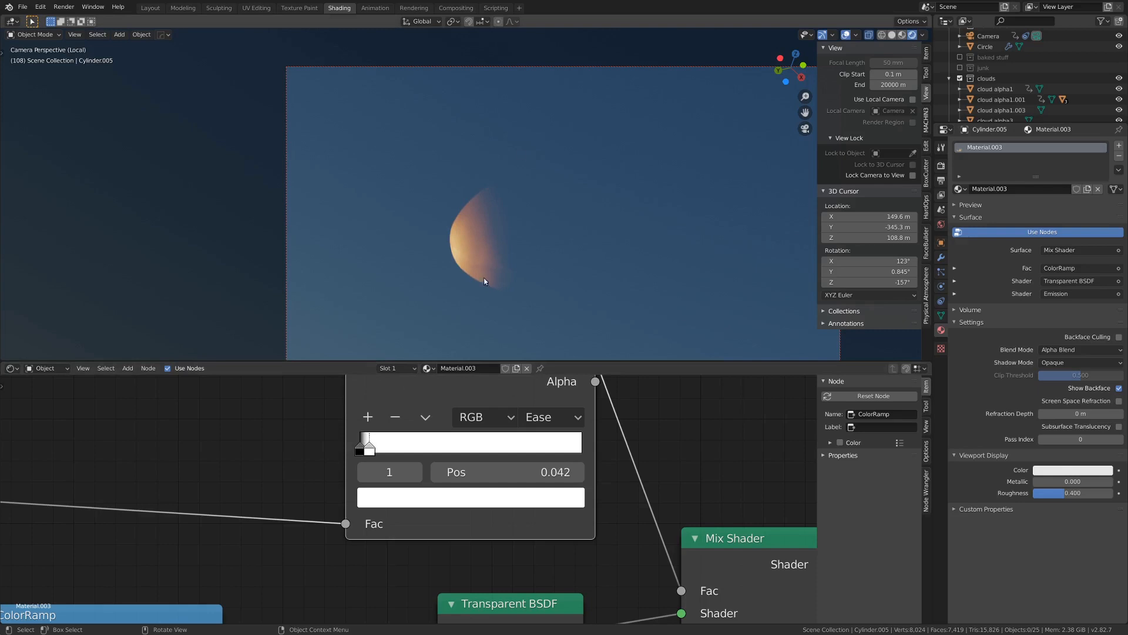
scroll(485, 264, "up", 5, "alt")
scroll(484, 260, "up", 7, "alt")
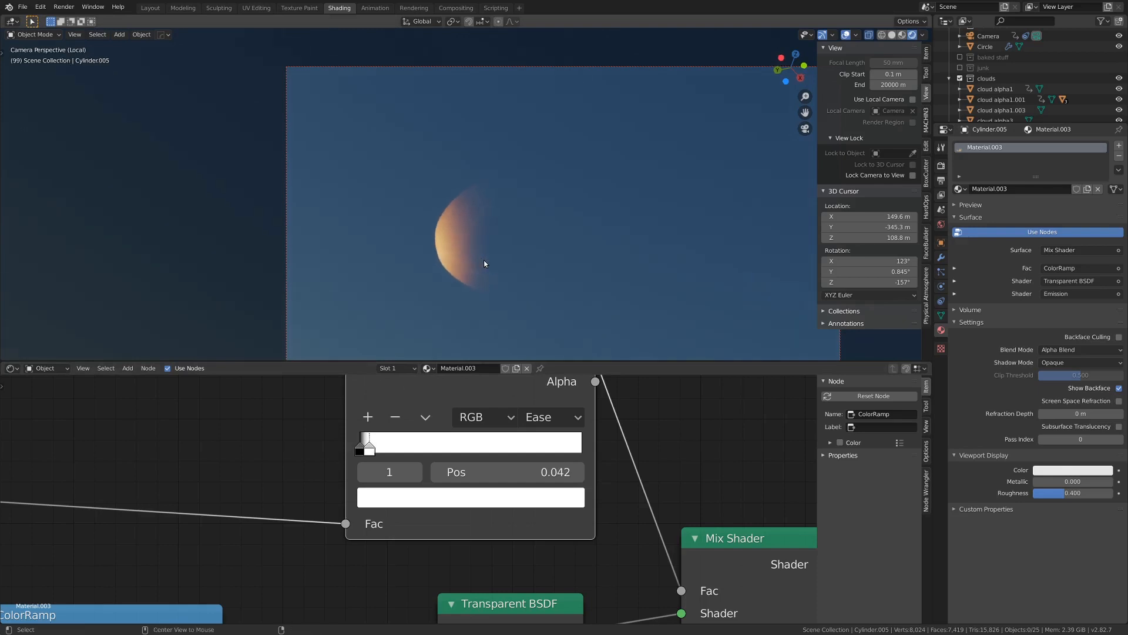
scroll(484, 258, "up", 4, "alt")
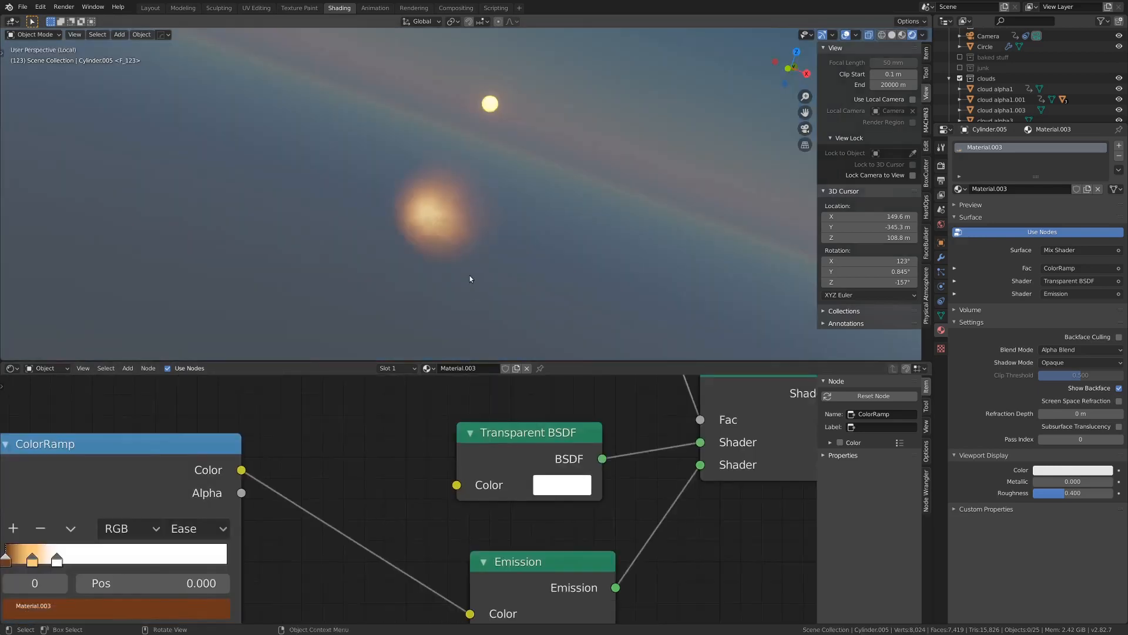
Examine the dome's glow and outline from several angles at frame 123, ending in the scene camera's view
middle_click_drag(470, 279, 408, 246)
left_click(534, 282)
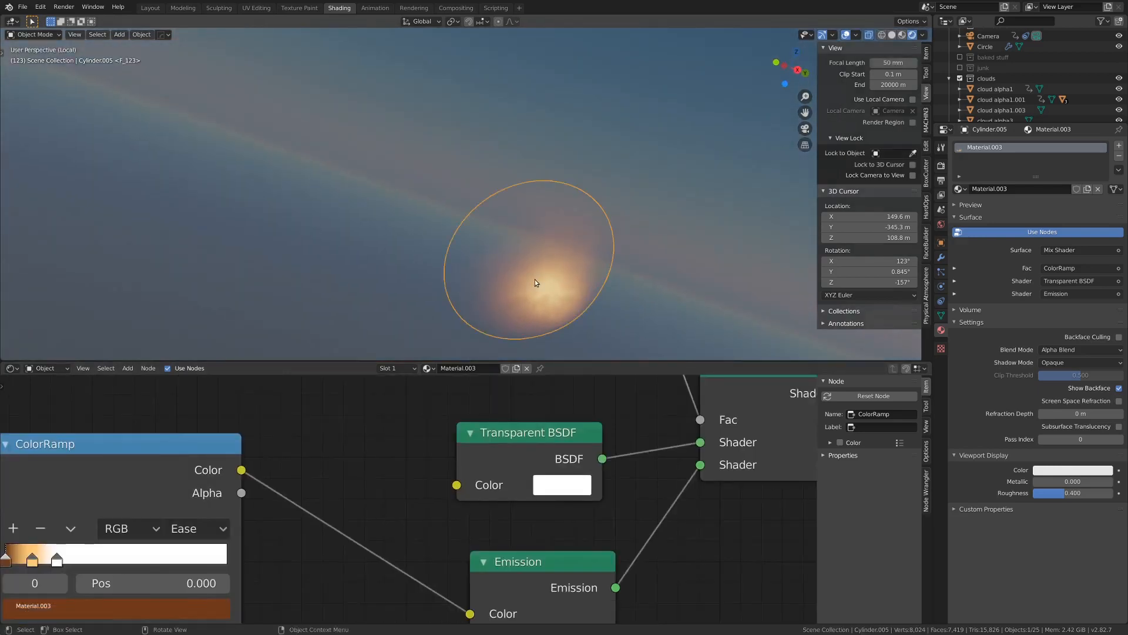
key("alt+a")
middle_click_drag(535, 280, 443, 229)
key("KP_0")
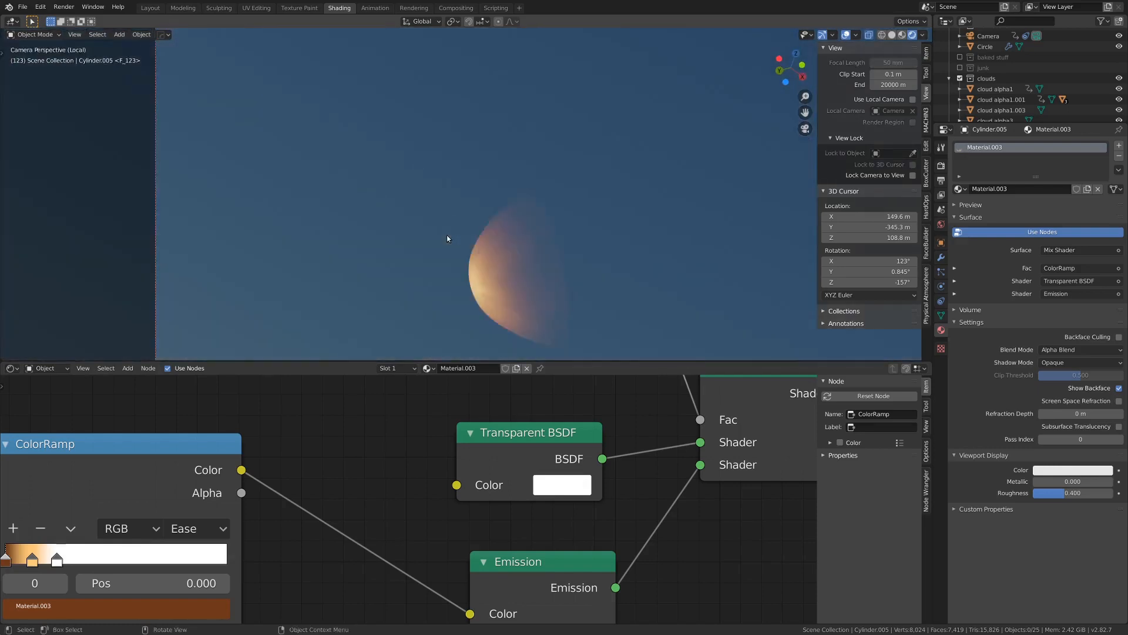
Open the dome's mesh in Edit Mode with vertex selection and select three vertices spaced around its outer rim
left_click(478, 257)
key("ctrl+Tab")
left_click(499, 262)
middle_click_drag(499, 263, 564, 253)
scroll(529, 245, "up", 3)
key("1")
left_click(513, 182)
scroll(505, 194, "up", 1)
middle_click_drag(471, 205, 479, 246)
scroll(445, 237, "up", 2)
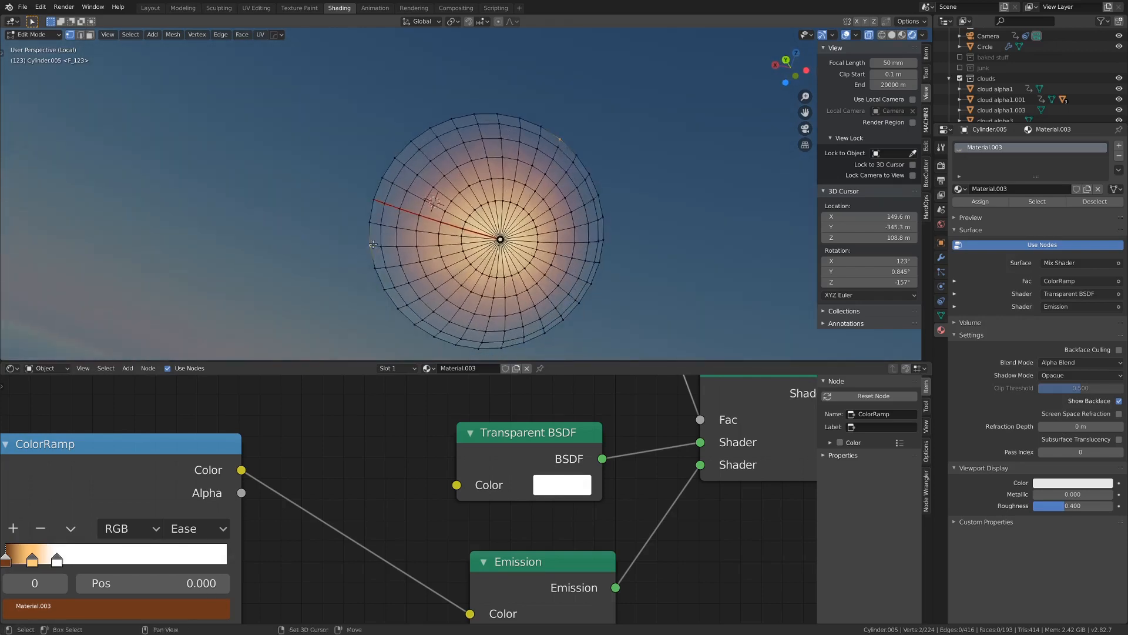
middle_click_drag(372, 244, 438, 259)
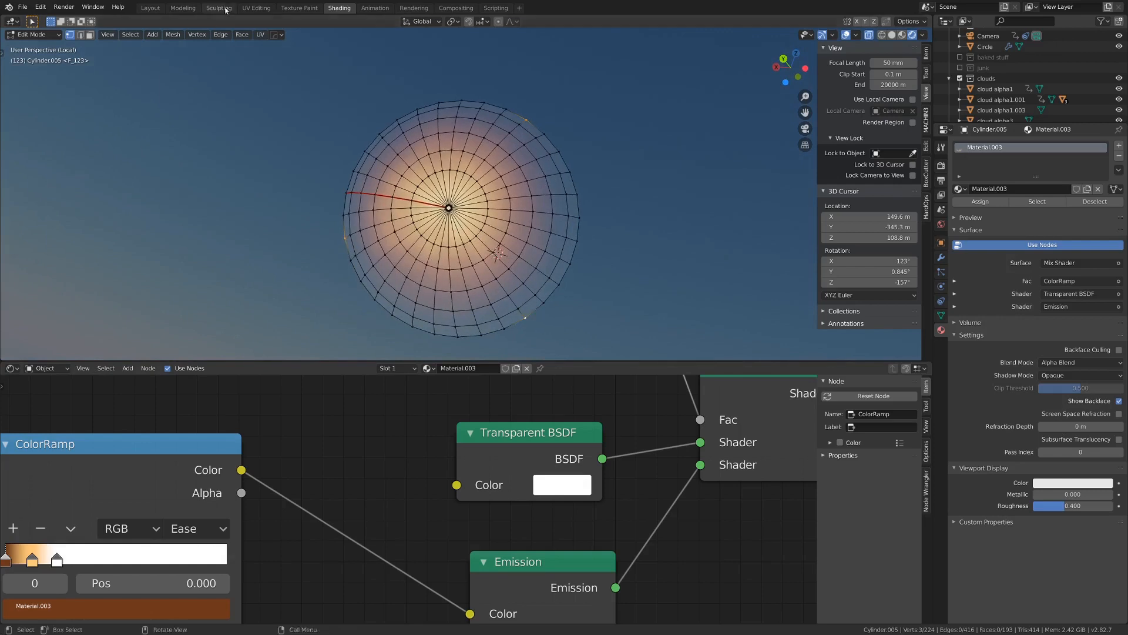
Leave Edit Mode and check the isolated dome's glow through the scene camera and from a free angle
key("Tab")
key("KP_0")
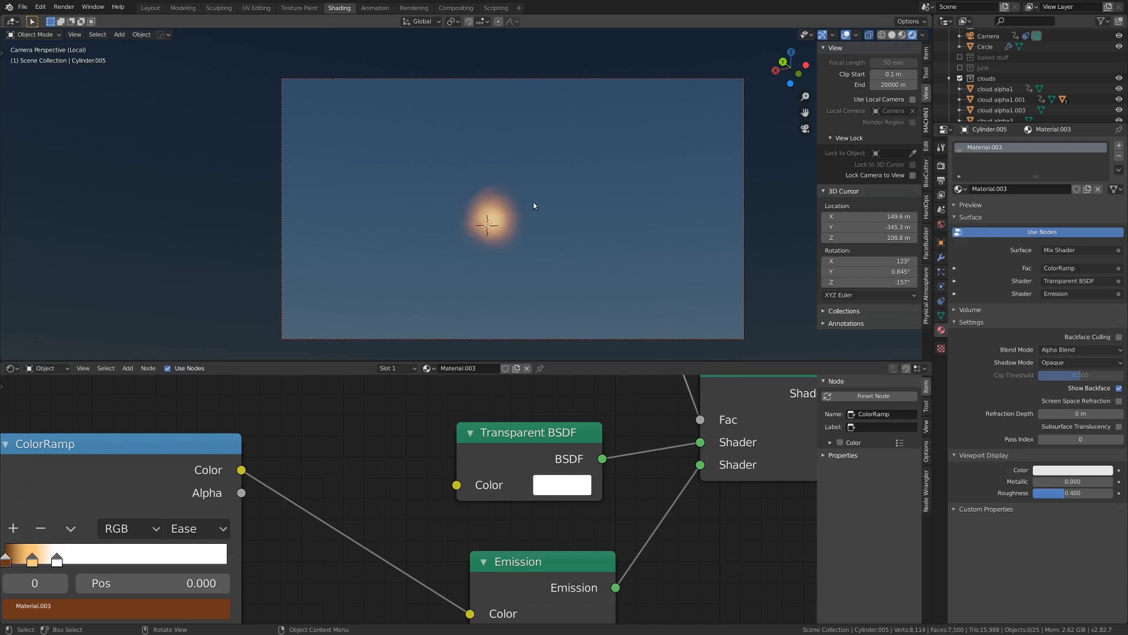
middle_click_drag(533, 206, 558, 225)
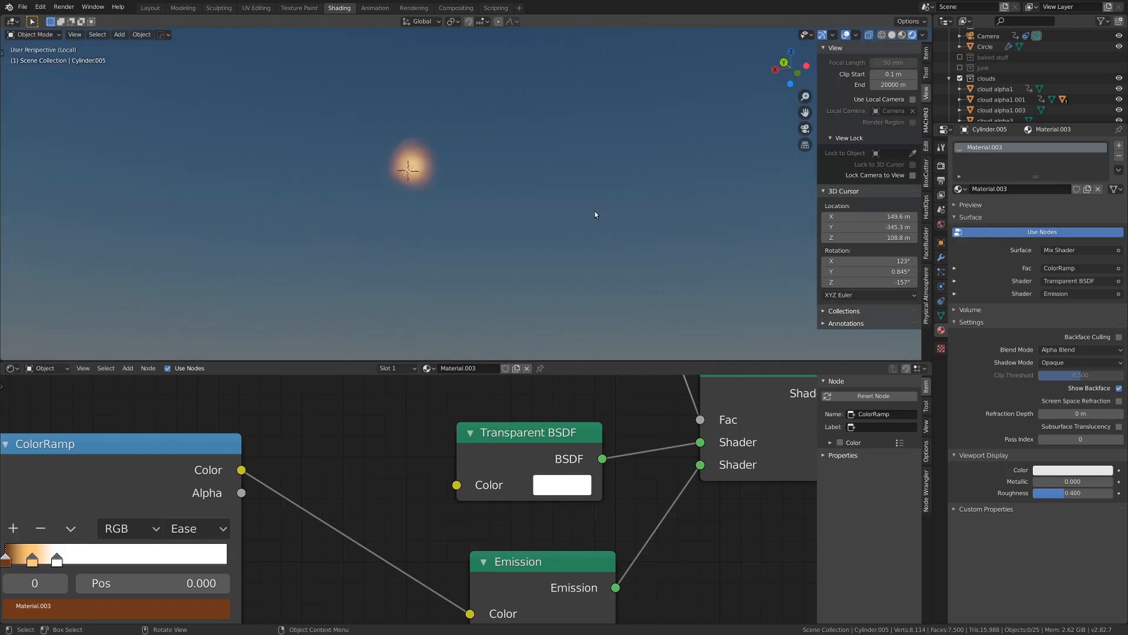